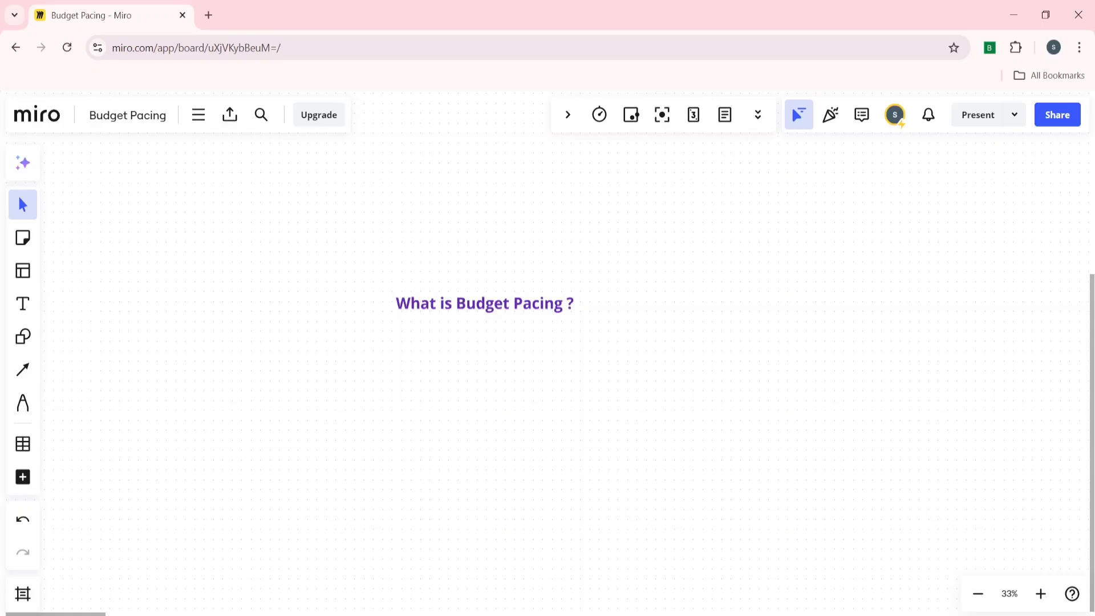
click(17, 611)
scroll(107, 518, down, 15)
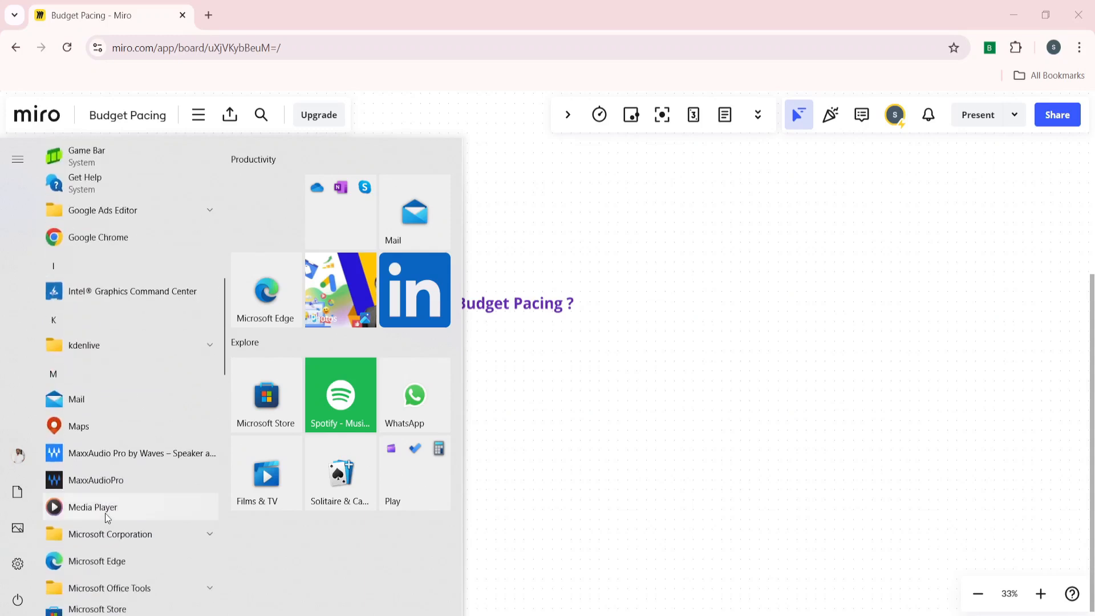
scroll(106, 517, down, 15)
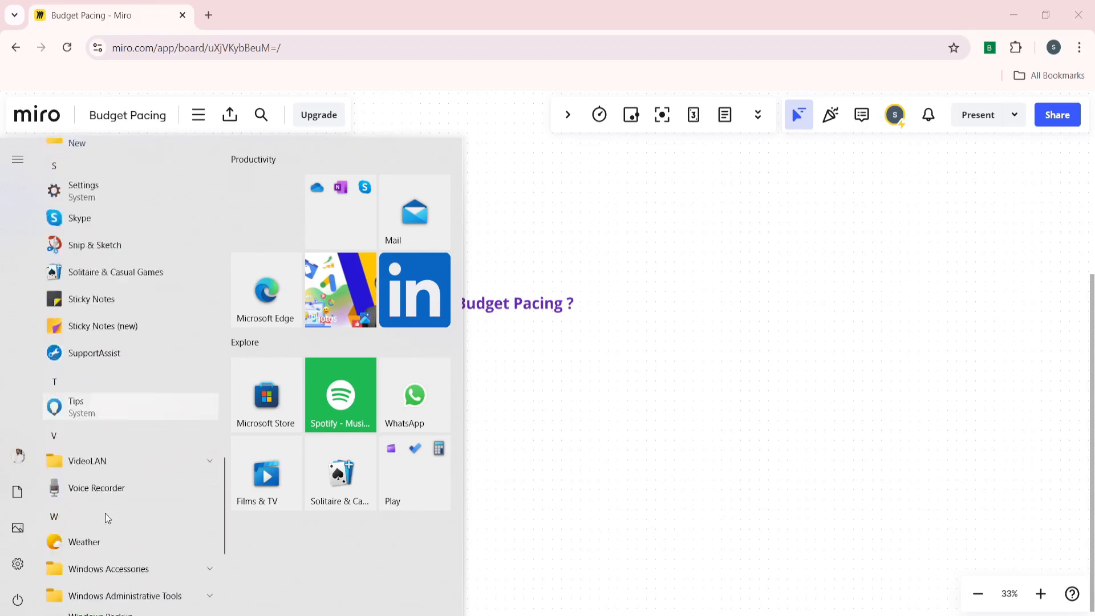
scroll(107, 517, up, 20)
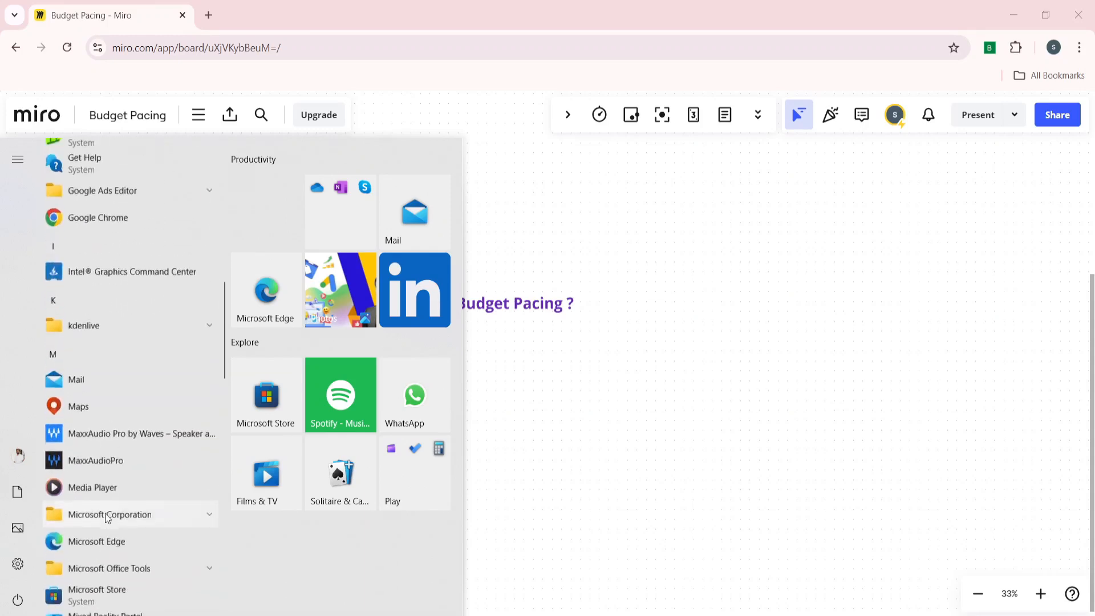
scroll(106, 517, up, 5)
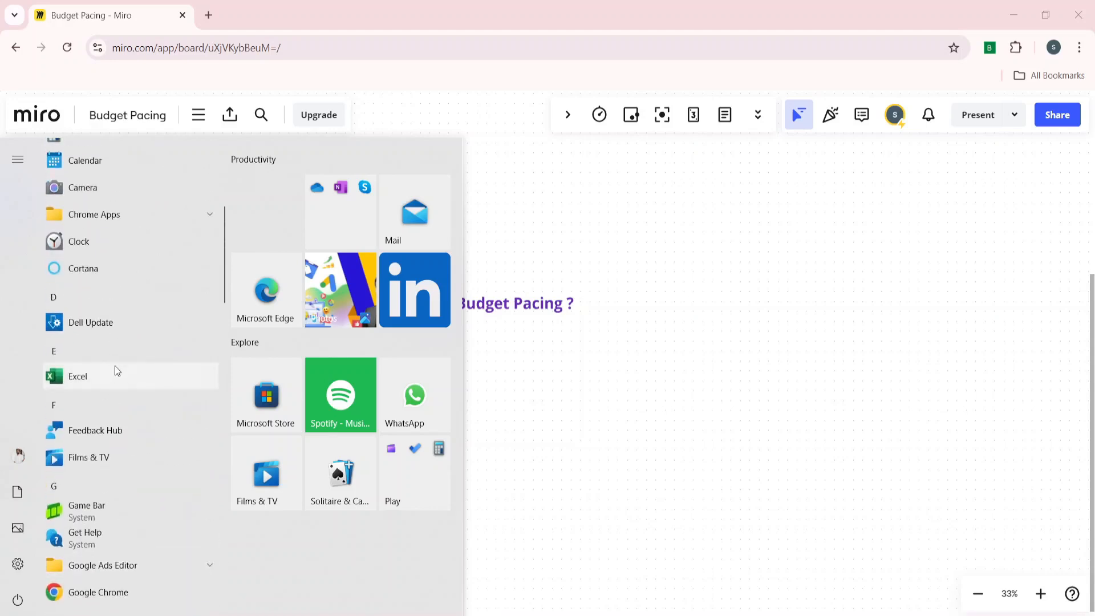
click(114, 361)
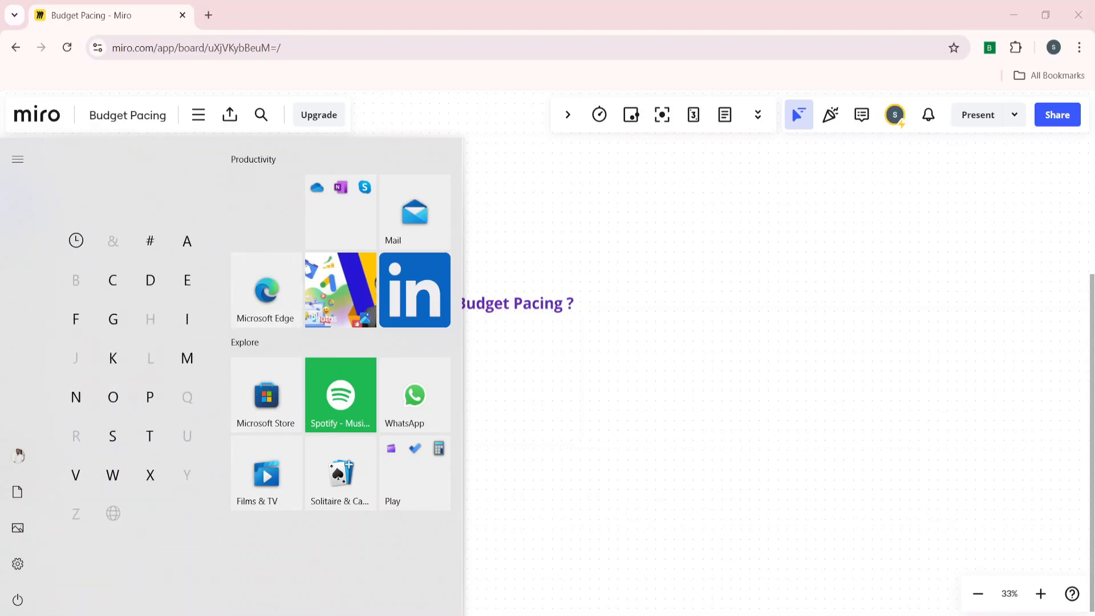
Step: Switch to Excel and create a new blank workbook
click(146, 611)
text(ex)
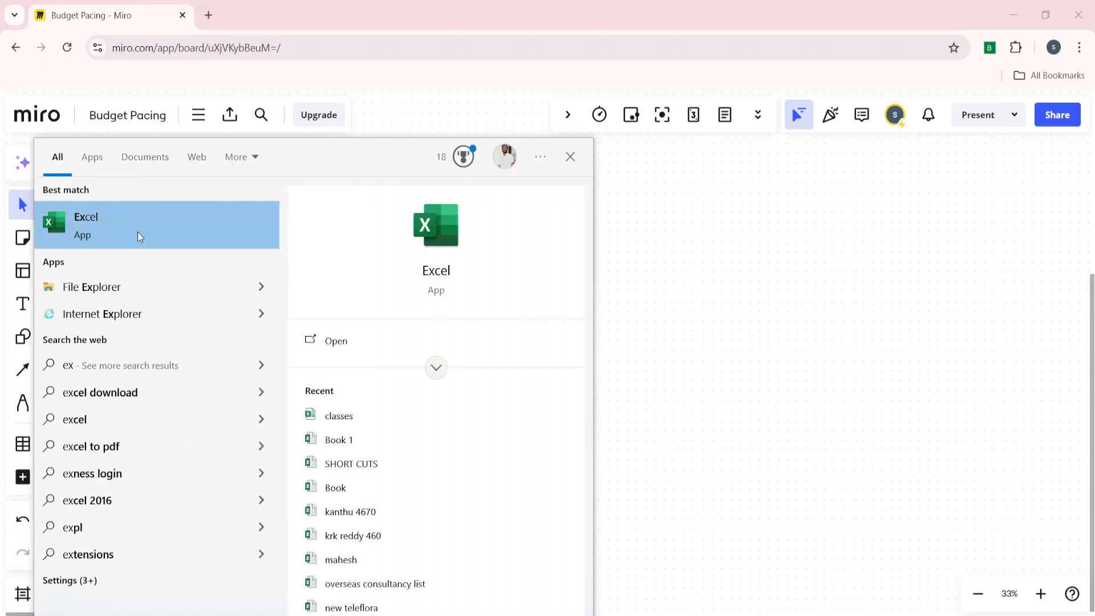
click(139, 235)
click(193, 180)
Step: Enter the label "Current Budget" in cell F3
click(289, 201)
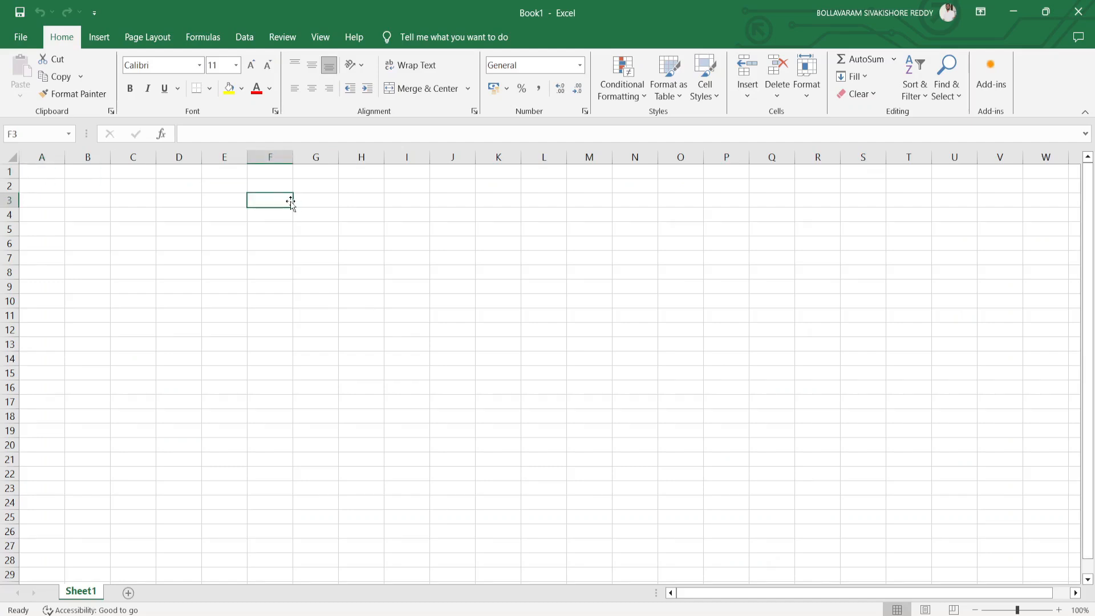
text(Cutr)
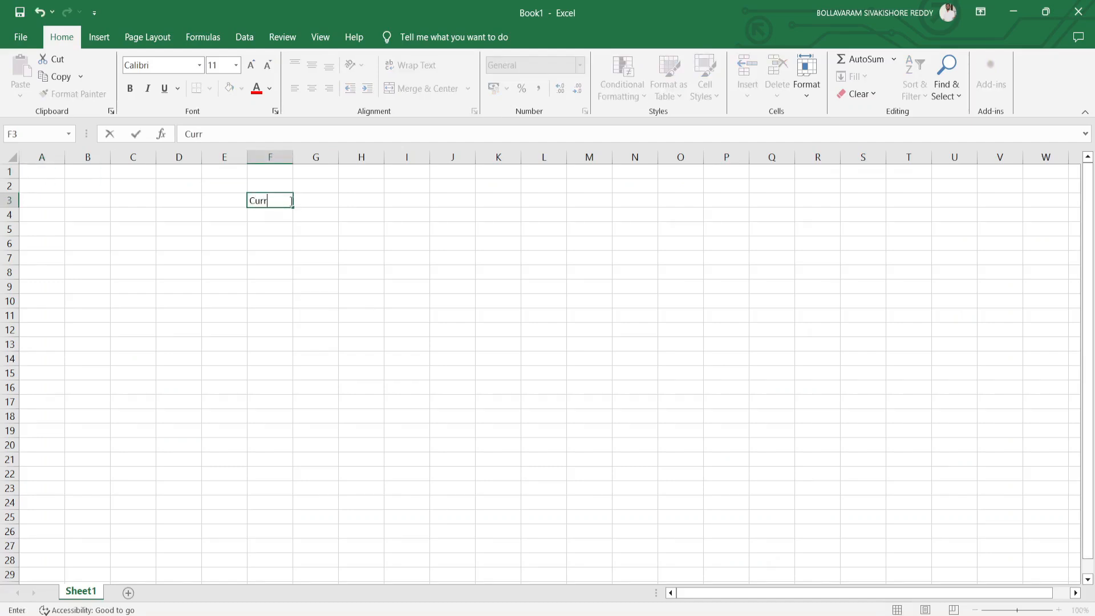
text(ent Budget)
key(BackSpace)
key(BackSpace)
text(r)
key(BackSpace)
text(ett)
key(BackSpace)
Step: Enter the budget amount 160000 in cell I3 of the Current Budget row
key(Right)
key(Right)
key(Right)
text(1)
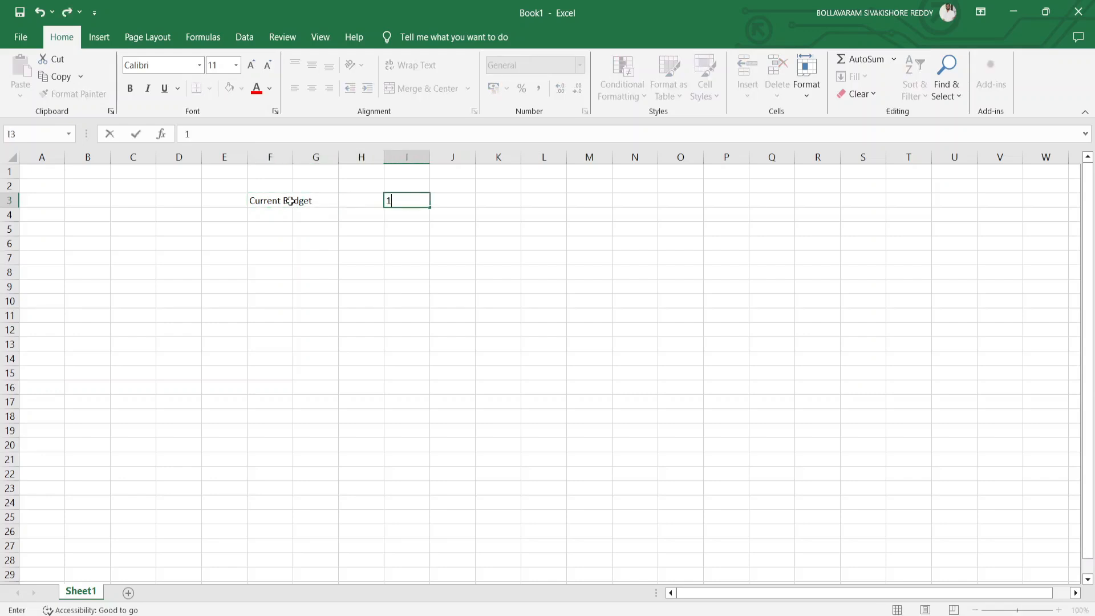
text(60000)
key(Return)
Step: Format the budget amount in I3 as Currency and autofit the width of column F to its label
key(Up)
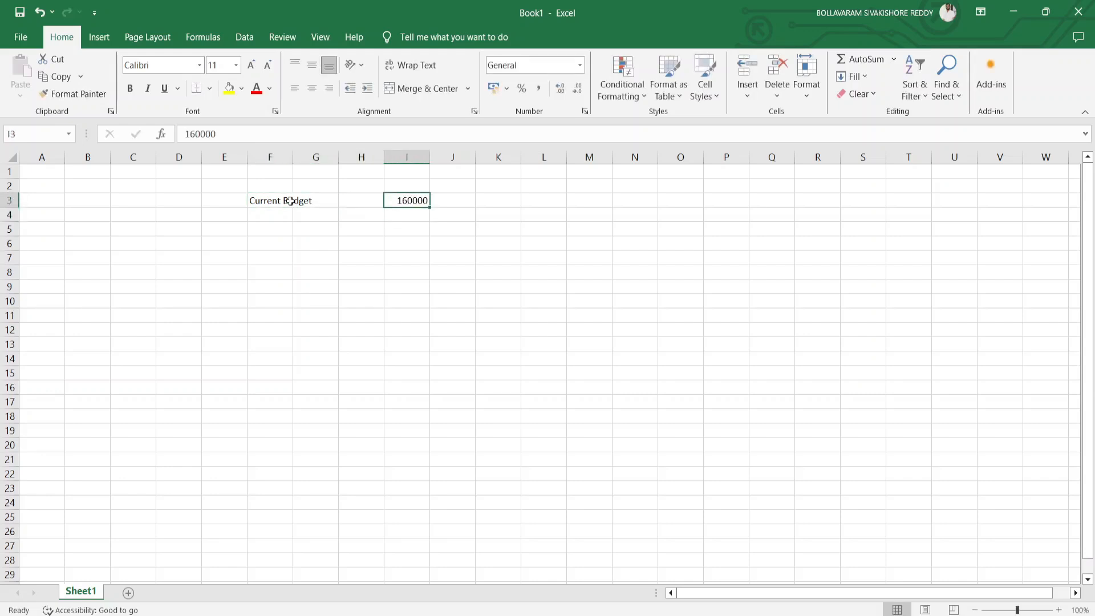
right_click(579, 69)
click(580, 65)
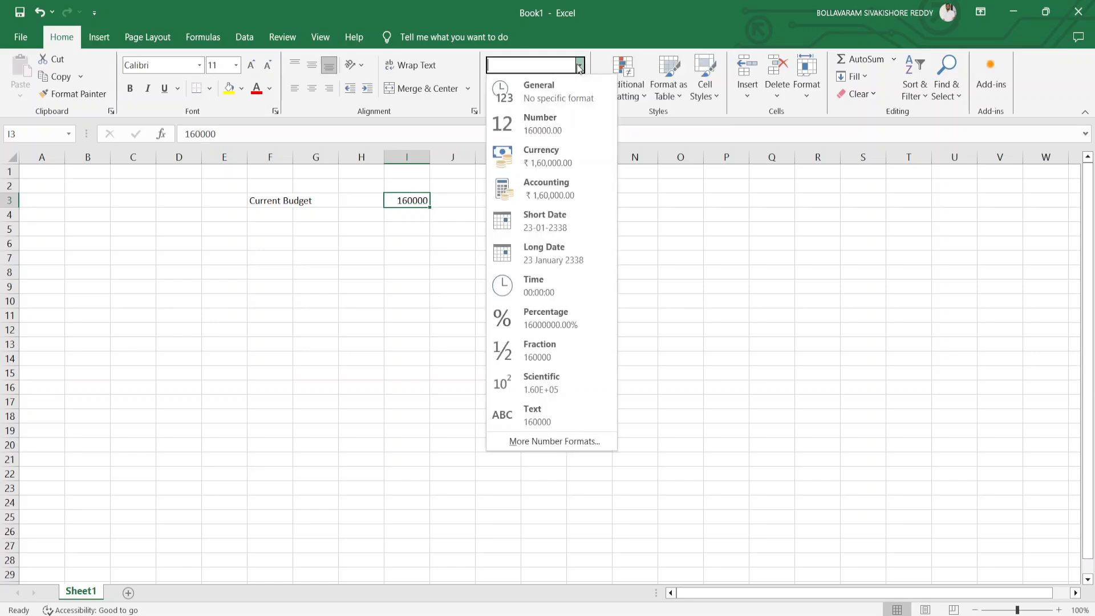
click(569, 151)
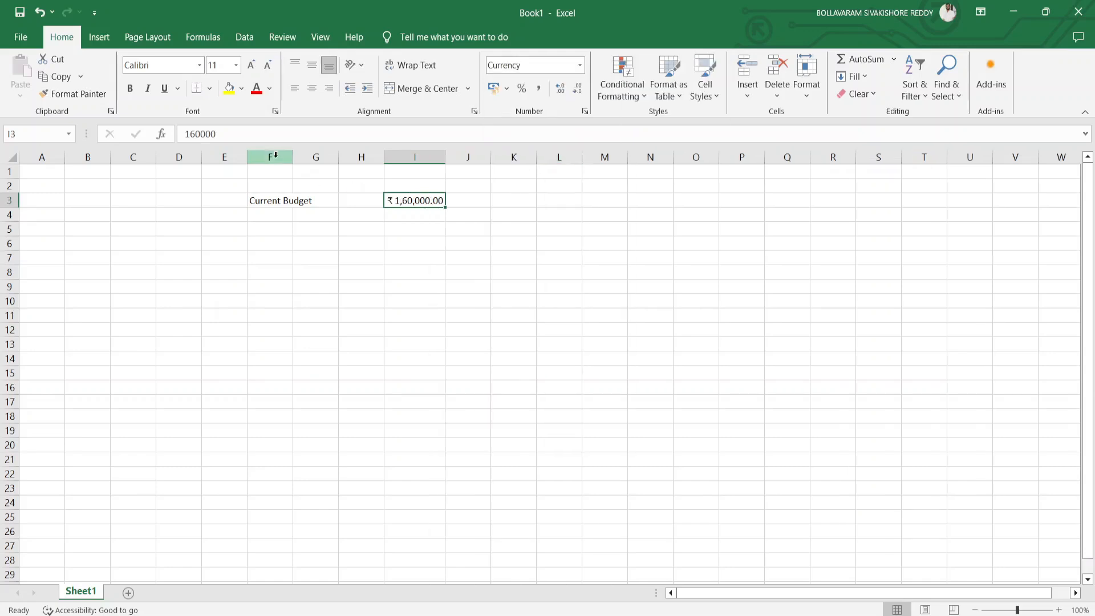
double_click(292, 157)
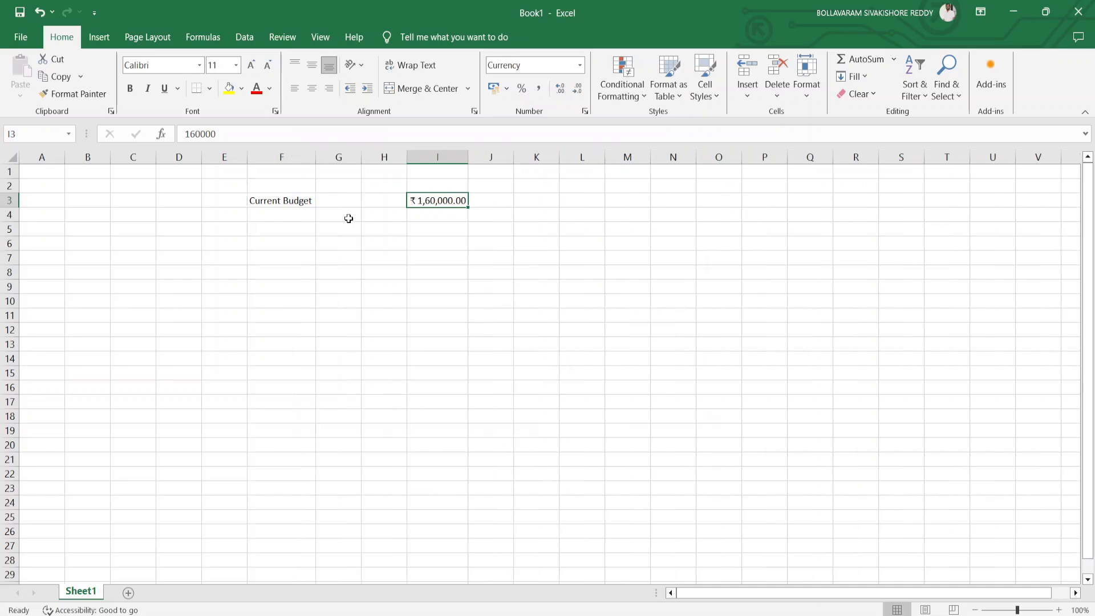
click(281, 222)
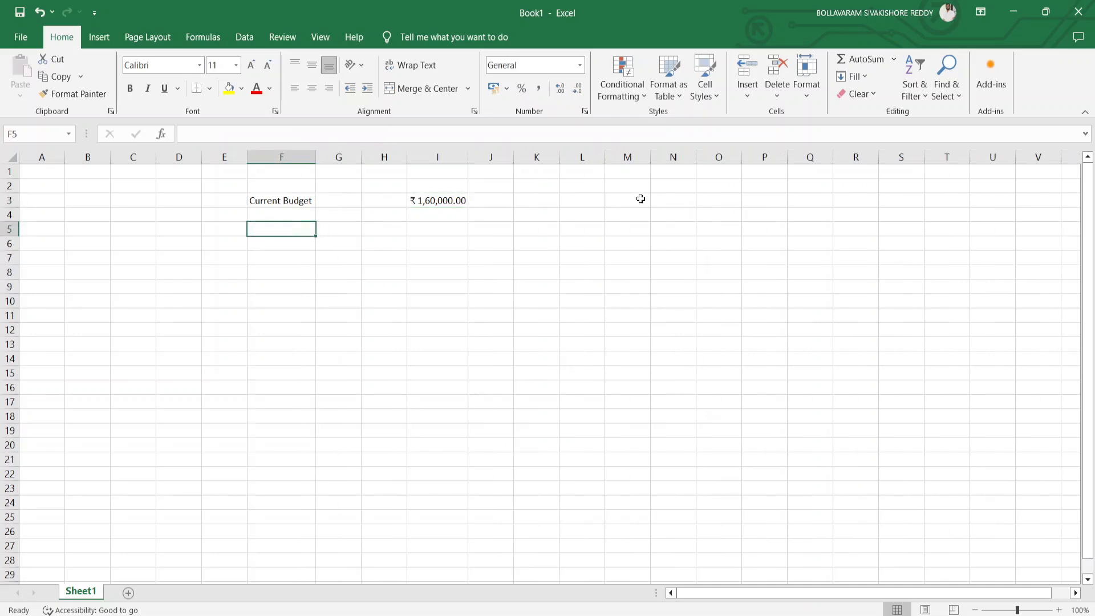
Step: Enter the label "Target" in cell M3 and "ROAS = 4" in cell O3
click(640, 200)
text(Target)
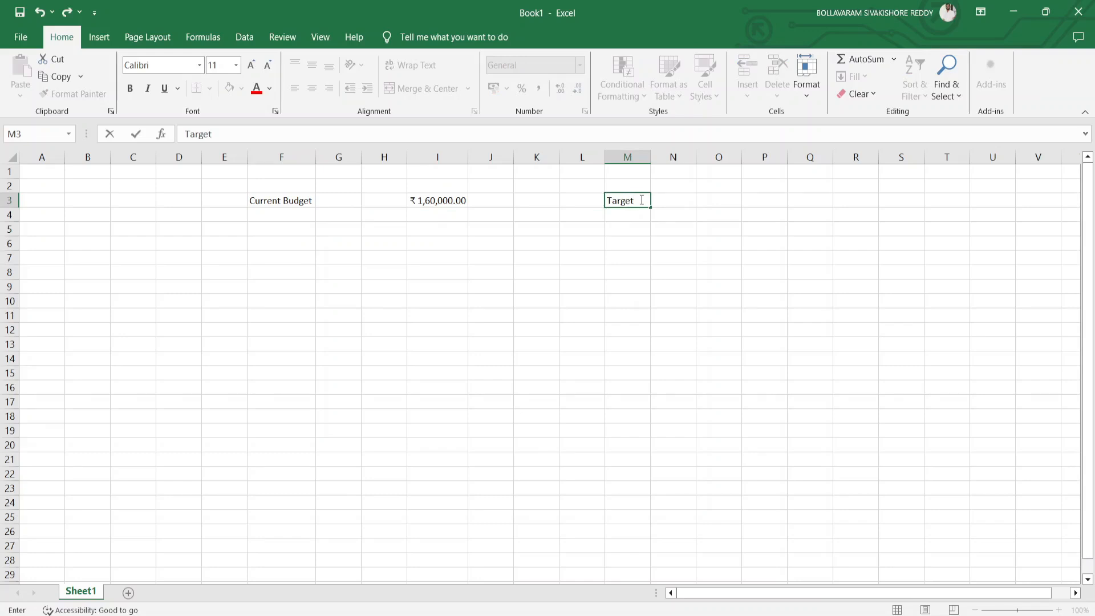
key(Tab)
key(Tab)
text(4)
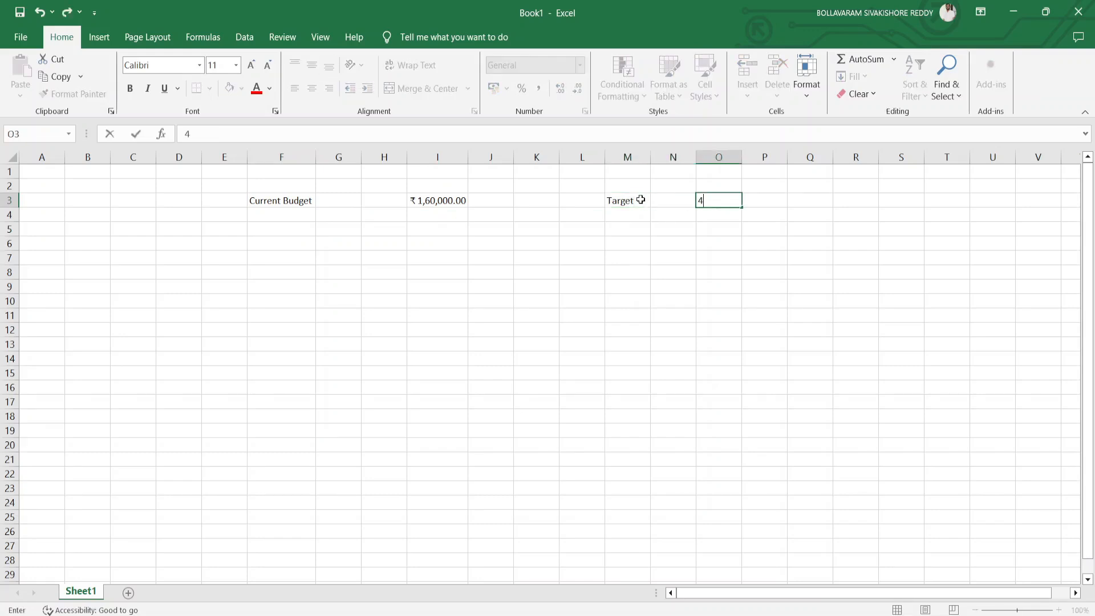
key(Left)
key(Right)
key(BackSpace)
text(Ro)
key(BackSpace)
text(OAS = 4)
key(Return)
Step: Enter the label "Google Ads (80%)" in cell F6
key(Left)
key(Left)
key(Left)
key(Left)
key(Left)
key(Left)
key(Up)
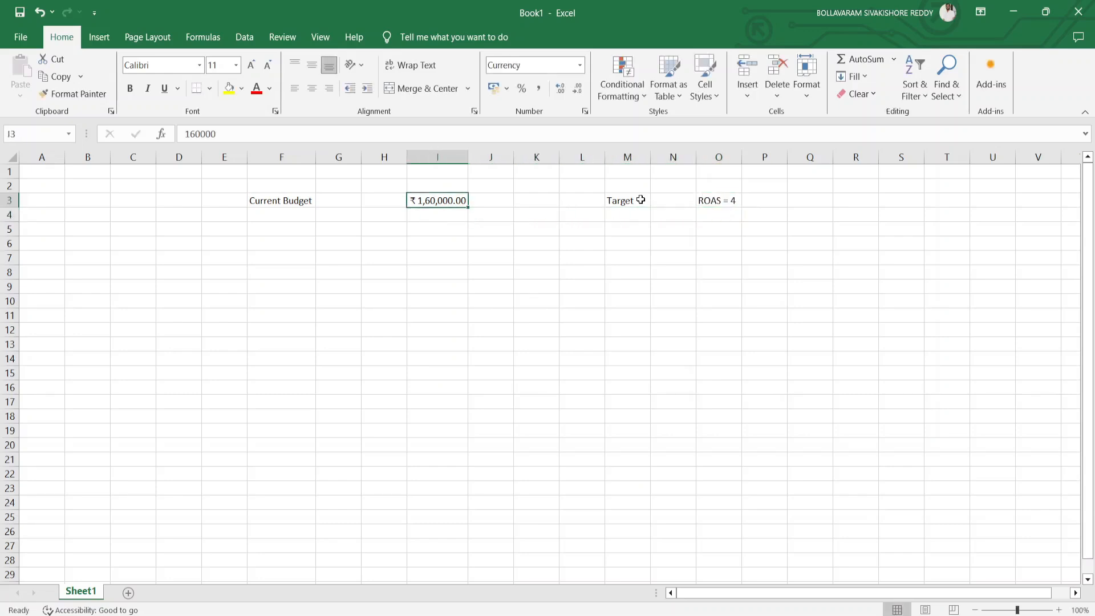
key(Left)
key(Left)
key(Left)
key(Down)
key(Down)
key(Down)
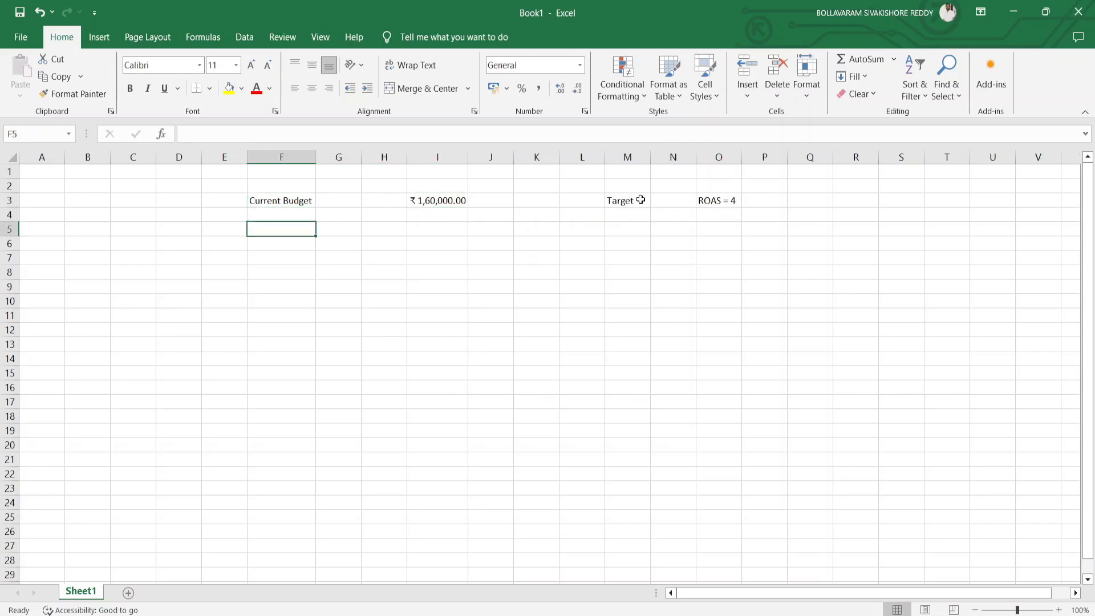
text(Google )
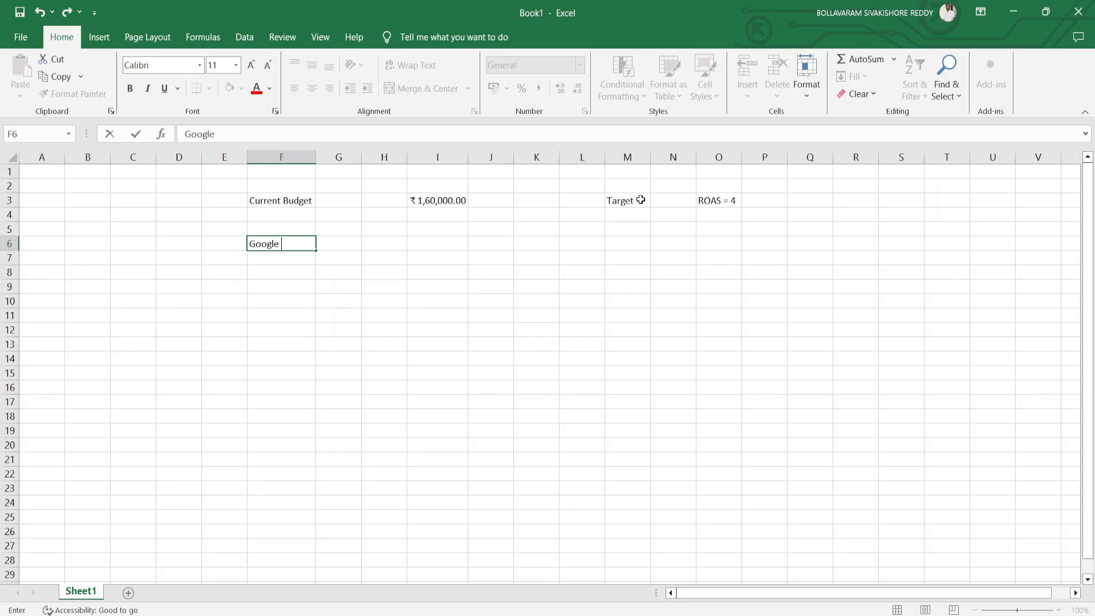
text(Ads (80%))
Step: Calculate the Google Ads share of the budget in cell I6 with the formula =I3*80%
key(Right)
key(Right)
key(Right)
text(=)
key(Up)
key(Up)
key(Up)
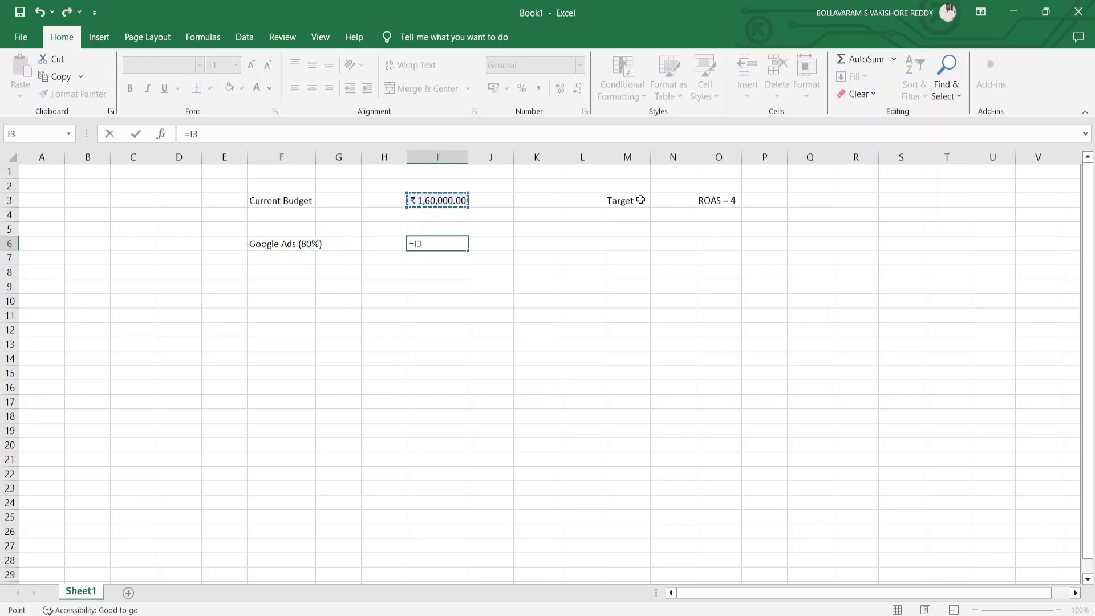
text(*80%)
key(Return)
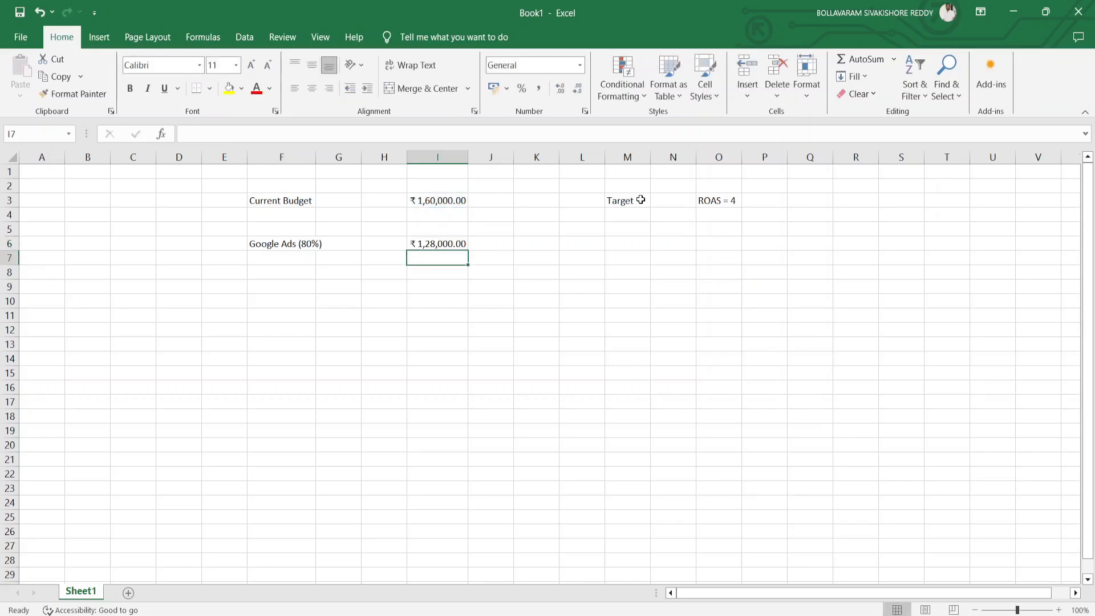
Step: Enter the label "Bing Ads (20%)" in cell F7
key(Up)
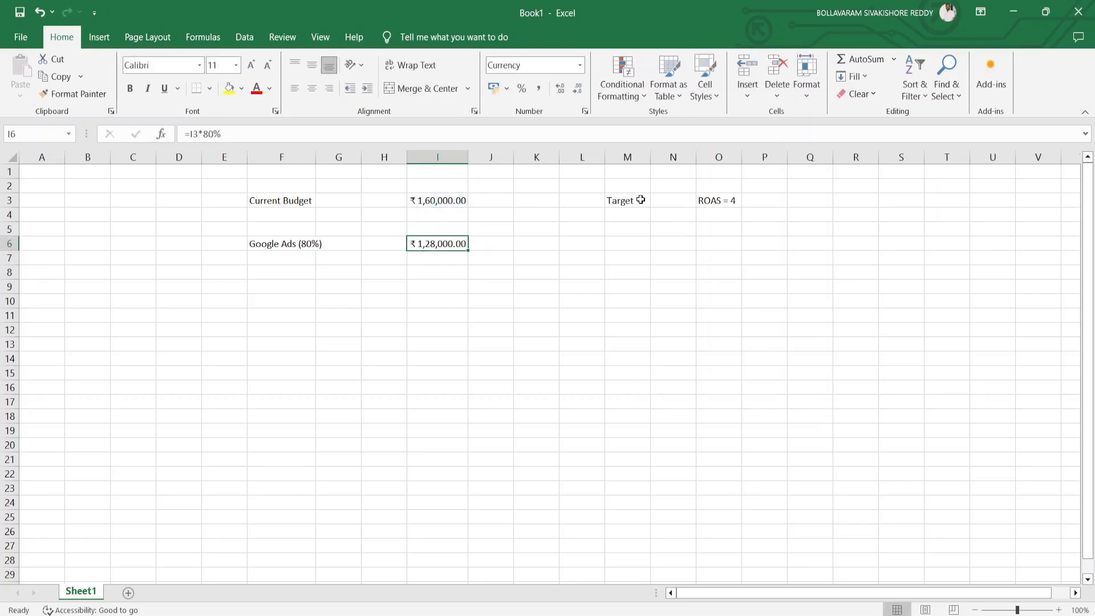
key(Left)
key(Left)
key(Left)
key(Down)
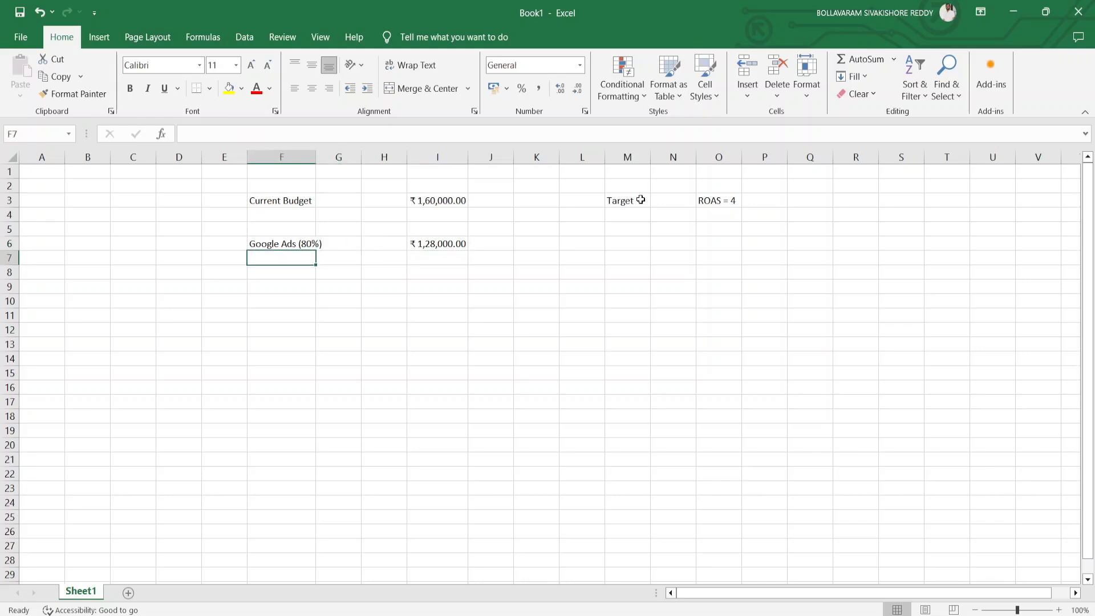
text(Bing Ads )
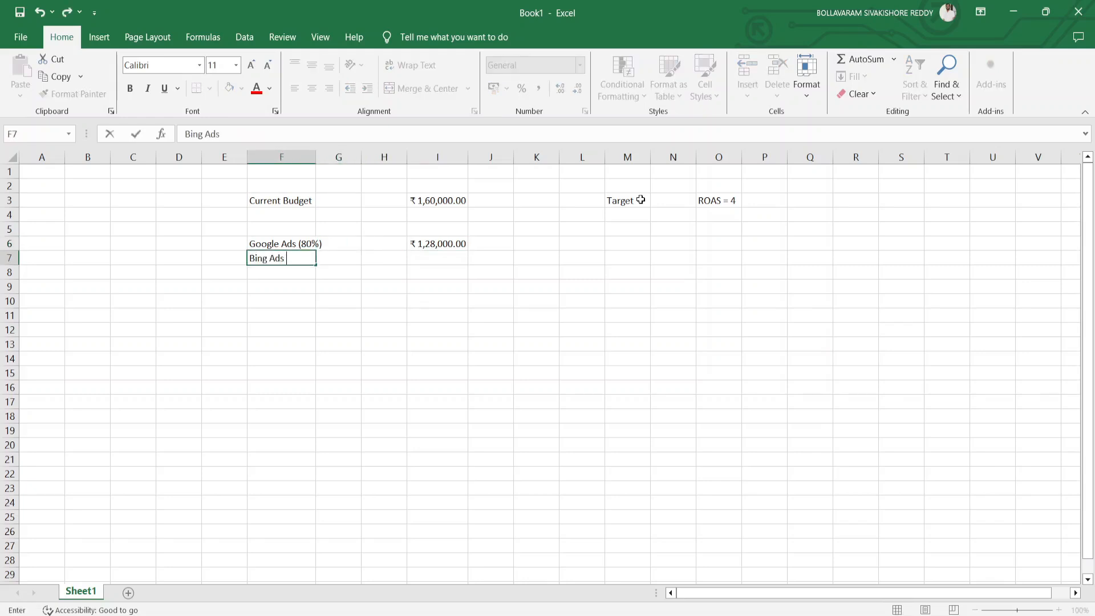
text((20%))
Step: Calculate the Bing Ads share in cell I7 by subtracting the Google Ads amount from the budget with =I3-I6
key(Tab)
key(Tab)
key(Tab)
text(=)
key(Up)
key(Up)
key(Up)
key(Up)
text(-)
key(Up)
key(Return)
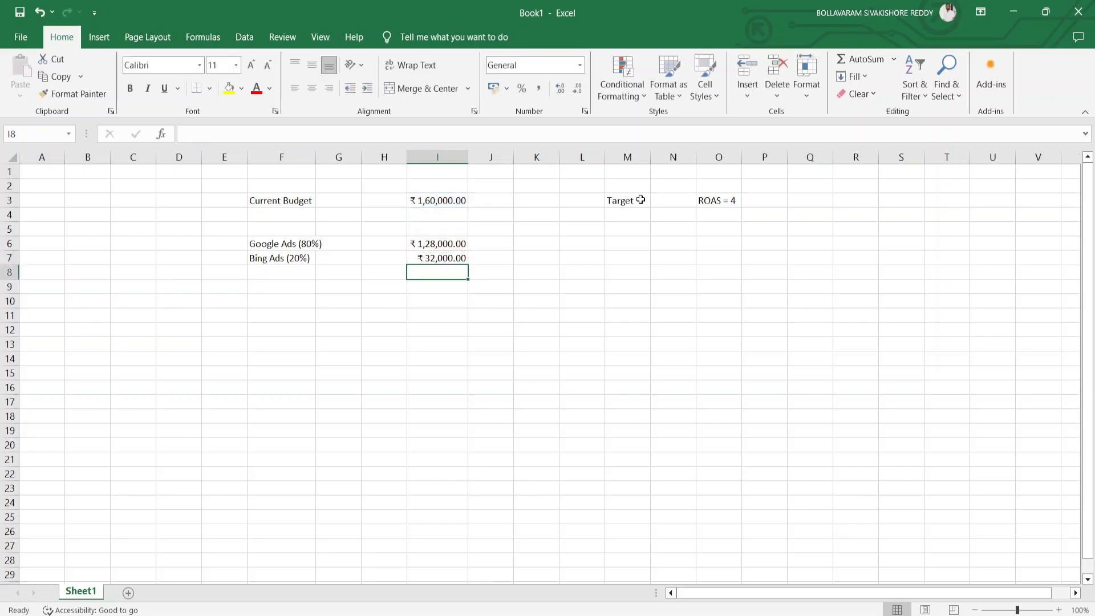
key(Up)
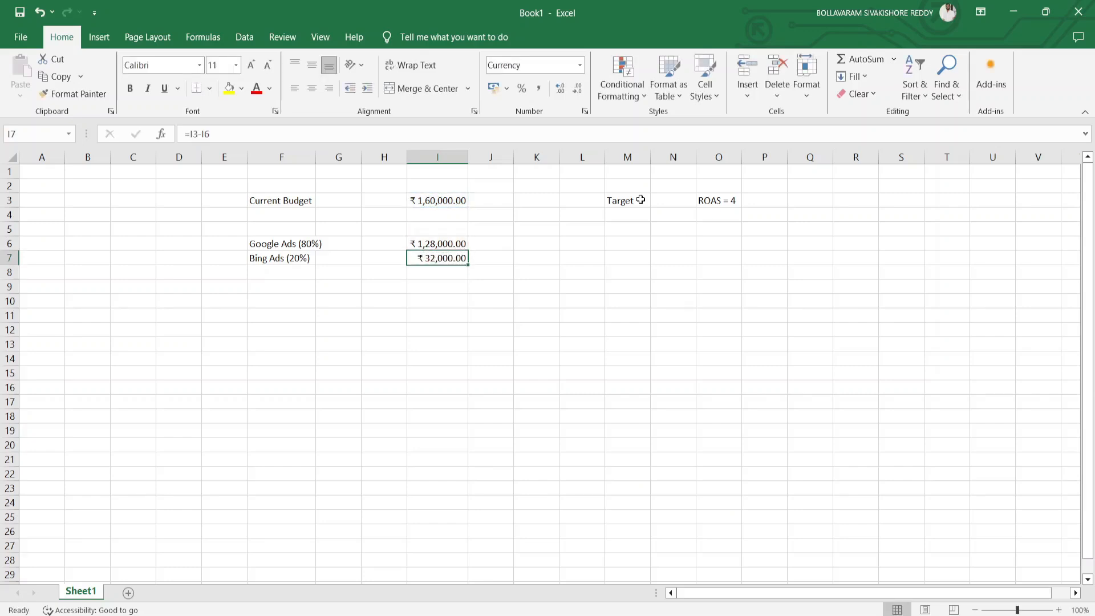
Step: Merge and center cells F11 to H11 below the budget split
key(Down)
key(Down)
key(Down)
key(Down)
key(Left)
key(Left)
key(Left)
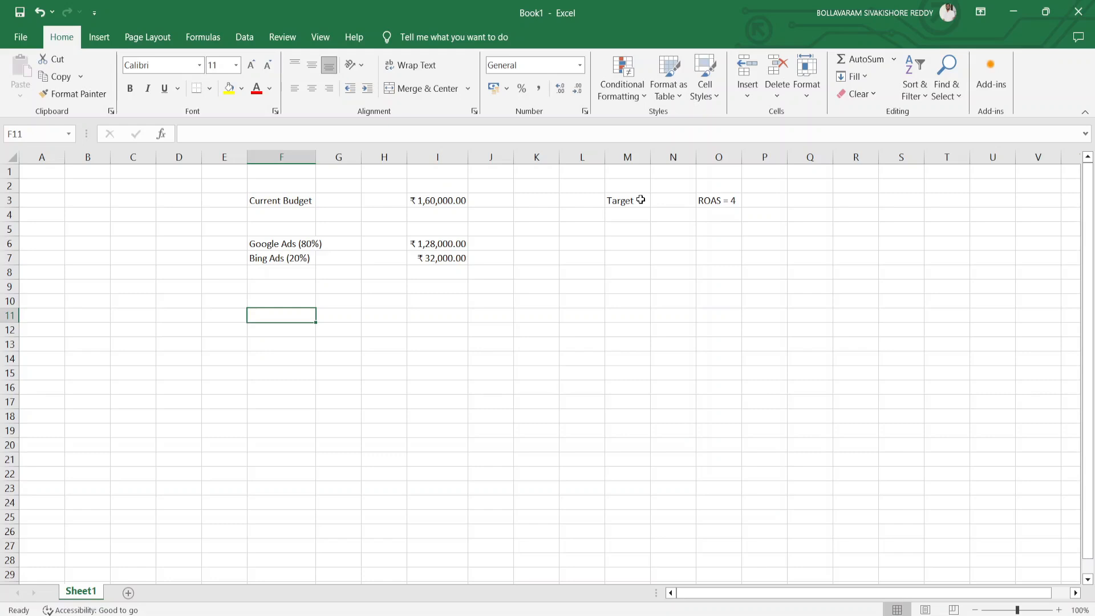
key(shift+Right)
key(shift+Right)
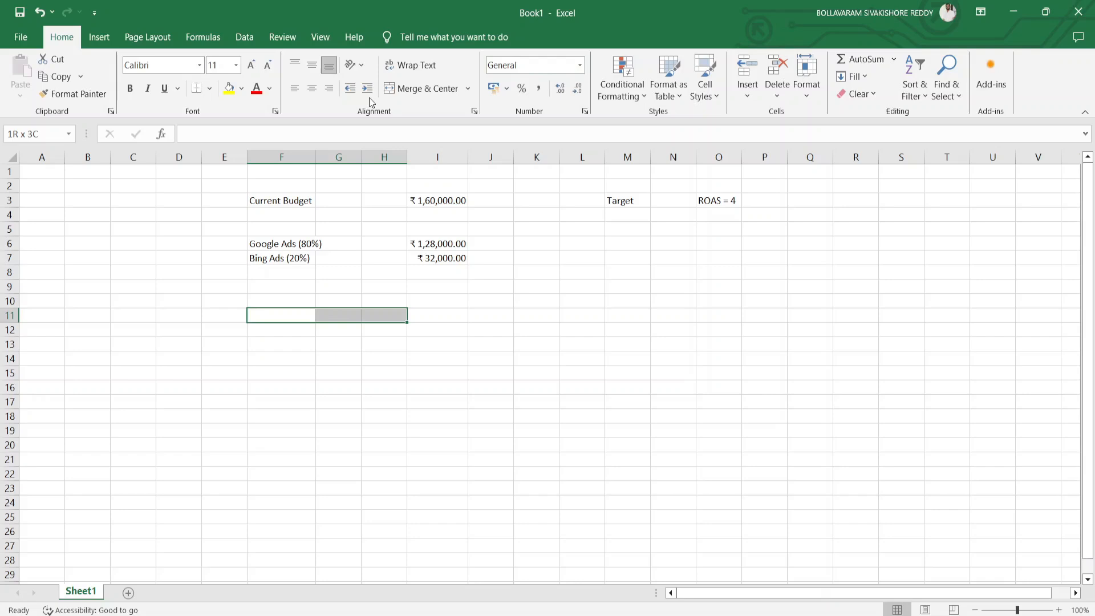
click(424, 90)
Step: Enter the heading "Google Ads" in the merged cell F11:H11
click(290, 330)
text(Goog)
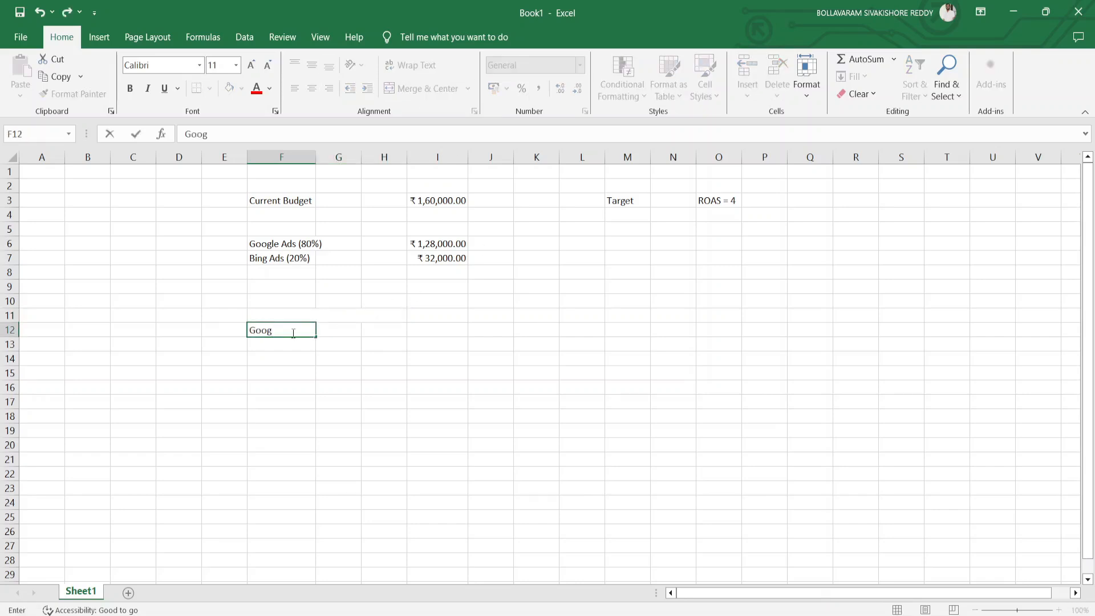
key(Up)
text(Google Ads)
key(Return)
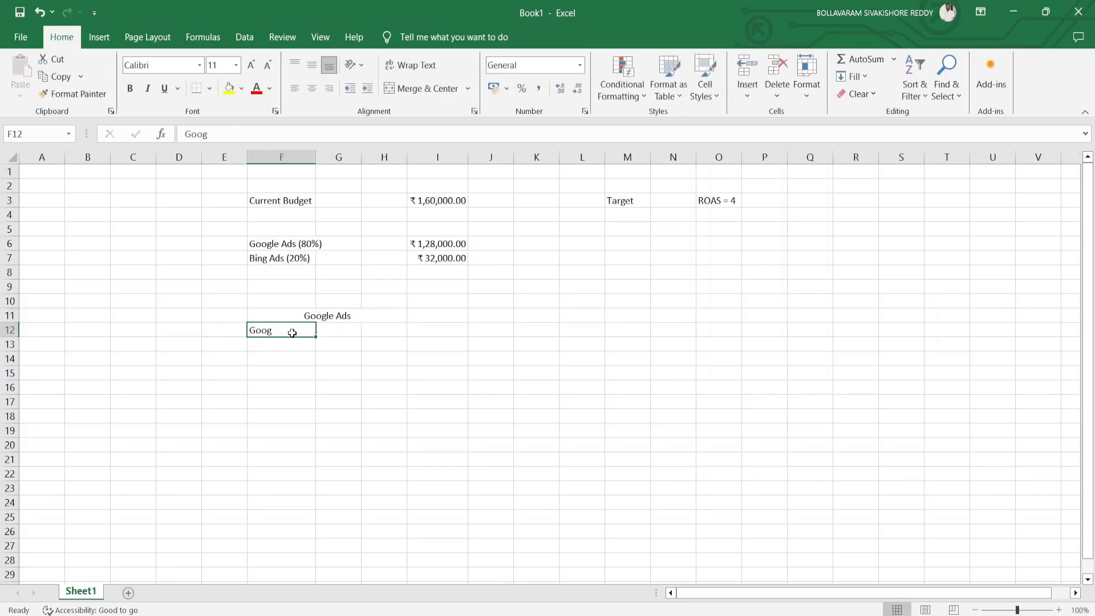
Step: Replace the stray text in cell F12 with the label "Search (70%)"
key(Delete)
text(Search)
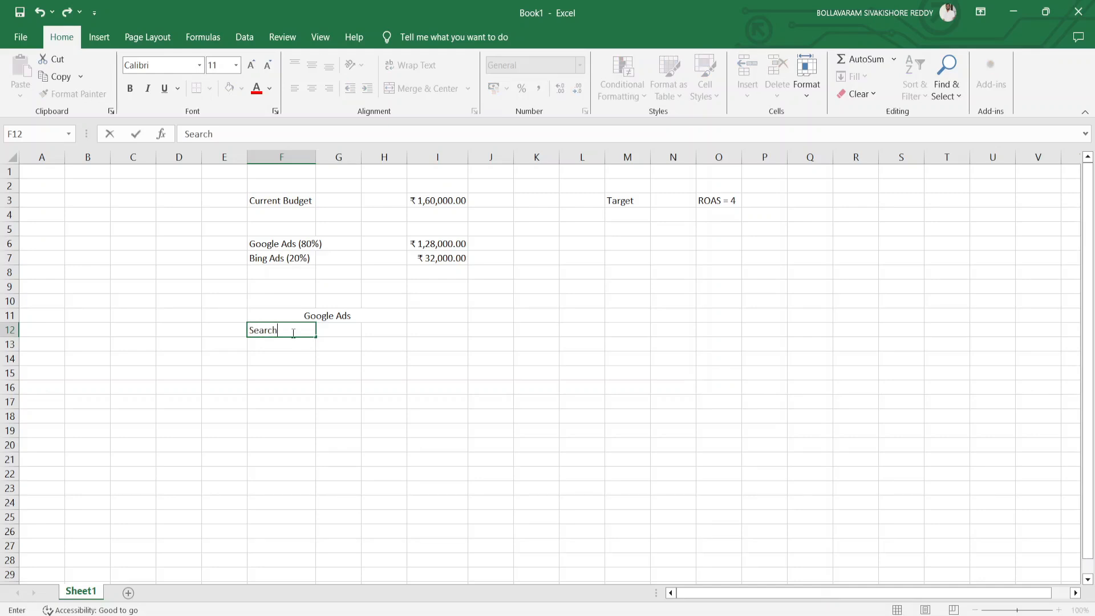
key(Return)
click(290, 332)
click(238, 133)
text((70%))
key(Return)
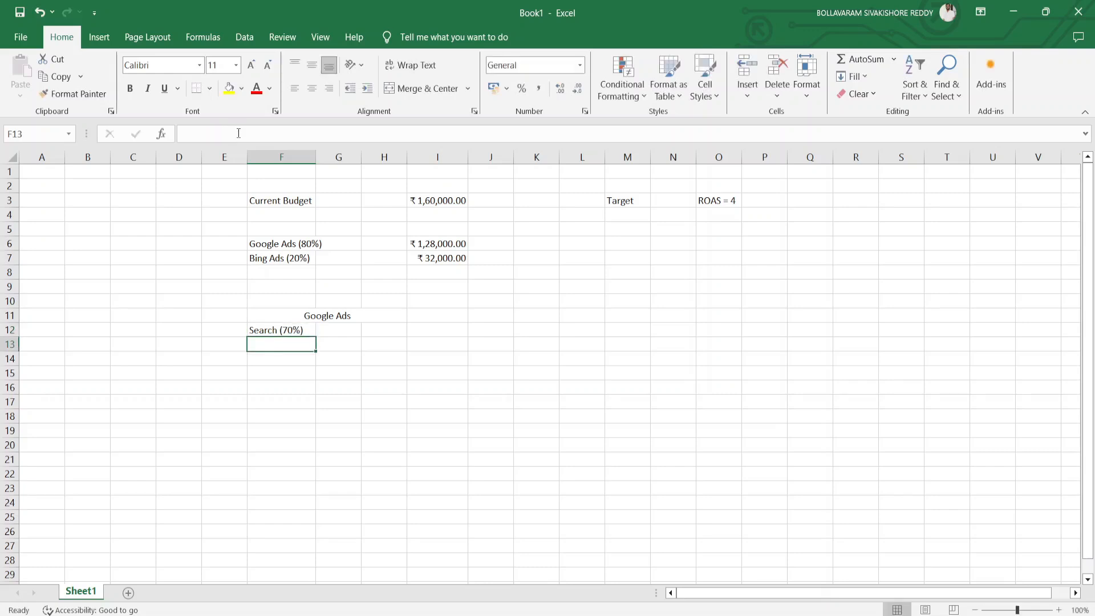
Step: Calculate the Search share of the Google Ads budget in cell F13 with the formula =I6*70%
text(=)
key(Up)
key(Up)
key(Up)
key(Up)
key(Up)
key(Up)
key(Up)
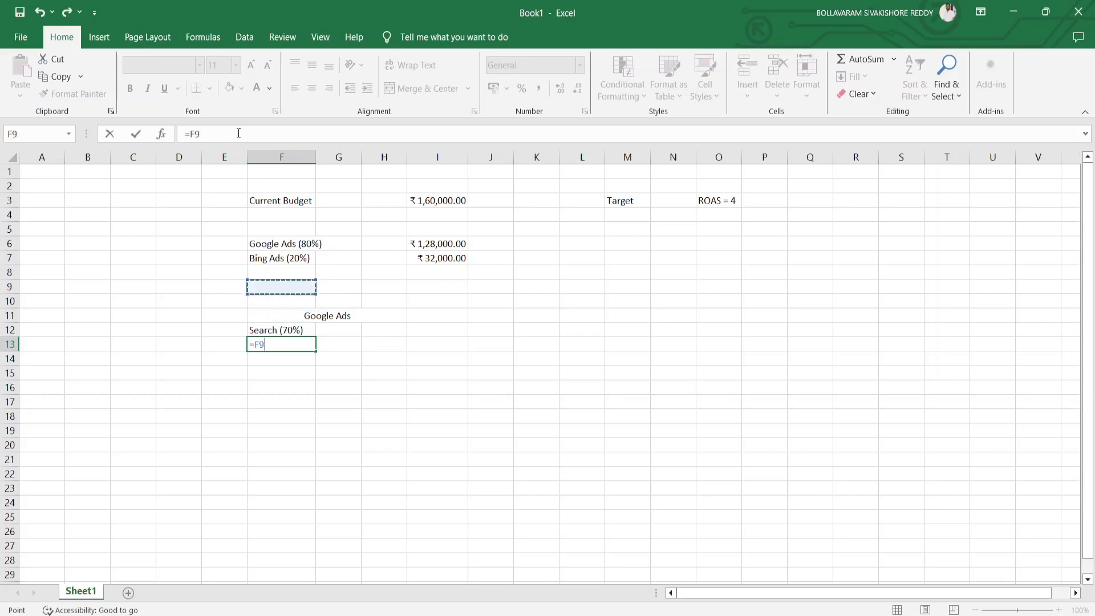
key(Right)
key(Right)
key(Right)
text(*70%)
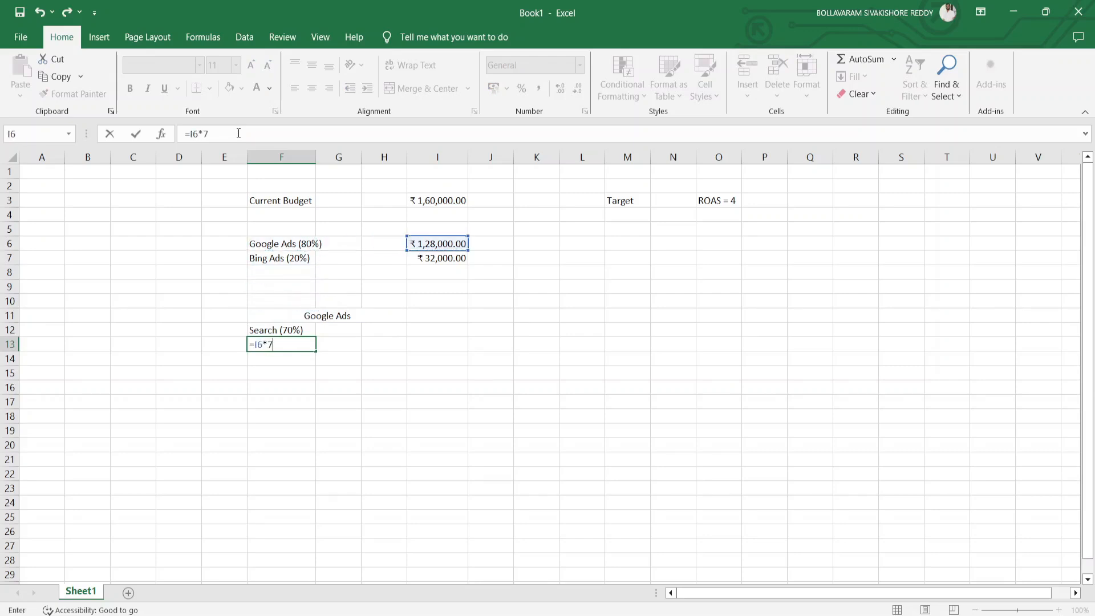
key(Return)
key(Up)
key(Down)
key(Down)
key(Down)
key(Down)
key(Down)
key(Down)
key(Down)
key(Down)
key(Down)
key(Down)
key(Down)
key(Down)
key(Down)
key(Down)
key(Down)
key(Down)
key(Down)
key(Down)
key(Down)
key(Down)
key(Right)
key(Right)
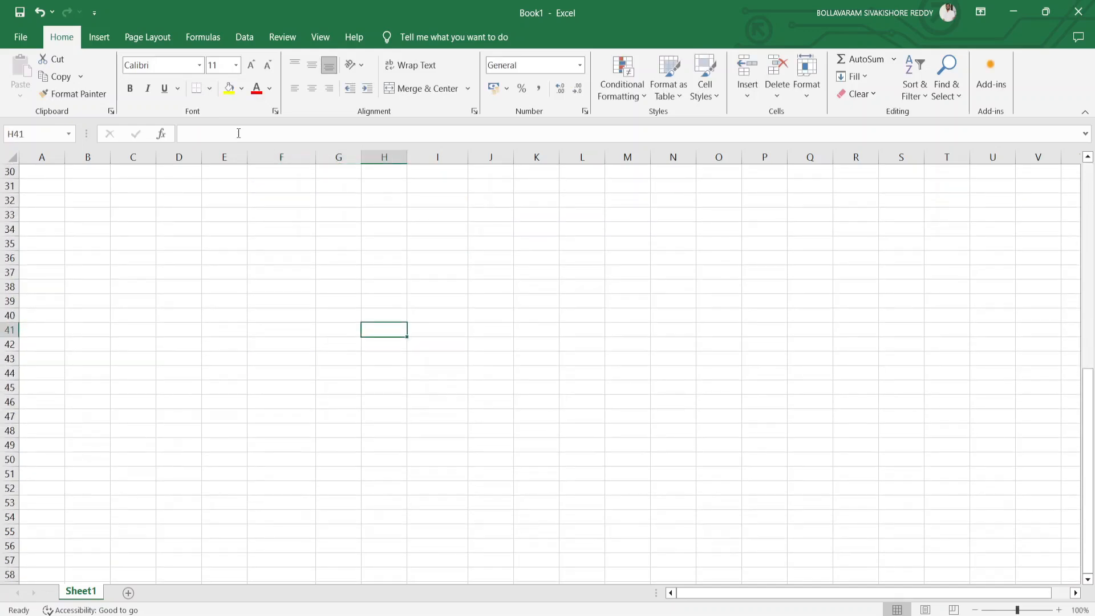
Step: Enter the label "Shopping (30%)" in cell G12 beside the Search label
key(ctrl+Up)
key(Down)
key(Down)
key(Down)
key(Down)
key(Down)
key(Down)
key(Down)
key(Down)
key(Down)
key(Down)
key(Down)
key(Left)
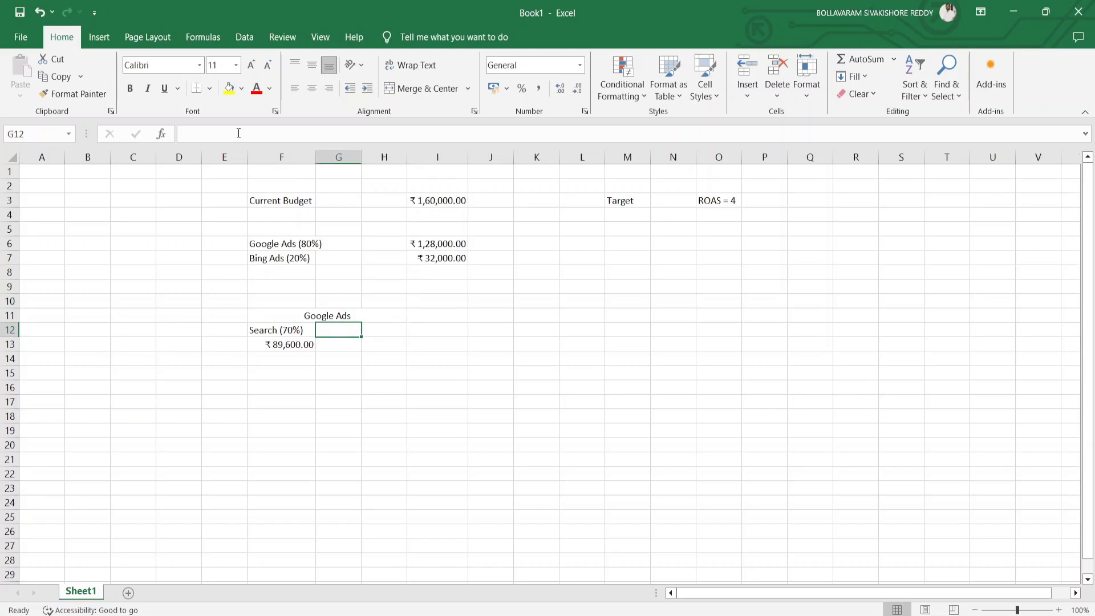
text(Shopping)
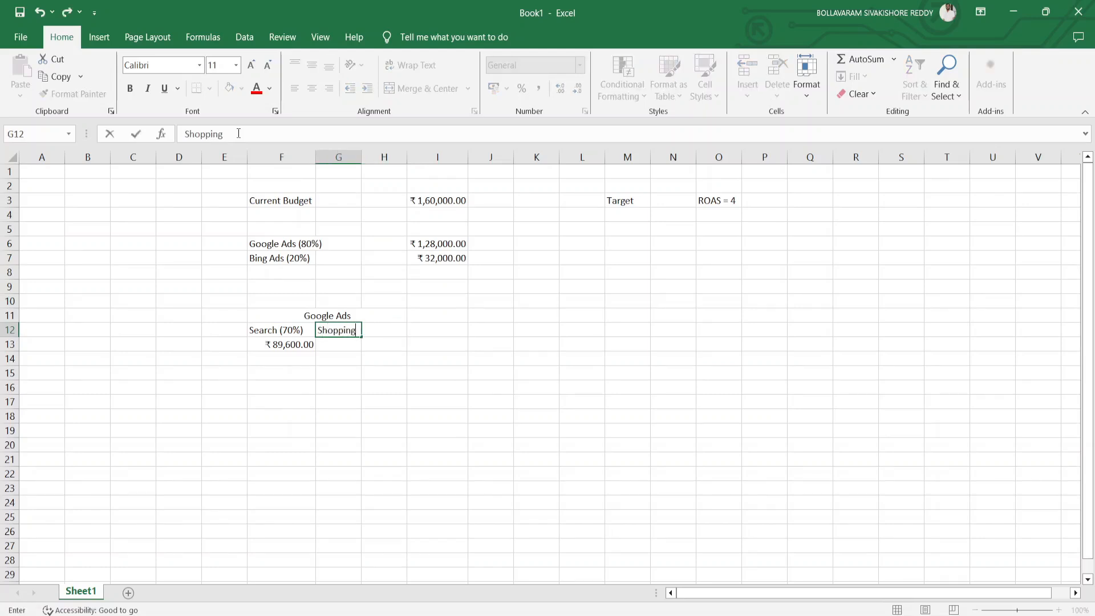
text( (30%))
key(Return)
Step: Calculate the Shopping share in cell G13 by subtracting the Search amount from the Google Ads budget with =I6-F13
text(=)
key(Up)
key(Up)
key(Up)
key(Up)
key(Up)
key(Up)
key(Up)
key(Up)
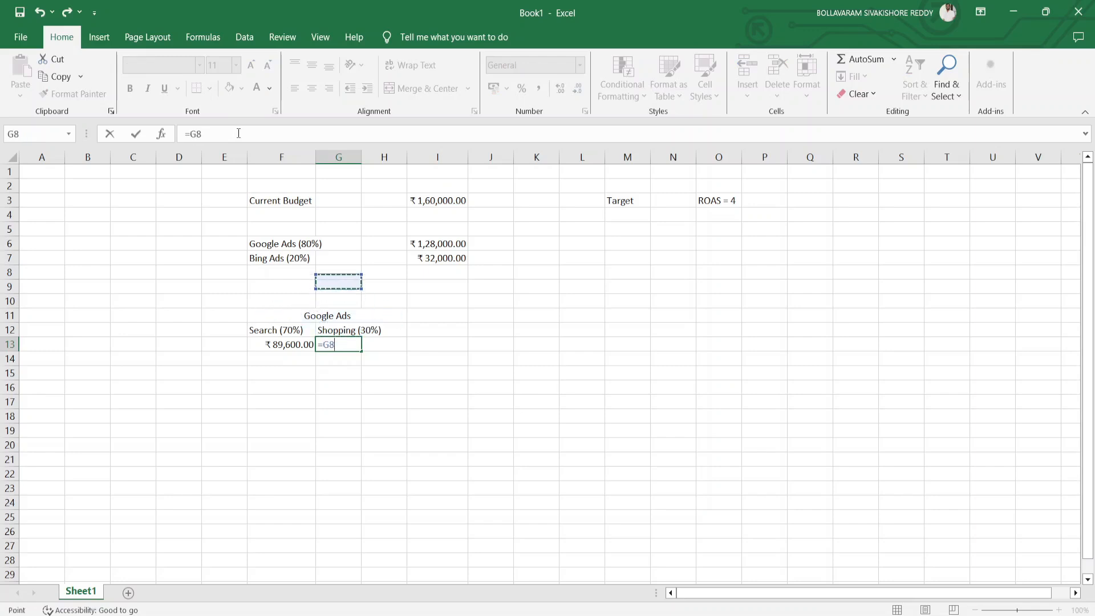
key(Right)
key(Right)
key(Down)
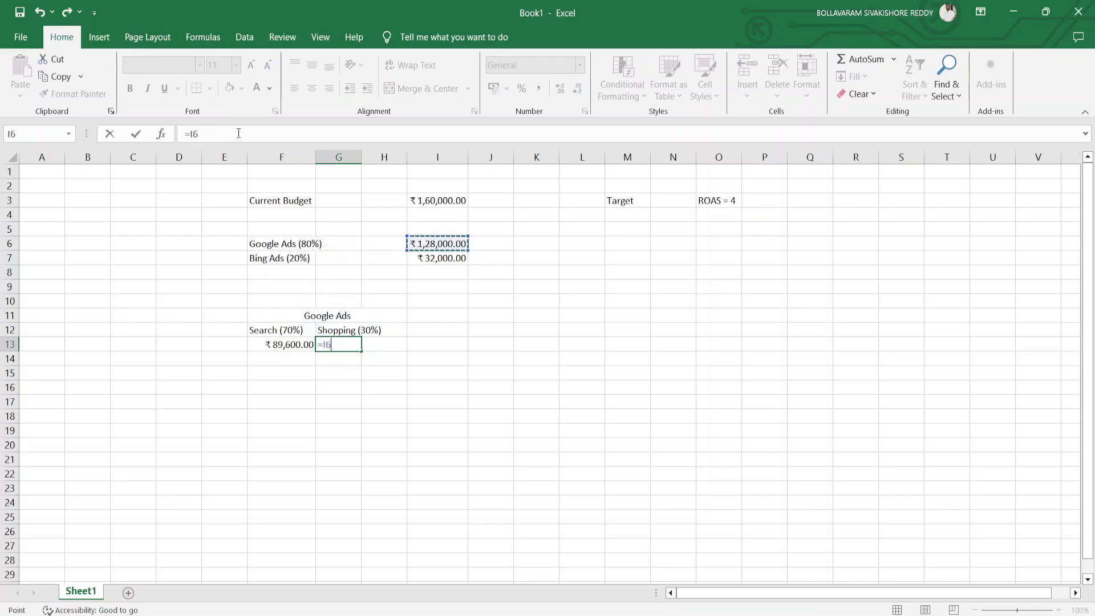
text(-)
click(275, 345)
key(Return)
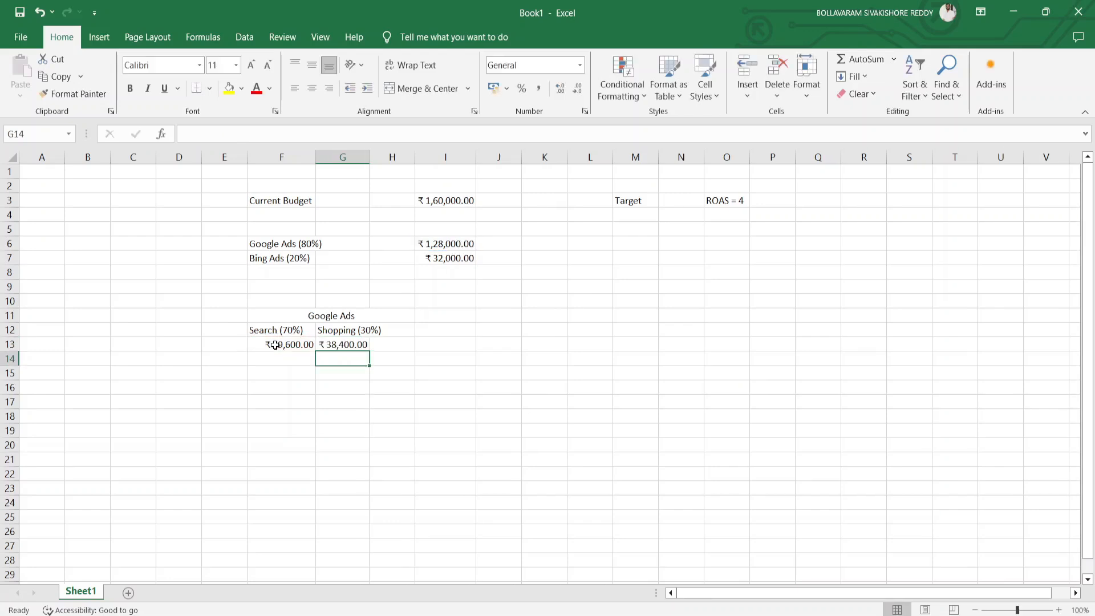
Step: Apply all borders to the Google Ads block F11:H13
key(Up)
key(Up)
key(Up)
key(shift+Down)
key(shift+Down)
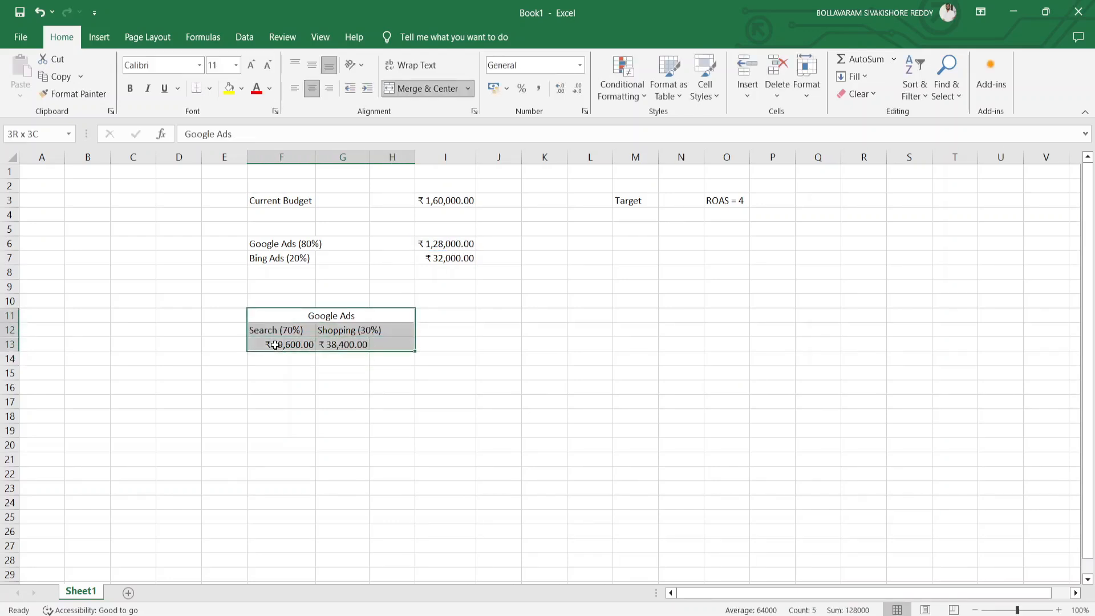
click(210, 88)
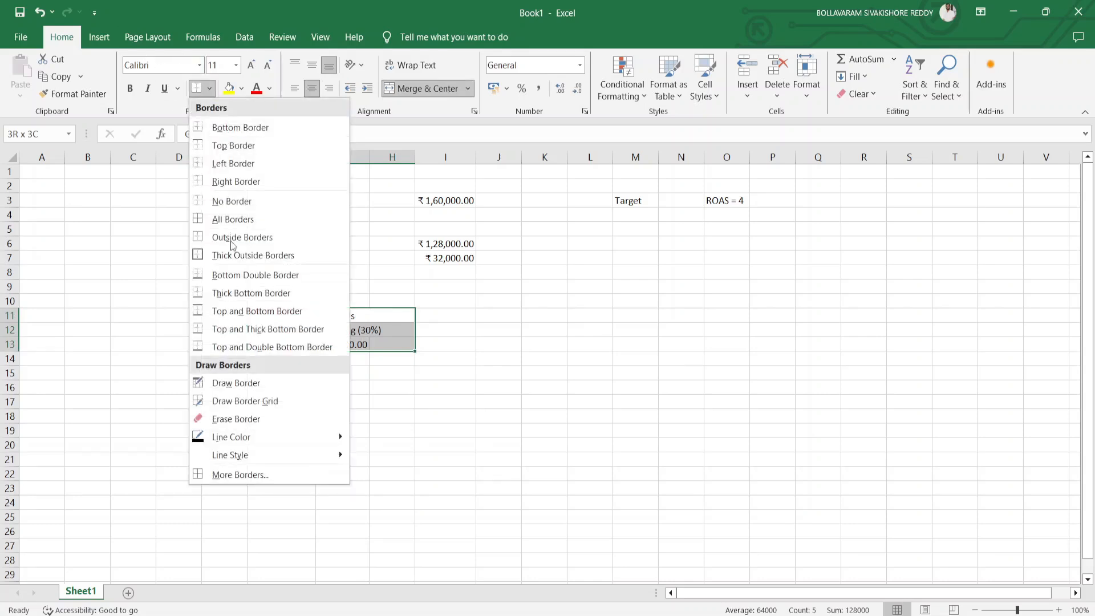
click(219, 220)
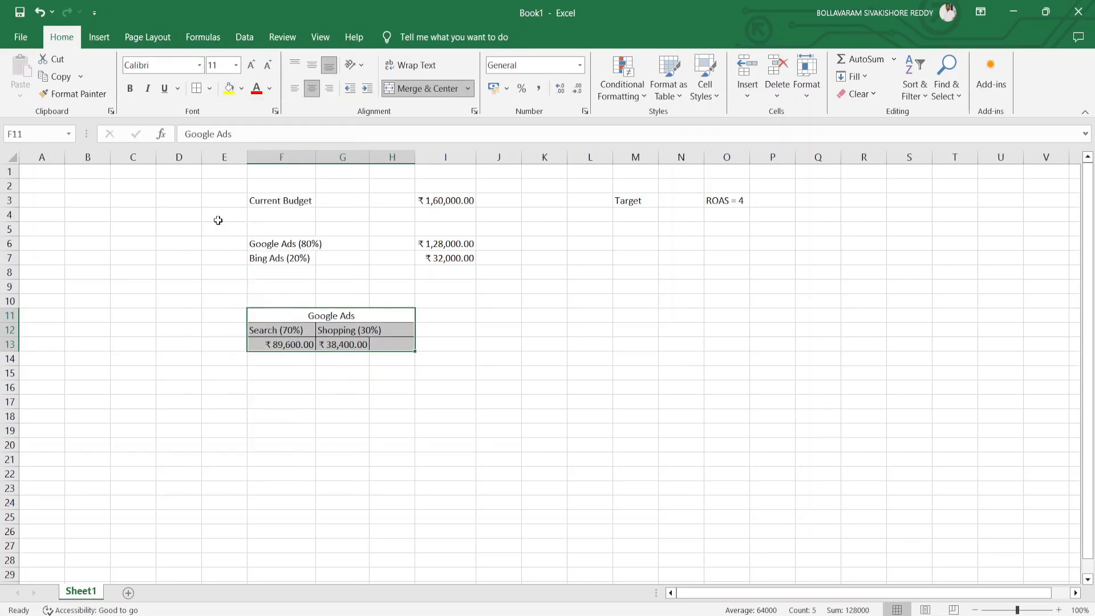
click(372, 373)
key(Up)
key(Up)
key(Up)
key(Up)
key(Up)
key(Up)
key(Up)
key(Left)
key(Left)
key(Up)
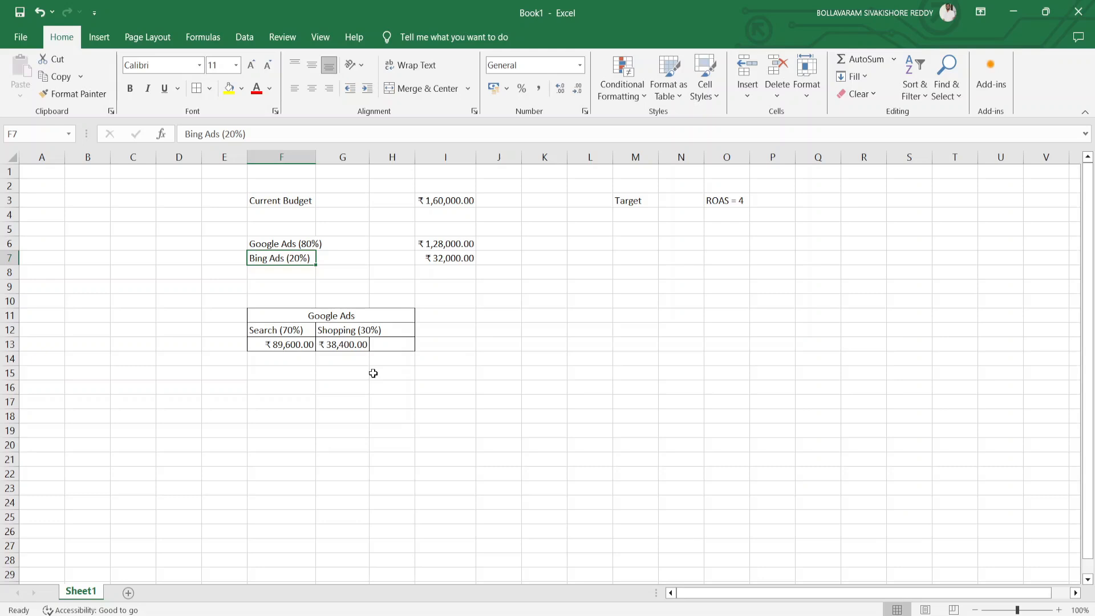
Step: Enter the heading "Bing Ads" in cell K11, level with the Google Ads heading
key(Down)
key(Down)
key(Down)
key(Down)
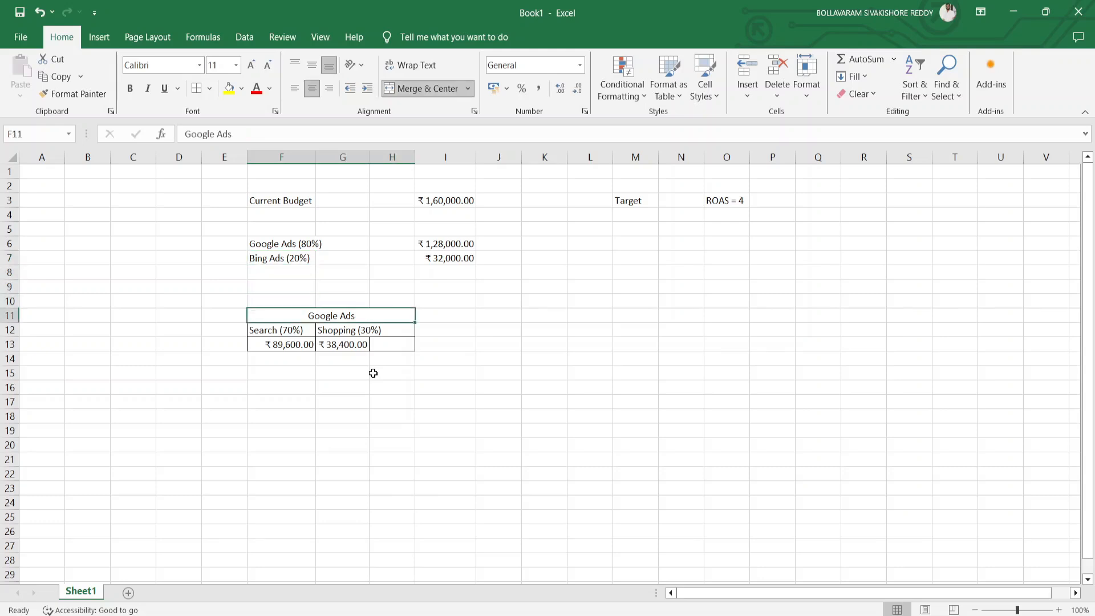
key(Right)
key(Right)
key(Right)
shift+click(373, 373)
text(n)
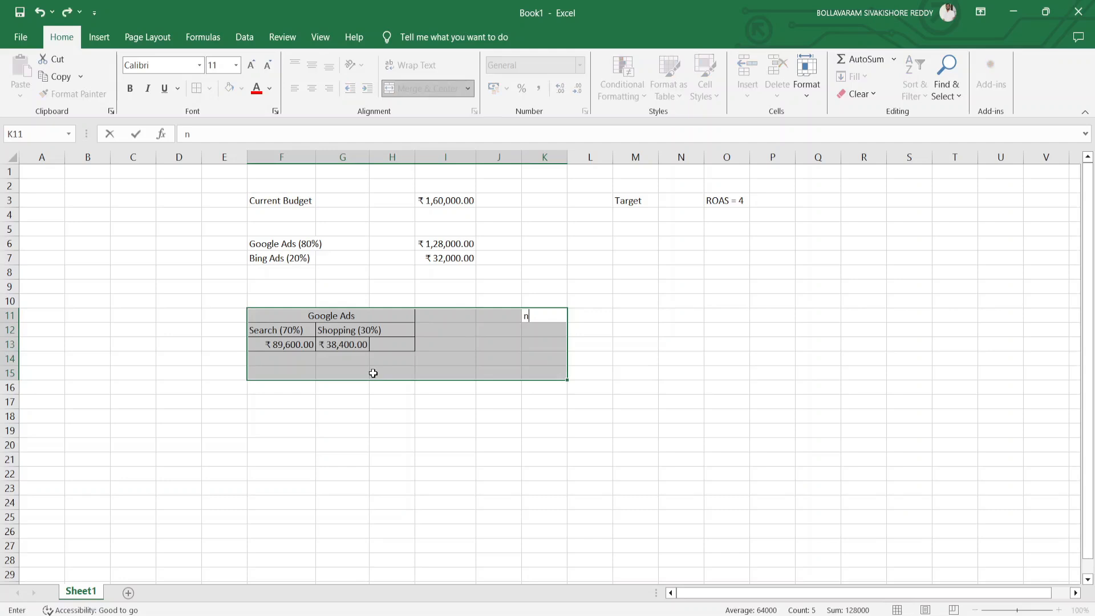
key(Down)
key(Up)
text(Bing)
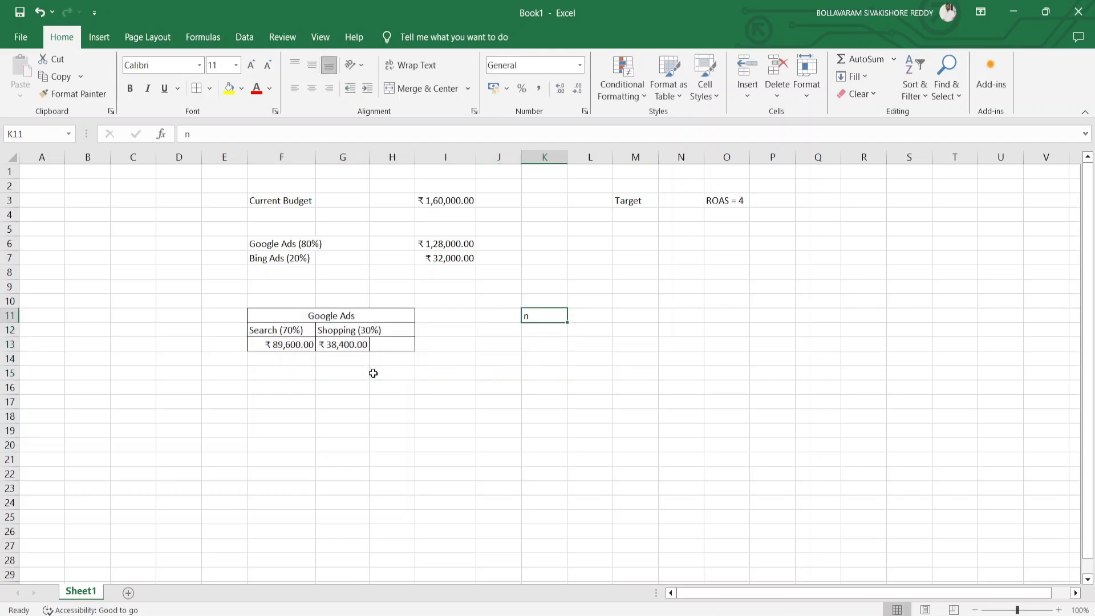
text( Ads)
key(Return)
Step: Enter 32000 in cell K12 below the Bing Ads heading and format it as Currency
text(32000)
key(Return)
key(Up)
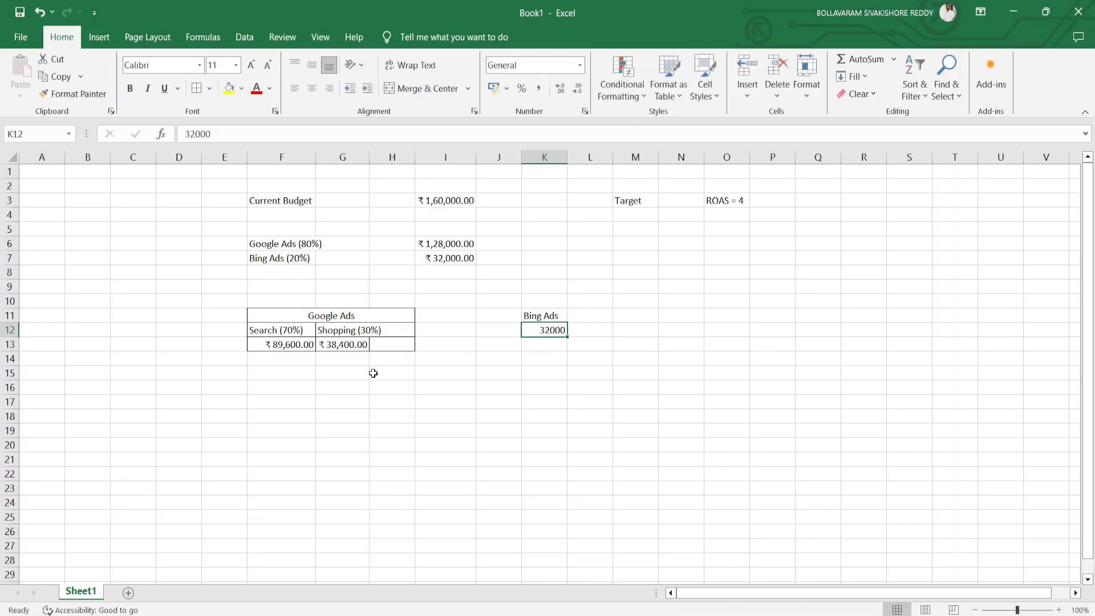
click(581, 66)
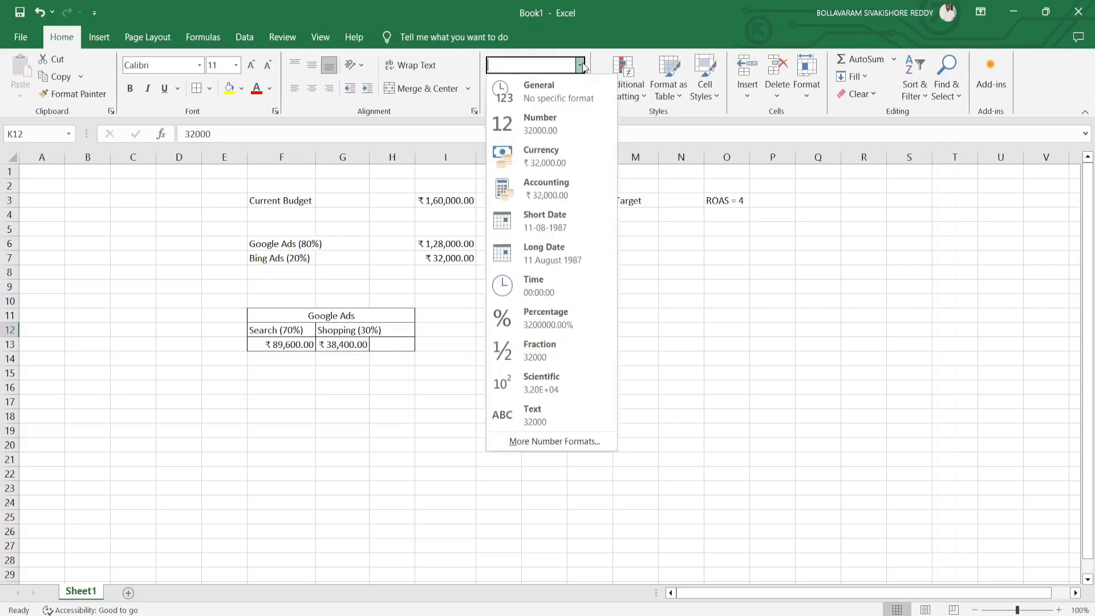
click(544, 161)
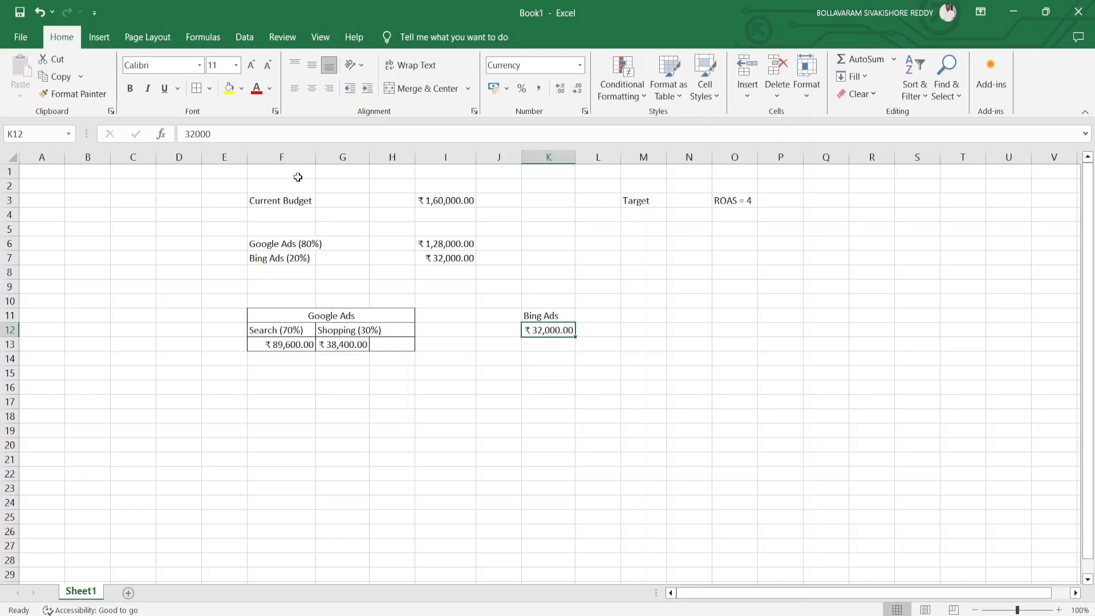
Step: Autofit the width of column F to its contents
double_click(315, 157)
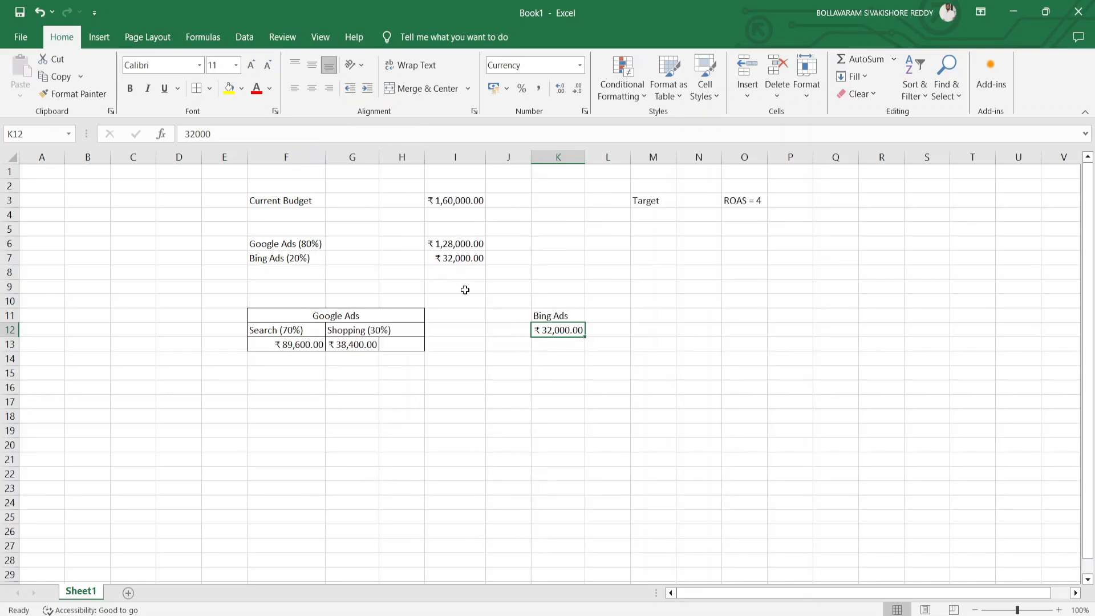
click(278, 204)
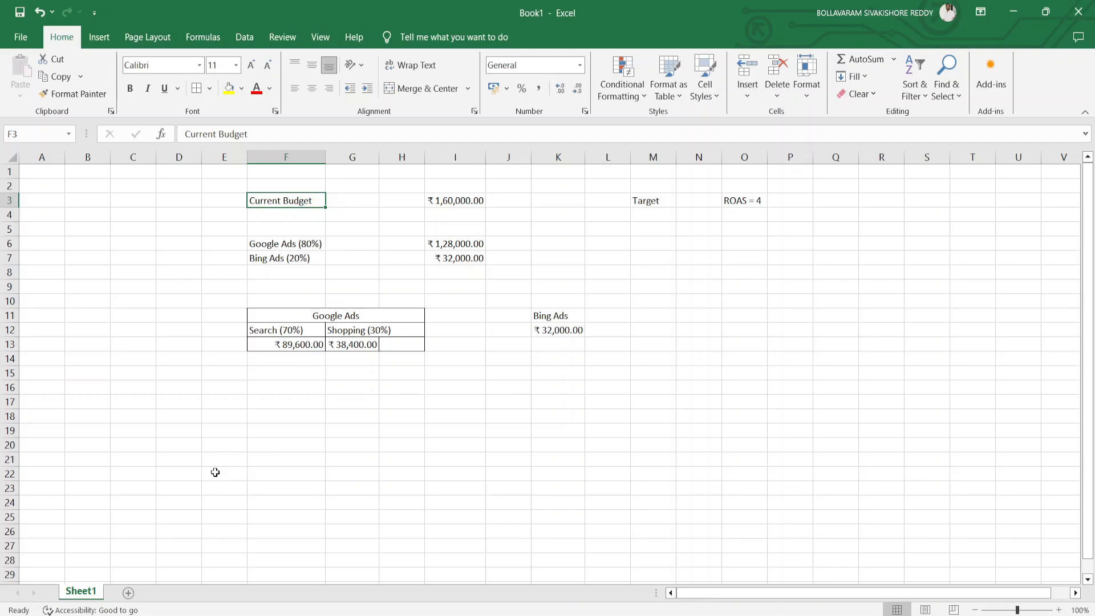
Step: Add a new worksheet and name it "Daily Spend"
click(128, 593)
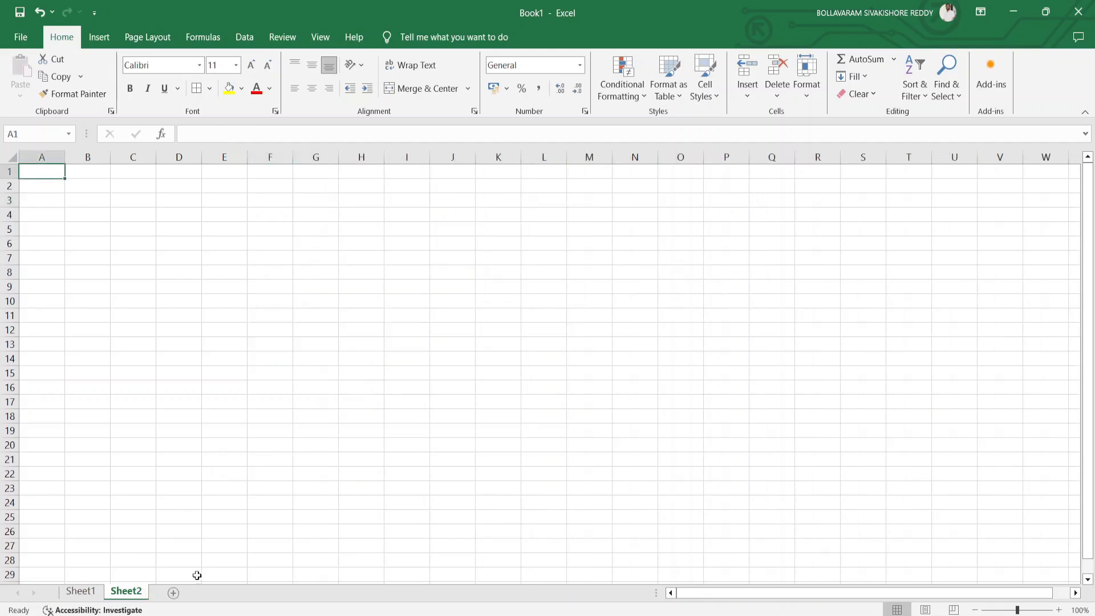
double_click(131, 593)
key(BackSpace)
text(Dai)
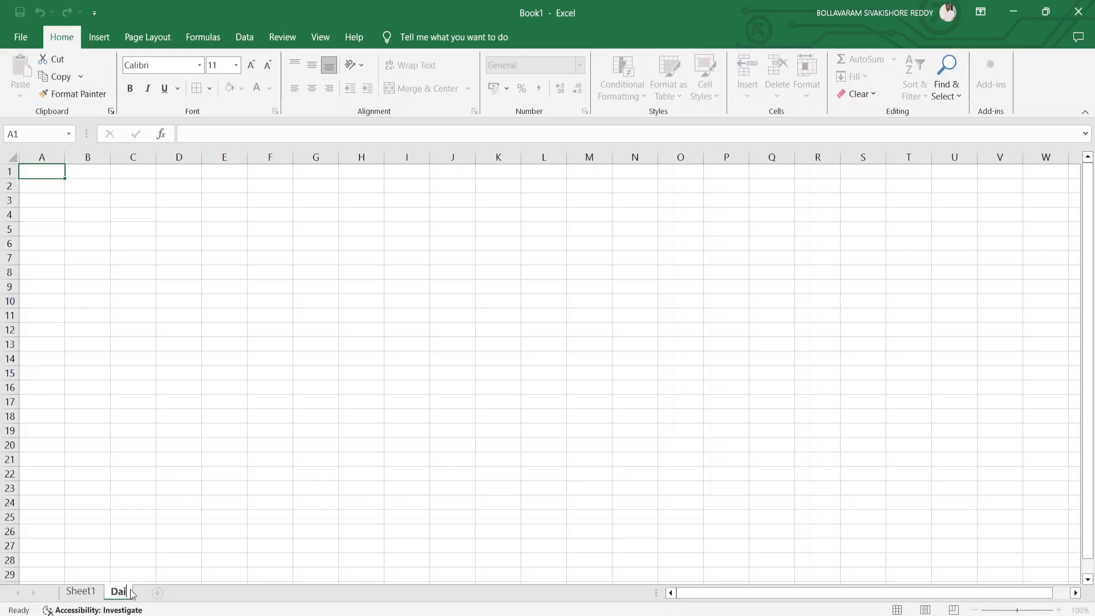
text(ly Spend)
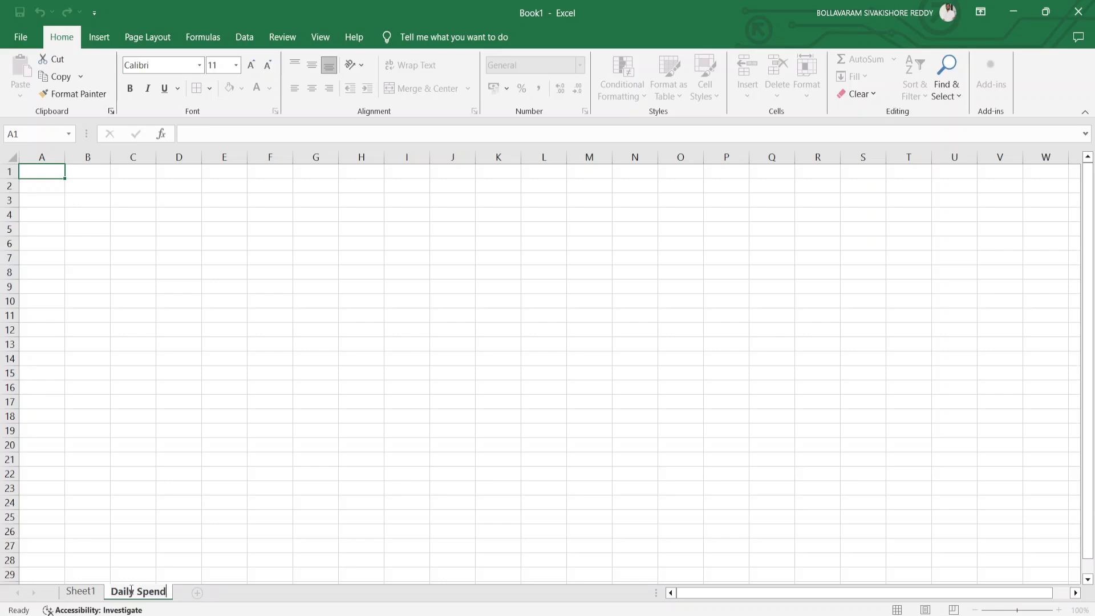
click(138, 231)
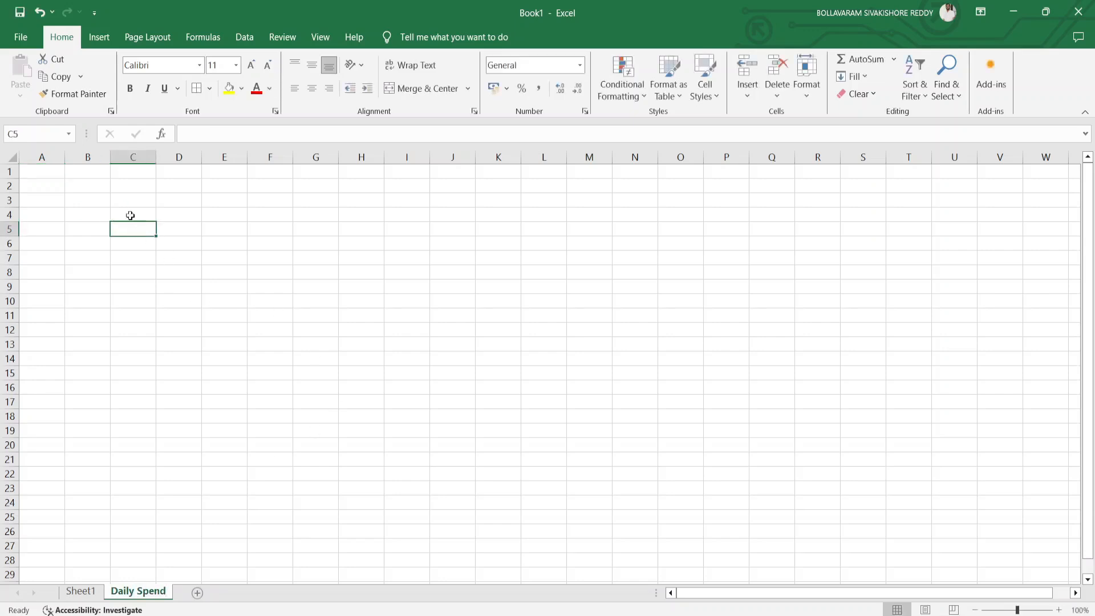
Step: Enter the heading "Google Search" in cell C3 of the Daily Spend sheet
click(125, 204)
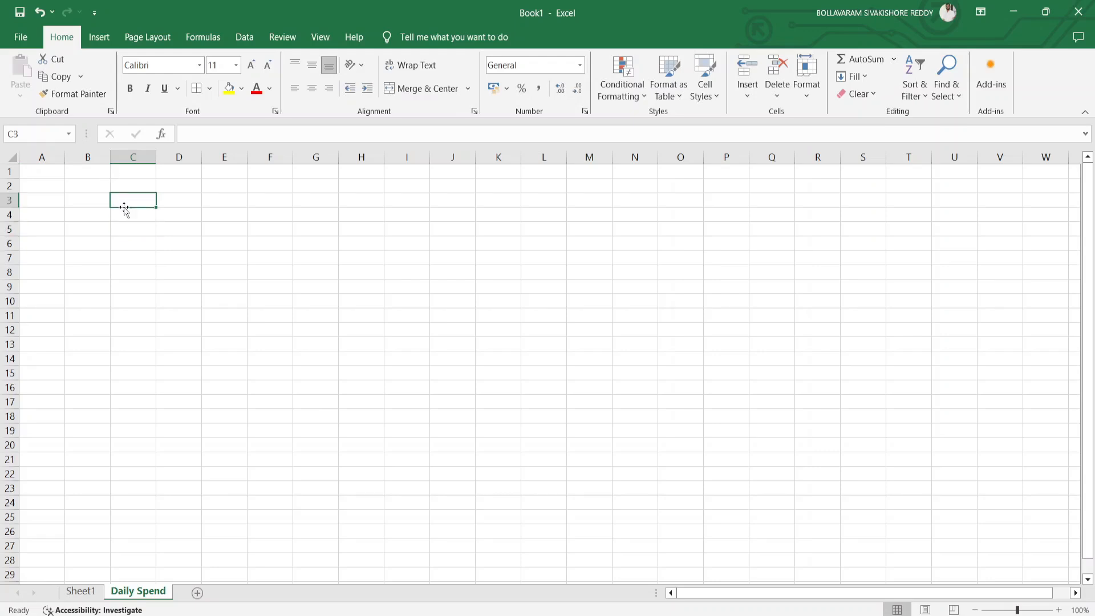
text(Google )
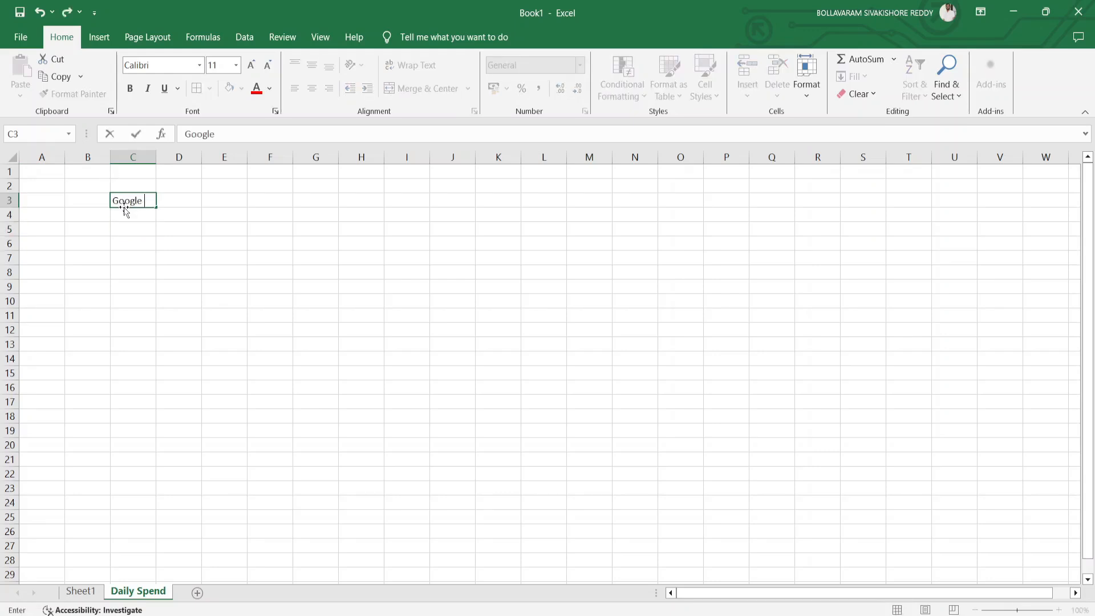
text(Search)
key(Left)
Step: Enter the column headings "Date" in cell B4 and "Spend" in cell C4
key(Down)
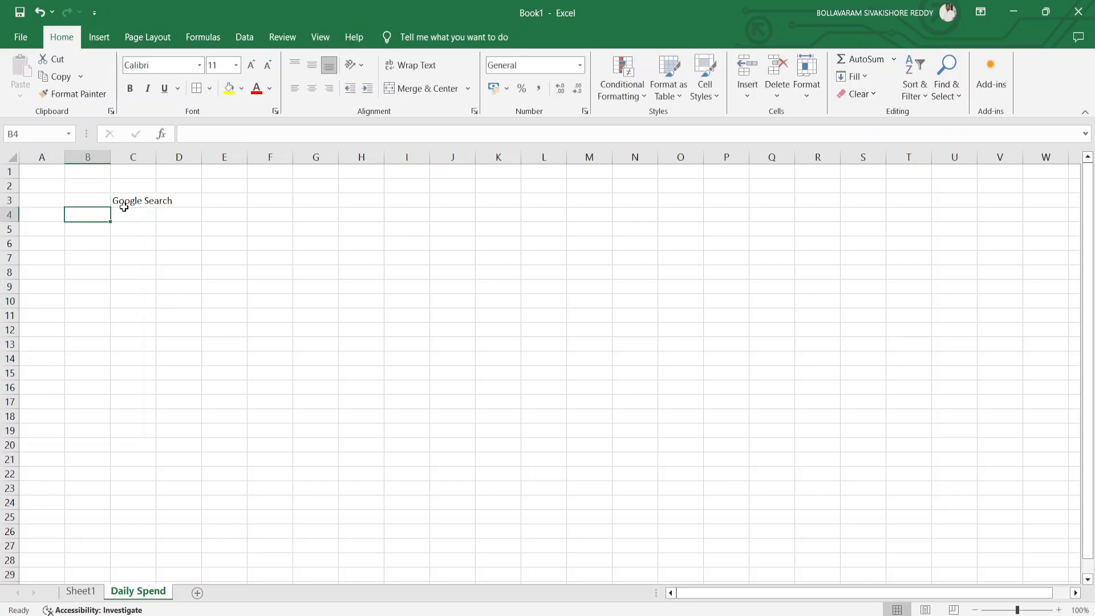
text(Date)
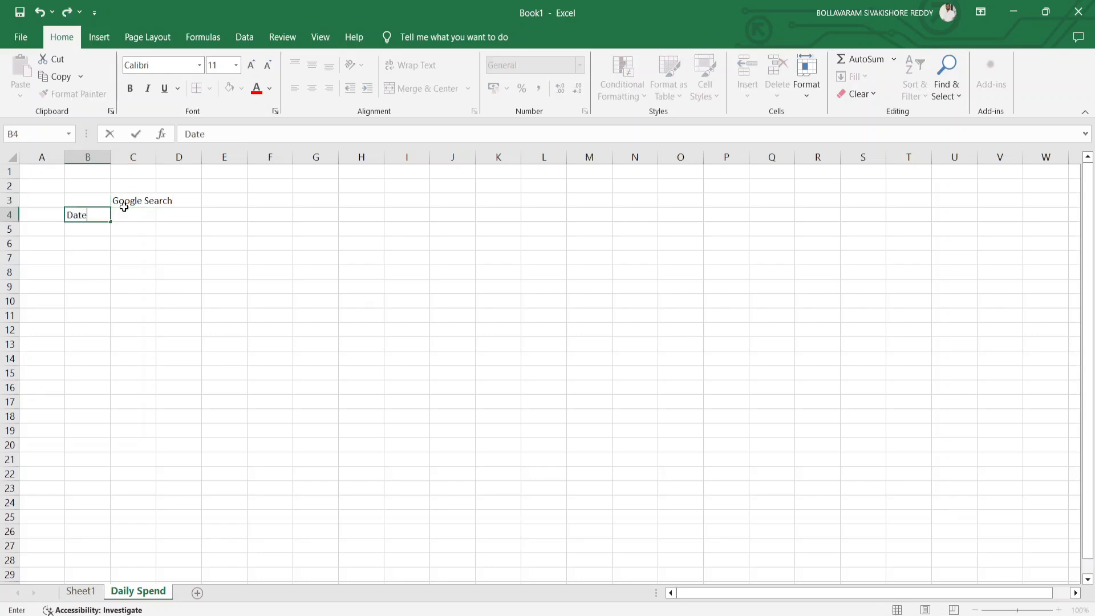
key(Return)
key(Up)
key(Up)
click(124, 212)
text(Spend)
key(Tab)
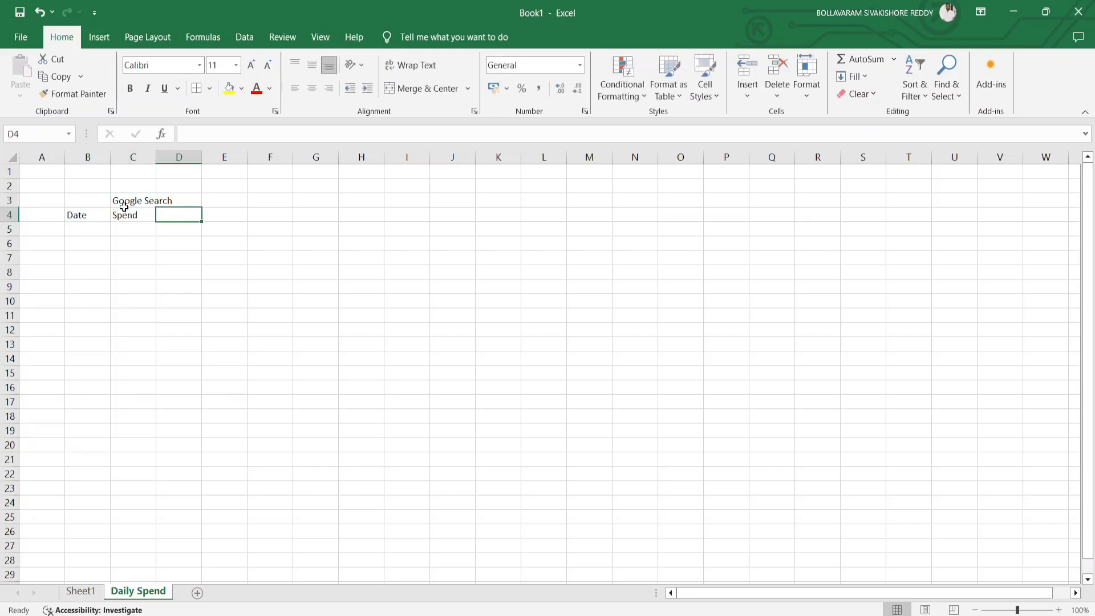
Step: Enter the column headings "Revenue" in cell D4 and "ROAS" in cell E4
text(Revenue)
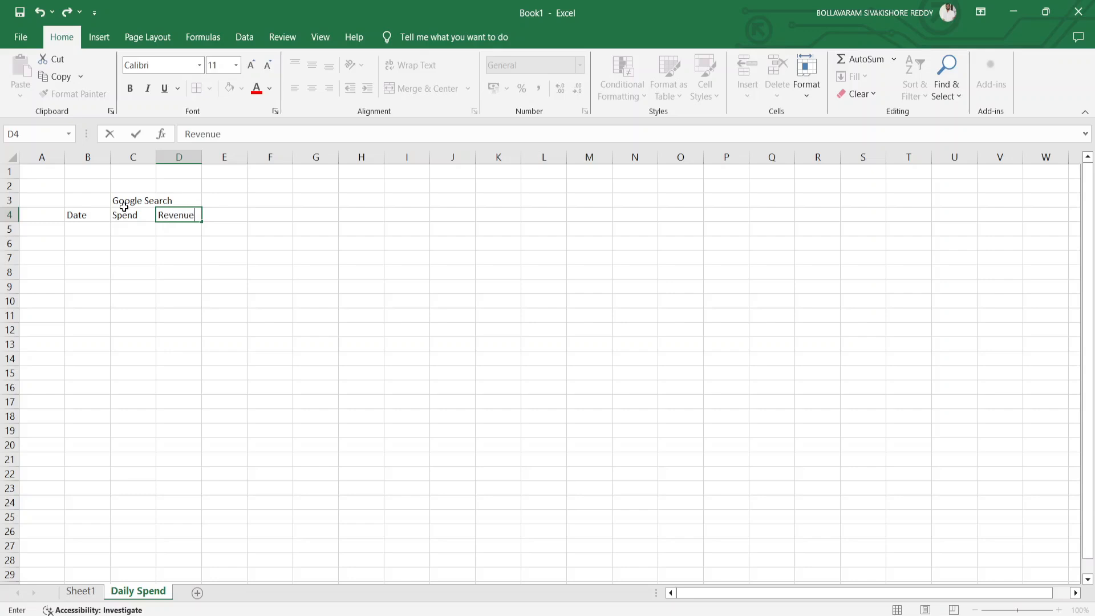
key(Return)
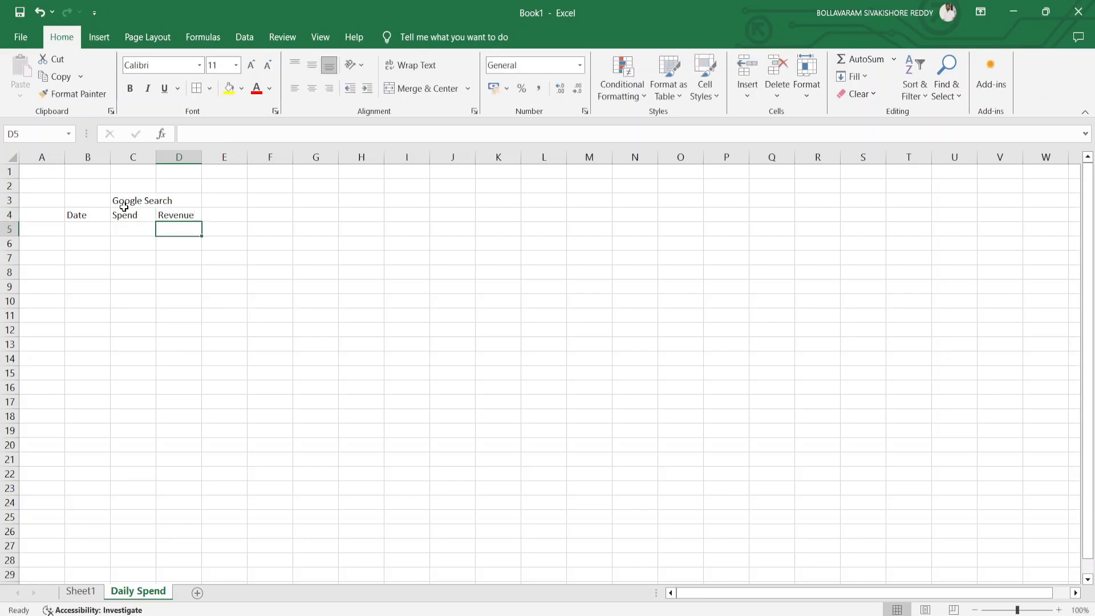
key(Up)
key(Right)
text(\)
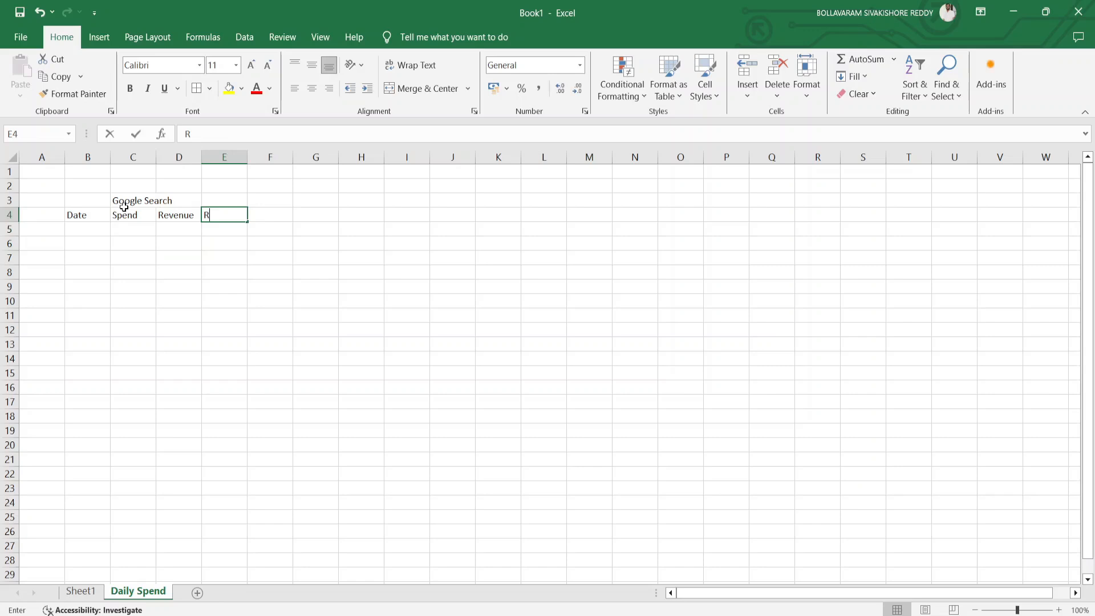
text(ROA)
key(Return)
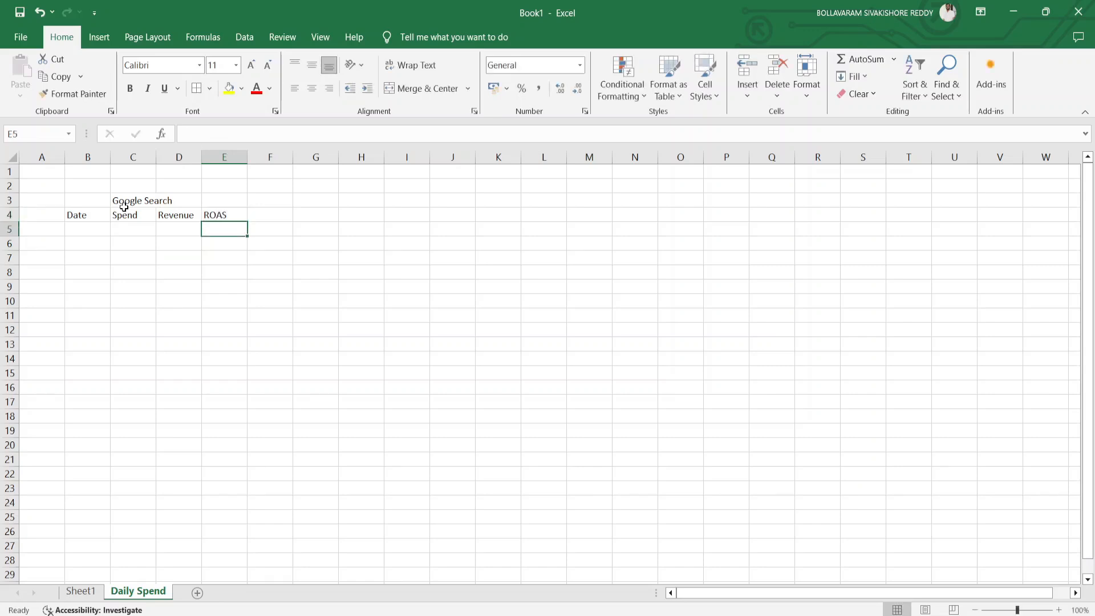
Step: Merge and center the Google Search heading across C3:E3 and apply all borders to C3:E4
key(Left)
key(Left)
key(Up)
key(Up)
key(shift+Right)
key(shift+Right)
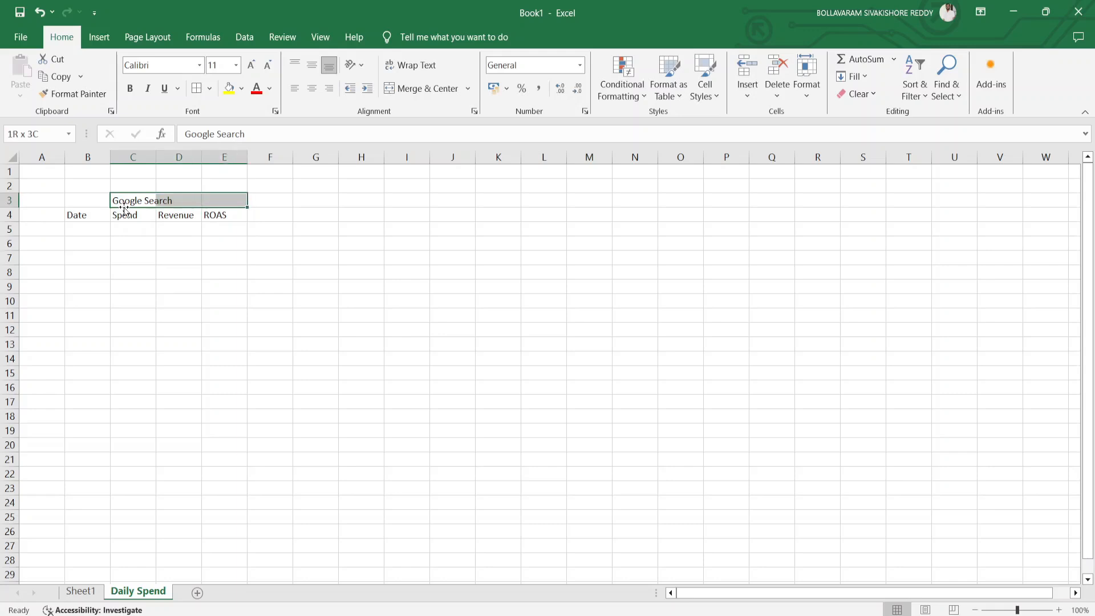
click(428, 87)
click(190, 239)
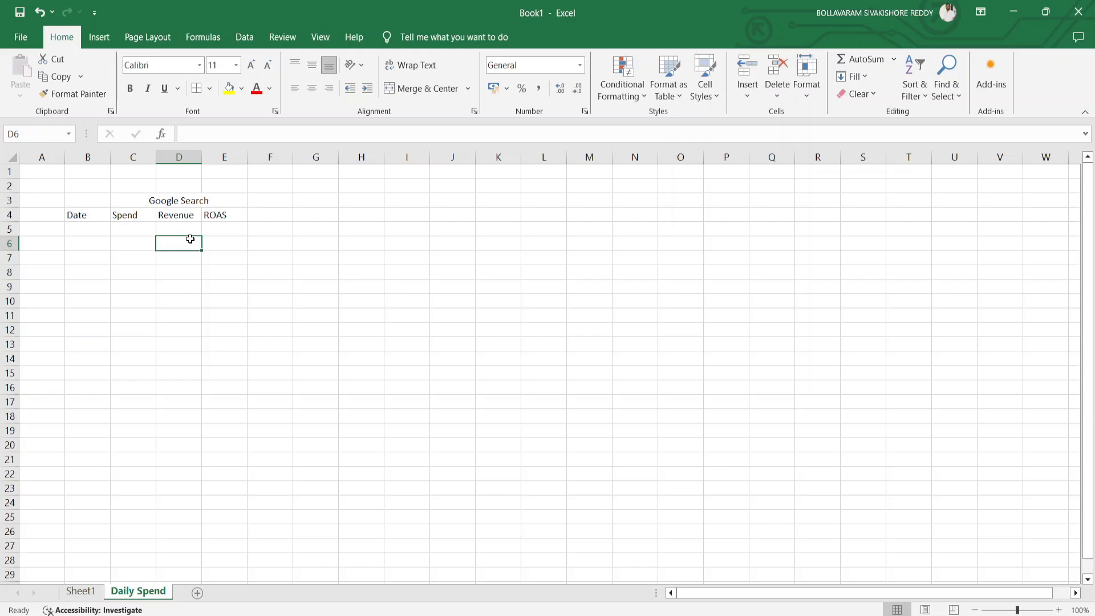
drag(128, 199, 134, 216)
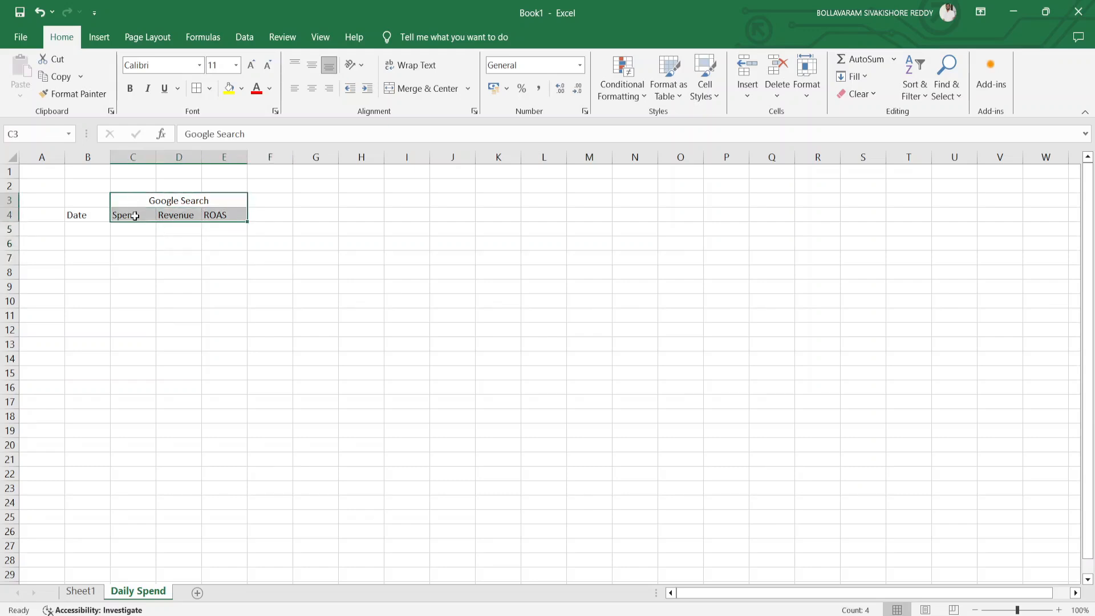
click(197, 90)
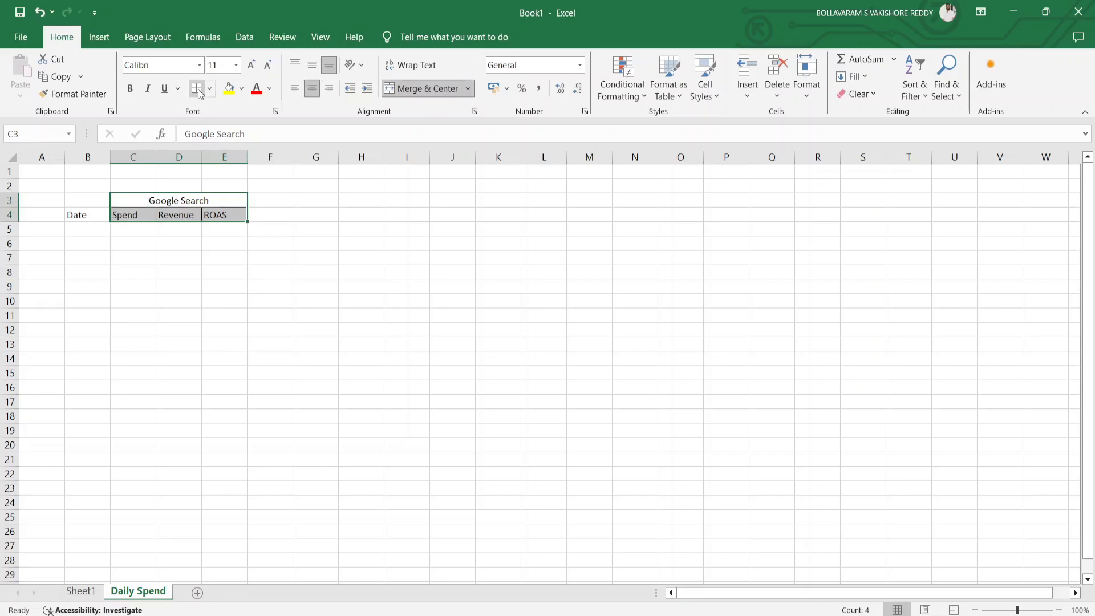
Step: Enter the heading "Google Shopping" in cell G3 of the Daily Spend sheet
key(Down)
key(Left)
key(Right)
key(Up)
key(Left)
key(Right)
key(Right)
key(Right)
text(Google)
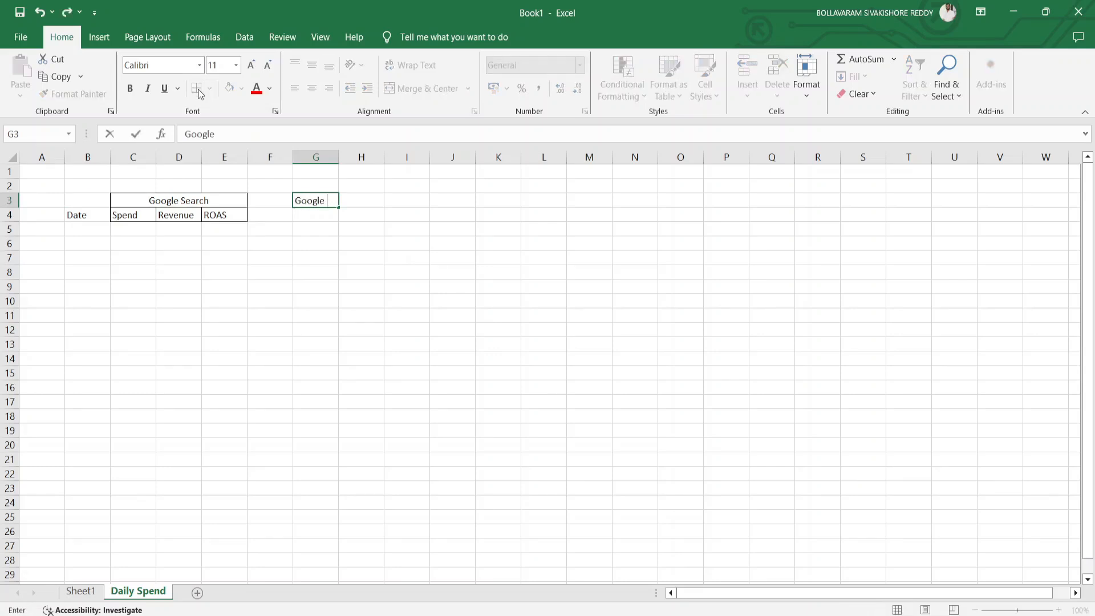
text( Shopping)
key(Return)
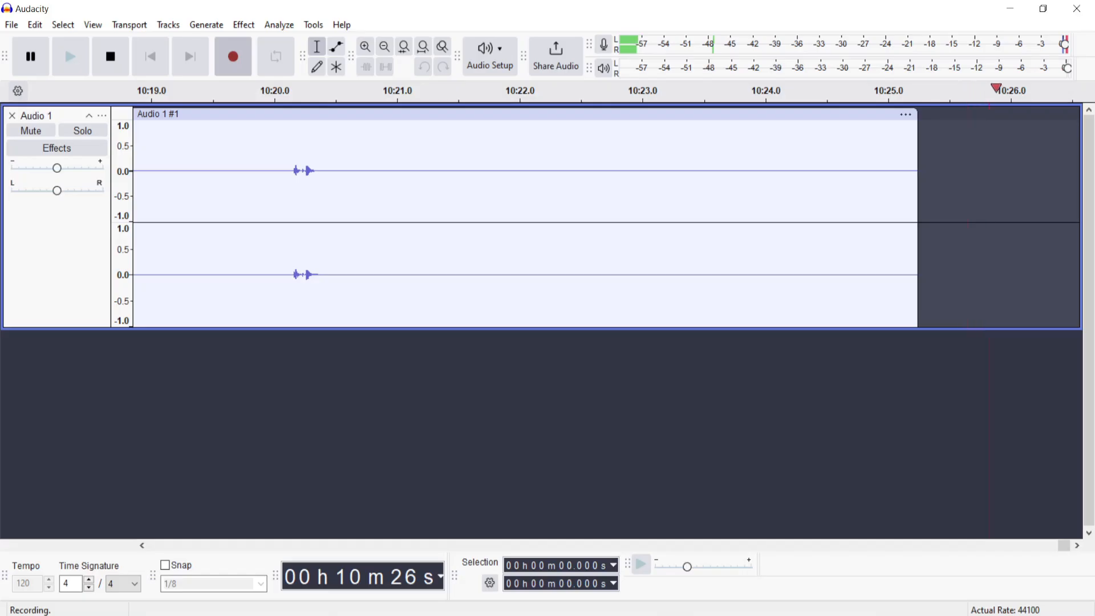
Step: Minimize Audacity to return to the workbook and enter the headings "Spend" in G4, "Revenue" in H4 and "ROAS" in I4
click(1013, 11)
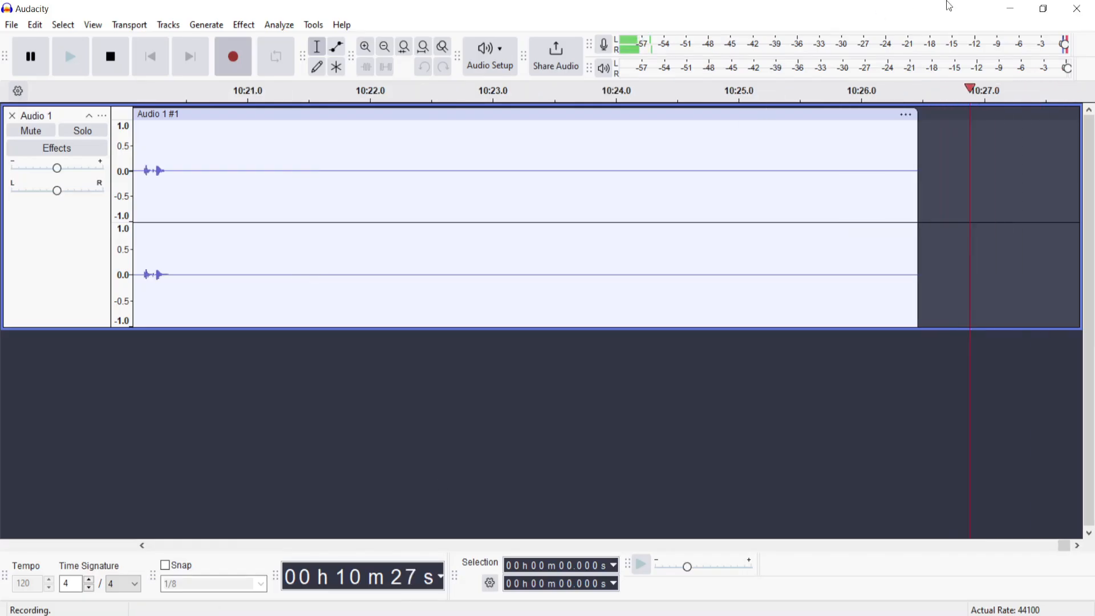
click(1006, 7)
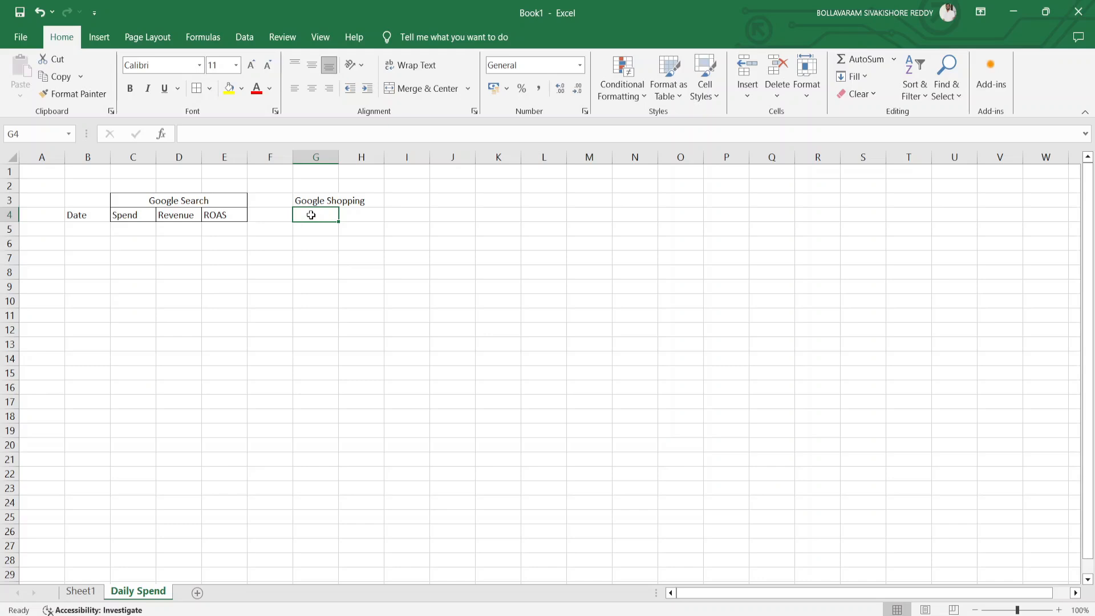
text(Spend)
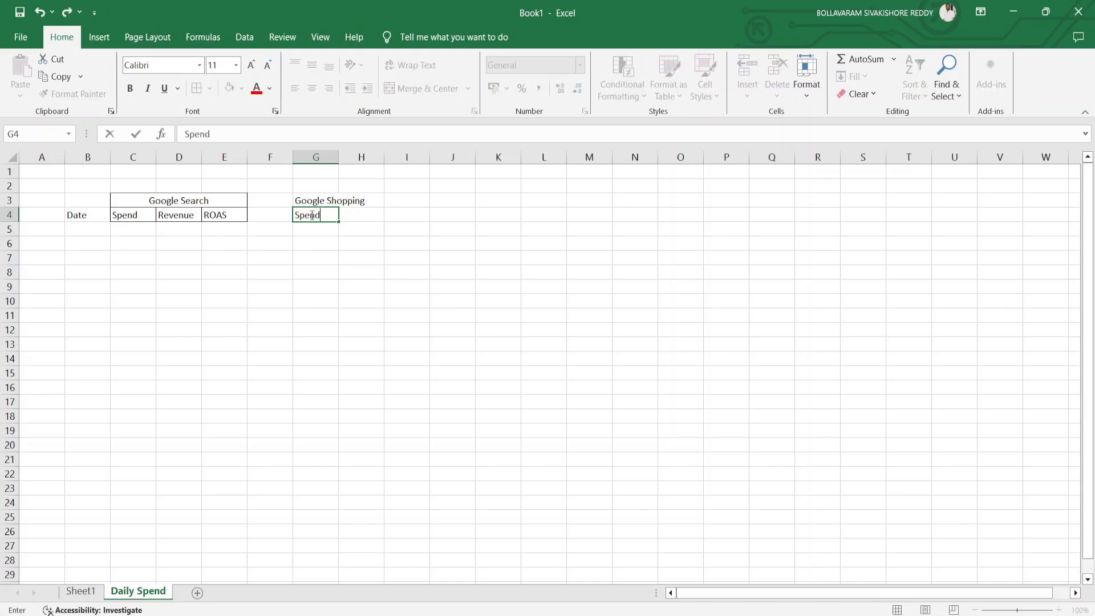
key(Tab)
text(R)
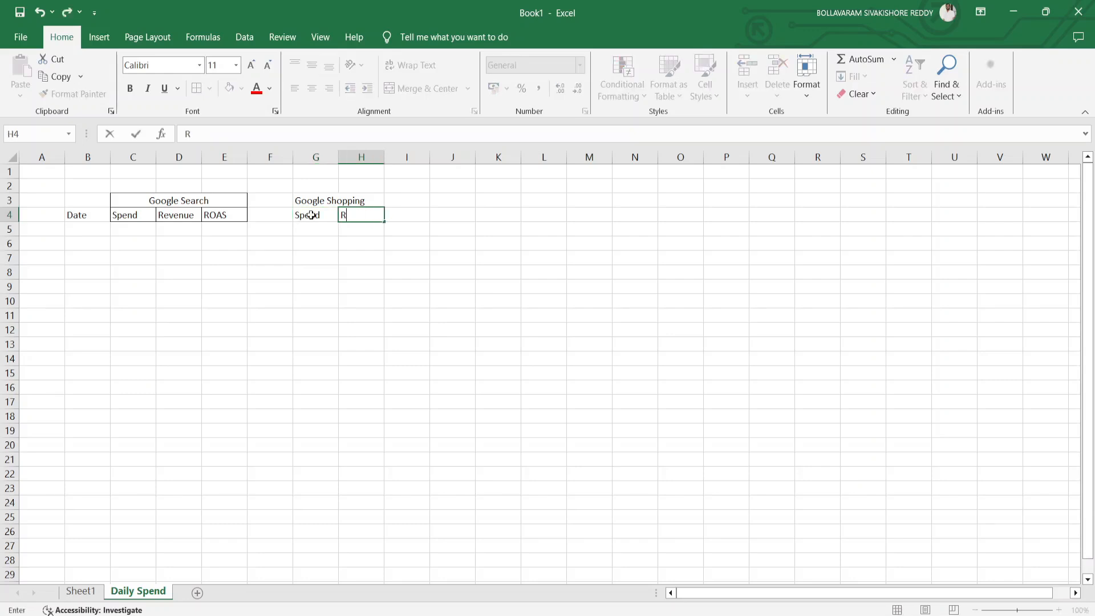
text(evenue)
key(Return)
key(Up)
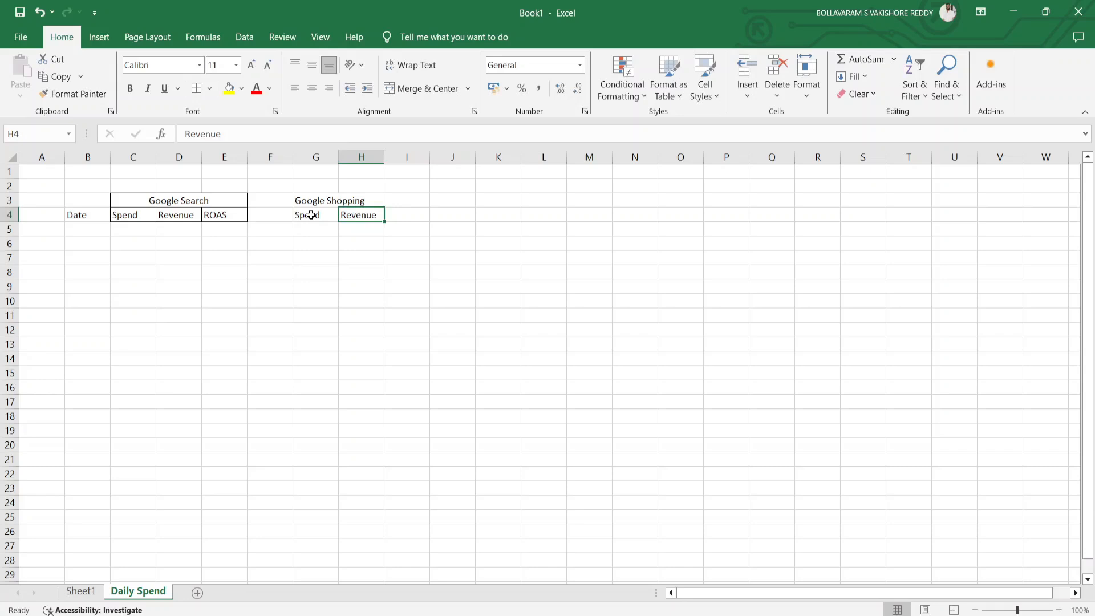
key(Tab)
text(ROAS)
key(Up)
Step: Merge and center the Google Shopping heading across G3:I3 and apply all borders to G3:I4
key(Left)
key(Left)
key(shift+Right)
key(shift+Right)
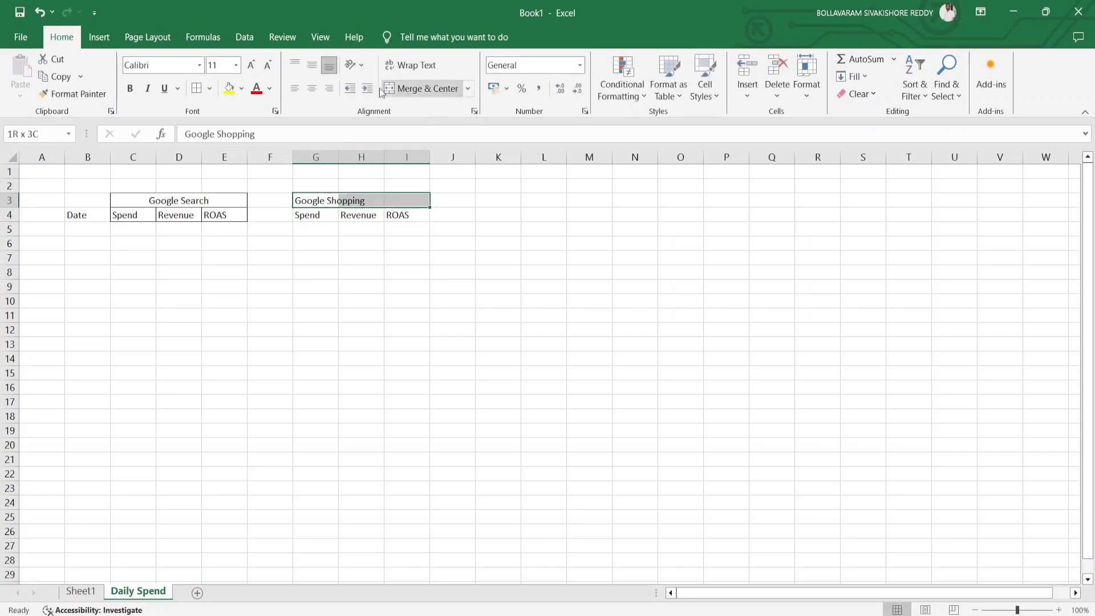
click(416, 89)
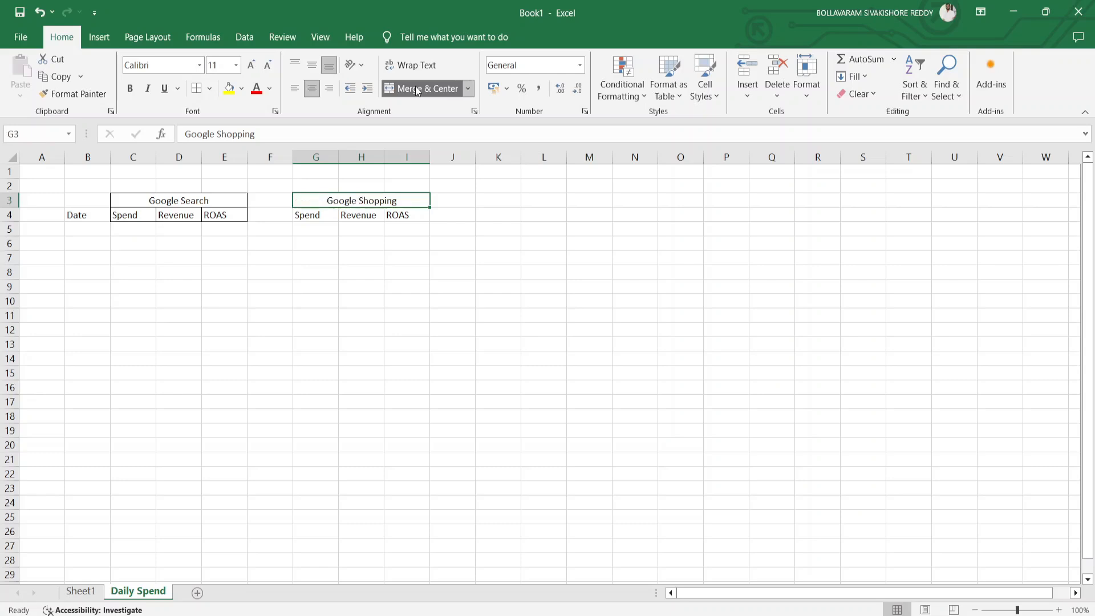
key(Right)
key(Right)
key(Left)
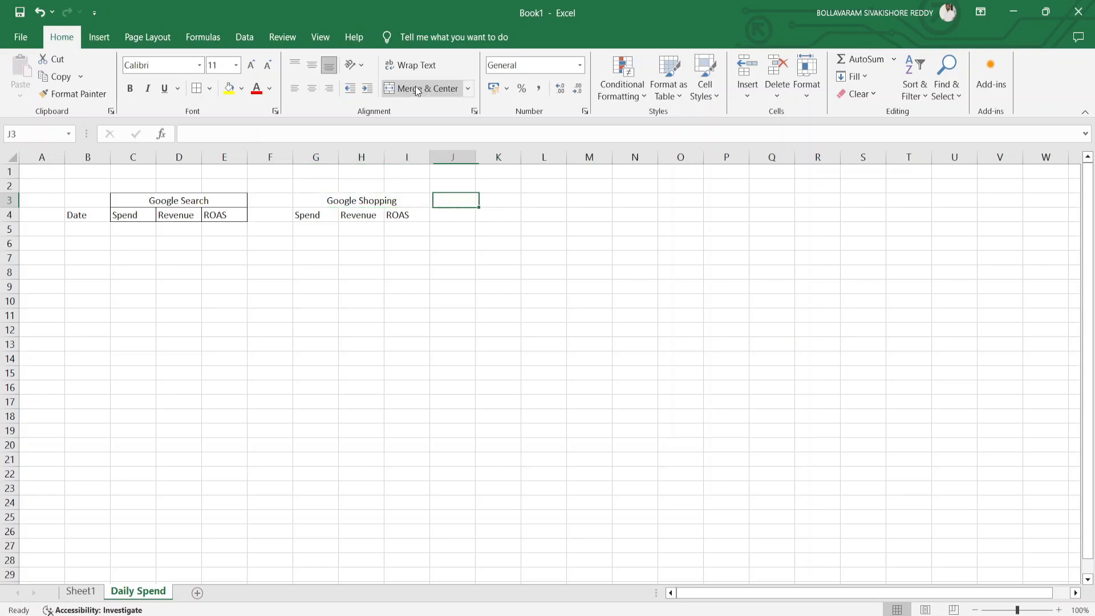
key(Left)
key(shift+Down)
click(198, 89)
Step: Enter the heading "Google Total" in cell K3
key(Right)
key(Right)
key(Right)
key(Left)
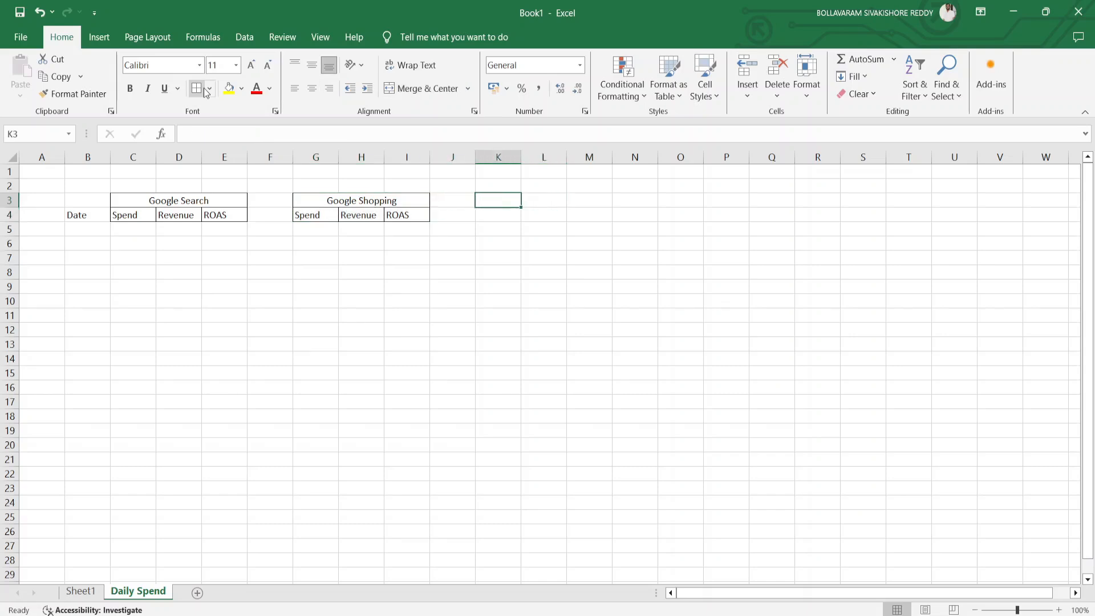
text(Google T)
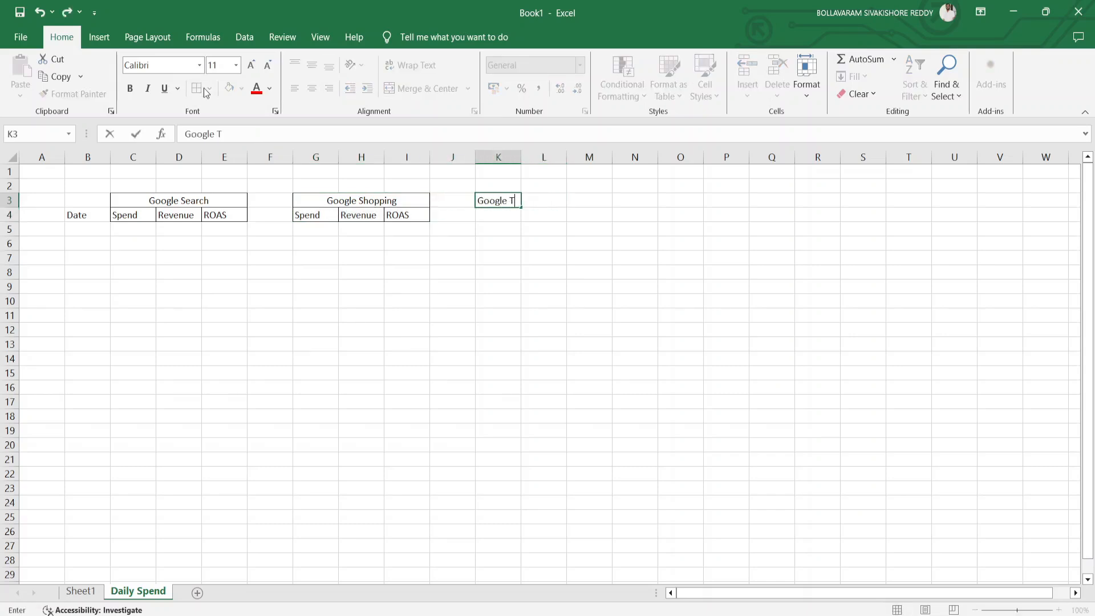
text(otal)
key(Return)
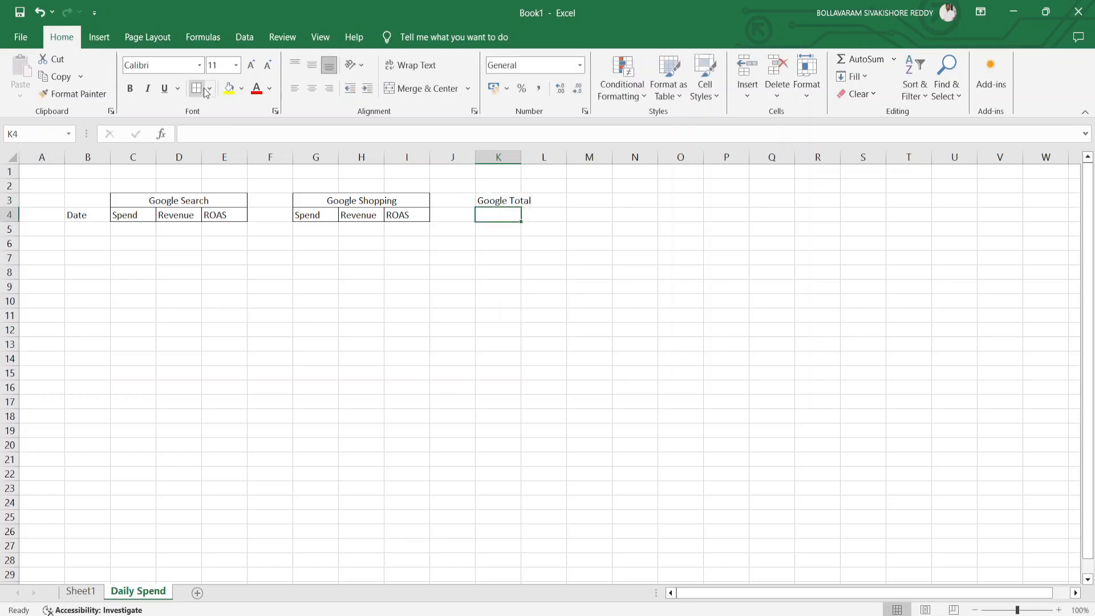
Step: Copy the Spend, Revenue and ROAS headings from G4:I4 to K4:M4 under Google Total
key(Left)
key(Left)
key(Left)
key(Left)
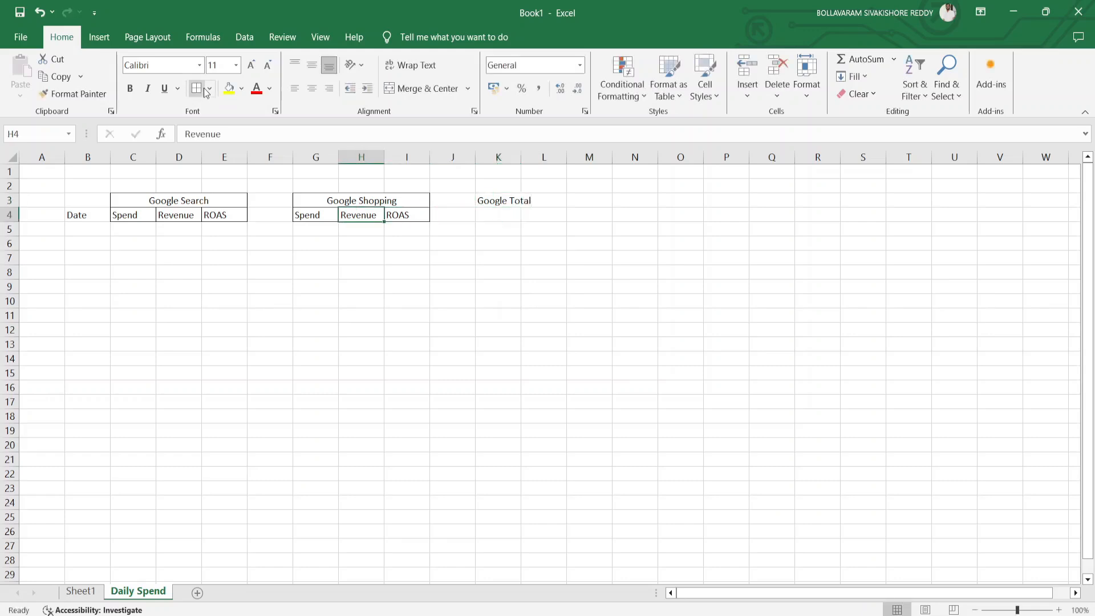
key(shift+Right)
key(shift+Right)
key(ctrl+c)
key(Right)
key(Right)
key(Right)
key(Right)
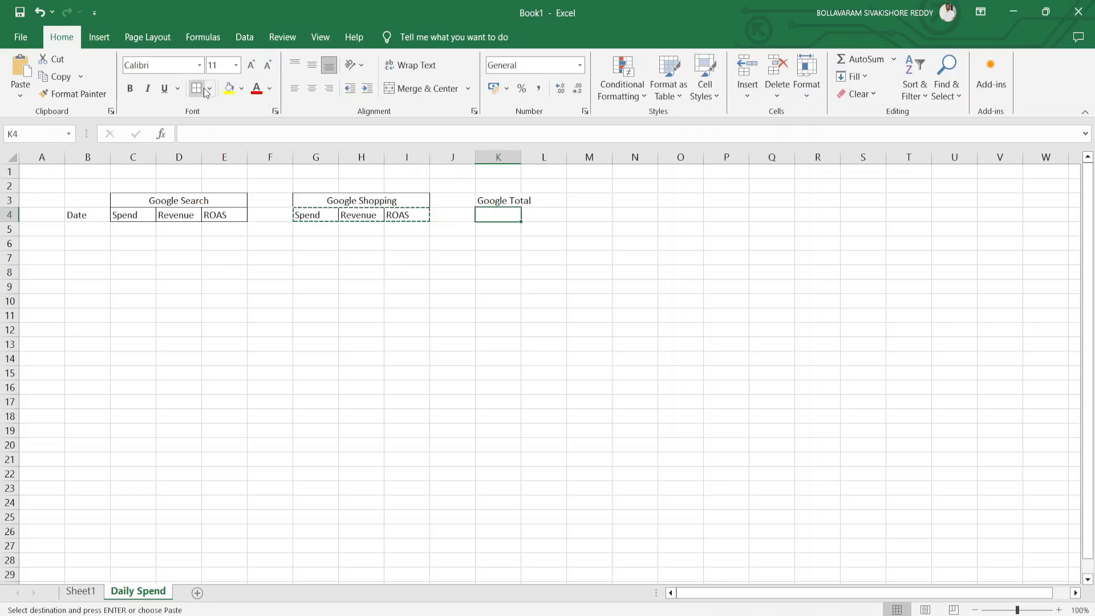
key(ctrl+v)
Step: Merge and center the Google Total heading across K3:M3
key(Up)
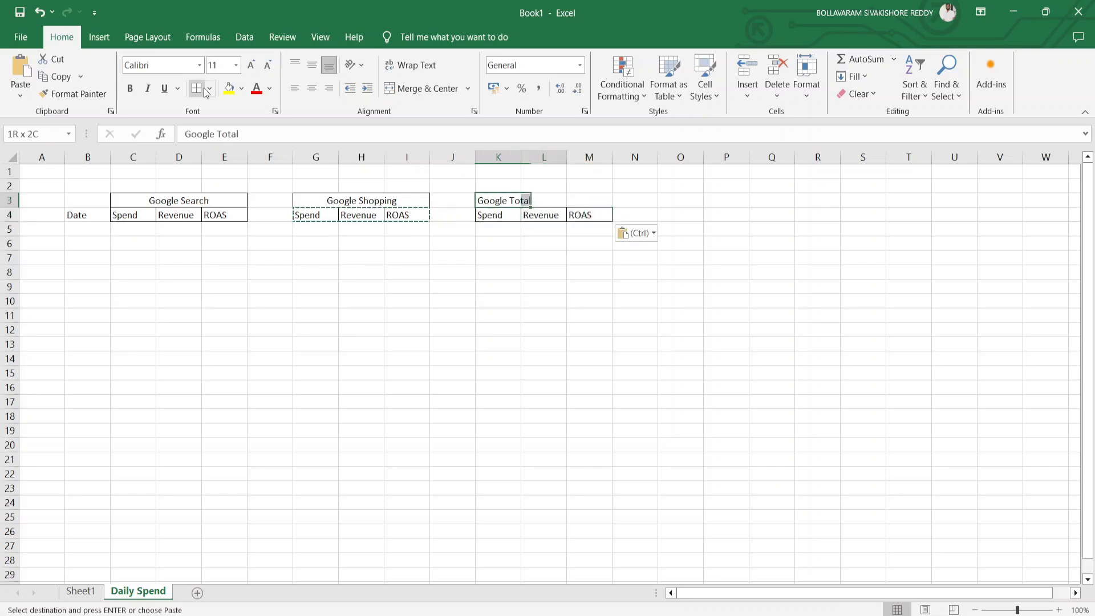
key(shift+Right)
key(shift+Right)
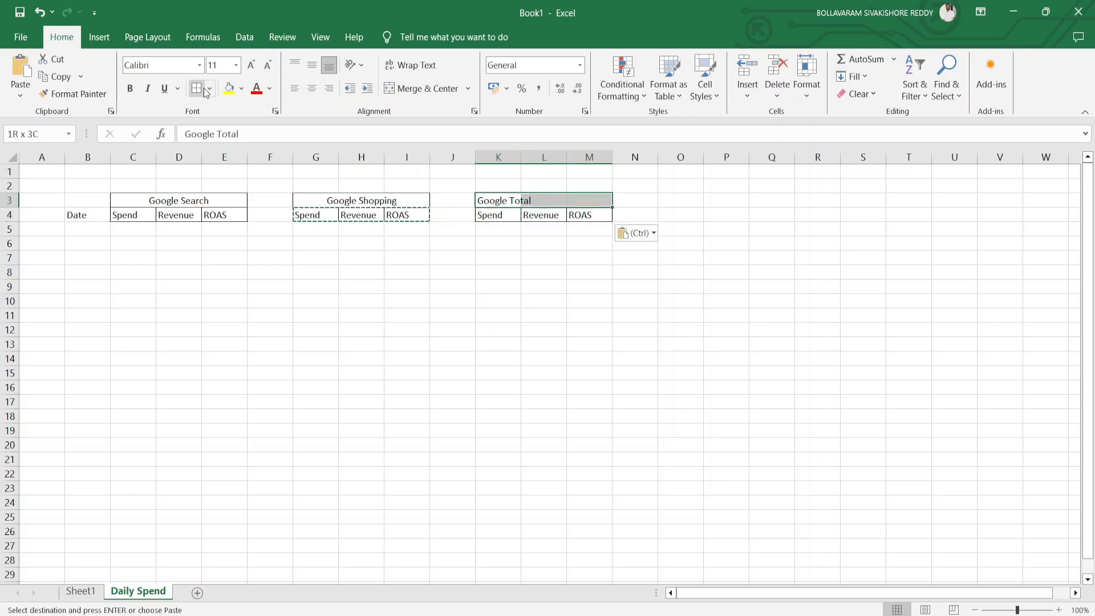
click(437, 93)
Step: Enter the heading "Bing" in cell O3
key(Down)
key(Up)
key(Right)
key(Right)
text(Bing)
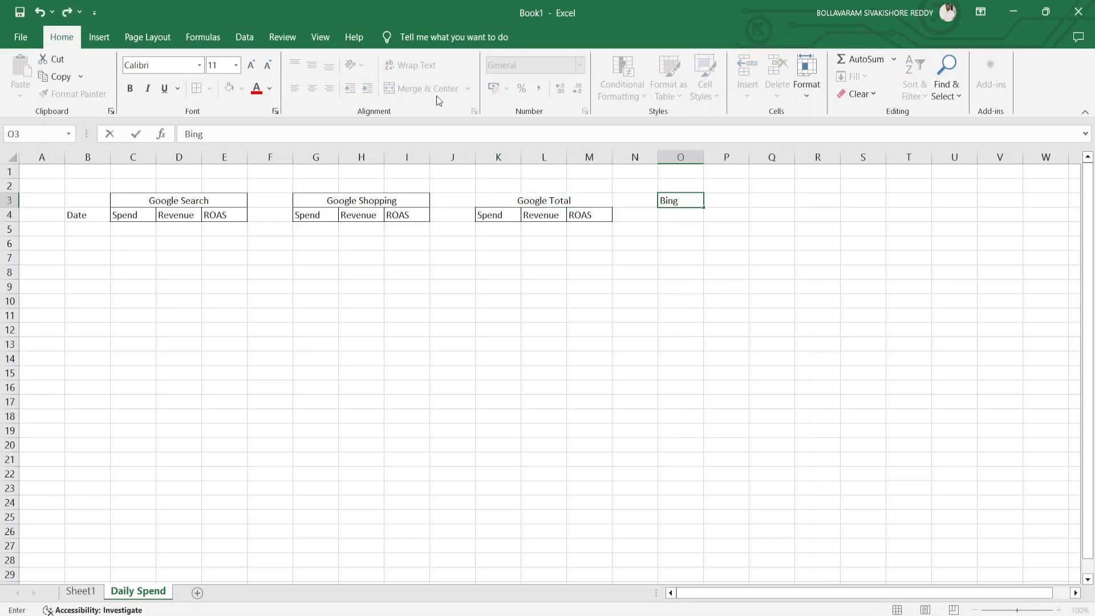
key(Return)
Step: Copy the Spend, Revenue and ROAS headings from K4:M4 to O4:Q4 under Bing
key(Left)
key(Left)
key(Left)
key(Left)
key(Left)
key(Right)
key(shift+Right)
key(shift+Right)
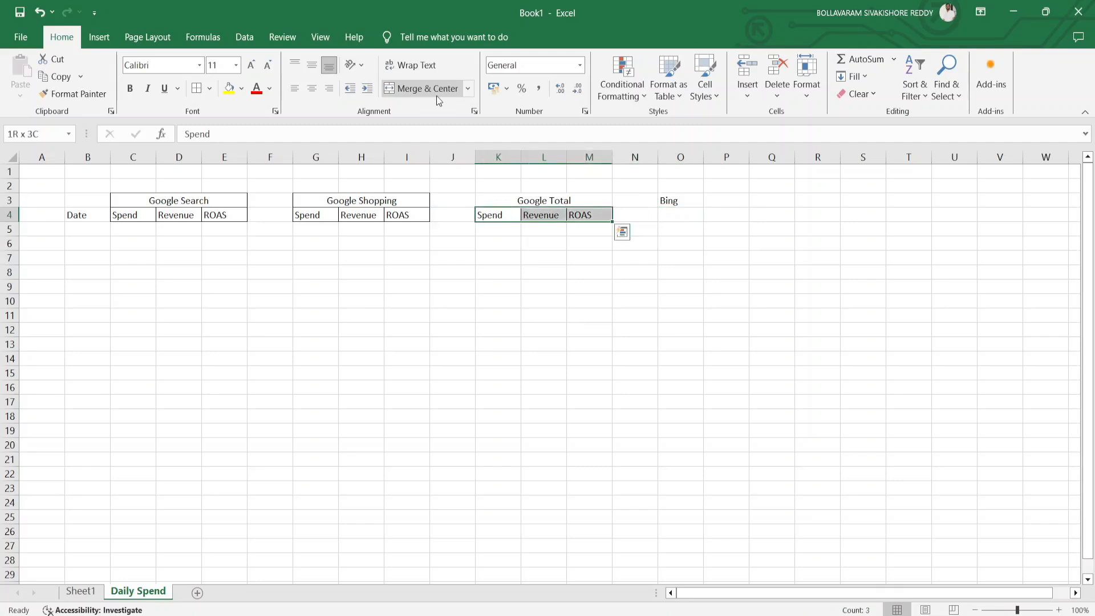
key(ctrl+c)
key(Right)
key(Right)
key(Right)
key(Right)
key(ctrl+v)
Step: Merge and center the Bing heading across O3:Q3
key(Up)
key(shift+Right)
key(shift+Right)
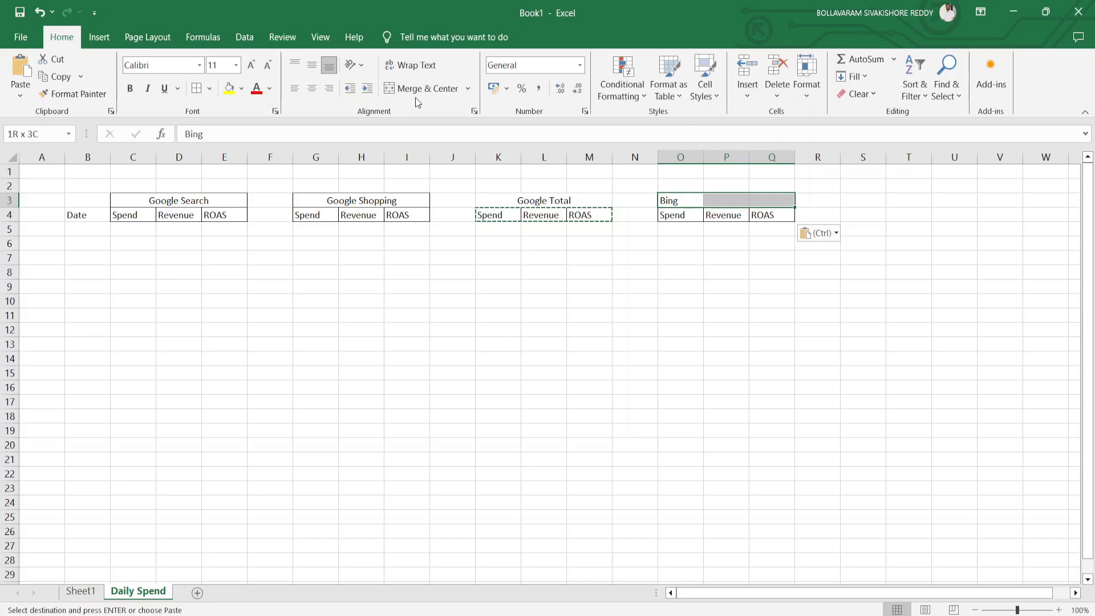
click(415, 96)
Step: Enter the heading "Total" in cell S3
key(Right)
key(Right)
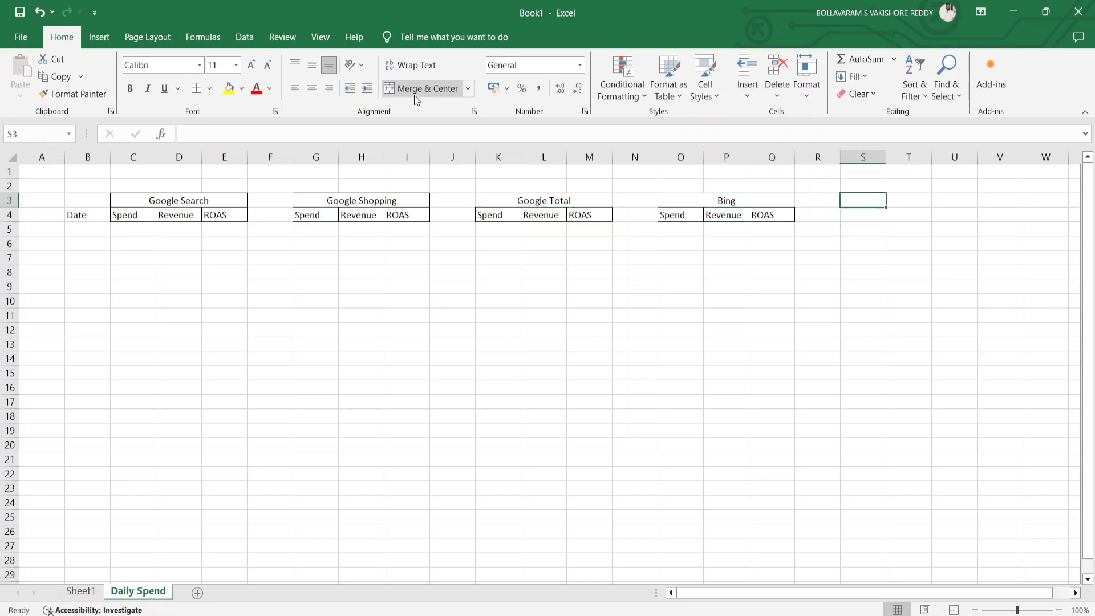
text(Total)
key(Return)
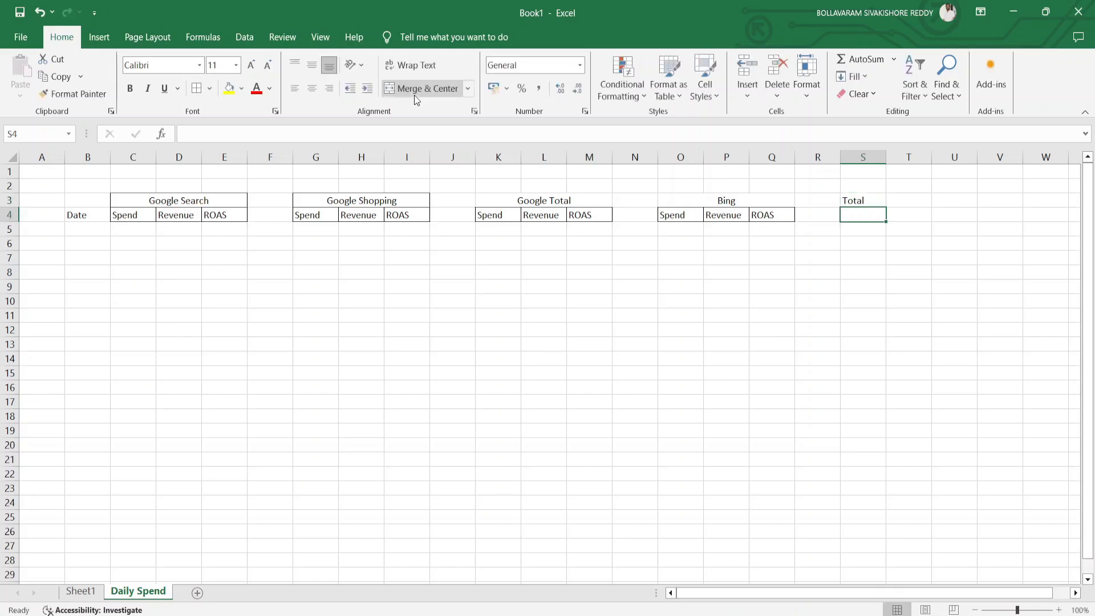
Step: Copy the Spend, Revenue and ROAS headings from O4:Q4 to S4:U4 under Total
key(Left)
key(Left)
key(Left)
key(Left)
key(shift+Right)
key(shift+Right)
key(ctrl+c)
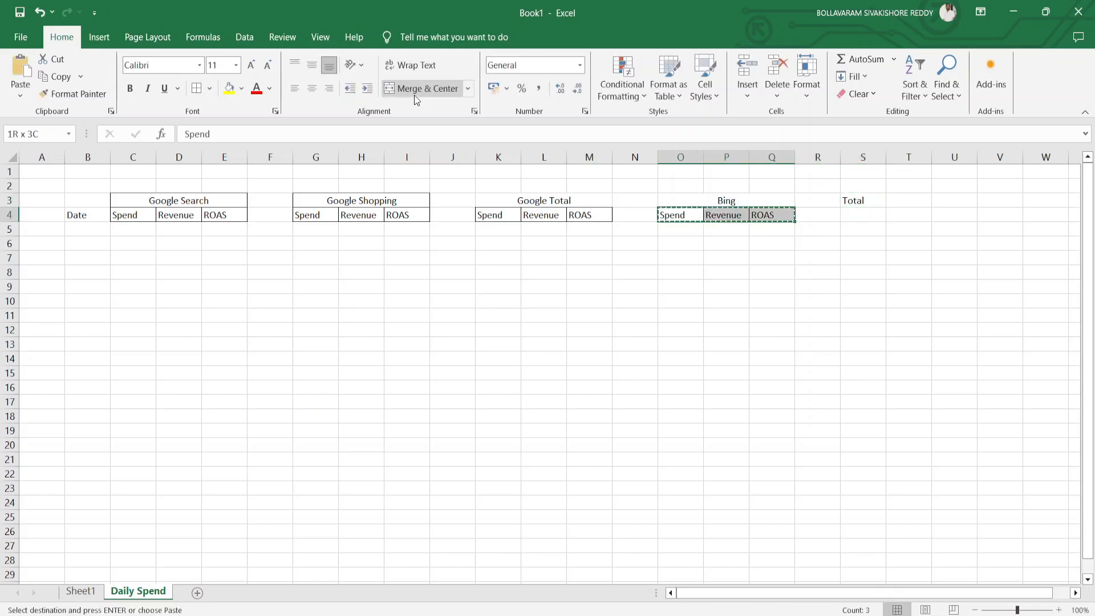
key(Right)
key(Right)
key(Right)
key(Right)
key(ctrl+v)
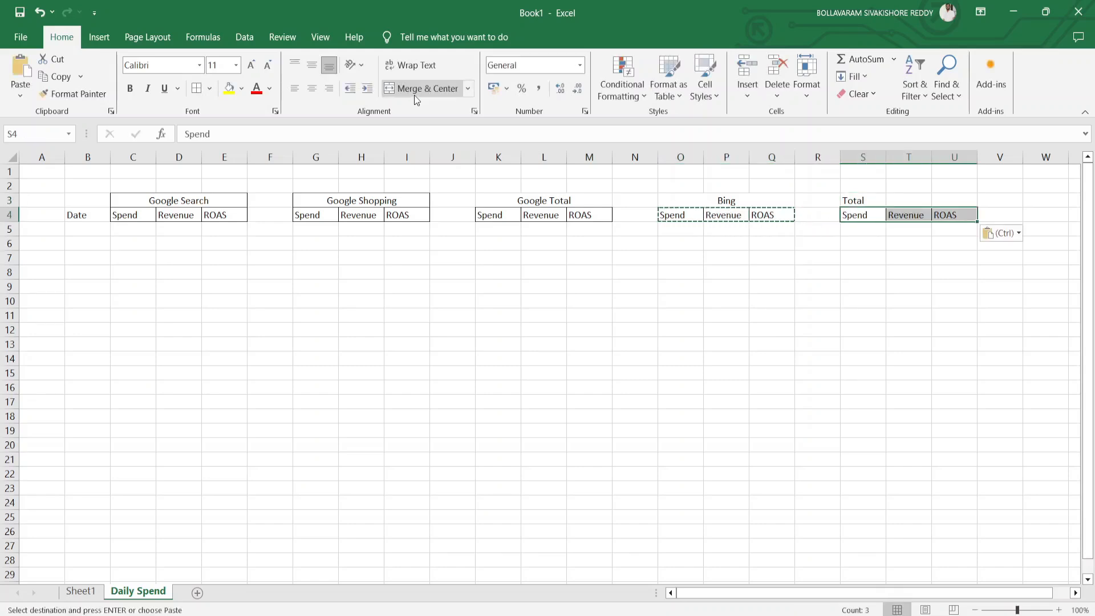
Step: Merge and center the Total heading across S3:U3 and apply all borders to S3:U4
key(Up)
key(shift+Right)
key(shift+Right)
click(415, 99)
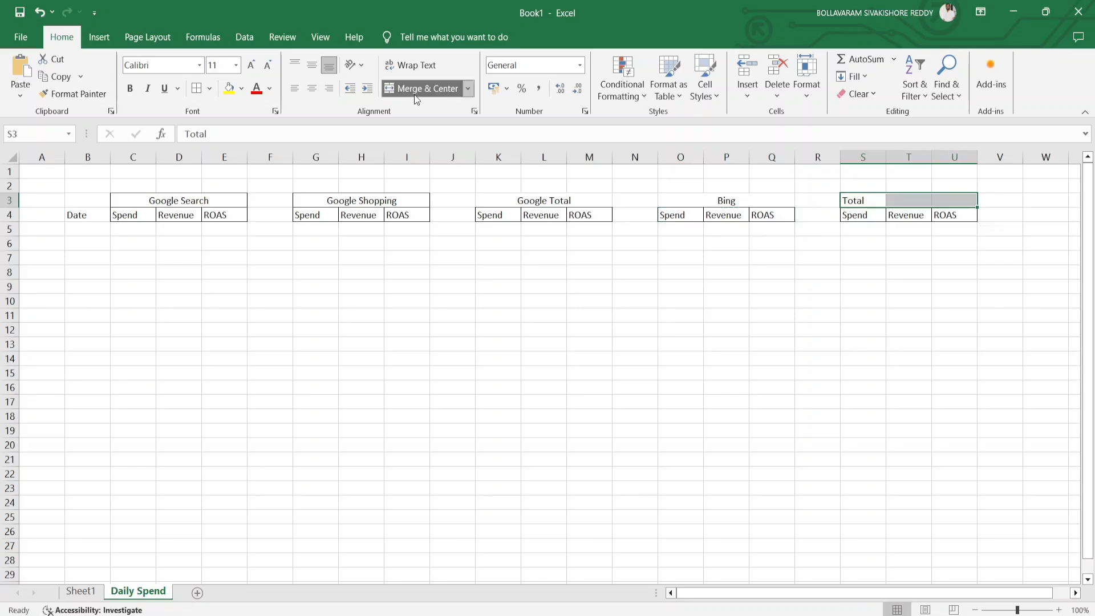
key(shift+Down)
click(199, 91)
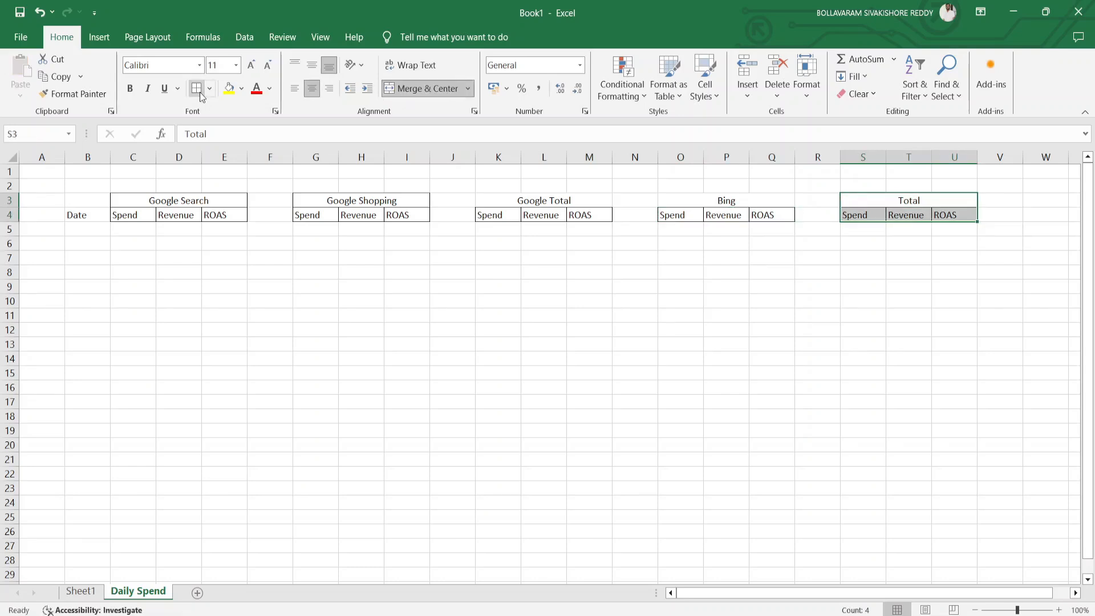
Step: Apply all borders to the Bing block O3:Q4 and the Google Total block K3:M4
key(Left)
key(Left)
key(shift+Down)
key(Left)
key(Left)
key(Left)
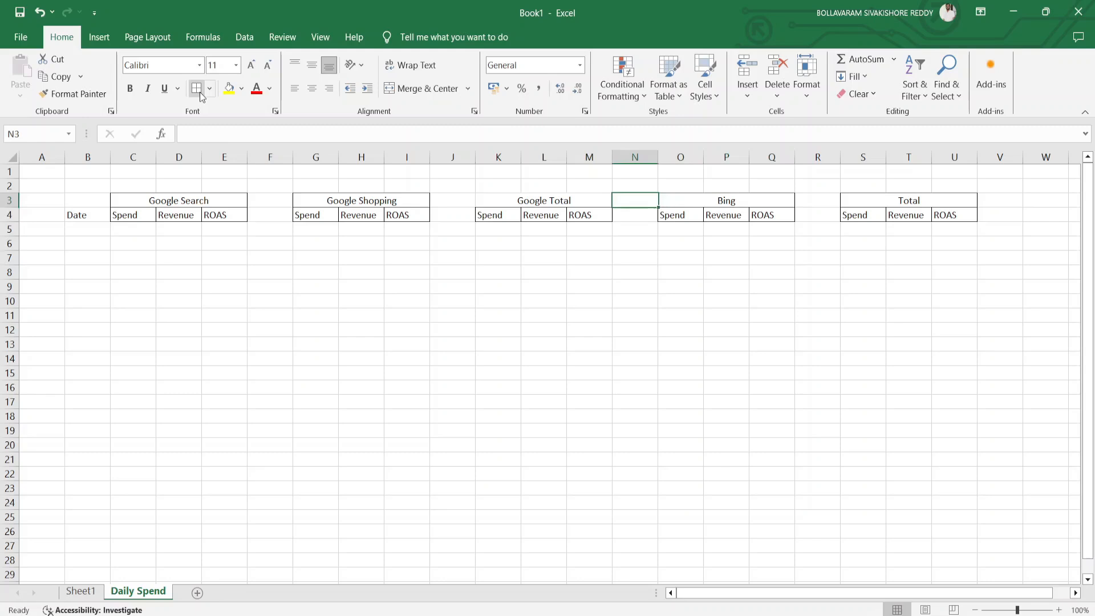
key(Right)
key(shift+Down)
click(195, 92)
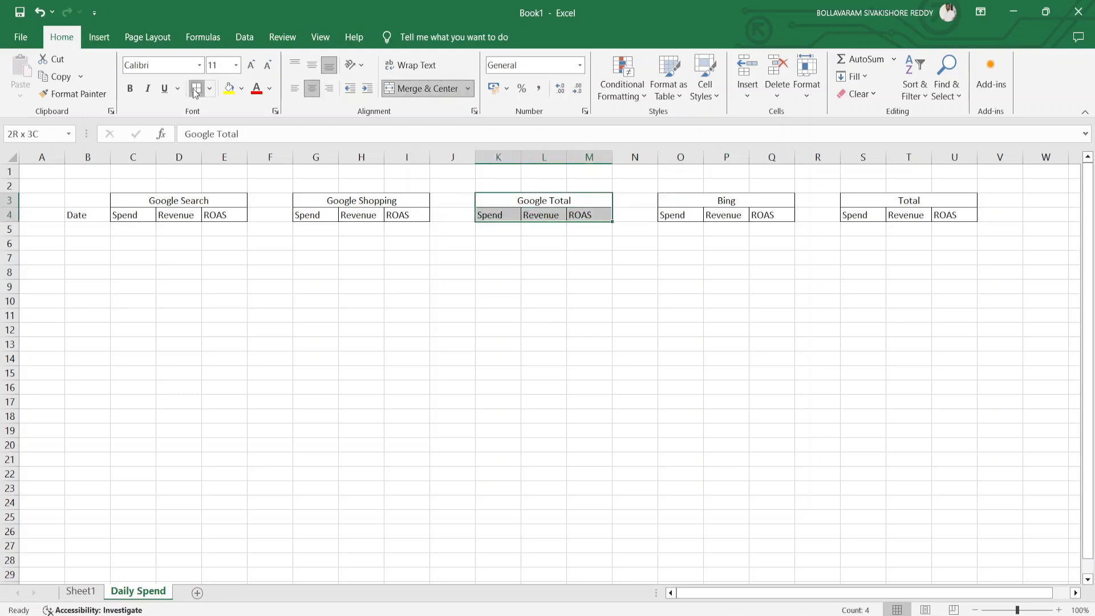
Step: Check the current month in the system calendar and enter the first date, 9/01/2024, in cell B5 under Date
key(Left)
key(Left)
key(Left)
key(Left)
key(Left)
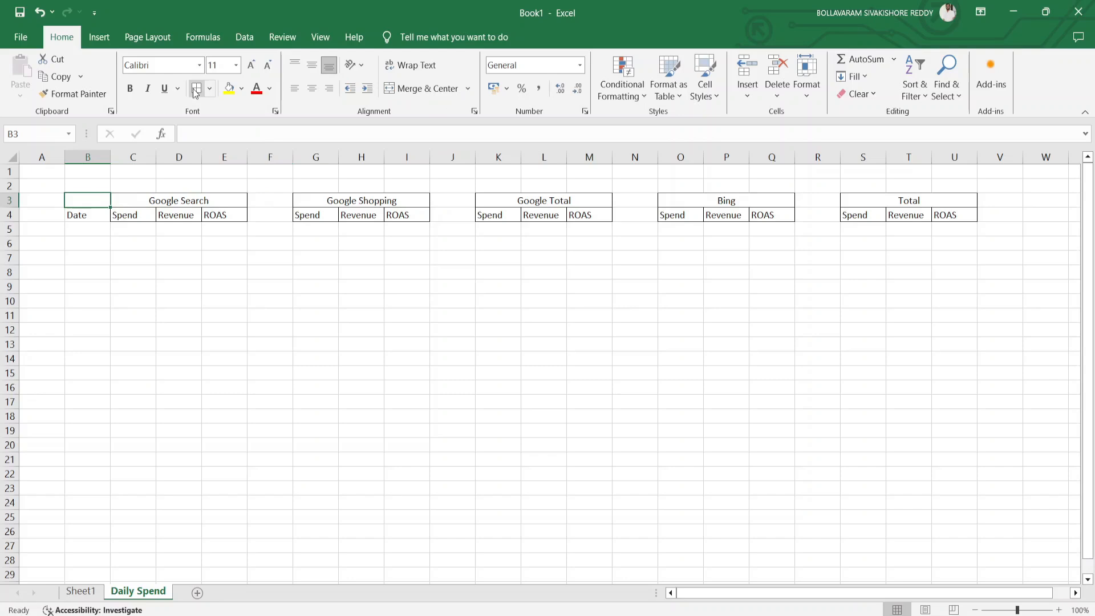
key(Down)
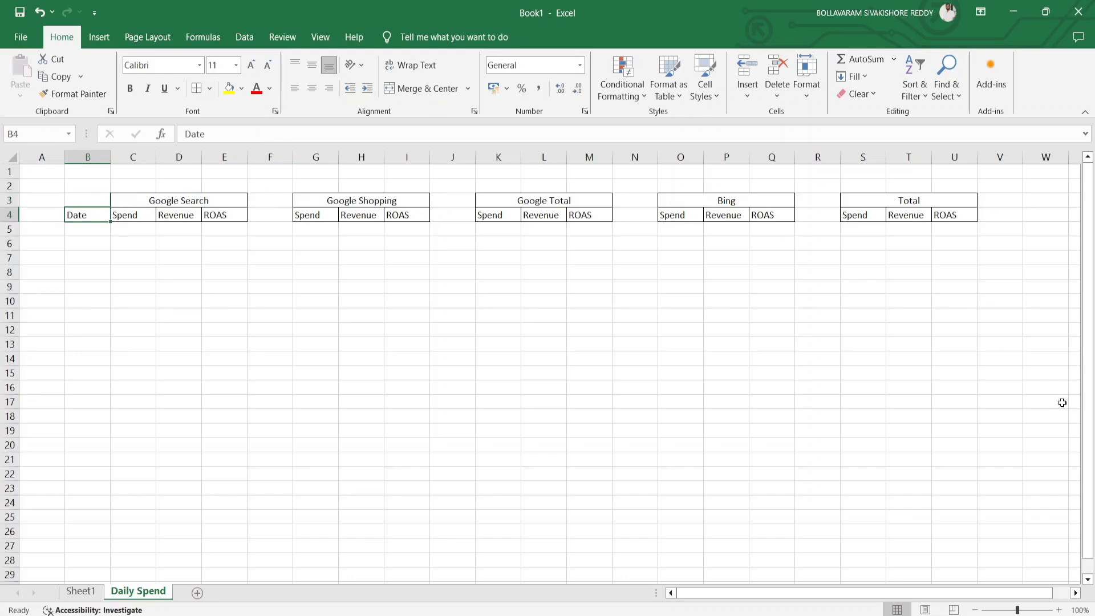
click(999, 615)
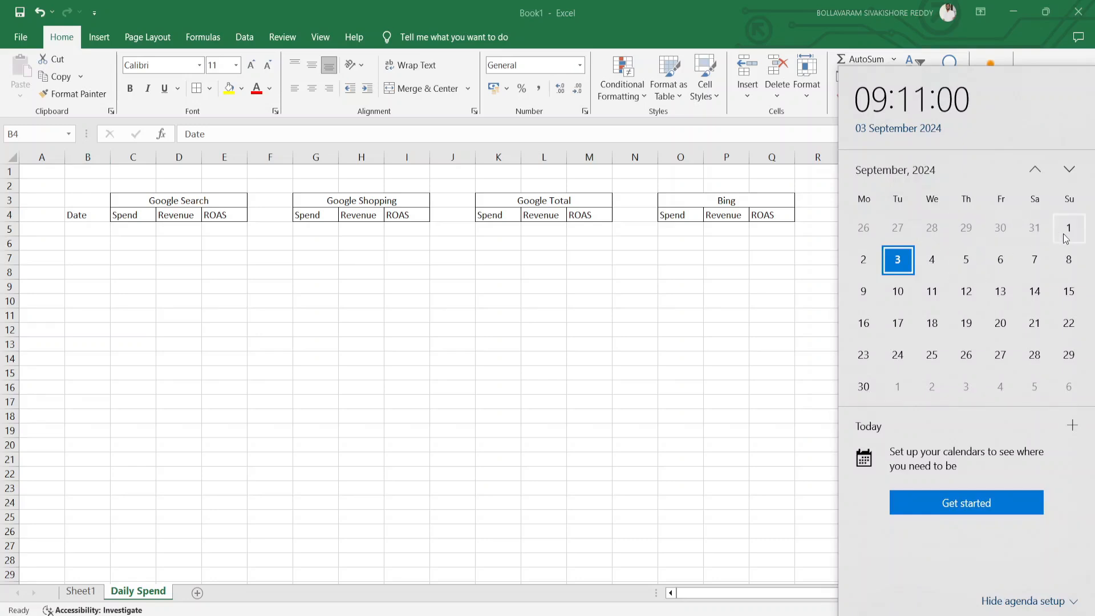
click(796, 386)
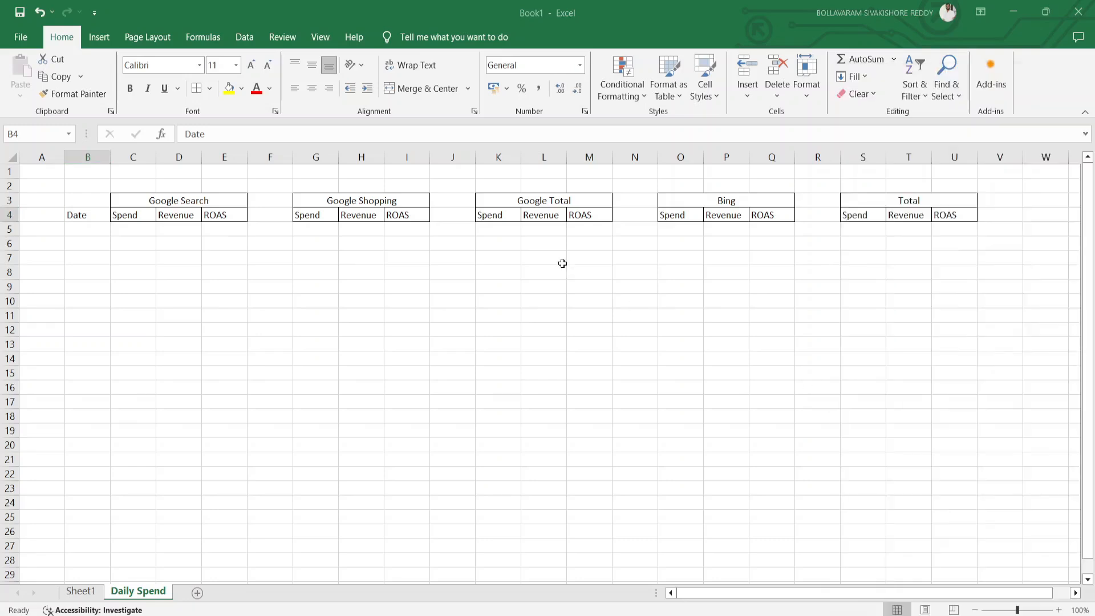
click(86, 233)
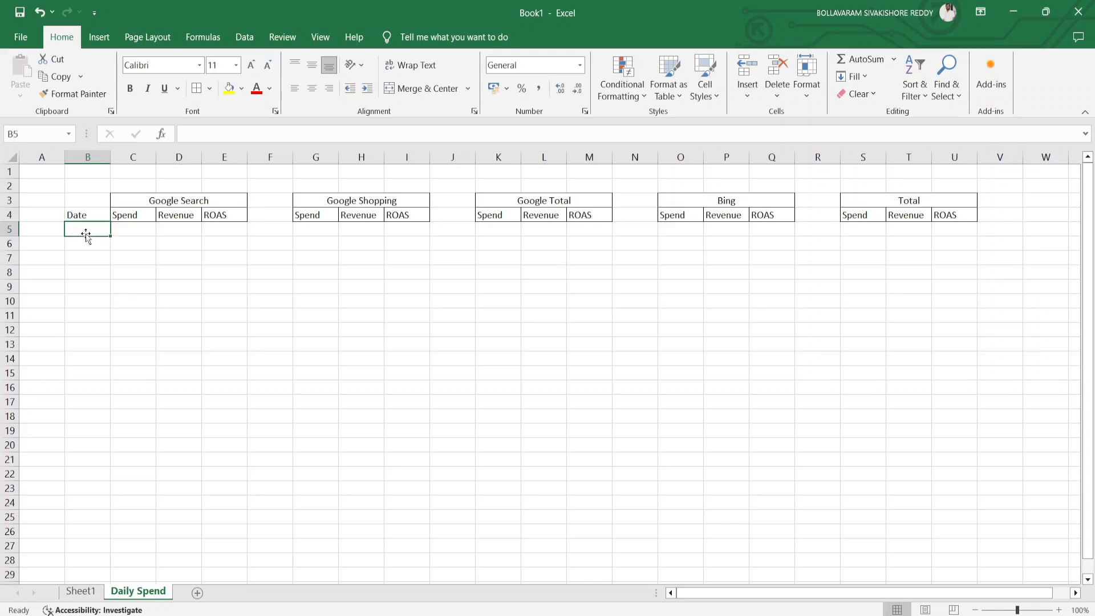
text(9)
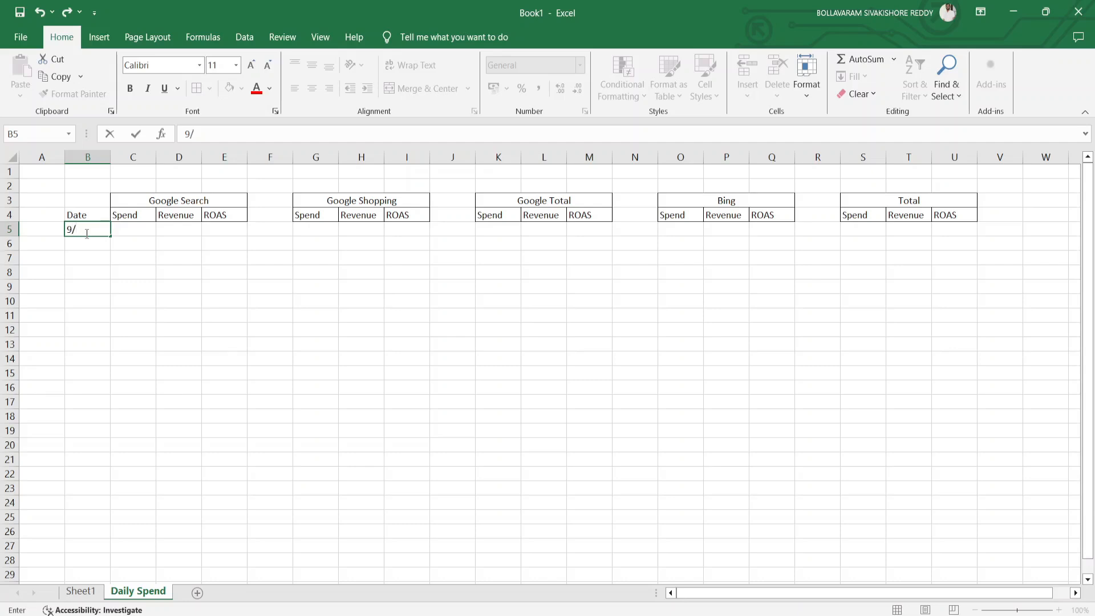
text(/01/2024)
key(Return)
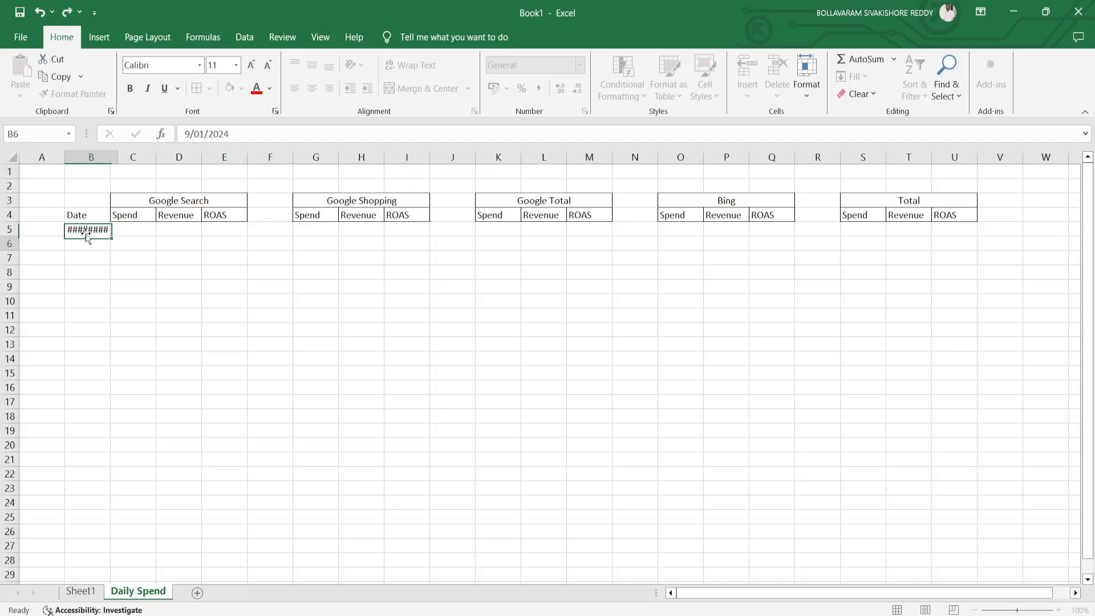
Step: Fill the daily date series from B5 down to B30 and review the resulting dates
click(114, 231)
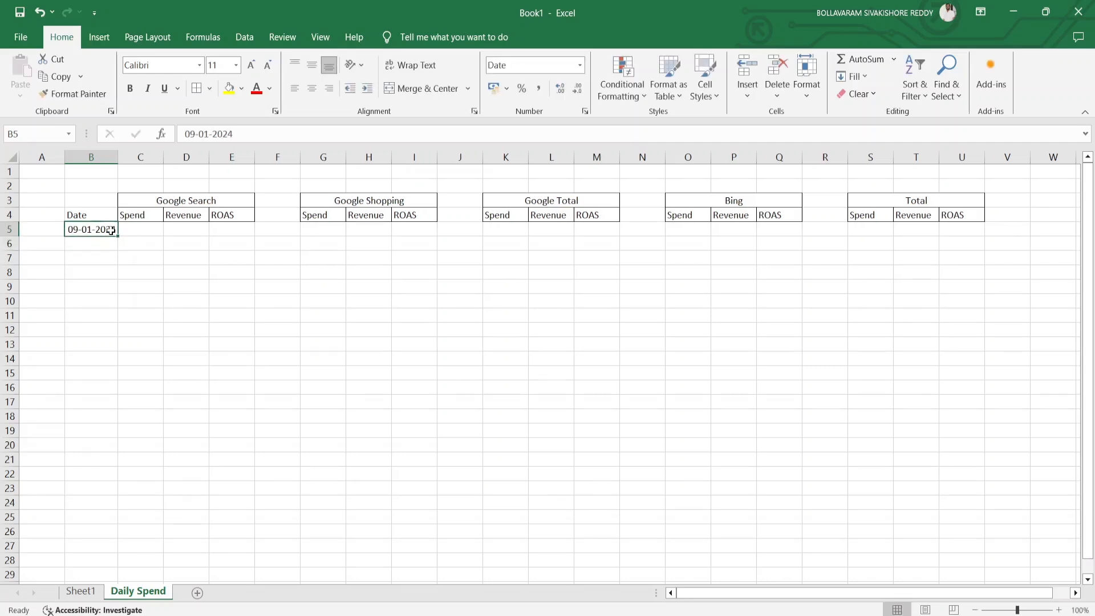
drag(116, 233, 122, 535)
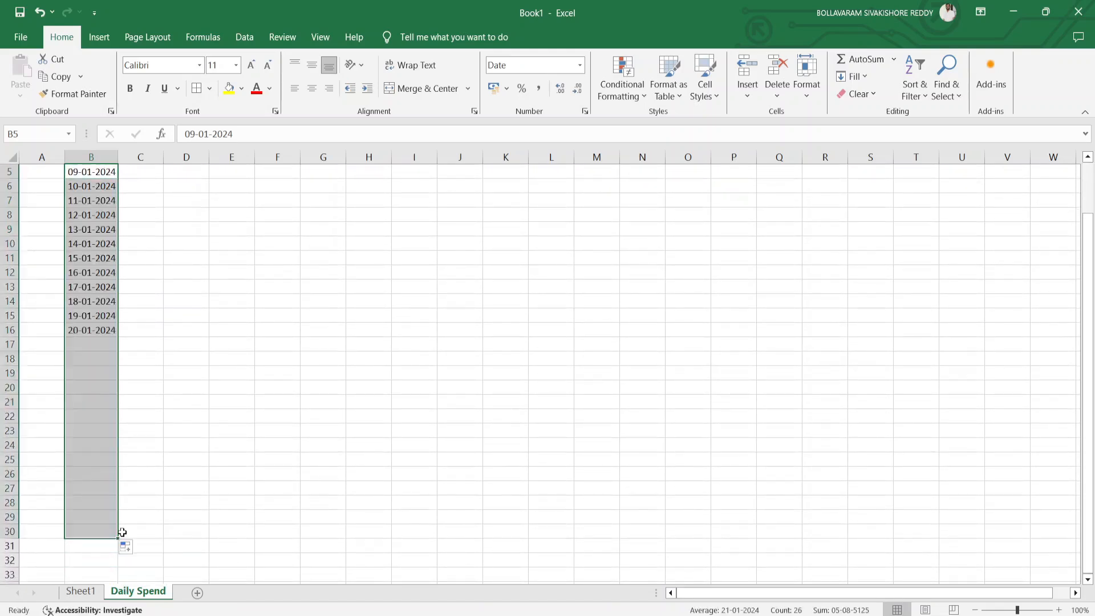
click(95, 418)
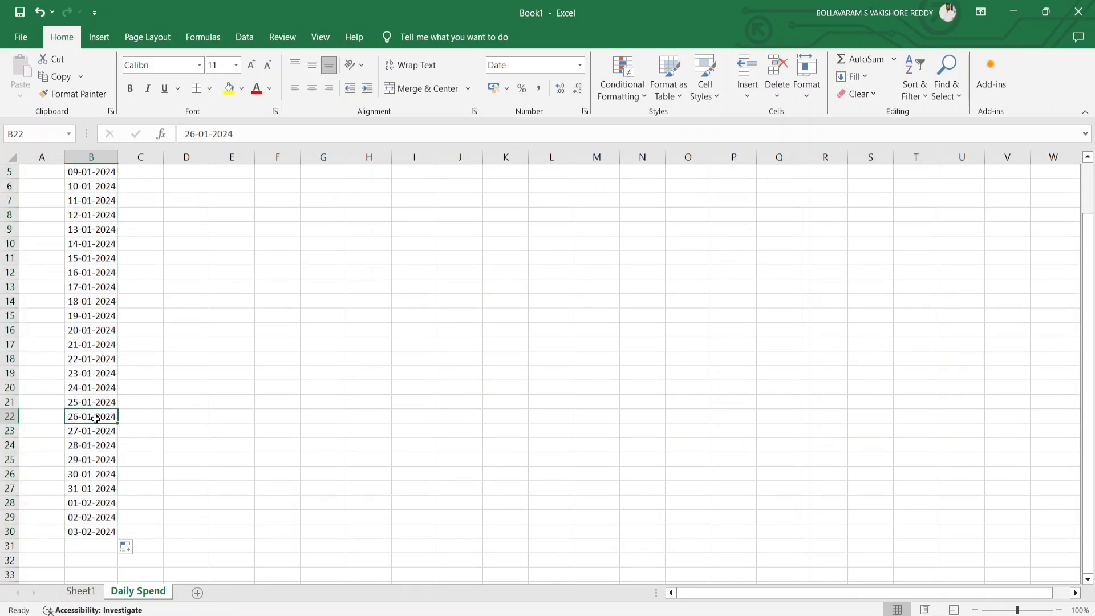
key(ctrl+Up)
key(Down)
key(Down)
key(ctrl+z)
key(Down)
key(Down)
key(Down)
key(Down)
key(Down)
key(Down)
key(Down)
key(Down)
key(Down)
key(Up)
key(Up)
key(ctrl+Up)
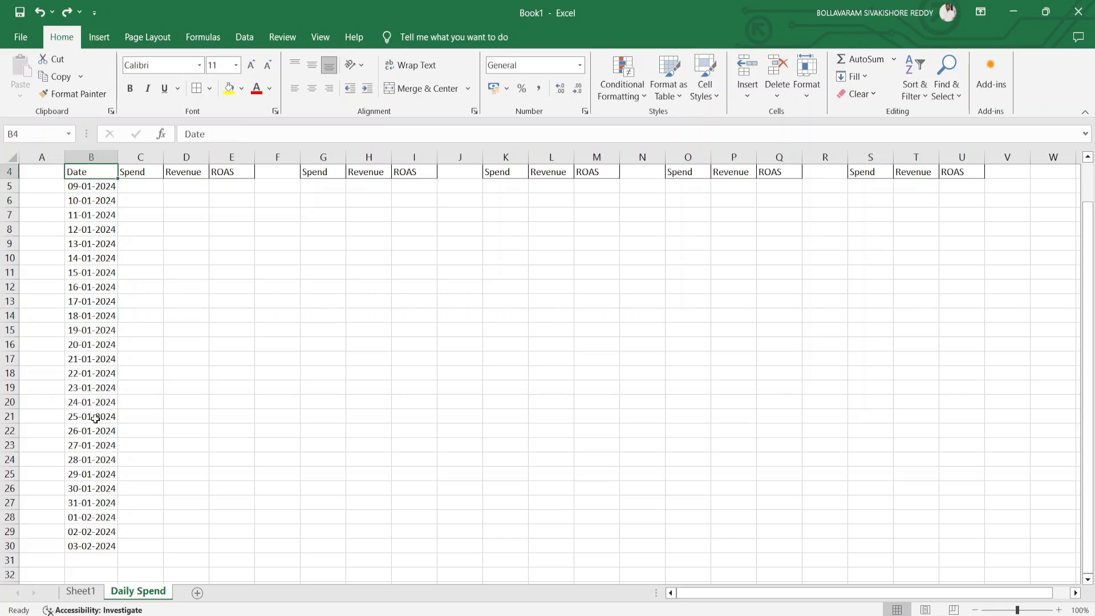
Step: Replace the first date in cell B5 with 01-09-2024
key(ctrl+Up)
key(Down)
key(Down)
key(Down)
key(Down)
key(Delete)
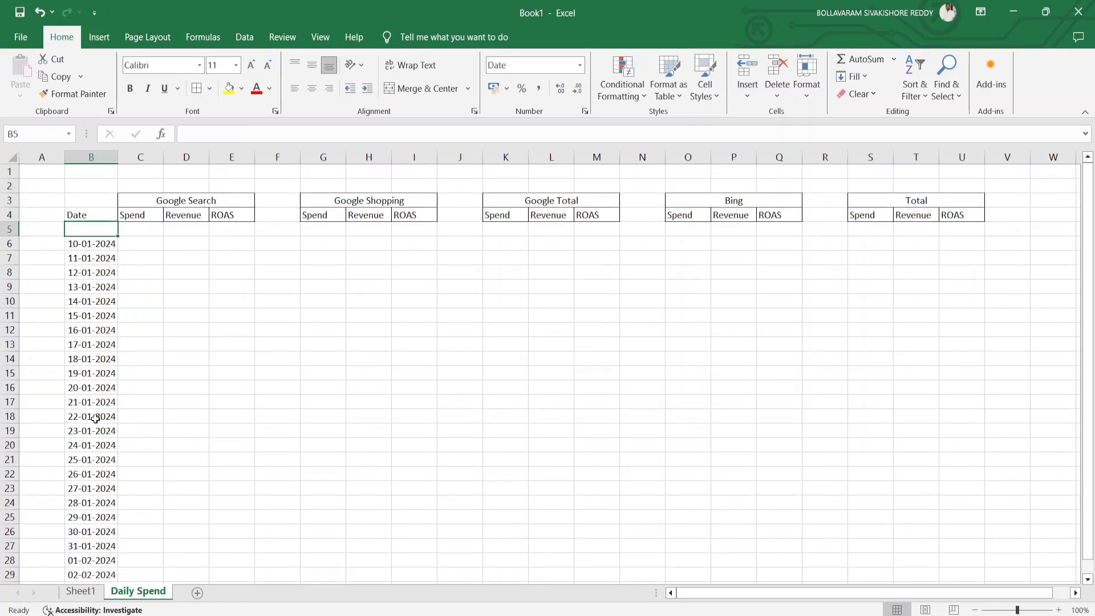
text(0)
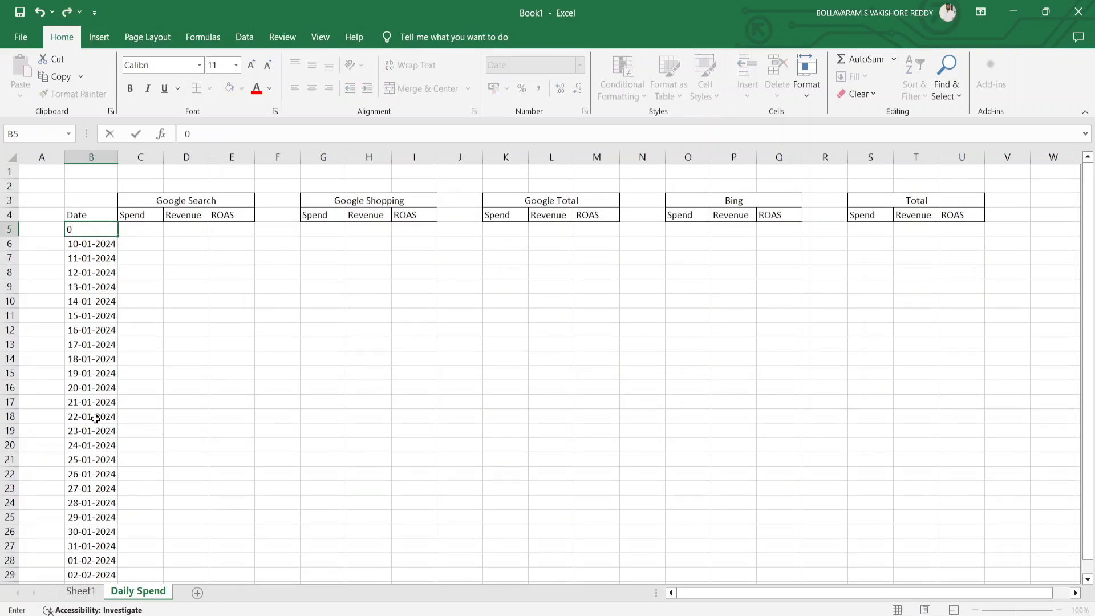
text(1-09-2024)
key(Return)
key(Up)
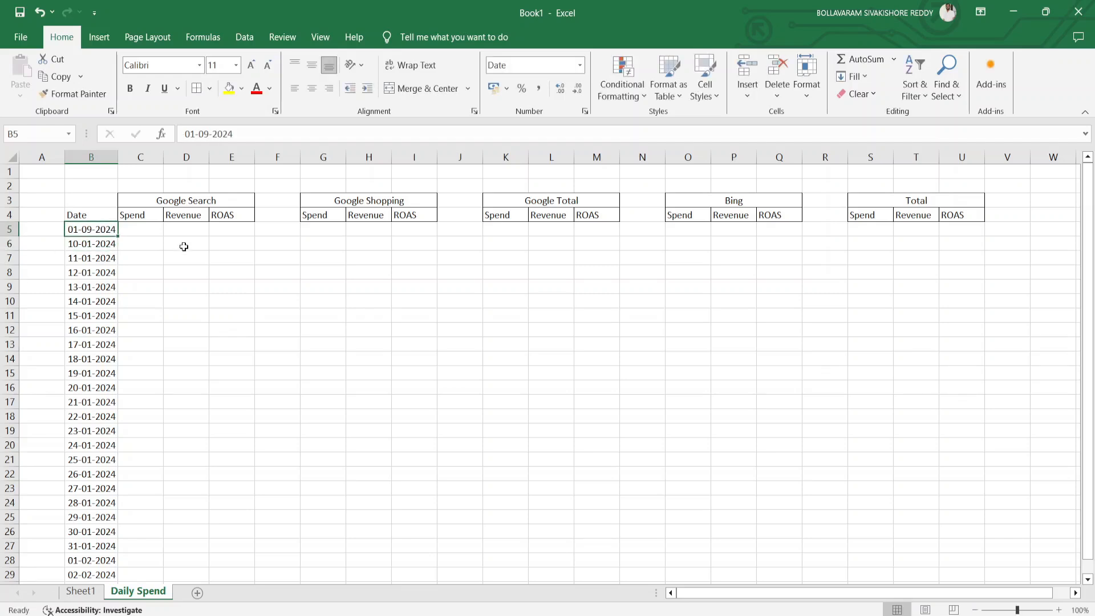
Step: Fill the September dates from B5 down to B30 and check the series to its end
drag(118, 235, 104, 563)
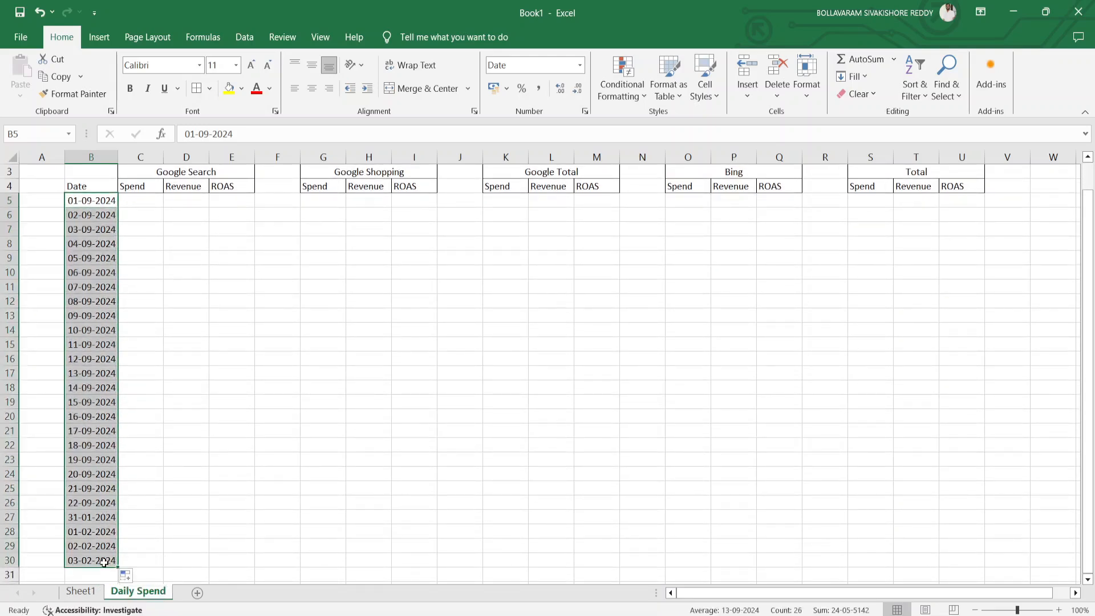
click(90, 494)
key(ctrl+Up)
key(Down)
key(Down)
key(Down)
key(Down)
key(Down)
key(Down)
key(Down)
key(Down)
key(Down)
key(Down)
key(Down)
key(Down)
key(Down)
key(Down)
key(Down)
key(Down)
key(Down)
key(Down)
key(Down)
key(Down)
key(Down)
key(Down)
key(Down)
key(Down)
key(Down)
key(Down)
Step: Extend the date series from B27:B30 down to row 35 and clear the surplus October date in B35
key(Up)
key(Up)
key(Up)
key(shift+Down)
key(shift+Down)
key(shift+Down)
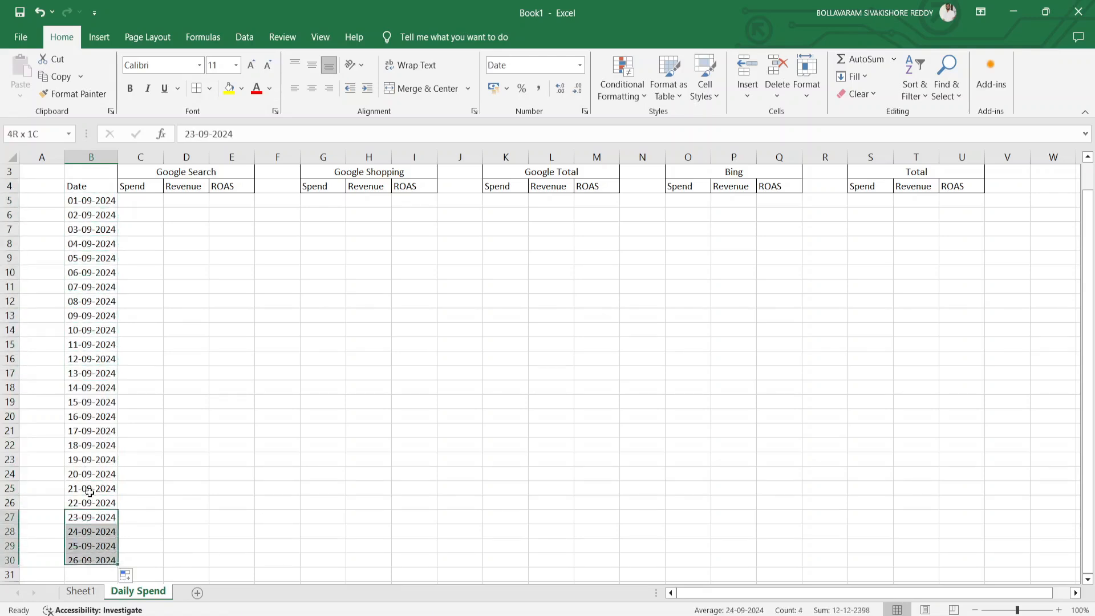
drag(118, 566, 110, 573)
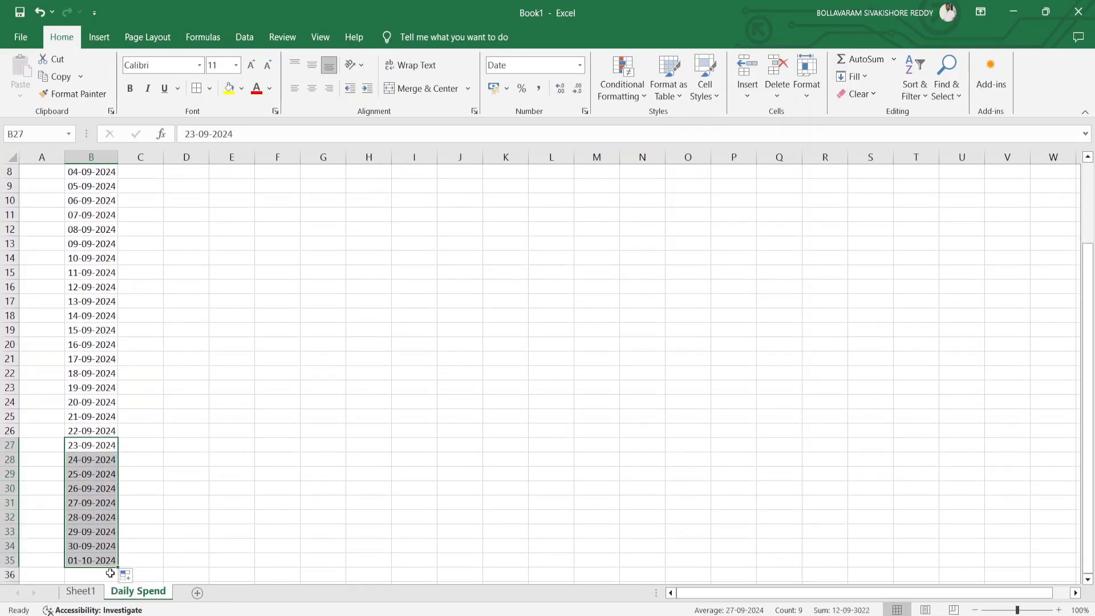
click(90, 558)
key(Delete)
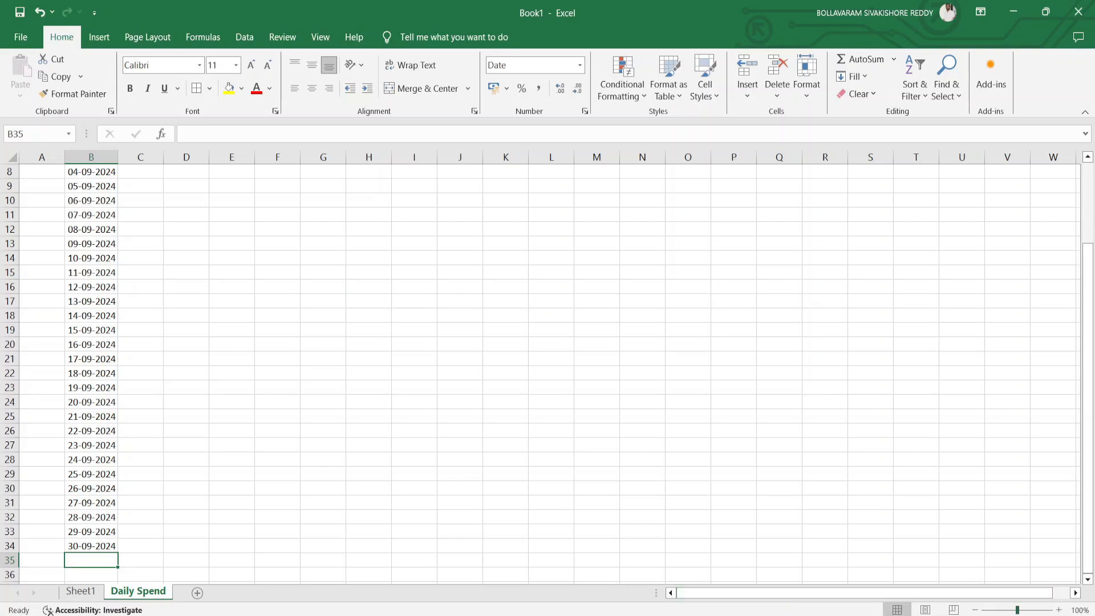
Step: Set the worksheet magnification to a custom 90%
click(1079, 610)
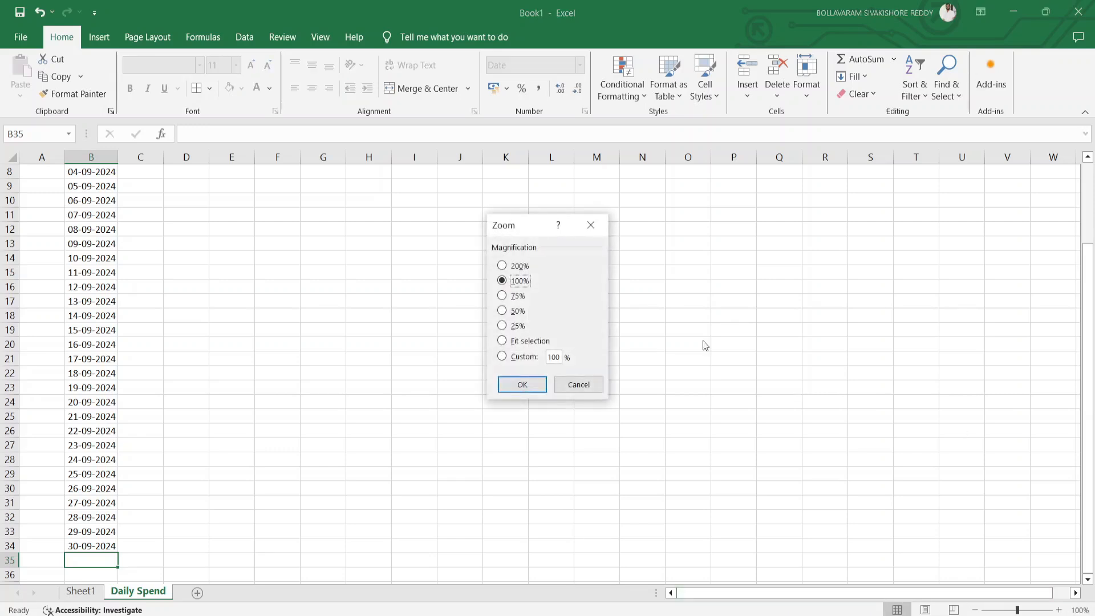
click(556, 358)
key(BackSpace)
key(BackSpace)
key(BackSpace)
text(90)
key(Return)
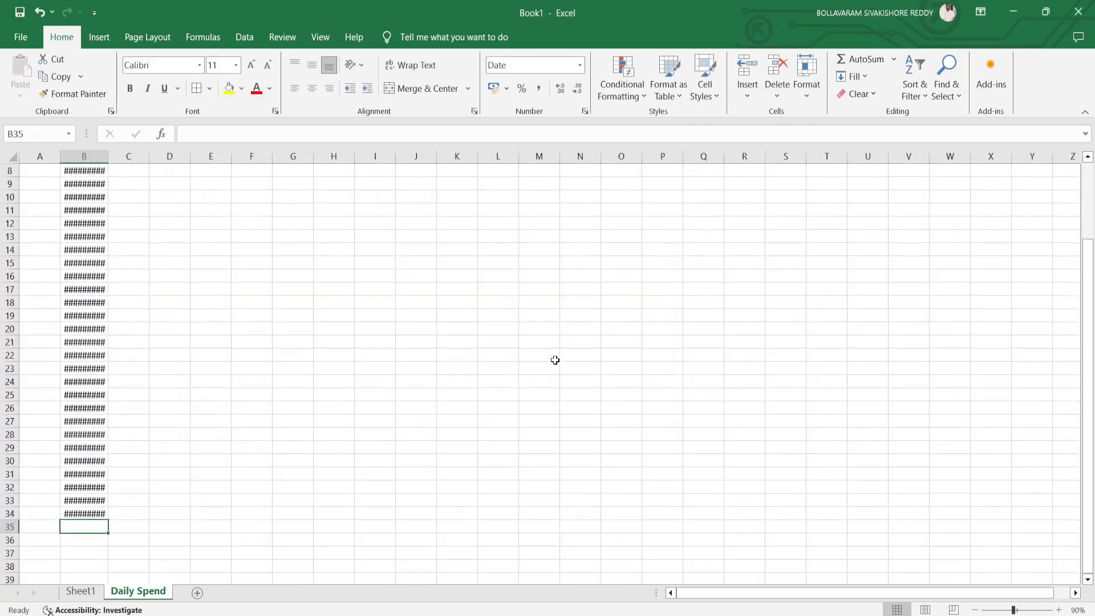
Step: Auto-fit the width of column B to its dates
click(238, 317)
key(ctrl+Up)
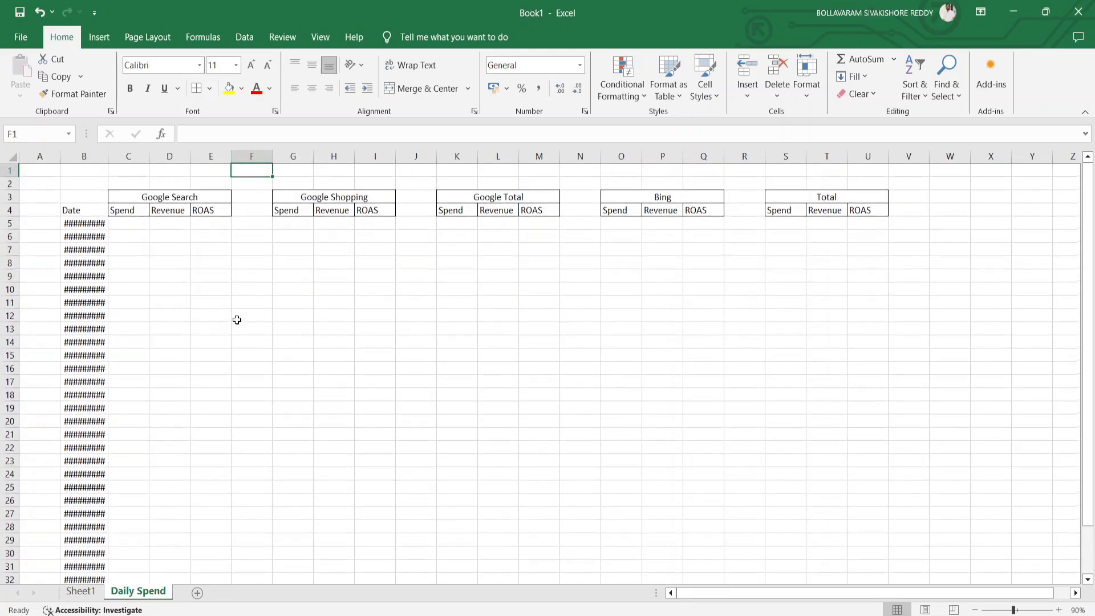
double_click(111, 154)
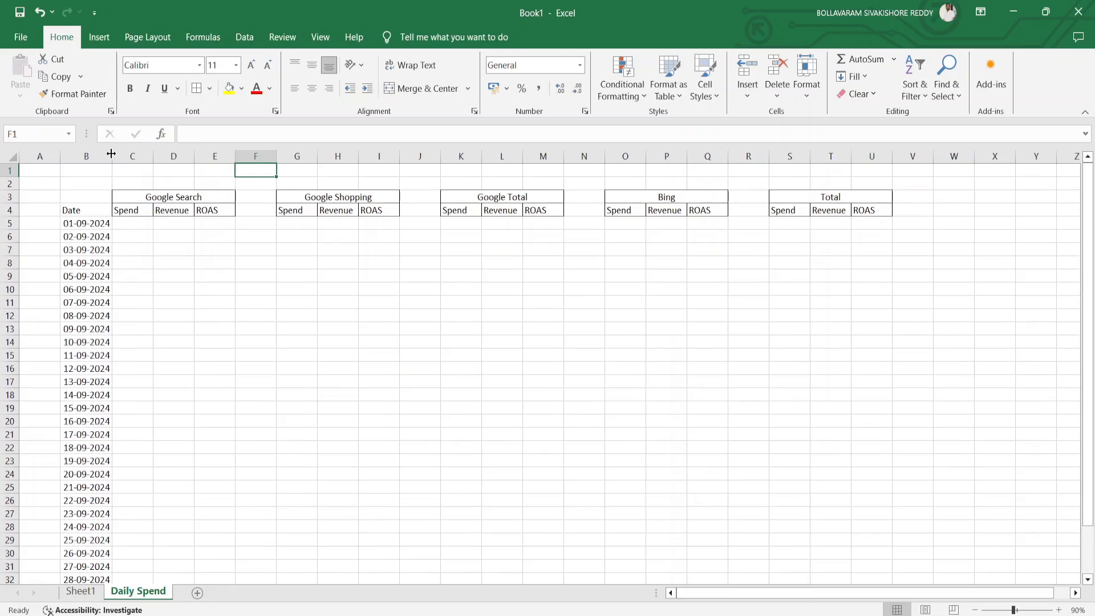
Step: Delete the two empty rows above the channel headings
key(shift+space)
key(ctrl+minus)
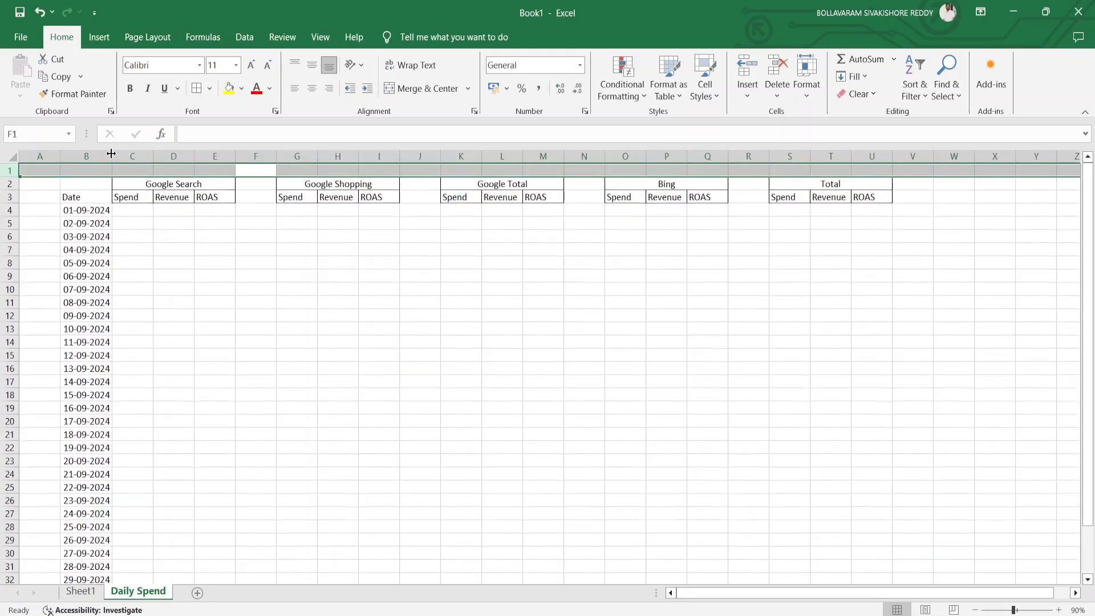
key(ctrl+minus)
key(ctrl+Home)
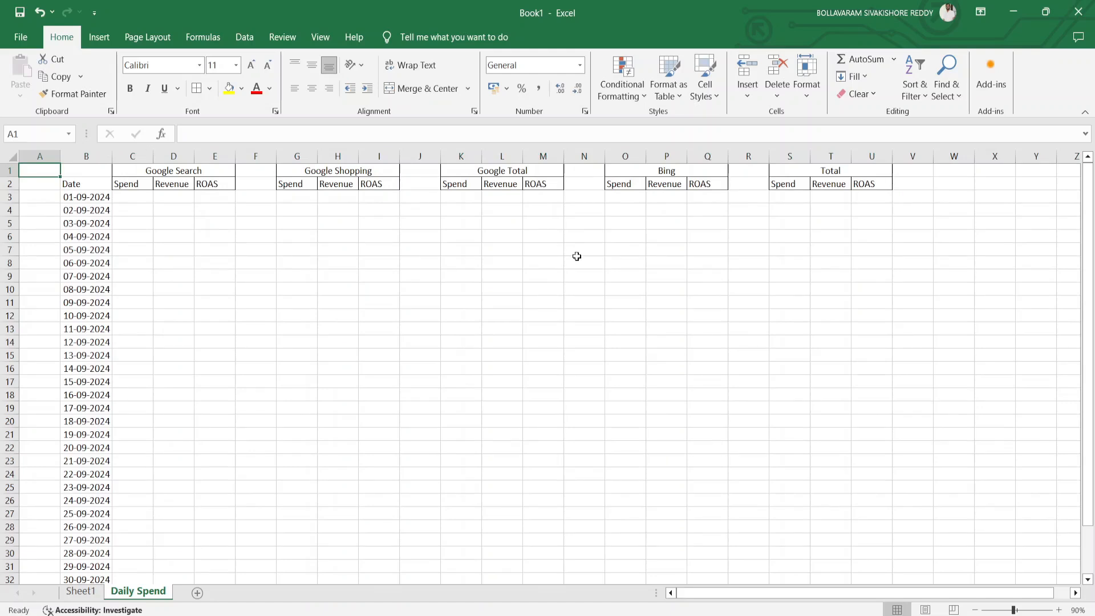
key(Right)
key(Right)
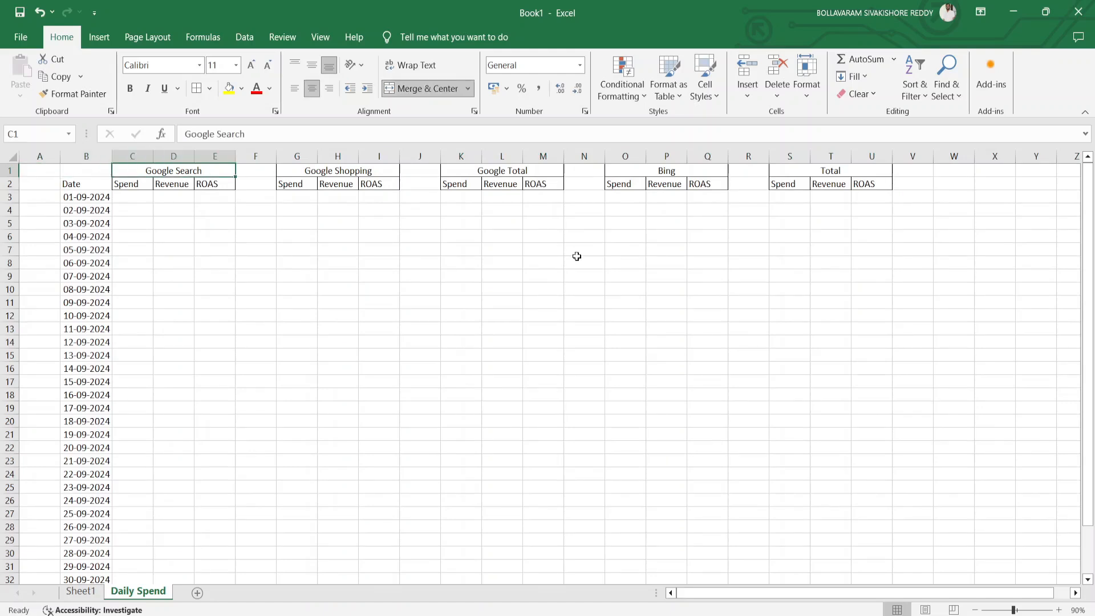
key(shift+Down)
key(shift+Down)
key(shift+Down)
key(shift+Down)
key(shift+Down)
key(shift+Down)
key(shift+Down)
key(shift+Down)
key(shift+Down)
key(shift+Down)
key(shift+Down)
key(shift+Down)
key(shift+Down)
key(shift+Down)
key(shift+Down)
key(shift+Down)
key(shift+Down)
key(shift+Down)
key(shift+Down)
key(shift+Down)
key(shift+Down)
key(shift+Down)
key(shift+Down)
key(shift+Down)
key(shift+Down)
key(shift+Down)
key(shift+Down)
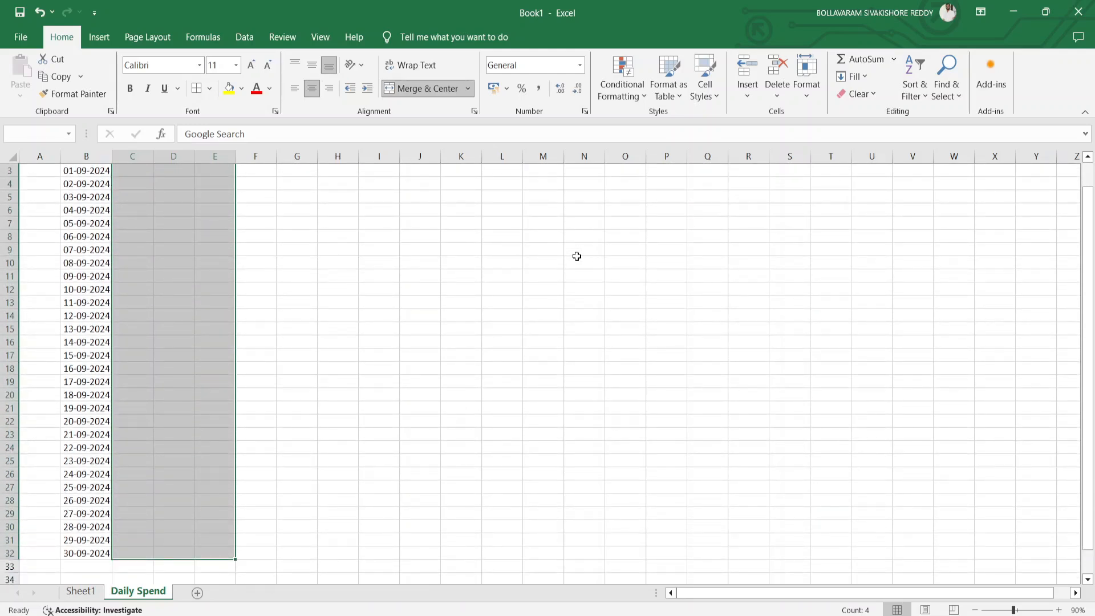
Step: Enter the label Total in cell B33, directly below the last date
key(Up)
key(Left)
key(Down)
key(ctrl+Down)
key(Down)
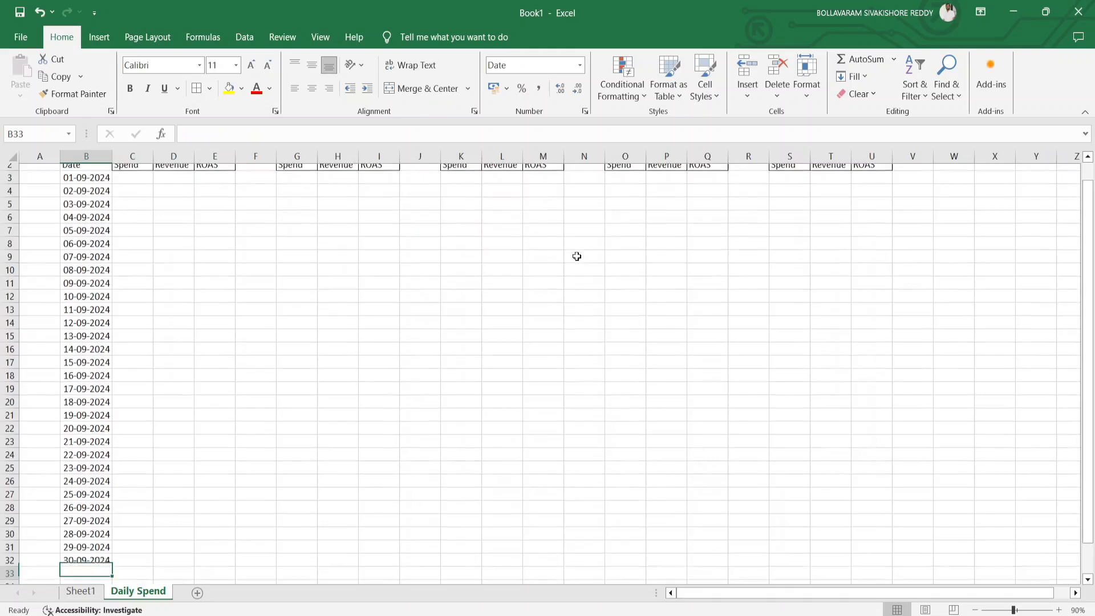
text(Total)
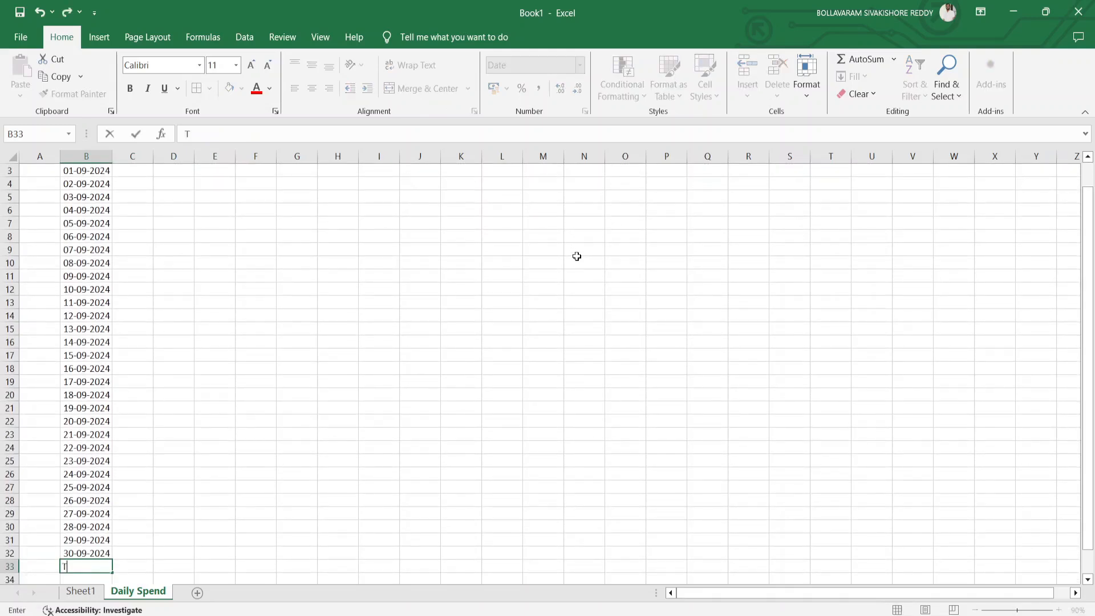
key(Return)
Step: Apply all borders to the Google Search block in columns C to E, from its heading down to the Total row
key(Up)
key(ctrl+Up)
key(Right)
key(Up)
key(shift+Down)
key(shift+Down)
key(shift+Down)
key(shift+Down)
key(shift+Down)
key(shift+Down)
key(shift+Down)
key(shift+Down)
key(shift+Down)
key(shift+Down)
key(shift+Down)
key(shift+Down)
key(shift+Down)
key(shift+Down)
key(shift+Down)
key(shift+Down)
key(shift+Down)
key(shift+Down)
key(shift+Down)
key(shift+Down)
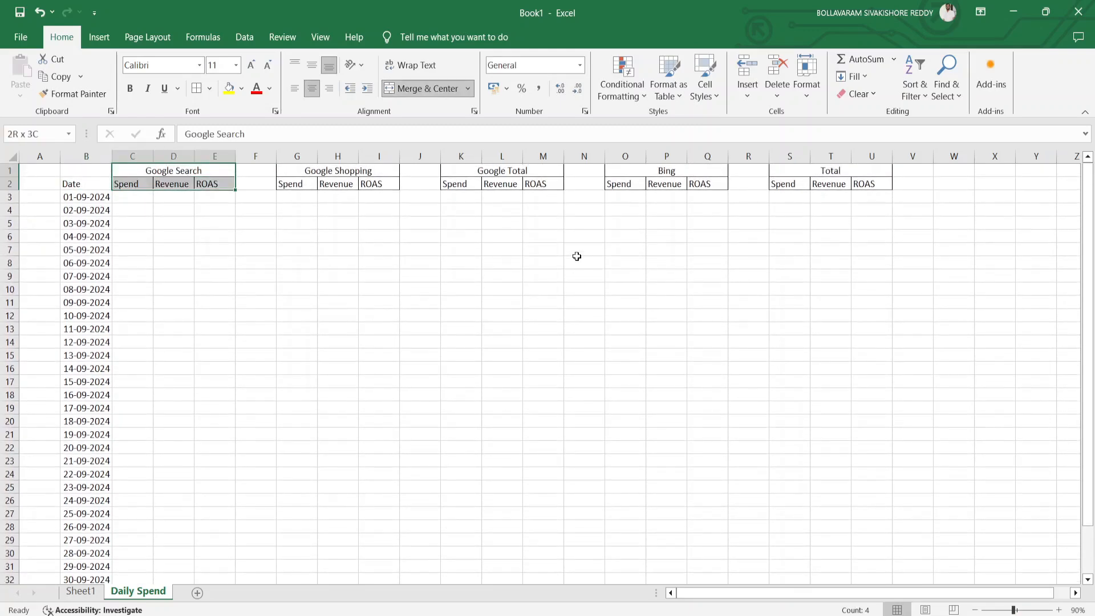
key(shift+Up)
key(shift+Up)
key(shift+Up)
key(shift+Up)
key(shift+Up)
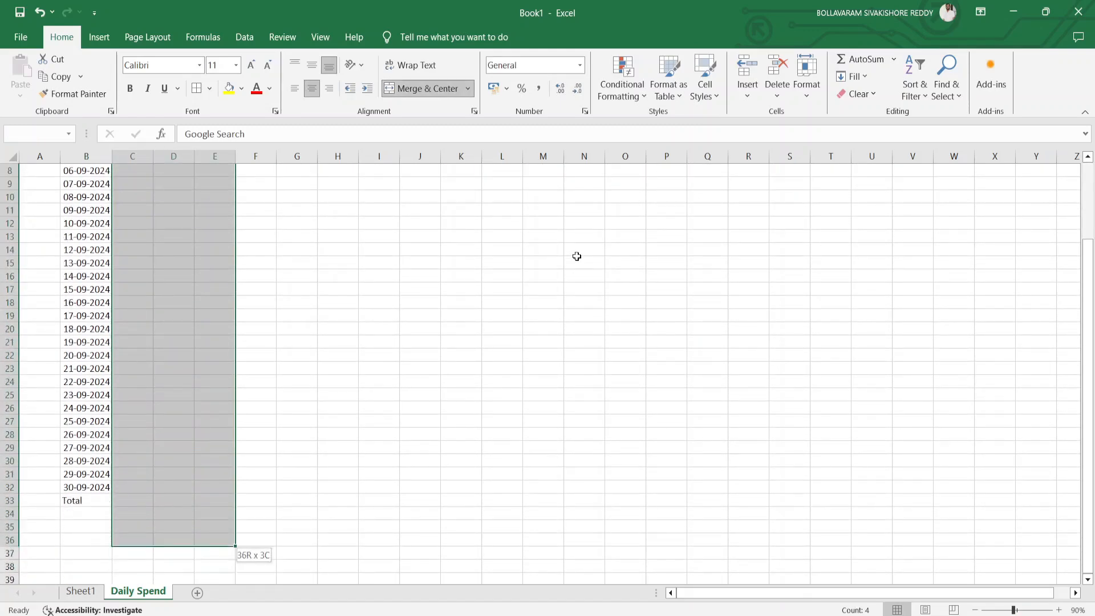
click(196, 88)
key(Right)
key(Right)
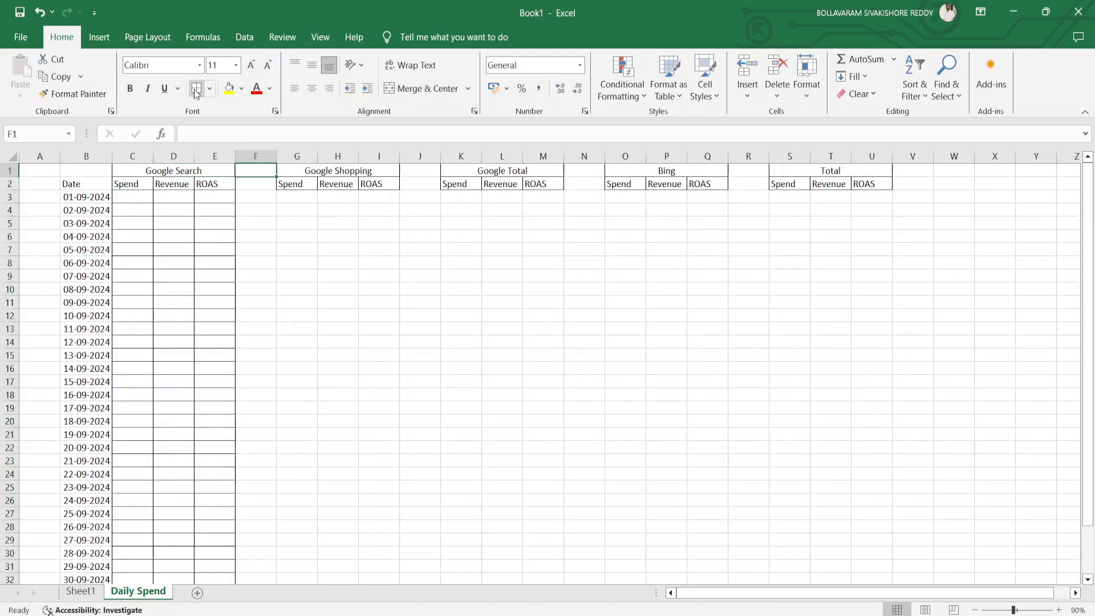
Step: Apply all borders to the Google Shopping block in columns G to I, from its heading down to the Total row
key(shift+Down)
key(shift+Down)
key(shift+Down)
key(shift+Down)
key(shift+Down)
key(shift+Down)
key(shift+Down)
key(shift+Down)
key(shift+Down)
key(shift+Down)
key(shift+Down)
key(shift+Down)
key(shift+Down)
key(shift+Down)
key(shift+Down)
key(shift+Down)
key(shift+Down)
key(shift+Down)
key(shift+Down)
key(shift+Down)
key(shift+Down)
key(shift+Down)
key(shift+Down)
key(shift+Down)
key(shift+Down)
key(shift+Down)
key(shift+Down)
key(shift+Down)
key(shift+Down)
key(shift+Down)
key(shift+Down)
key(shift+Down)
key(shift+Down)
key(shift+Down)
key(shift+Down)
key(shift+Down)
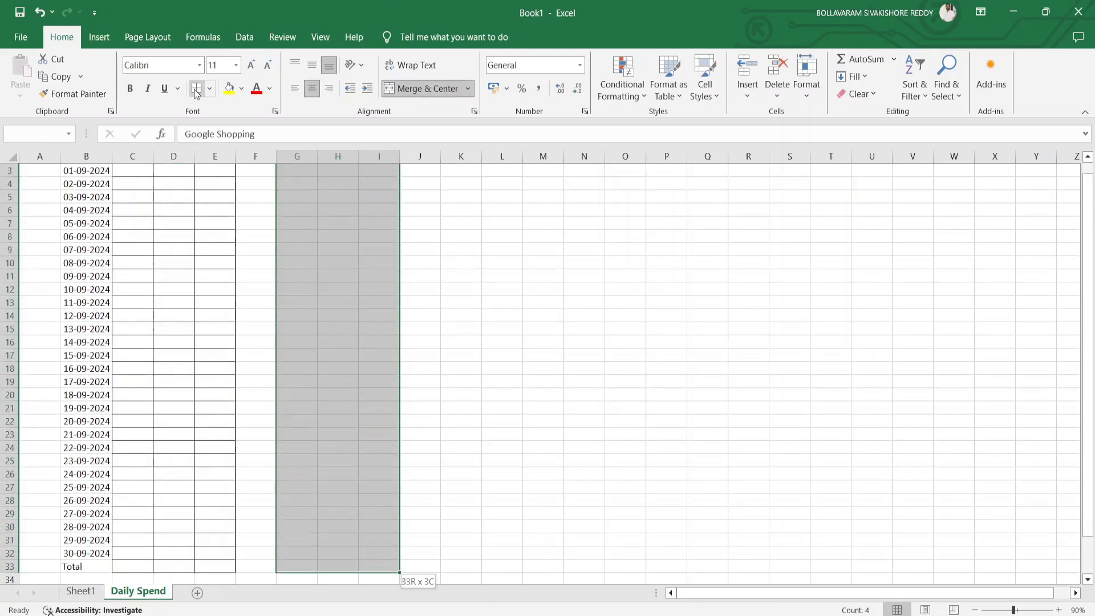
key(shift+Up)
key(shift+Up)
key(shift+Up)
key(shift+Up)
click(196, 88)
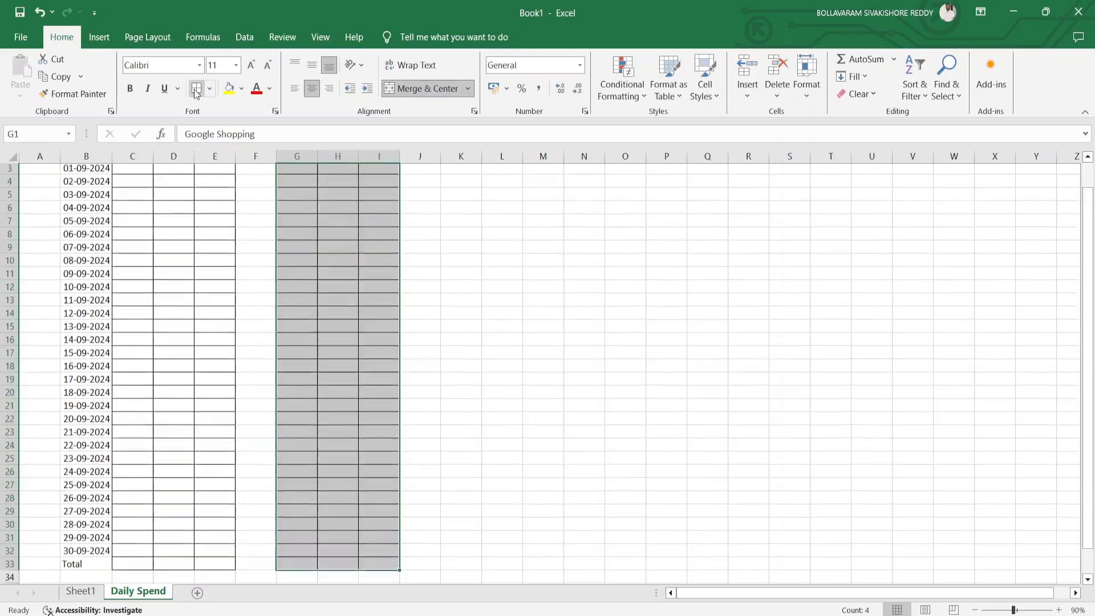
Step: Apply all borders to the Google Total block in columns K to M, from its heading down to row 33
key(Right)
key(Right)
key(shift+Down)
key(shift+Down)
key(shift+Down)
key(shift+Down)
key(shift+Down)
key(shift+Down)
key(shift+Down)
key(shift+Down)
key(shift+Down)
key(shift+Down)
key(shift+Down)
key(shift+Down)
key(shift+Down)
key(shift+Down)
key(shift+Down)
key(shift+Down)
key(shift+Down)
key(shift+Down)
key(shift+Down)
key(shift+Down)
key(shift+Down)
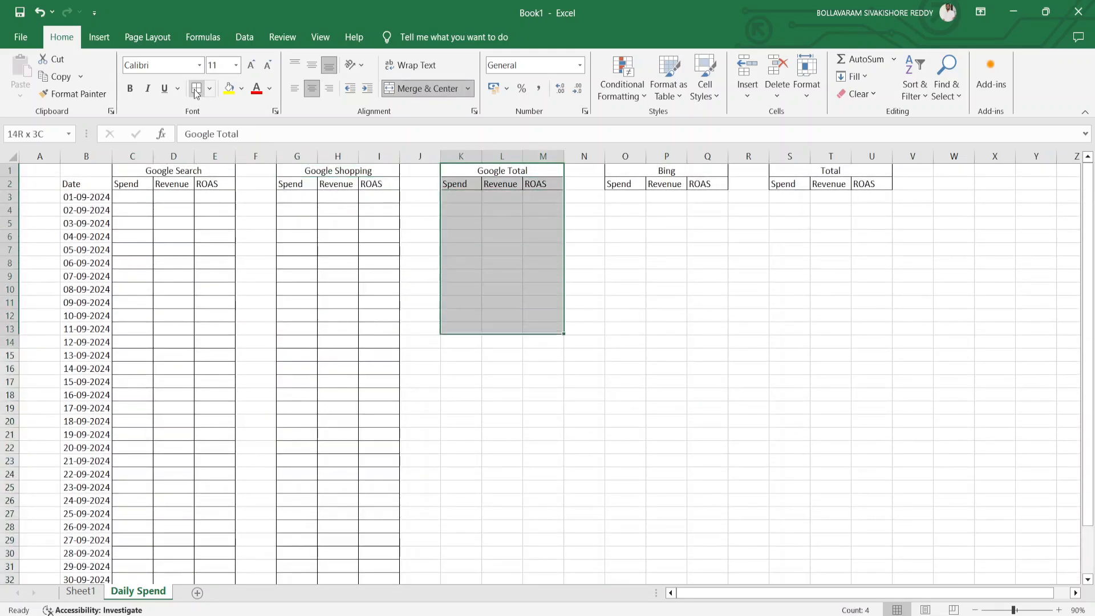
key(shift+Up)
key(shift+Up)
key(shift+Up)
key(shift+Up)
key(shift+Up)
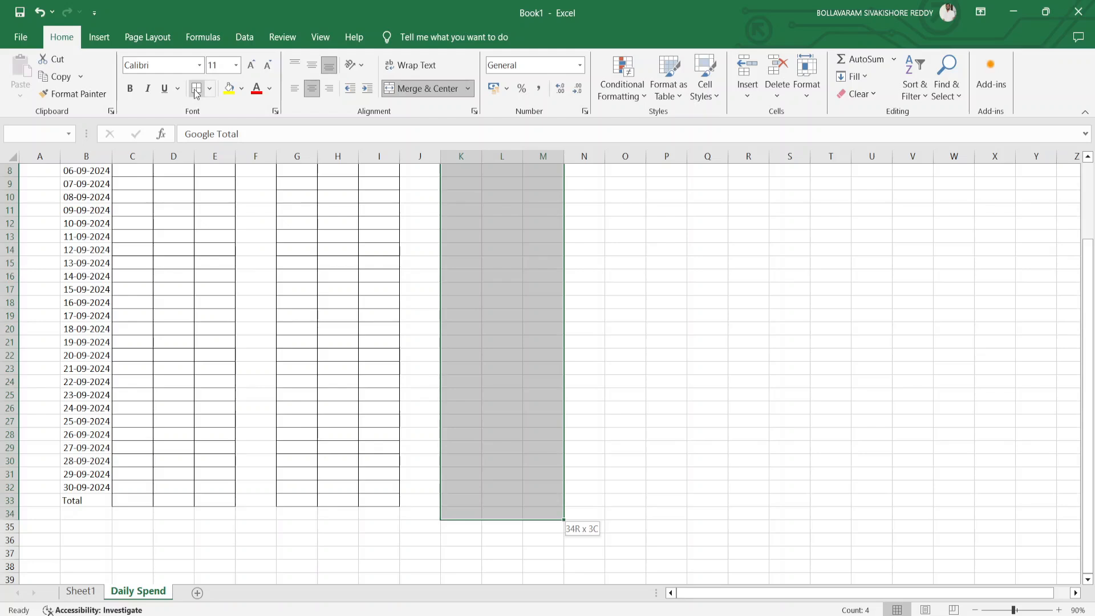
key(shift+Up)
click(196, 87)
Step: Apply all borders to the Bing block in columns O to Q, from its heading down to row 33
key(Right)
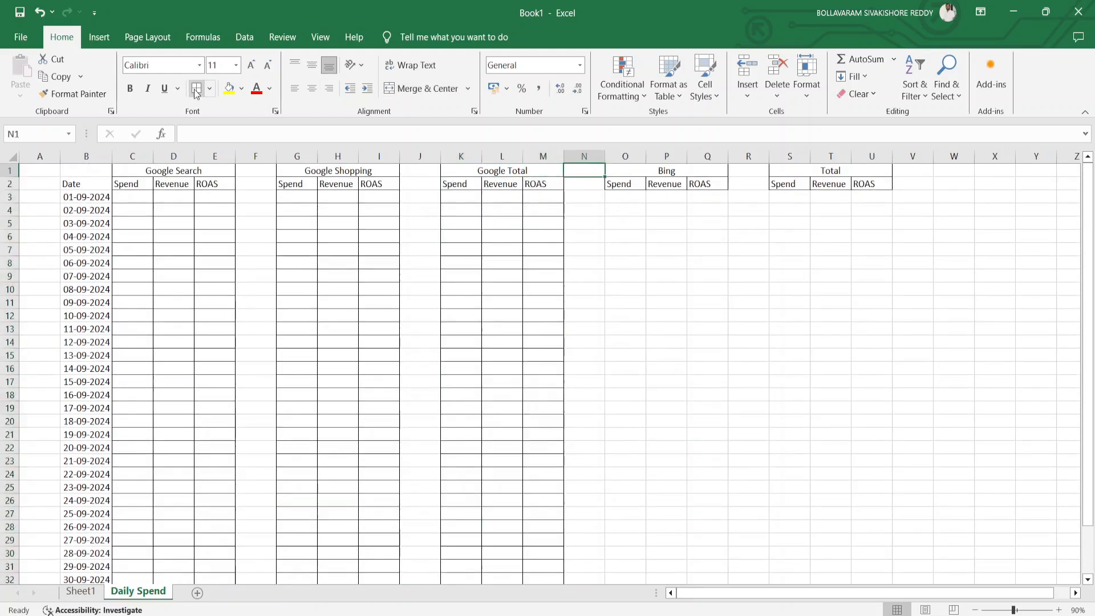
key(Right)
key(shift+Down)
key(shift+Down)
key(shift+Down)
key(shift+Down)
key(shift+Down)
key(shift+Down)
key(shift+Down)
key(shift+Down)
key(shift+Down)
key(shift+Down)
key(shift+Down)
key(shift+Down)
key(shift+Down)
key(shift+Down)
key(shift+Down)
key(shift+Down)
key(shift+Down)
key(shift+Down)
key(shift+Down)
key(shift+Down)
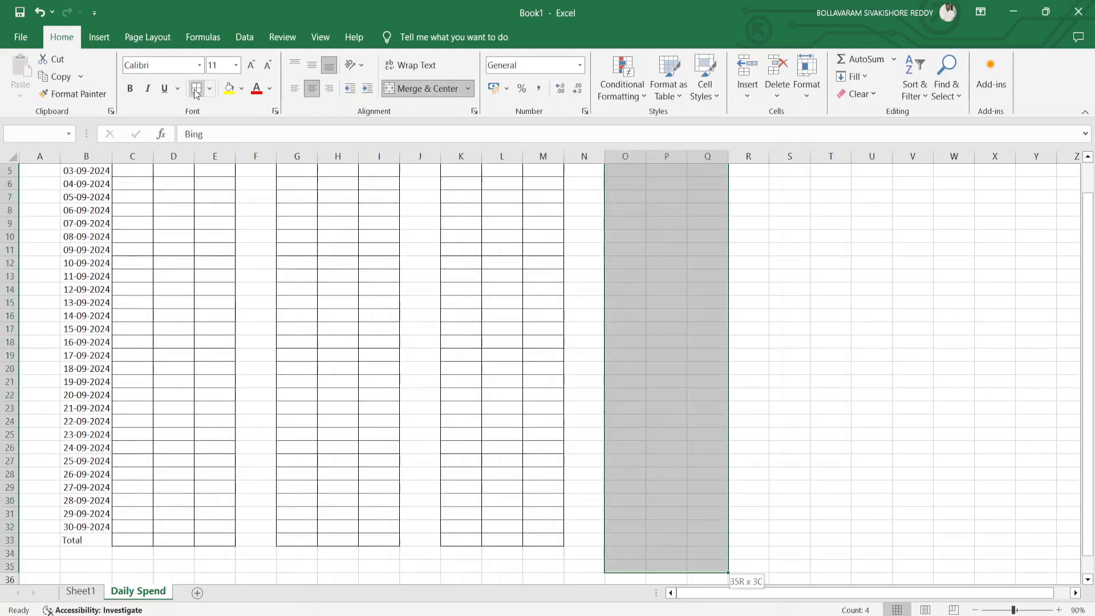
key(shift+Down)
key(shift+Down)
key(shift+Down)
key(shift+Up)
key(shift+Up)
key(shift+Up)
key(shift+Up)
key(shift+Up)
click(196, 88)
Step: Apply all borders to the overall Total block in columns S to U, from its heading down to row 33
key(ctrl+shift+Up)
key(Right)
key(Right)
key(shift+Down)
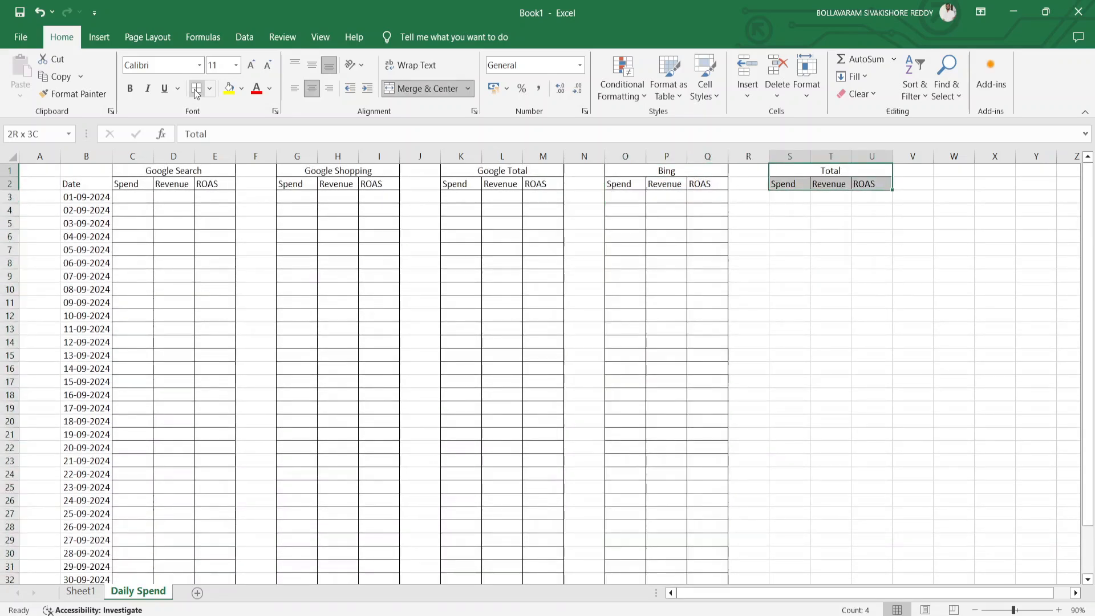
key(shift+Down)
key(shift+Down)
key(shift+Down)
key(shift+Down)
key(shift+Down)
key(shift+Down)
key(shift+Down)
key(shift+Down)
key(shift+Down)
key(shift+Down)
key(shift+Down)
key(shift+Down)
key(shift+Down)
key(shift+Down)
key(shift+Down)
key(shift+Down)
key(shift+Down)
key(shift+Down)
key(shift+Down)
key(shift+Down)
key(shift+Up)
key(shift+Up)
key(shift+Up)
key(shift+Up)
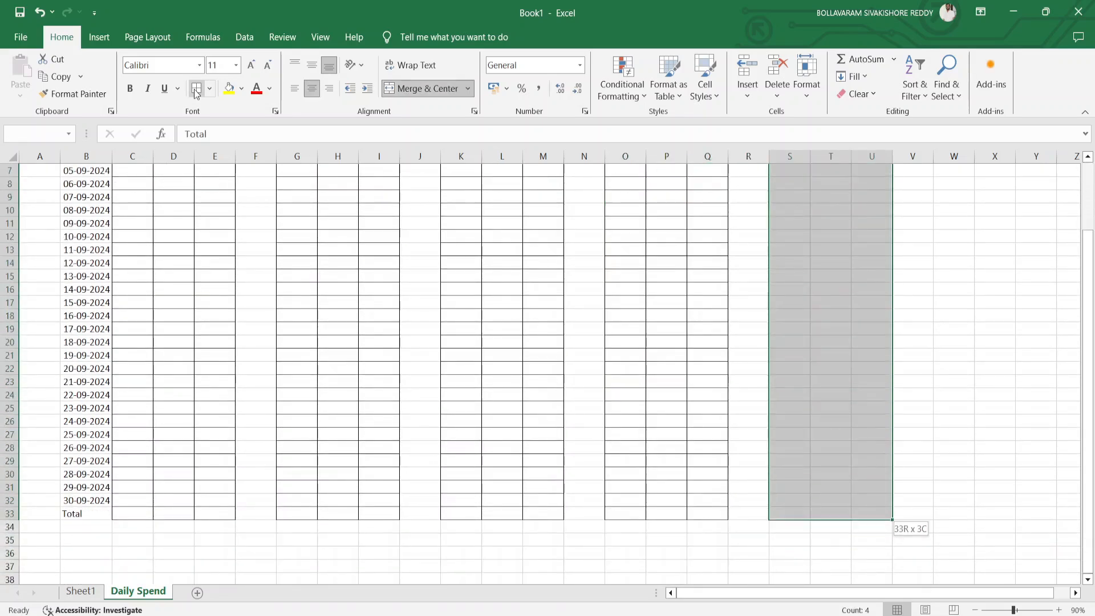
click(197, 89)
Step: Apply all borders to the date column B, from the Date heading down to the Total label
key(Up)
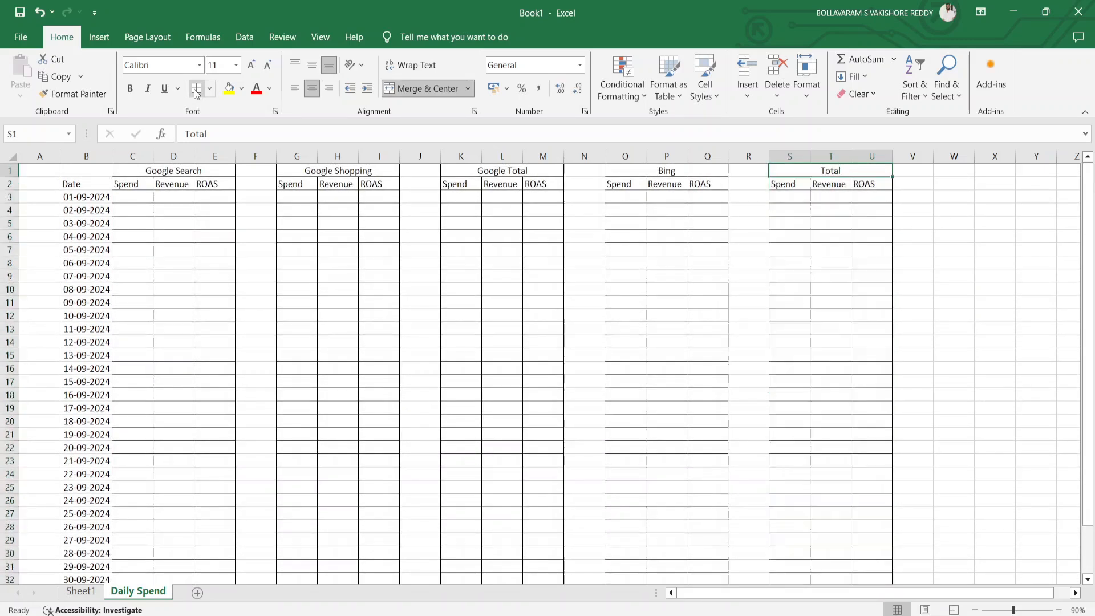
key(Left)
key(Left)
key(Left)
key(Left)
key(Left)
key(Left)
key(Left)
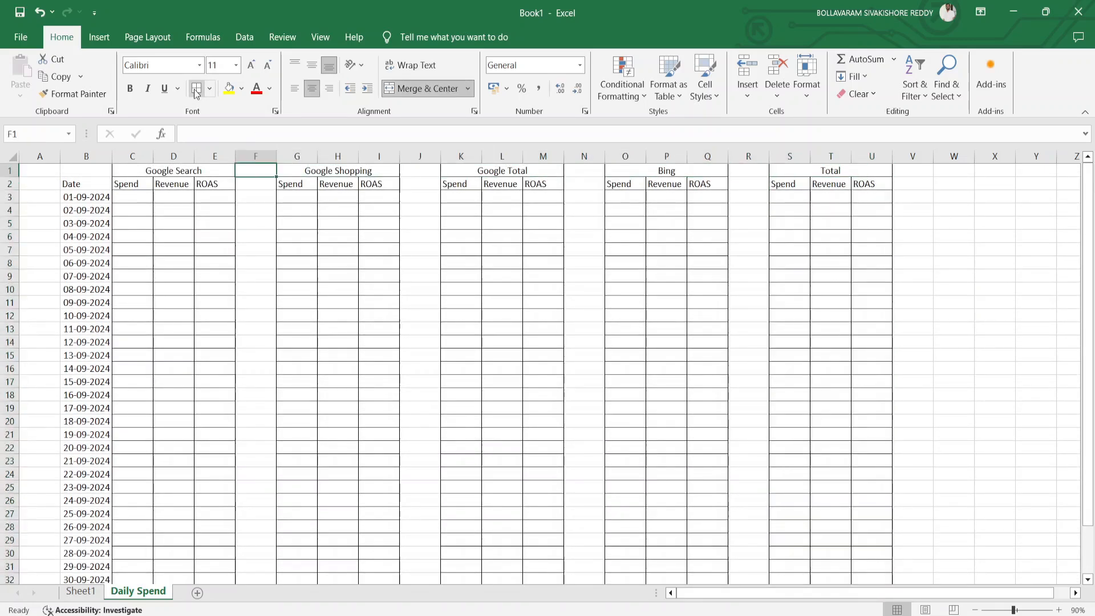
key(Left)
key(Left)
key(Down)
key(ctrl+shift+Down)
click(196, 91)
key(Up)
key(Right)
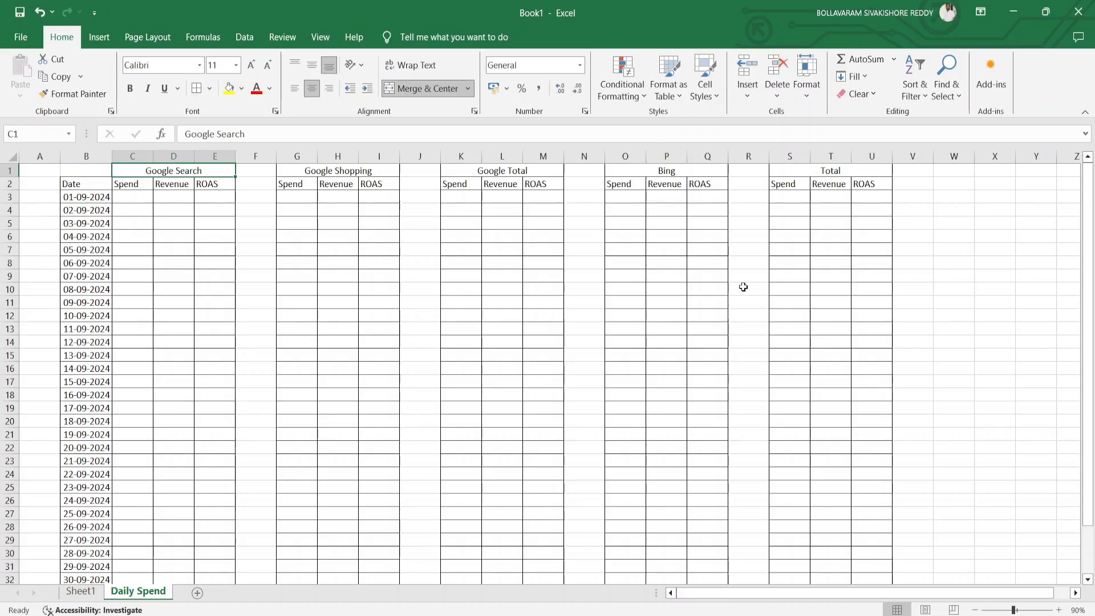
Step: Enter the heading Google Search in cell Z2, in the empty area beyond the Total block
scroll(743, 287, right, 2)
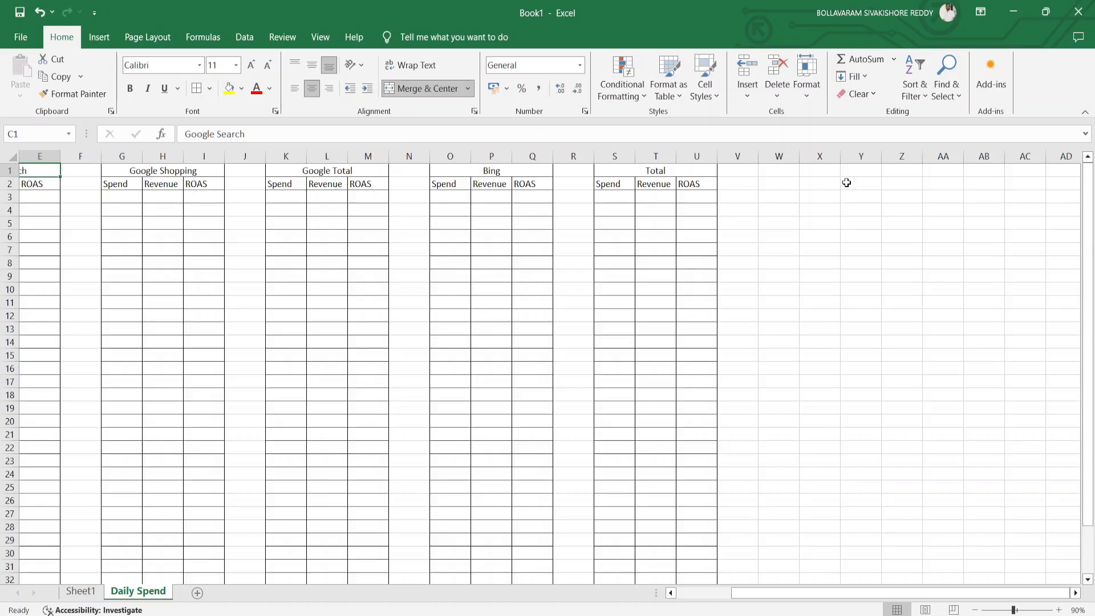
scroll(846, 182, right, 4)
click(573, 184)
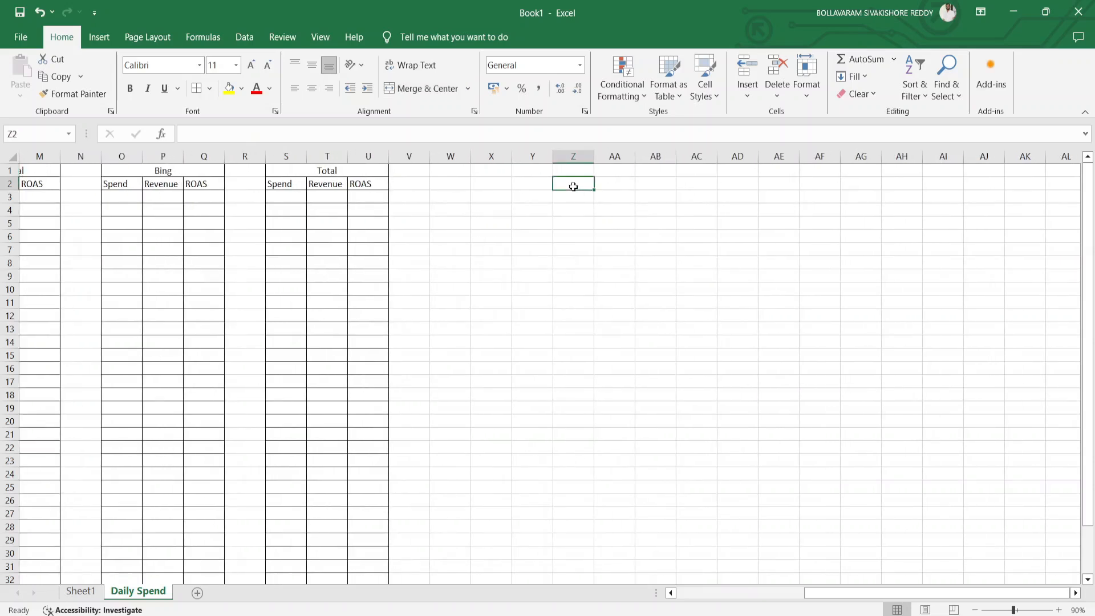
scroll(573, 186, right, 2)
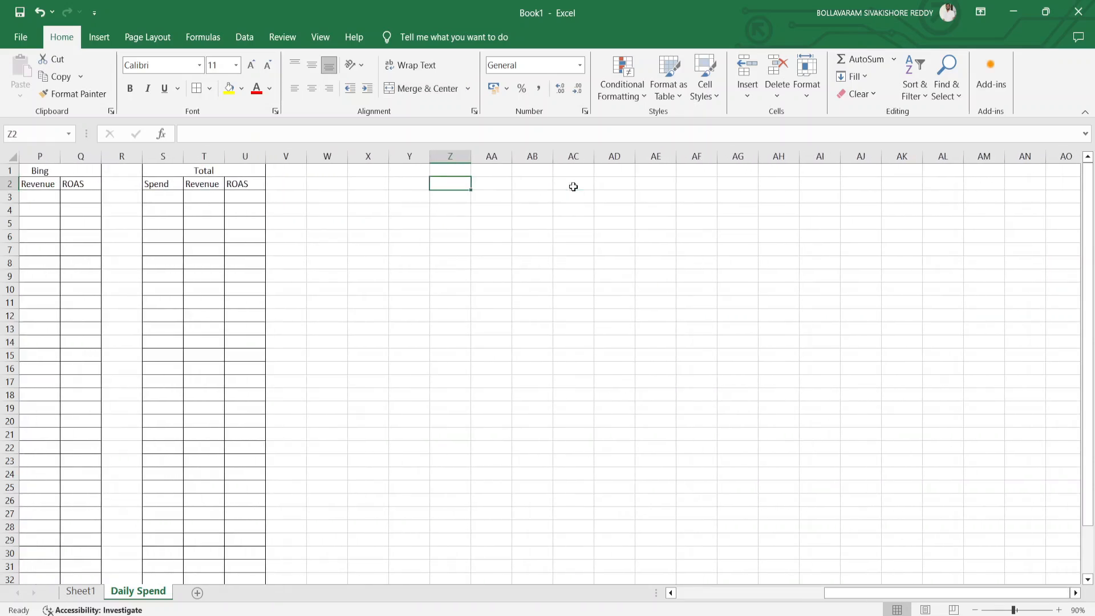
text(Google )
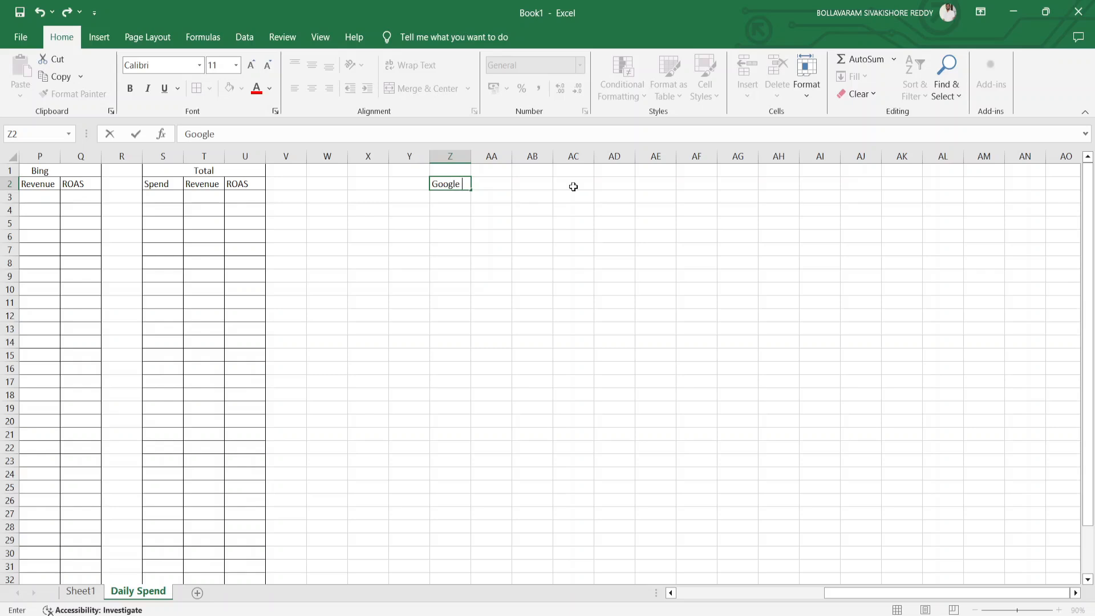
text(Search)
key(Return)
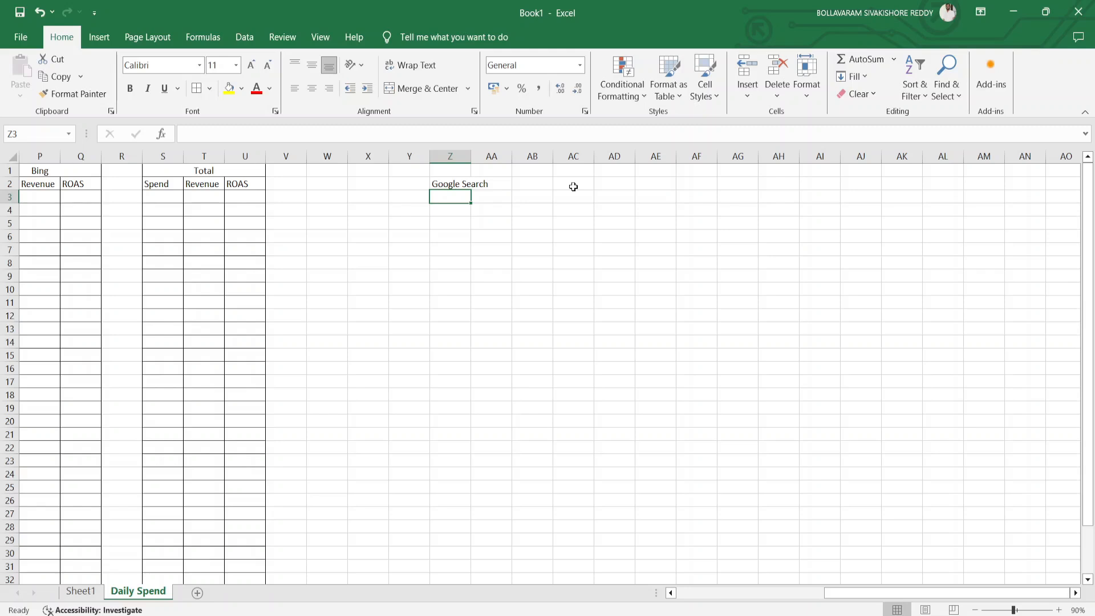
text(Budet)
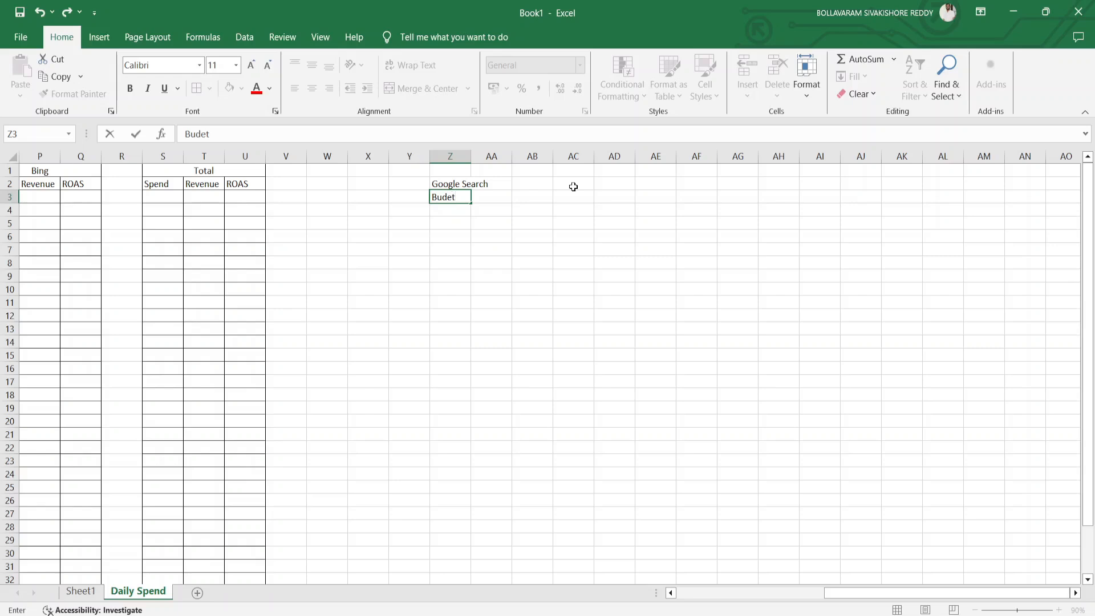
text(get)
key(Return)
key(Up)
key(Delete)
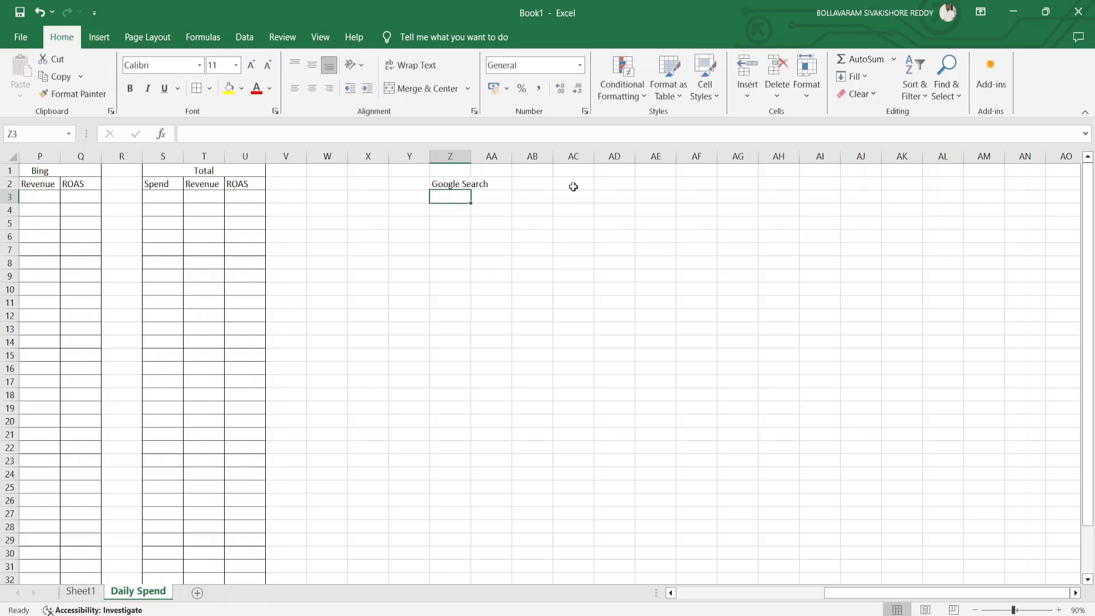
Step: Enter the labels Budget, MTD Cost and Budget Remaining in Z3 to Z5 and fit column Z to its contents
text(Budget)
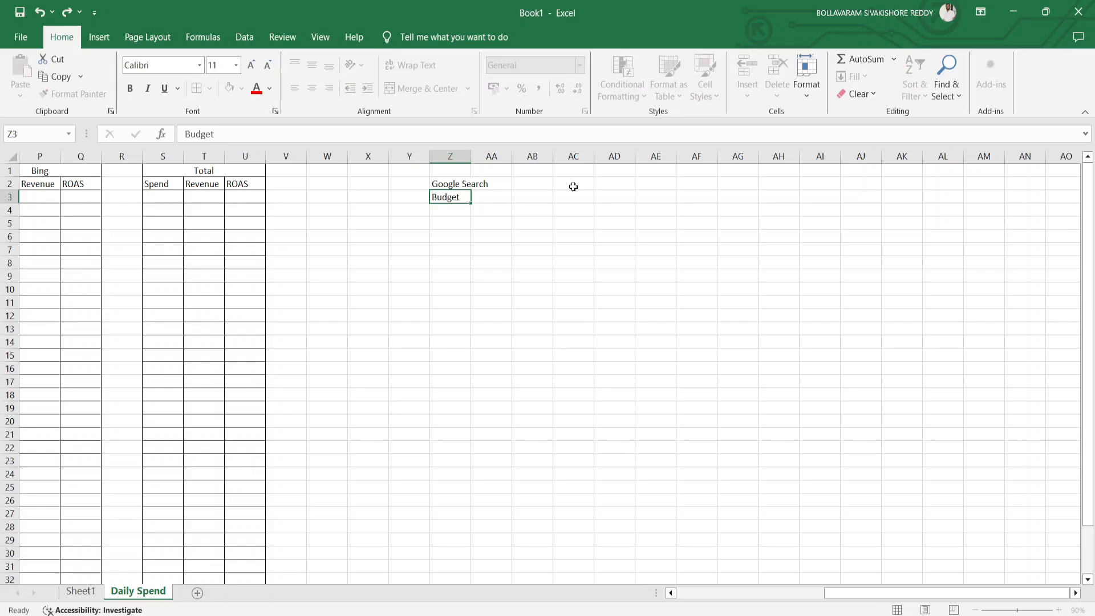
key(Return)
text(M)
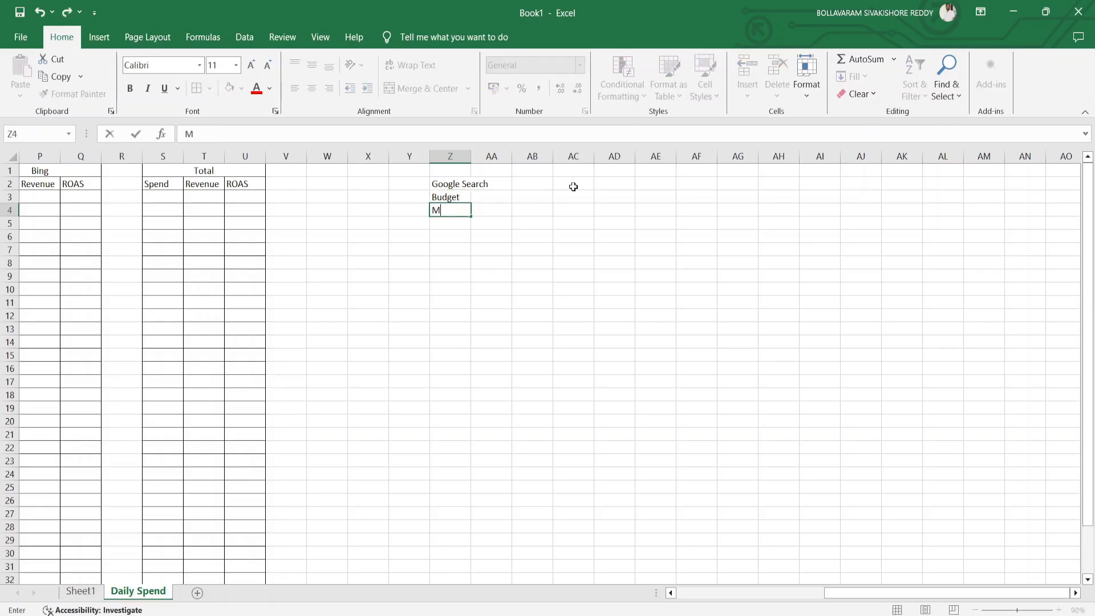
text(TD Cost)
key(Return)
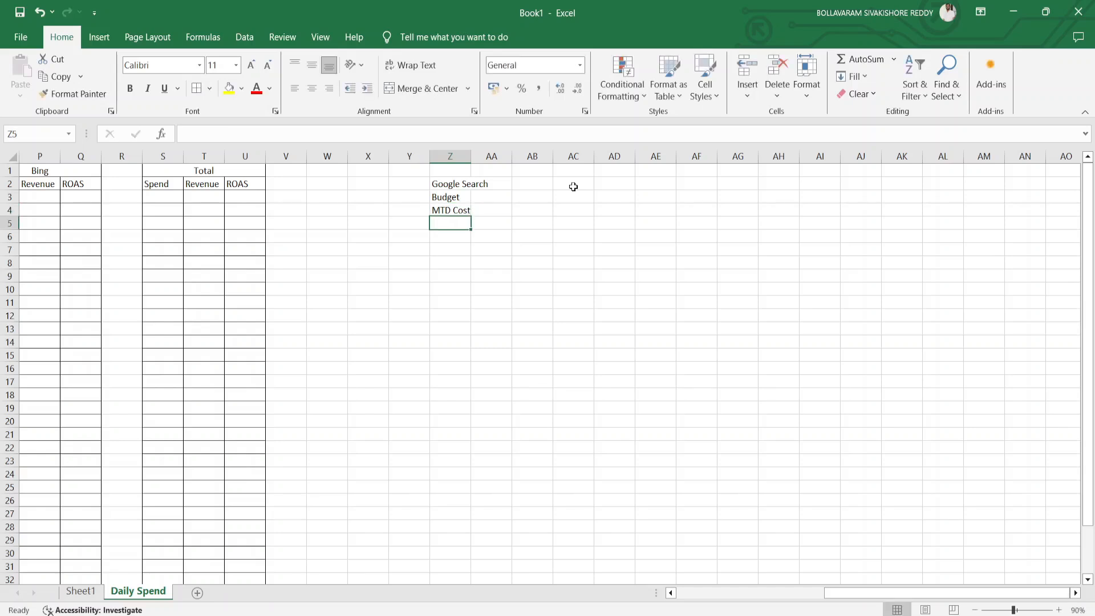
text(Budget)
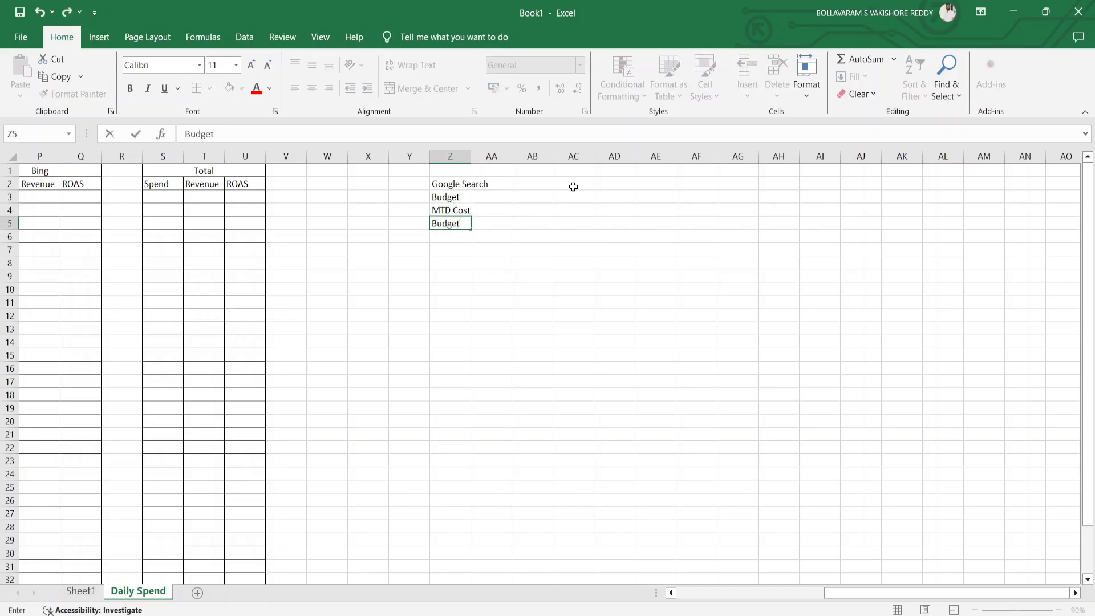
text( Remaining)
key(Return)
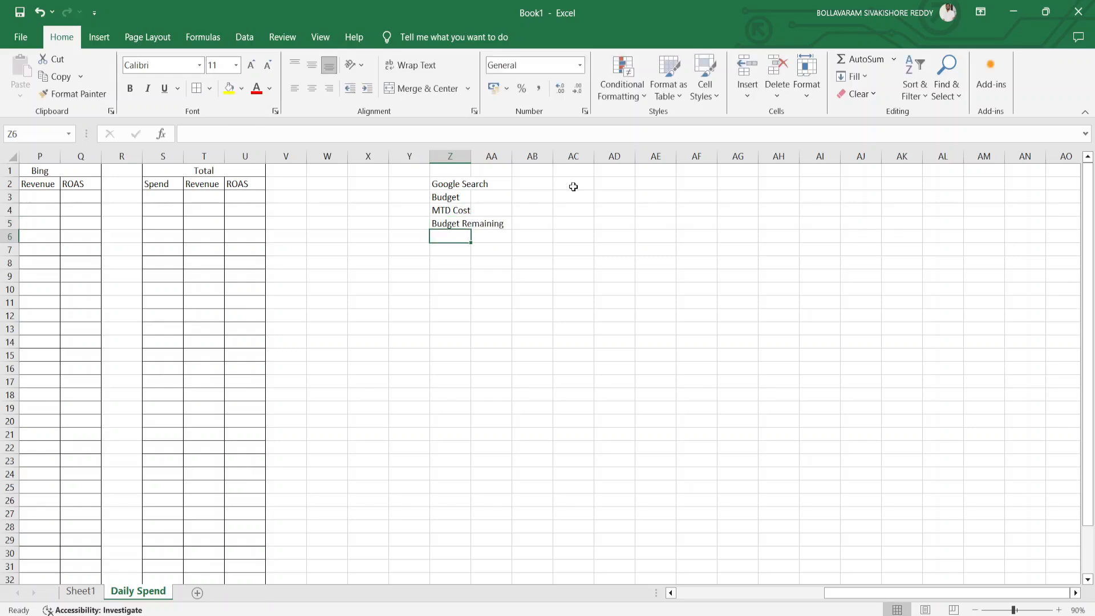
double_click(471, 155)
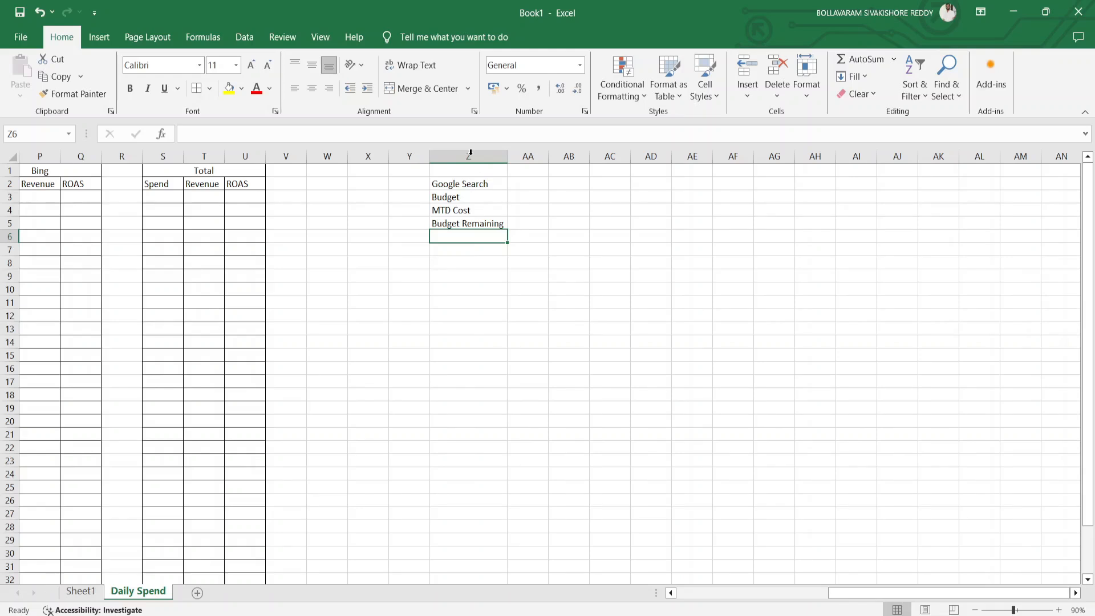
Step: Enter the labels Current rate and Remaining budget per day in Z6 and Z7, widening column Z to fit them
text(Cur)
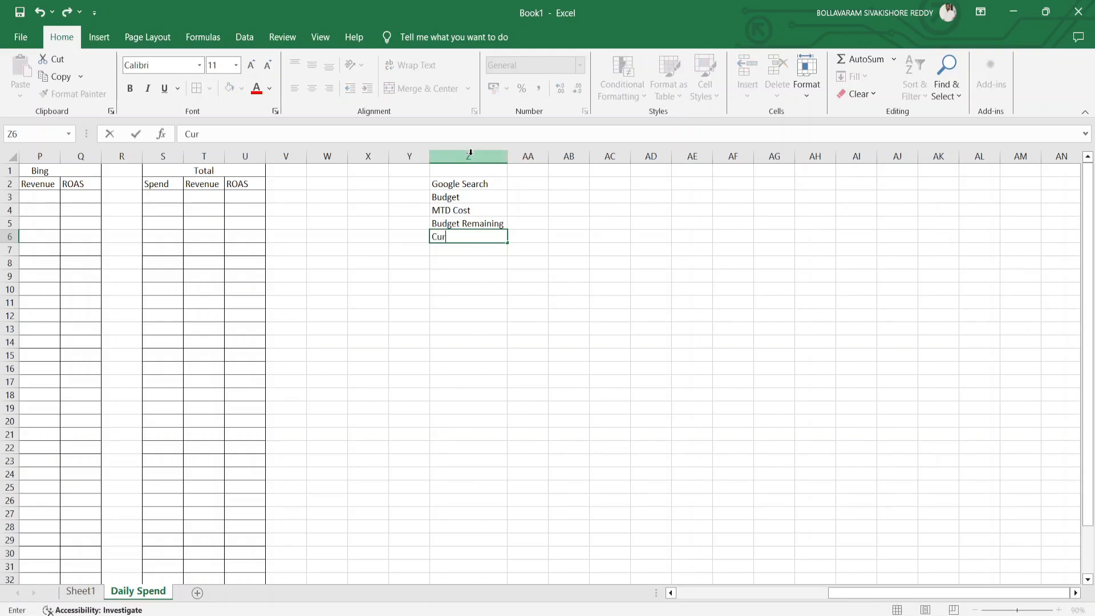
text(rent rate)
key(Return)
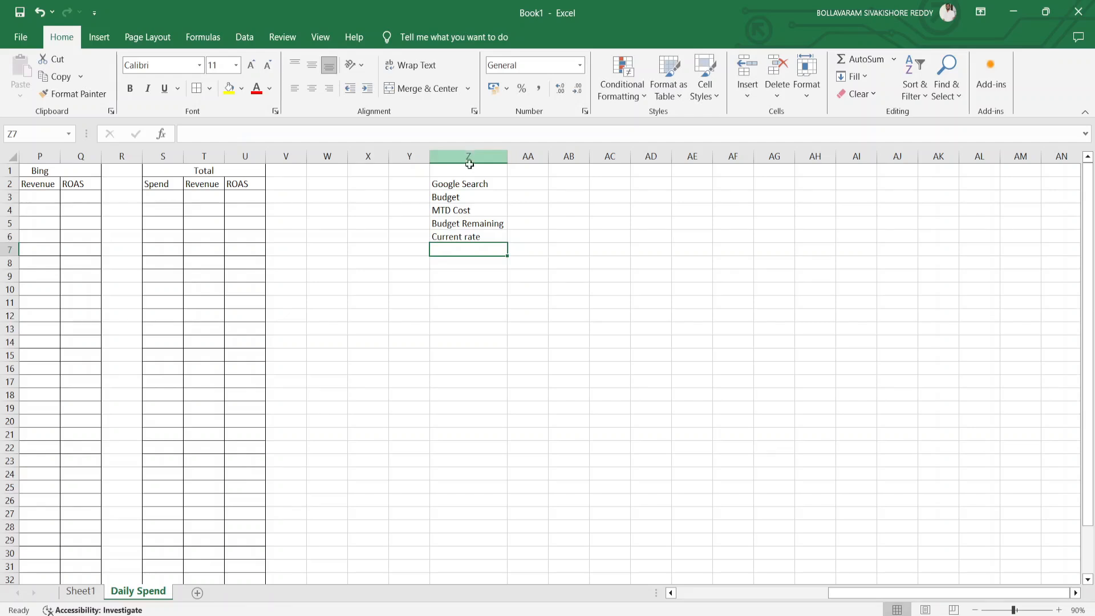
text(Remaing b)
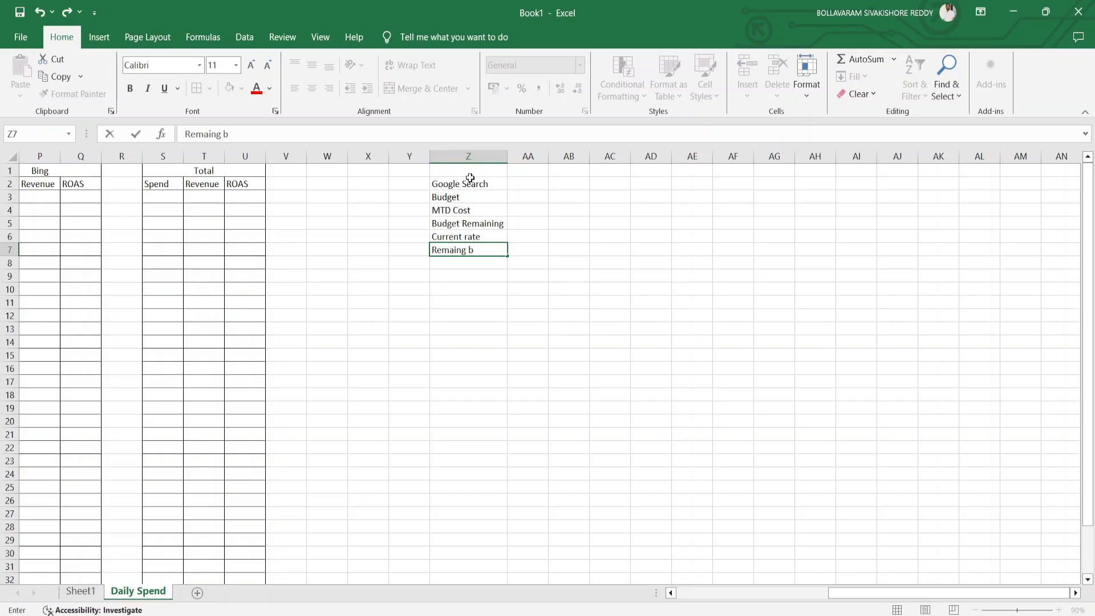
key(BackSpace)
key(BackSpace)
key(BackSpace)
text(ining budget per)
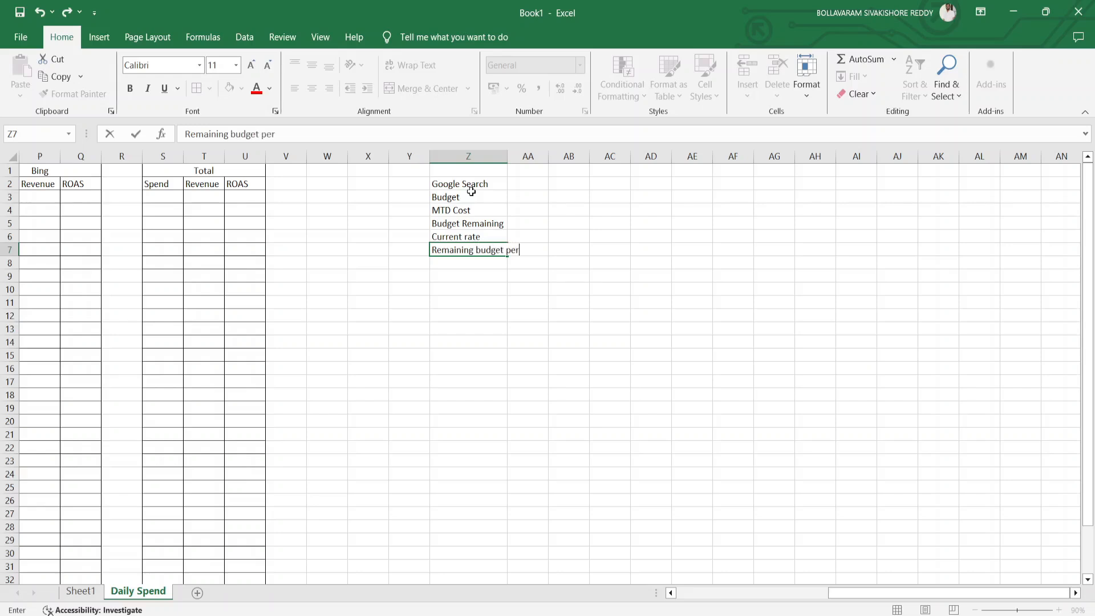
text( day)
key(Return)
key(Up)
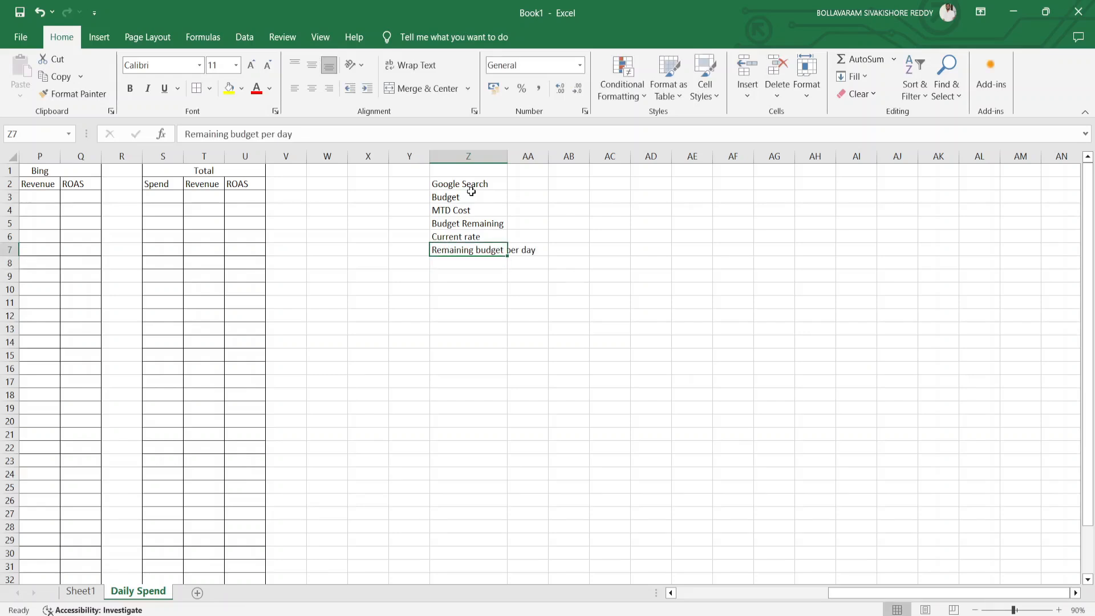
double_click(508, 155)
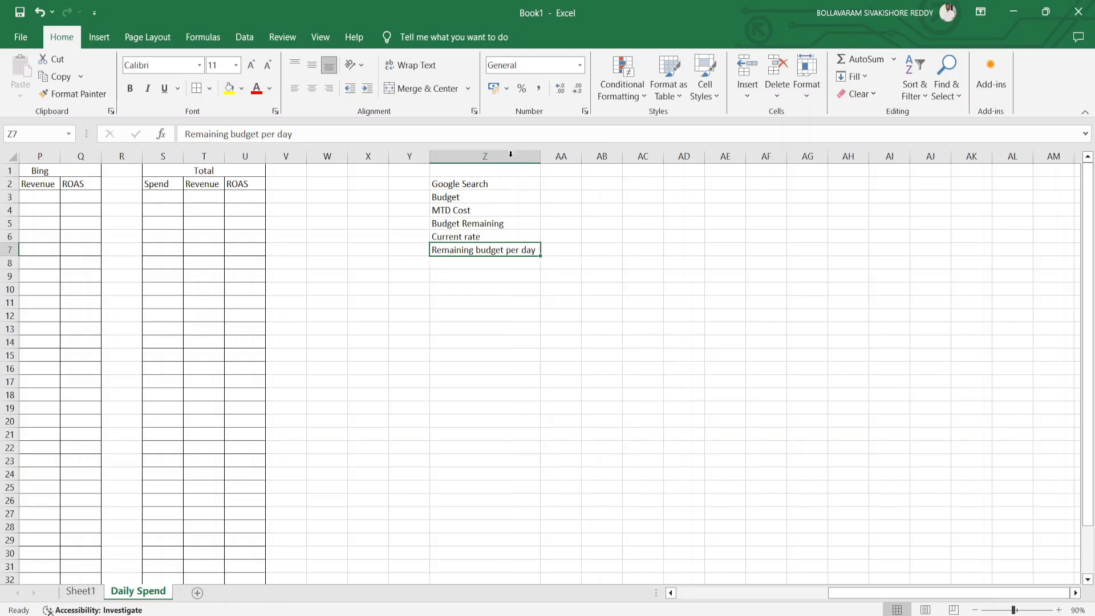
Step: Merge and center the Google Search heading across Z2 and AA2
click(477, 188)
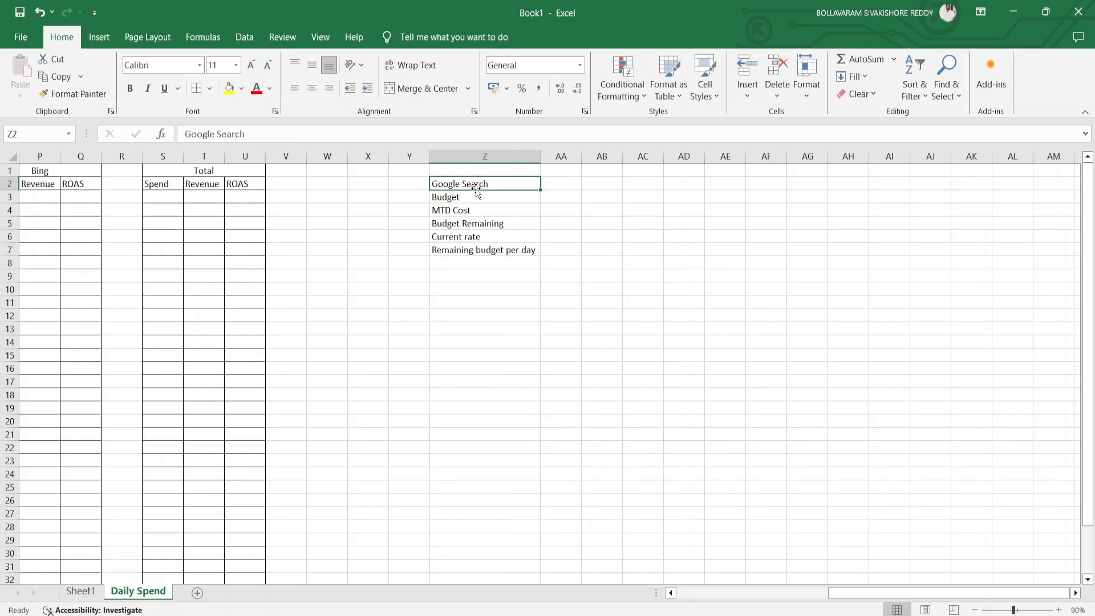
key(shift+Right)
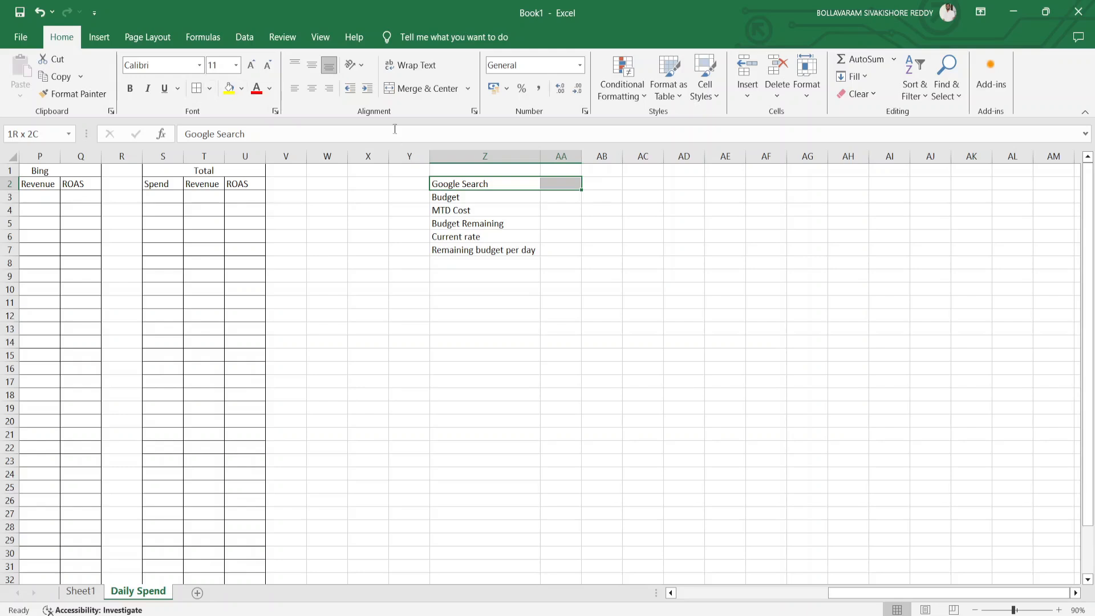
click(413, 91)
key(Down)
key(Up)
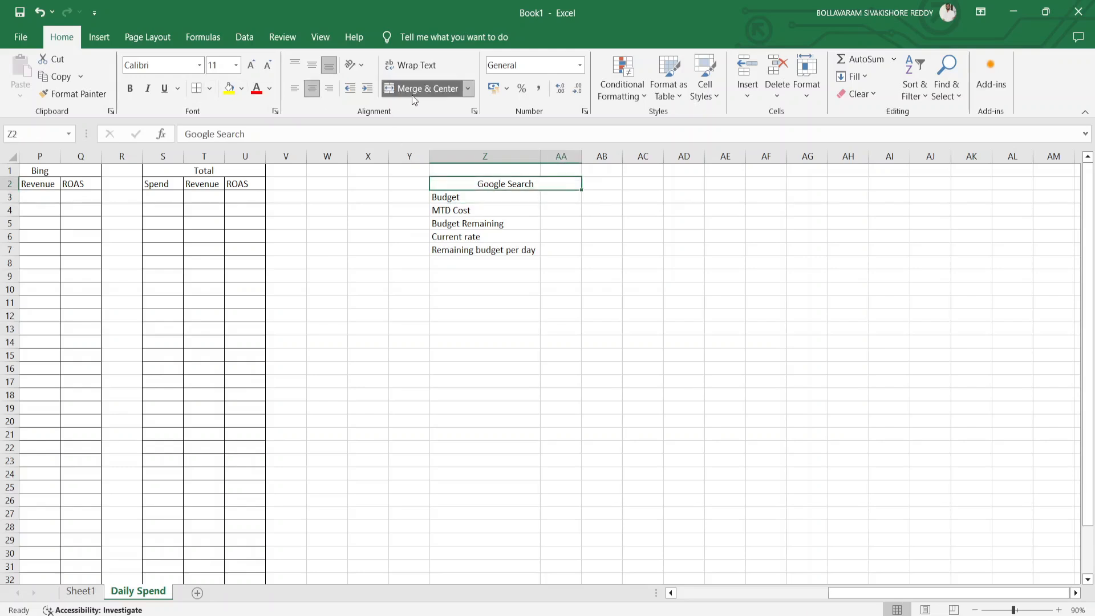
Step: Apply all borders to the Google Search block, Z2 to AA7
key(shift+Down)
key(shift+Down)
key(shift+Down)
key(shift+Down)
key(shift+Down)
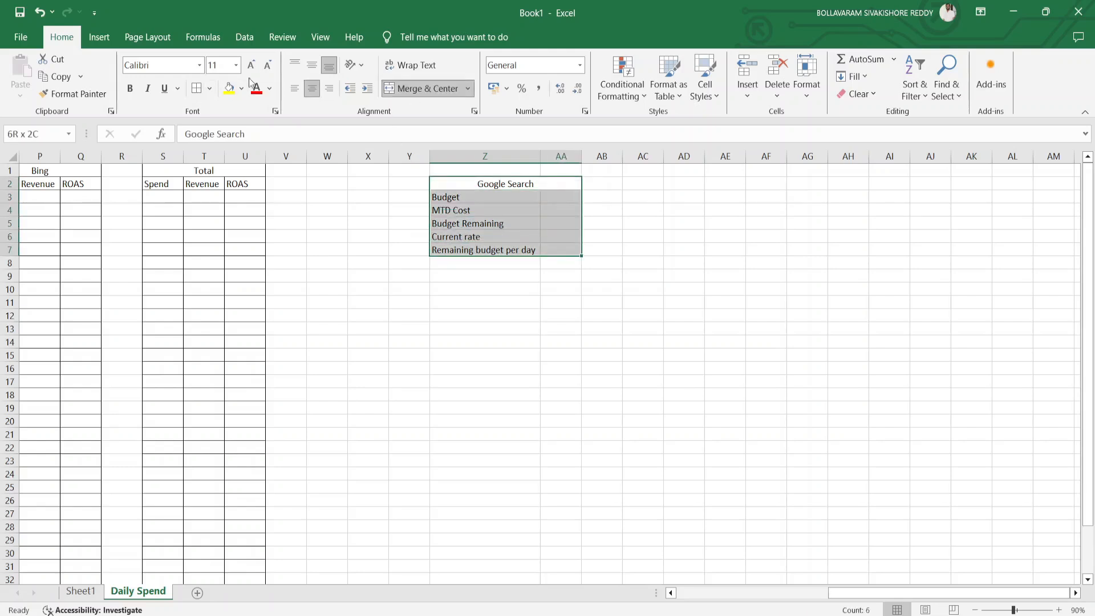
click(211, 88)
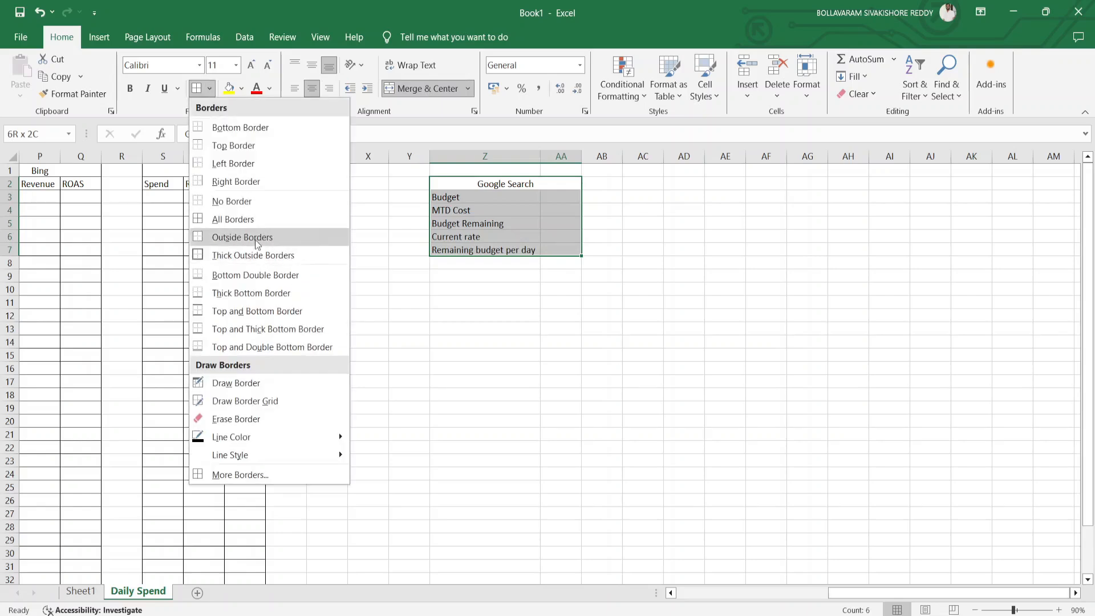
click(240, 219)
key(Down)
key(Down)
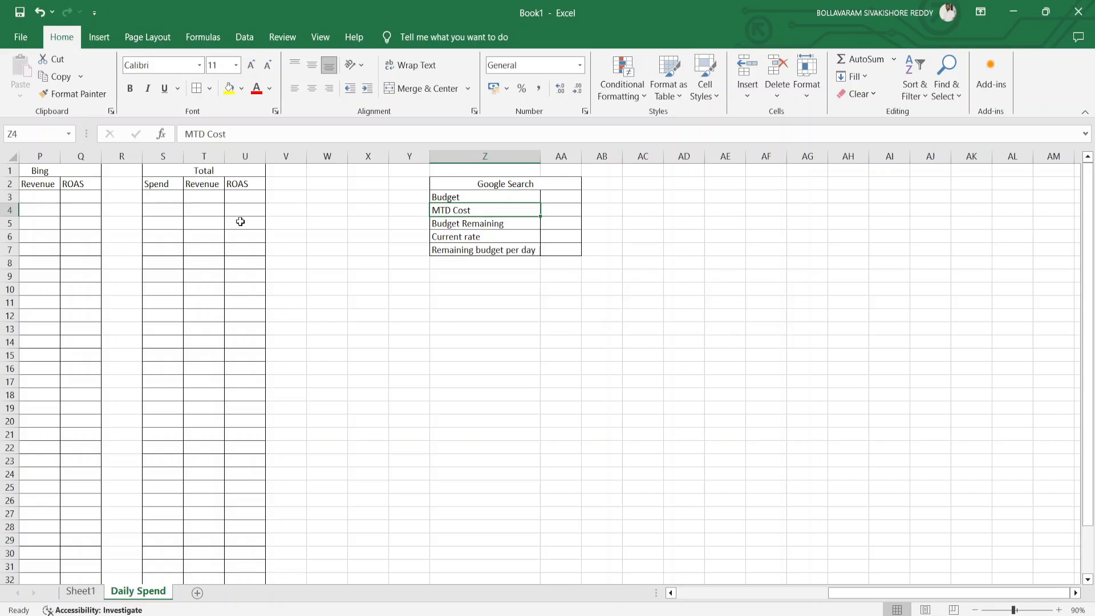
key(Up)
key(Right)
key(Up)
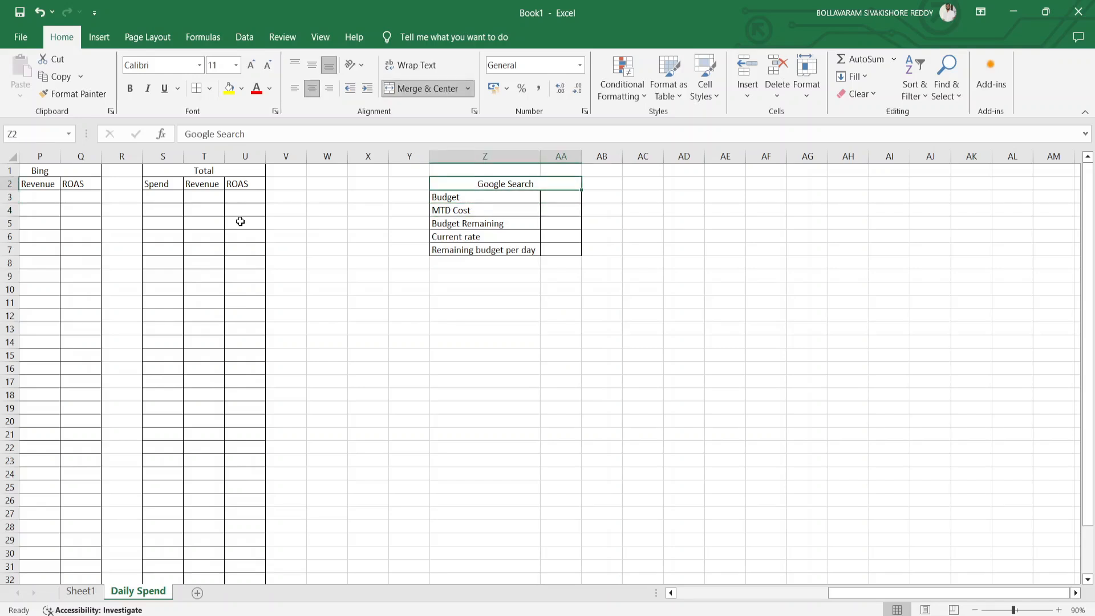
key(Right)
key(Right)
key(Left)
key(Right)
click(240, 221)
text(Se)
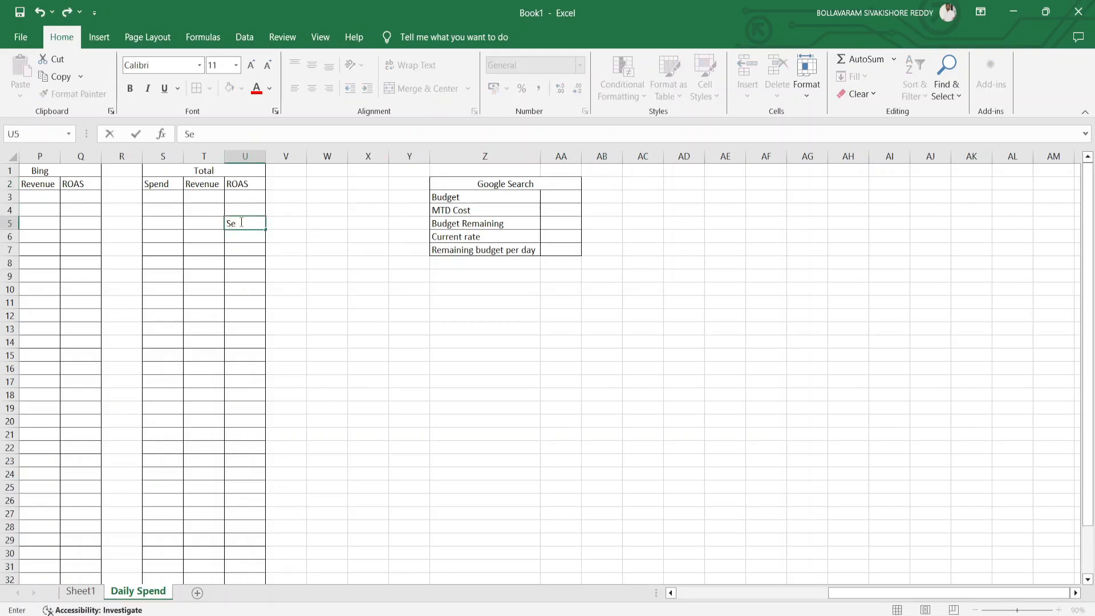
key(ctrl+Return)
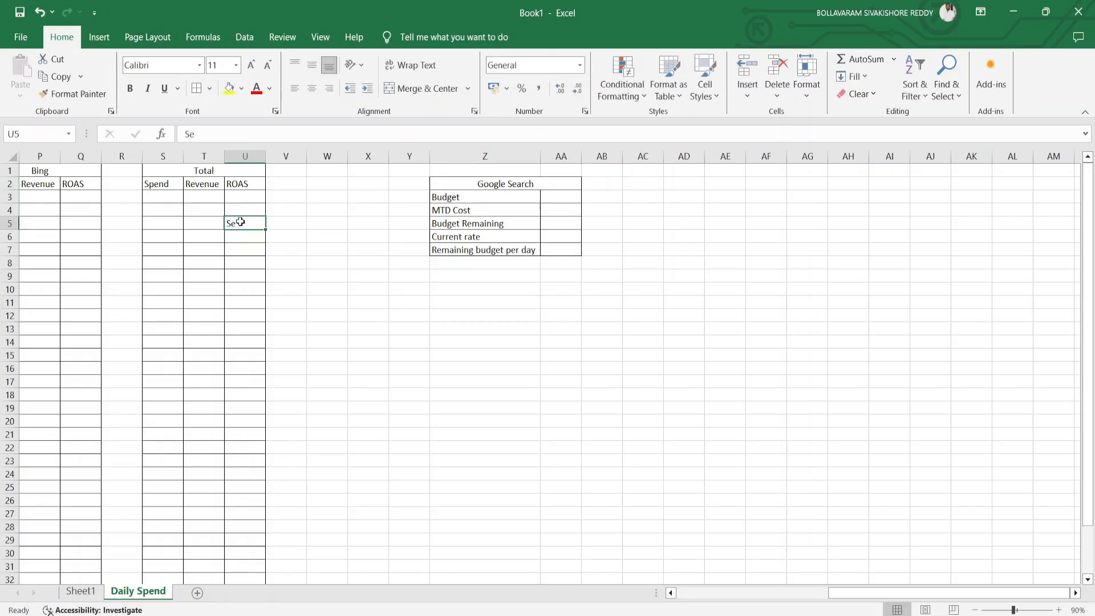
key(Delete)
Step: Enter the heading Google Shopping in cell AC2, one column away from the Google Search block
click(649, 184)
scroll(649, 183, left, 5)
scroll(649, 184, right, 4)
text(G)
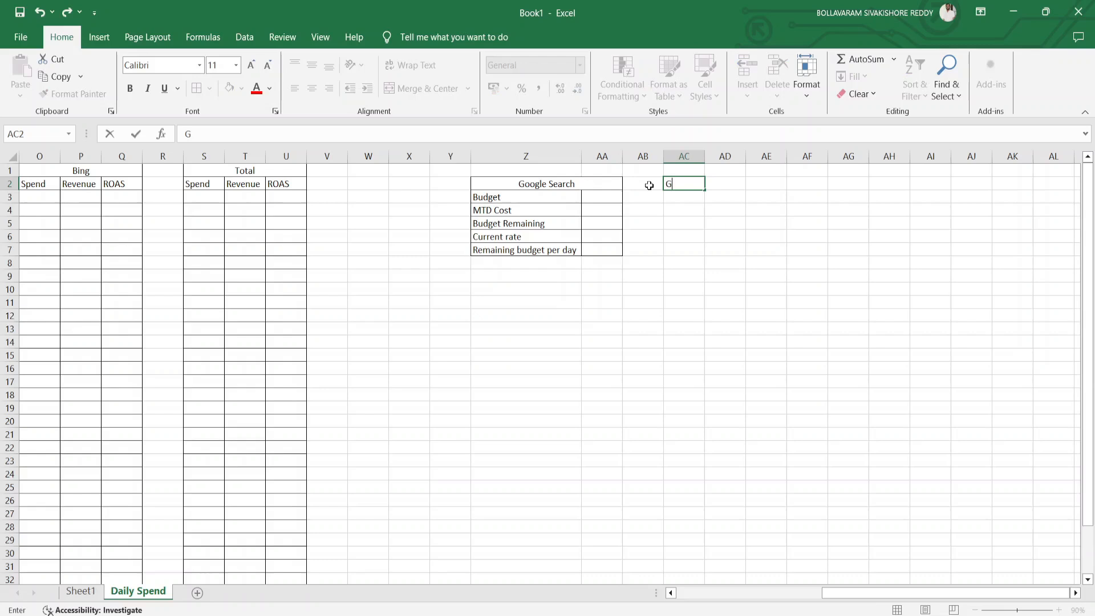
text(oogle Shopping)
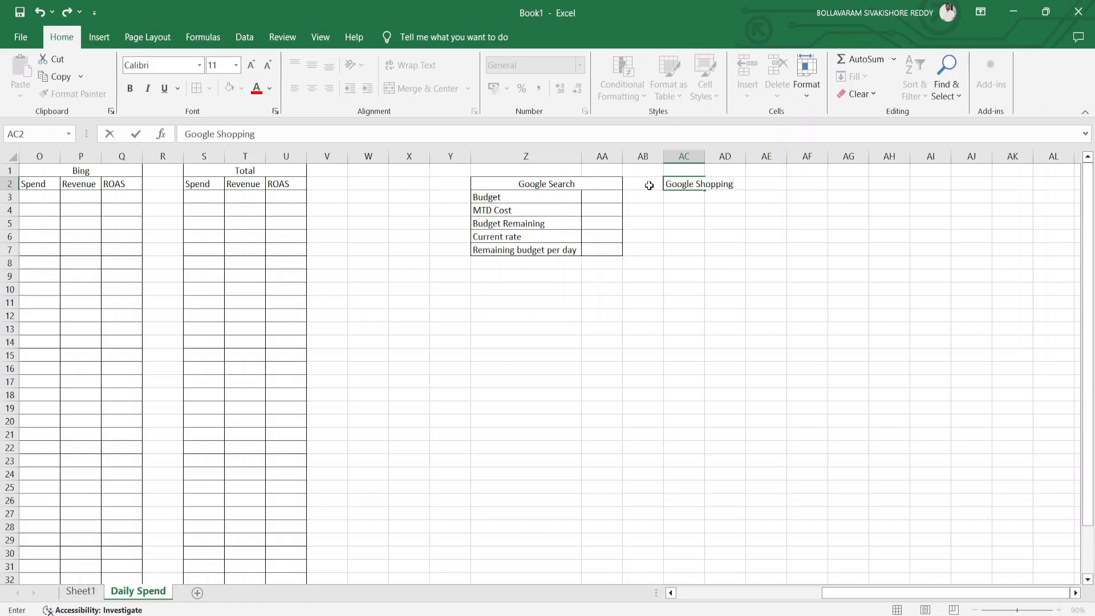
key(Return)
Step: Copy the five row labels from Z3 to Z7 into AC3 to AC7 under the Google Shopping heading
key(Left)
key(Left)
key(Left)
key(Down)
key(Right)
key(shift+Down)
key(shift+Down)
key(shift+Down)
key(shift+Down)
key(ctrl+c)
key(Right)
key(Right)
key(Right)
key(ctrl+v)
Step: Merge and center the Google Shopping heading across AC2 and AD2
key(Up)
key(shift+Right)
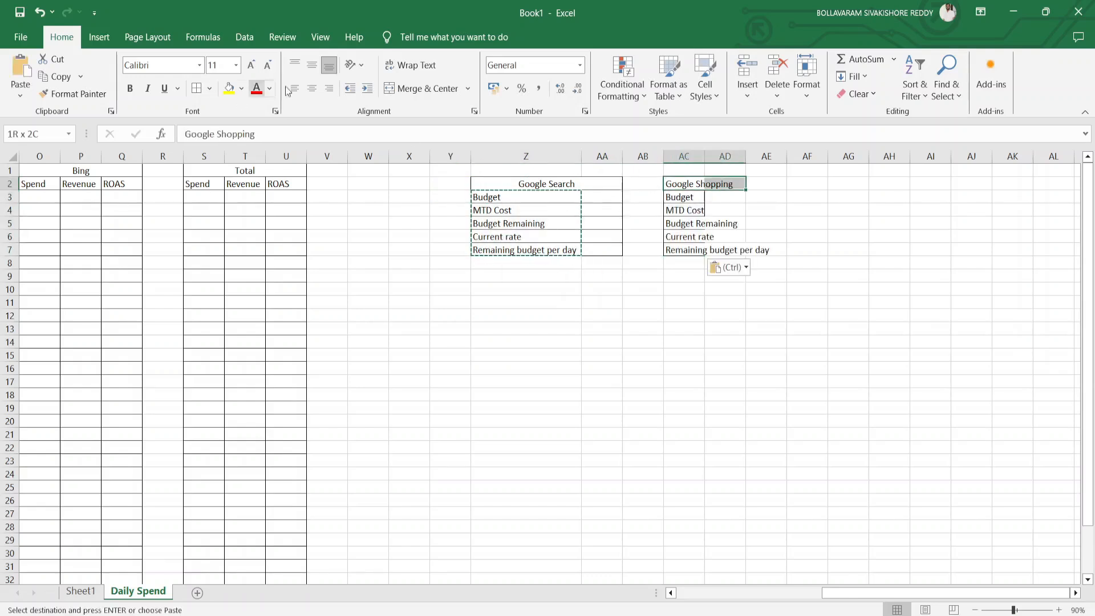
click(416, 91)
Step: Apply all borders to the Google Shopping block, AC2 to AD7, and fit column AC to its labels
key(Down)
key(shift+Up)
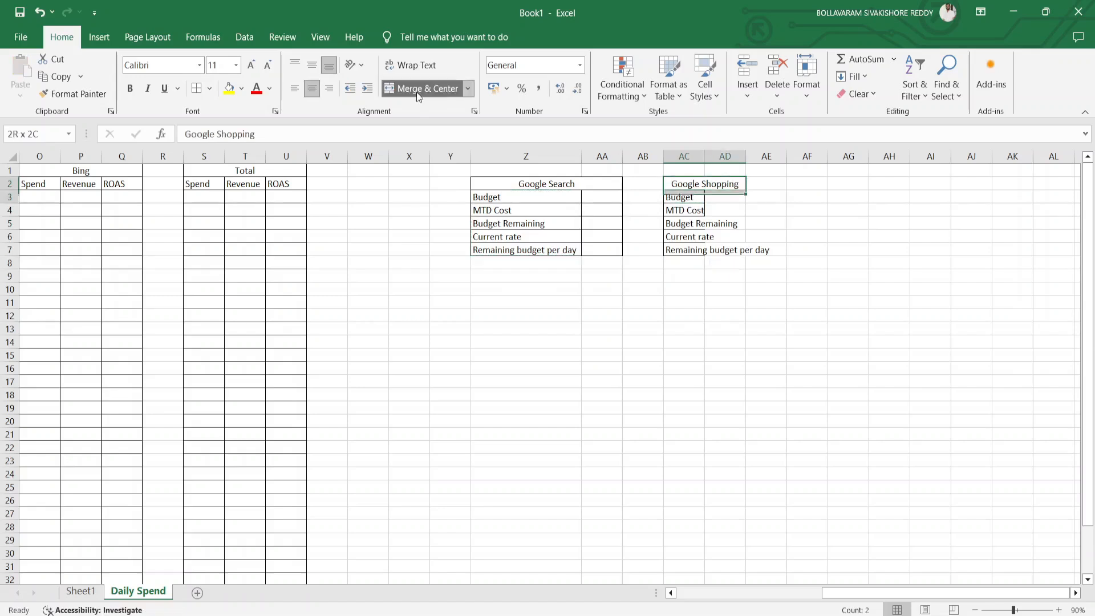
key(shift+Down)
key(shift+Down)
key(shift+Down)
key(shift+Down)
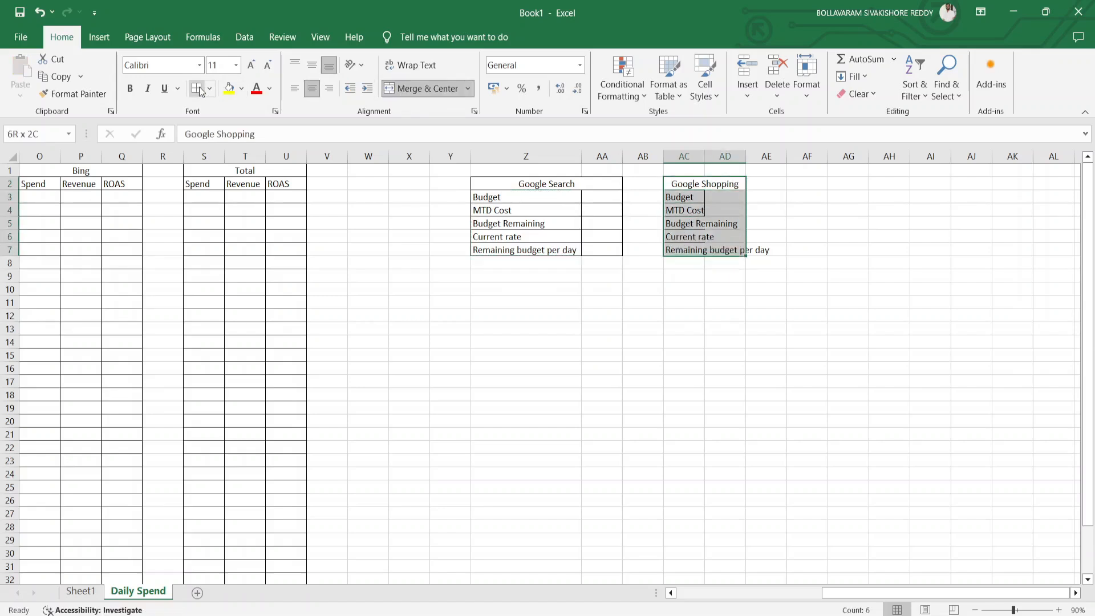
double_click(705, 156)
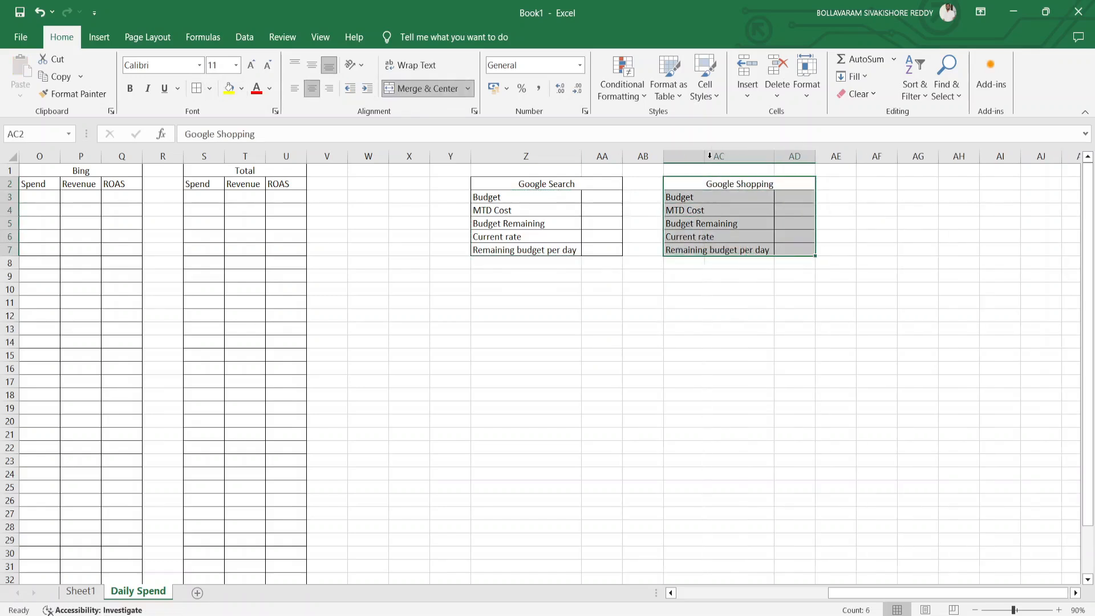
click(771, 245)
Step: Enter the heading Google Total in cell AF2, beyond the Google Shopping block
key(Right)
key(Right)
key(Right)
key(Right)
key(Left)
key(Left)
key(Up)
key(Up)
key(Up)
key(Up)
key(Up)
key(Right)
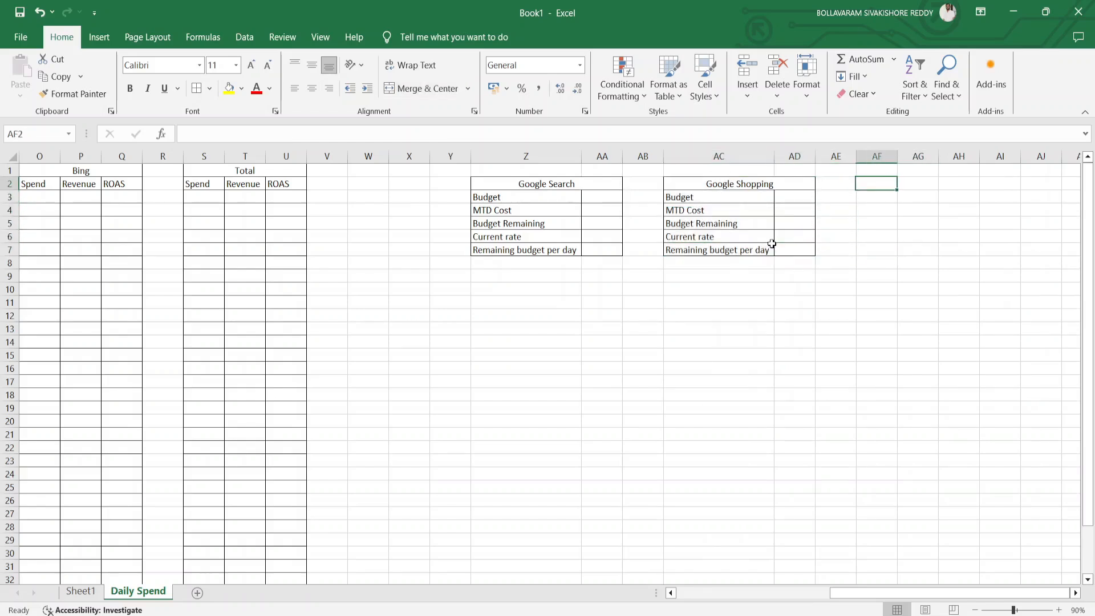
text(Google Total)
key(Return)
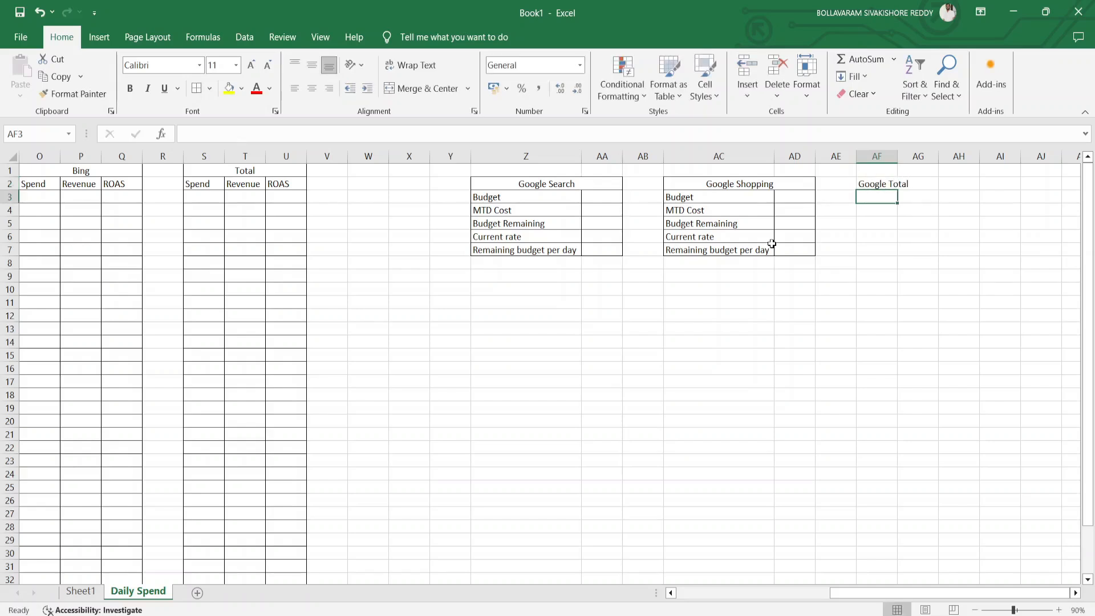
Step: Copy the bordered Google Shopping rows AC3 to AD7 into AF3 to AG7 under the Google Total heading
key(Left)
key(Left)
key(Left)
key(shift+Right)
key(shift+Down)
key(shift+Down)
key(shift+Down)
key(shift+Down)
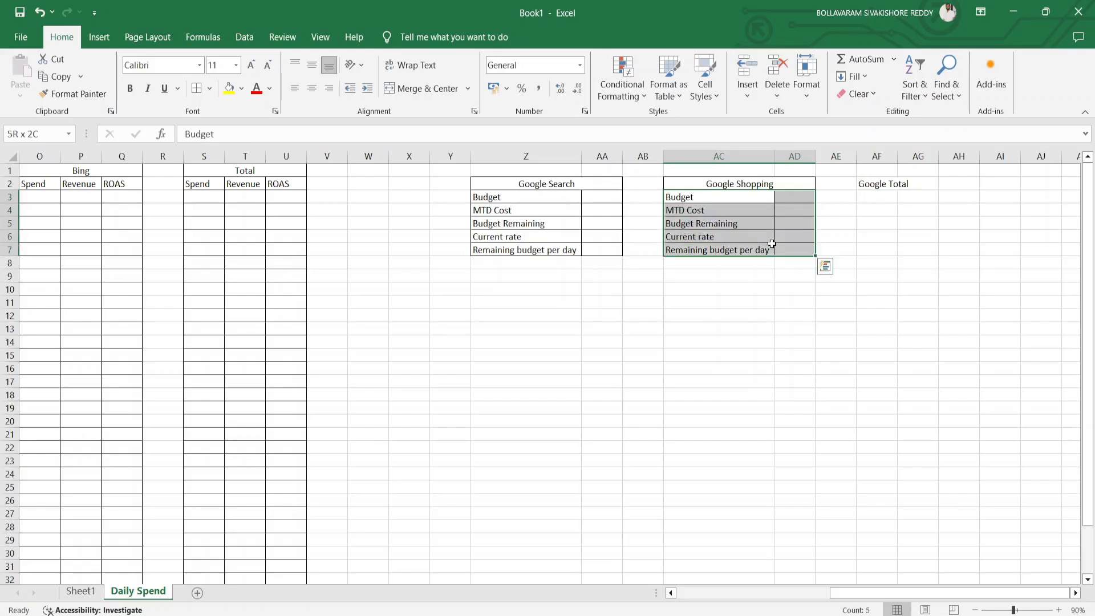
key(ctrl+c)
key(Right)
key(Right)
key(Right)
key(ctrl+v)
Step: Merge and center the Google Total heading across AF2 and AG2, and fit column AF to its labels
key(Up)
key(shift+Right)
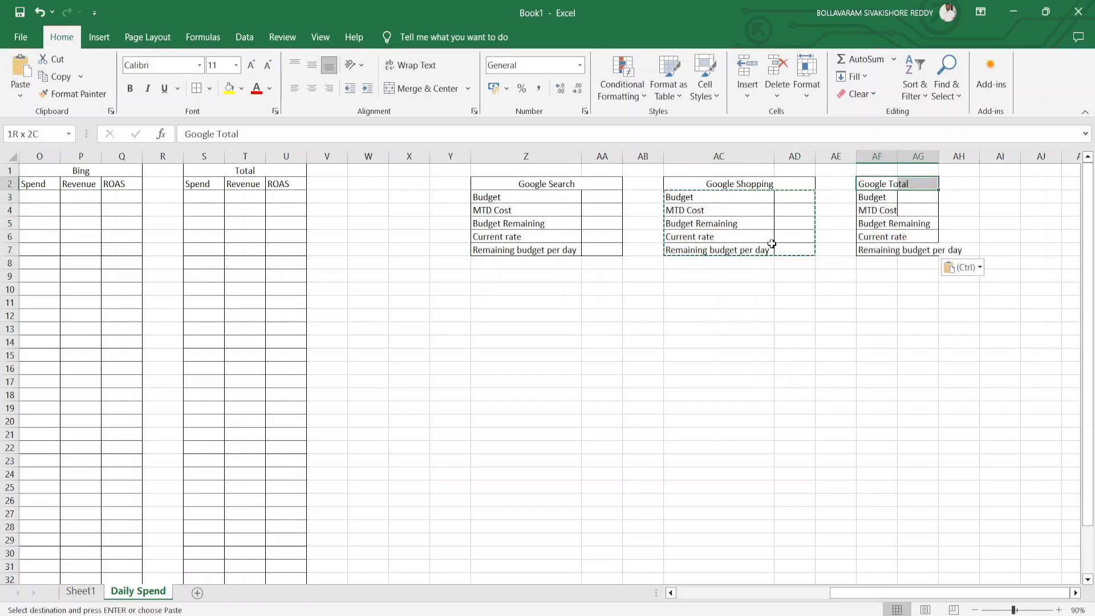
click(430, 90)
key(ctrl+space)
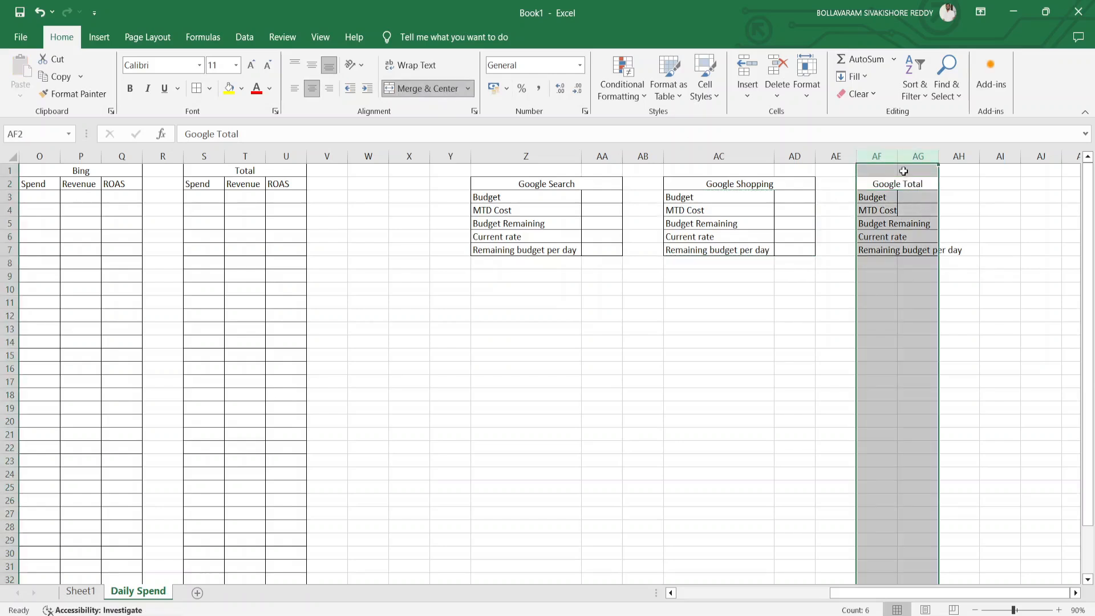
double_click(897, 156)
click(915, 224)
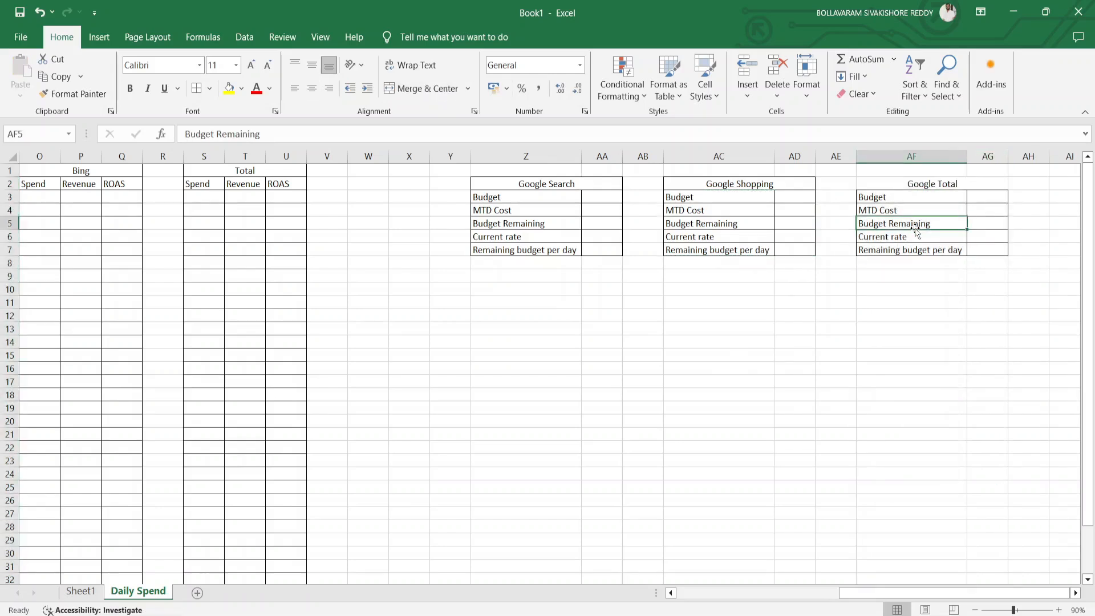
Step: Enter the heading Bing in cell AI2, beyond the Google Total block
key(Right)
key(Right)
key(Right)
key(Right)
key(Left)
key(Left)
key(Left)
key(Left)
key(Left)
key(Up)
key(Up)
key(Up)
key(Right)
key(Right)
key(Right)
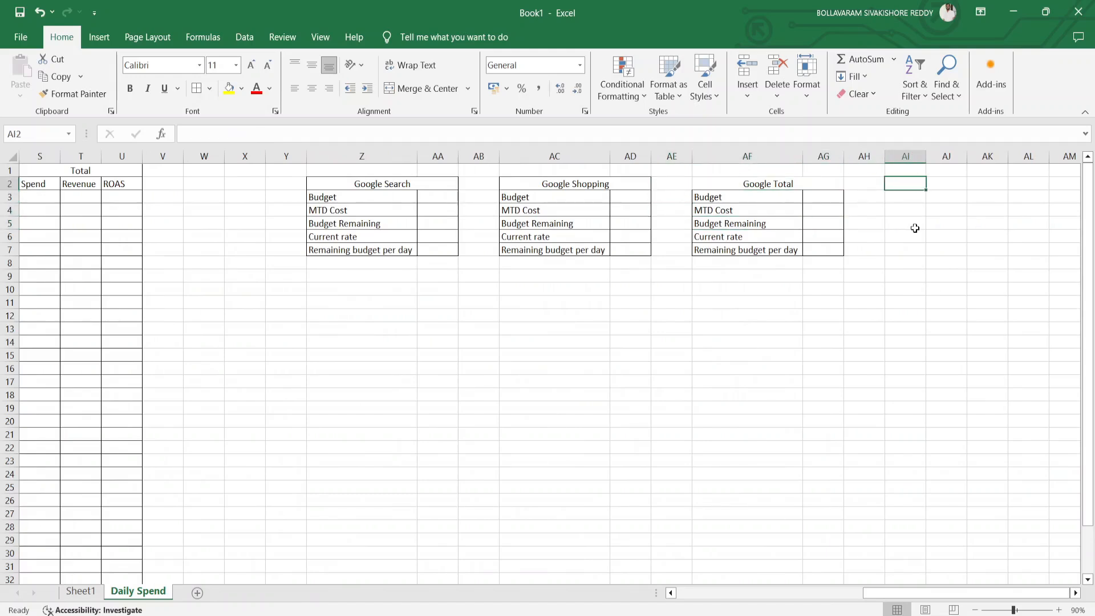
text(Bing)
key(Return)
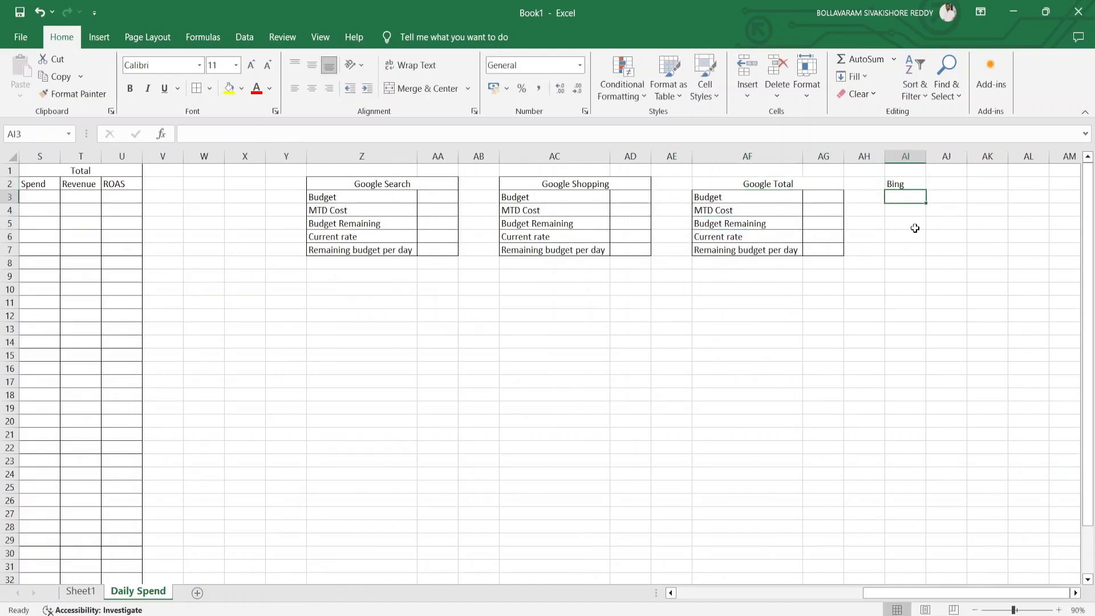
Step: Copy the bordered Google Total rows AF3 to AG7 into AI3 to AJ7 under the Bing heading
key(Left)
key(Left)
key(Left)
key(shift+Right)
key(shift+Down)
key(shift+Down)
key(shift+Down)
key(shift+Down)
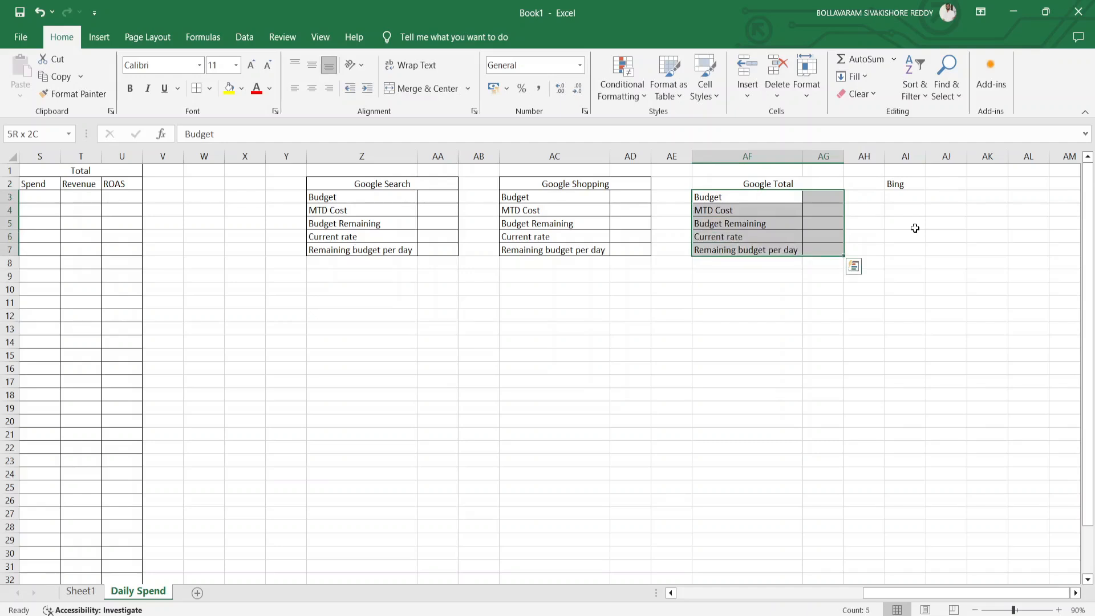
key(ctrl+c)
key(Right)
key(Right)
key(Right)
key(ctrl+v)
Step: Fit column AI to its labels, and merge and center the Bing heading across AI2 and AJ2
key(ctrl+space)
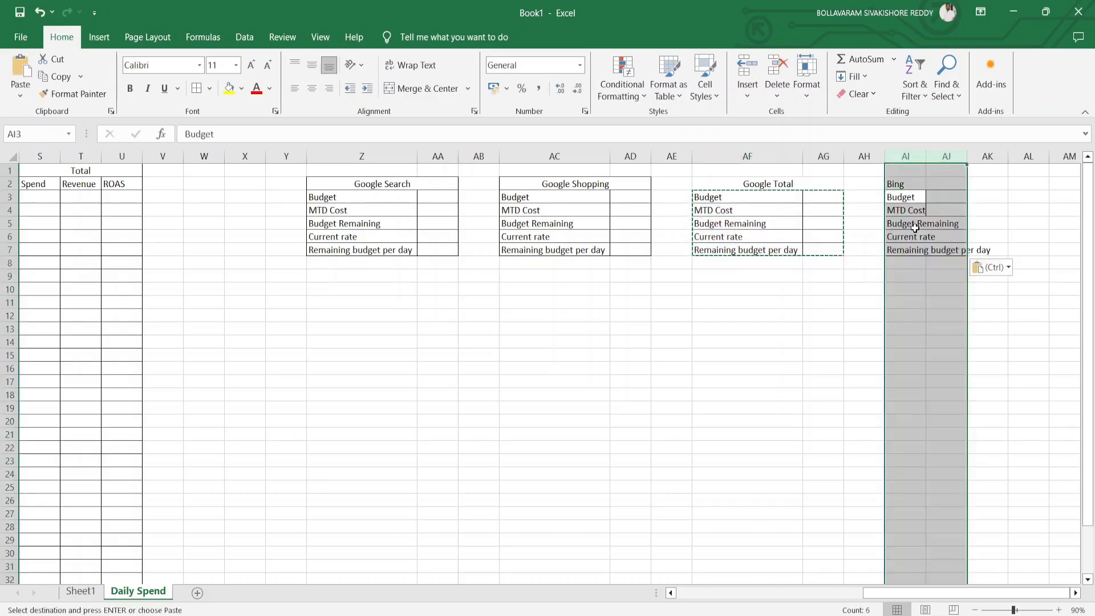
double_click(926, 155)
key(Up)
key(shift+Right)
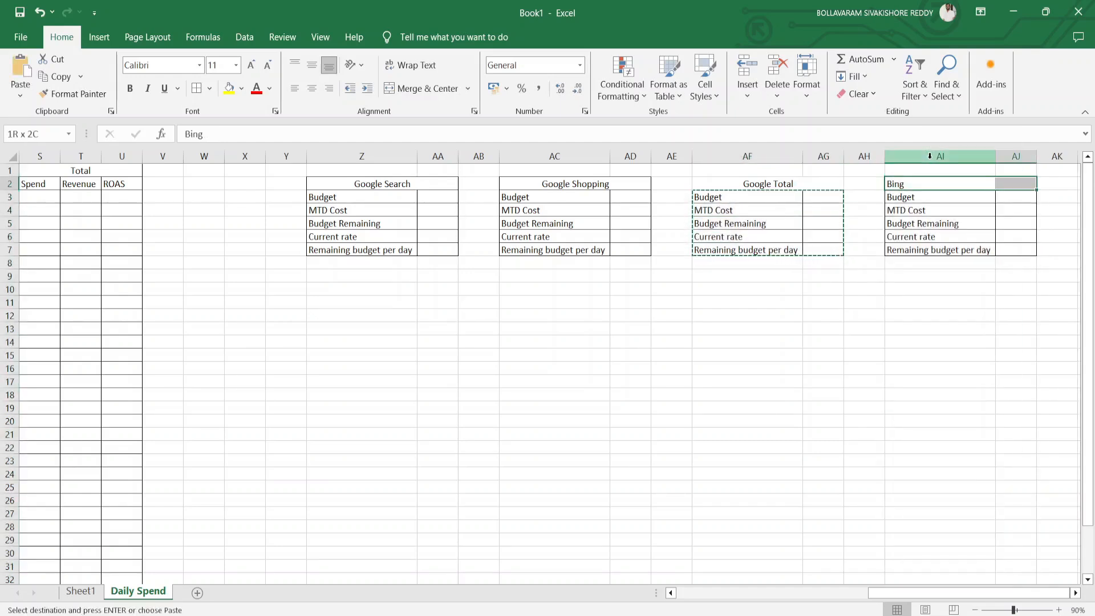
click(428, 90)
Step: Enter the heading Total in cell AL2, beyond the Bing block
key(Right)
key(Right)
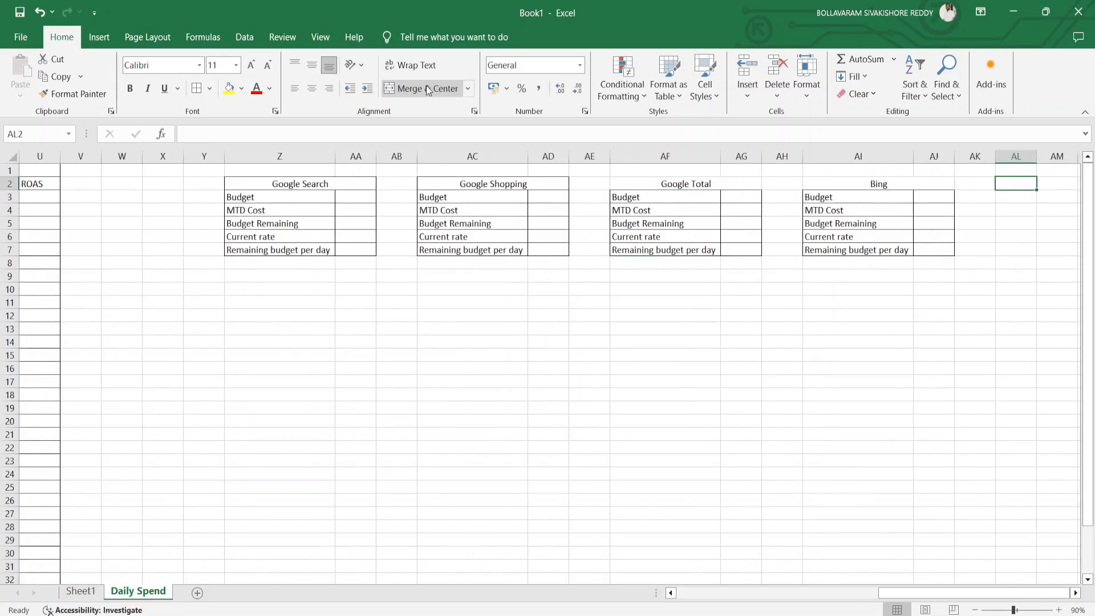
text(Total)
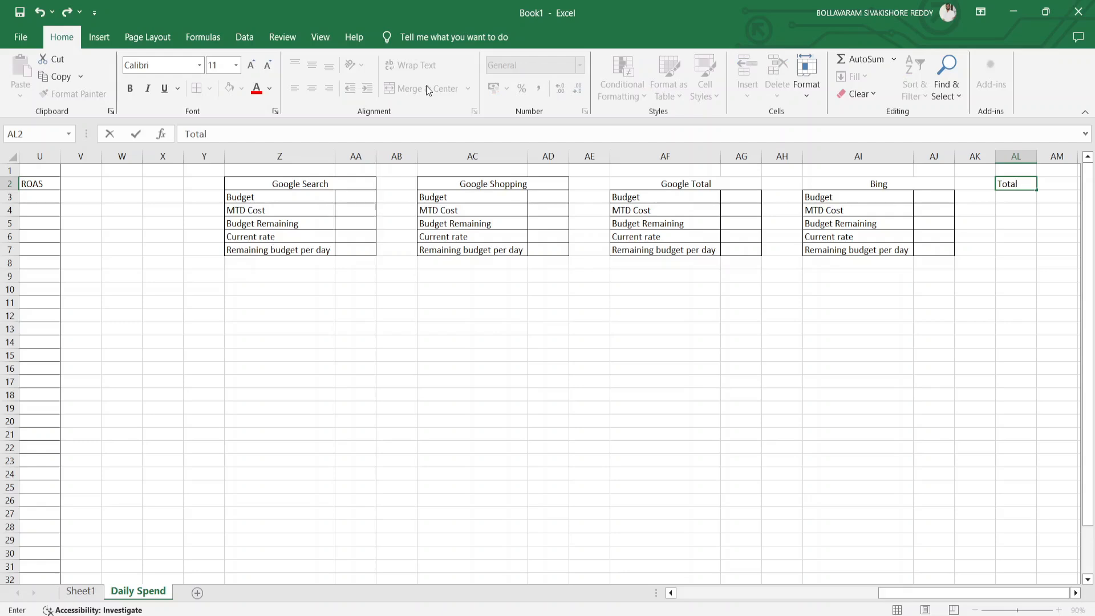
key(Return)
Step: Copy the bordered Bing rows AI3 to AJ7 into AL3 to AM7 under the Total heading
key(Left)
key(Left)
key(Left)
key(shift+Right)
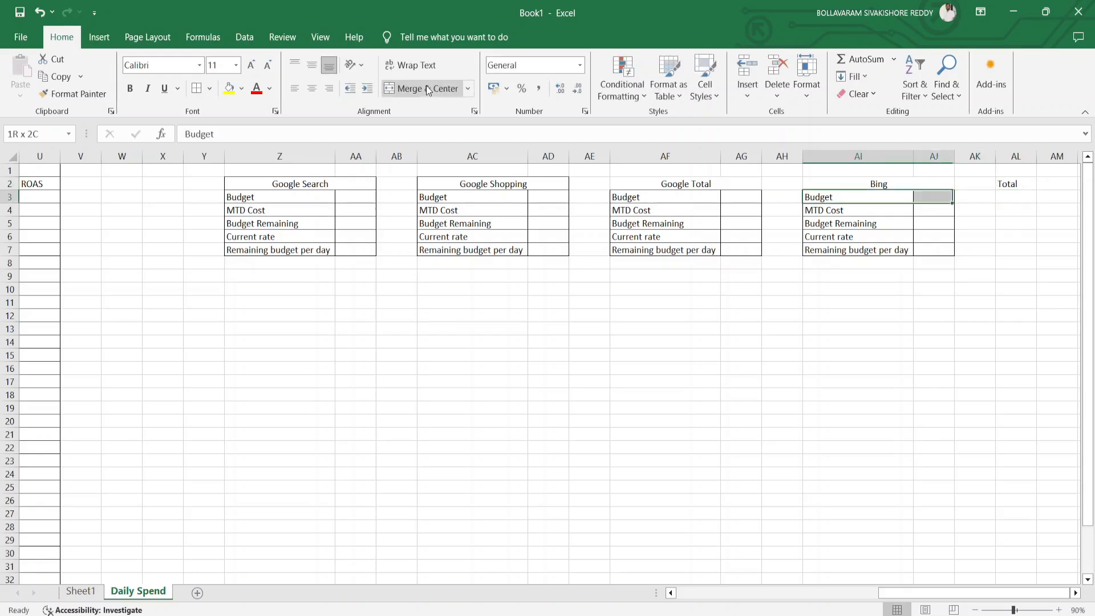
key(shift+Down)
key(shift+Down)
key(shift+Down)
key(shift+Down)
key(ctrl+c)
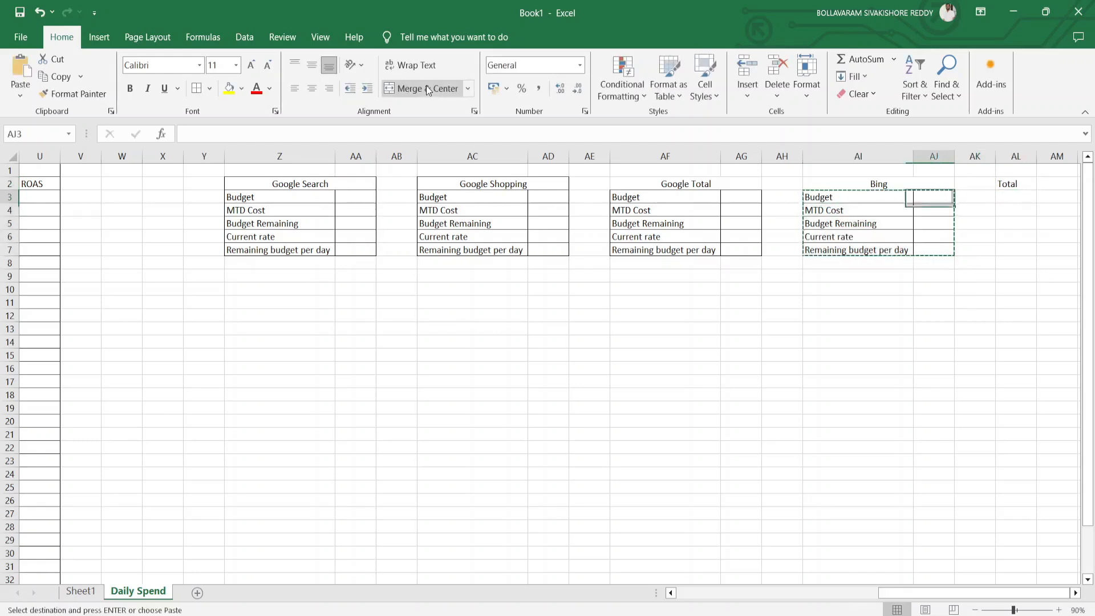
key(Right)
key(Right)
key(Right)
key(ctrl+v)
Step: Fit column AL to its labels, and merge and center the Total heading across AL2 and AM2
key(Right)
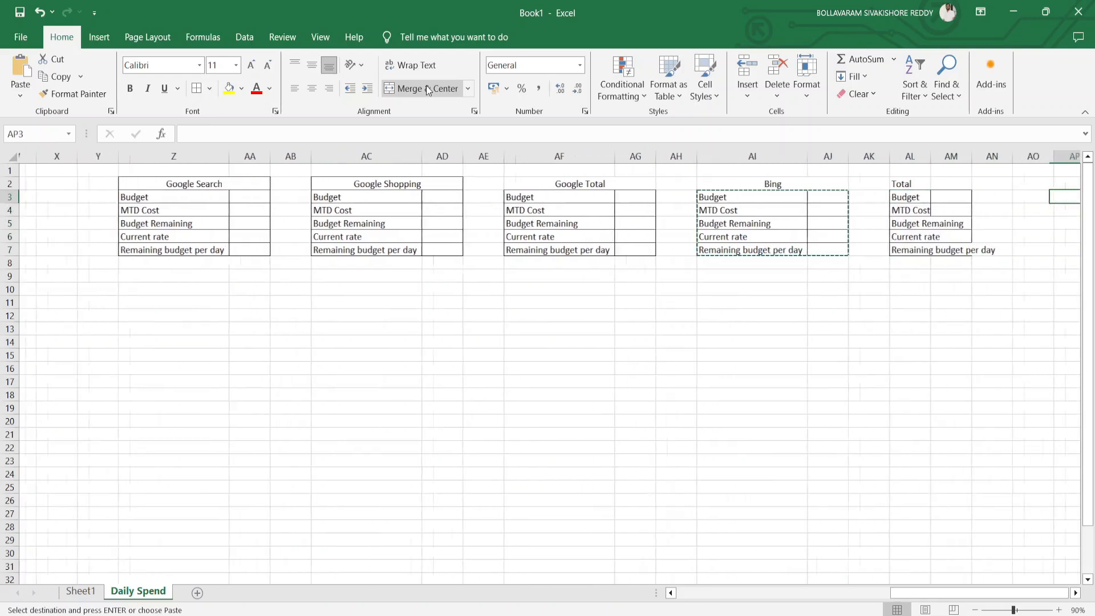
key(Left)
key(ctrl+space)
key(shift+Right)
key(shift+Right)
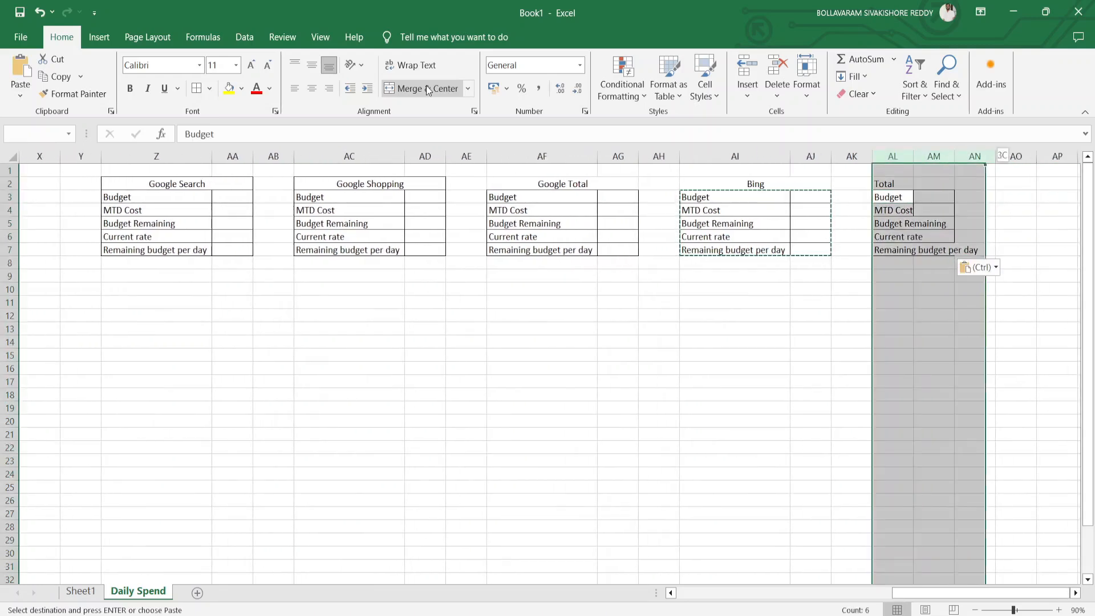
double_click(913, 156)
key(Left)
key(Up)
key(Right)
key(shift+Right)
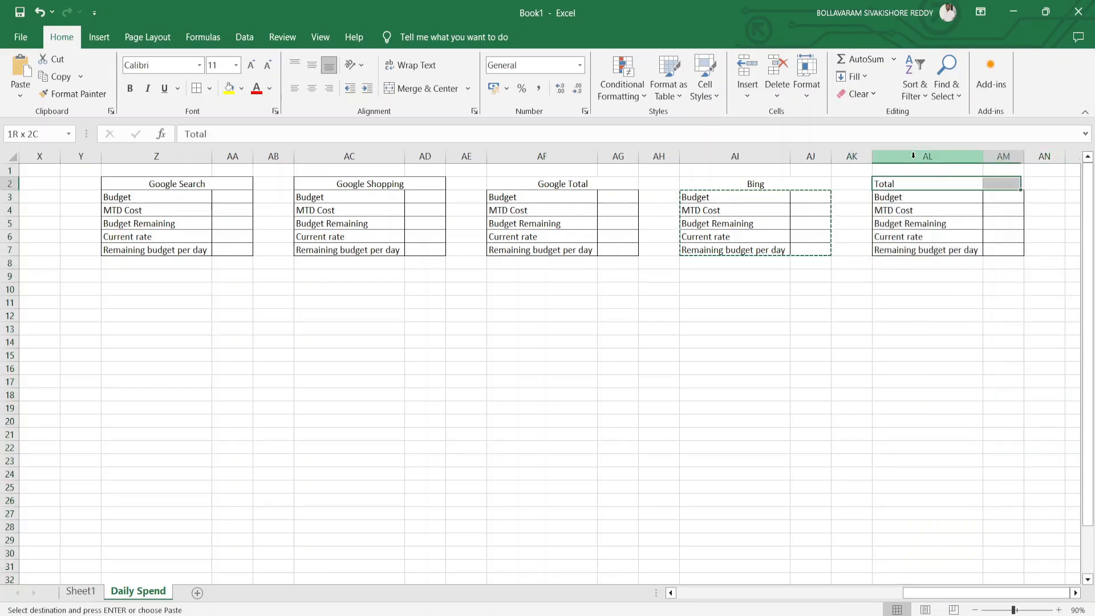
click(430, 86)
key(Down)
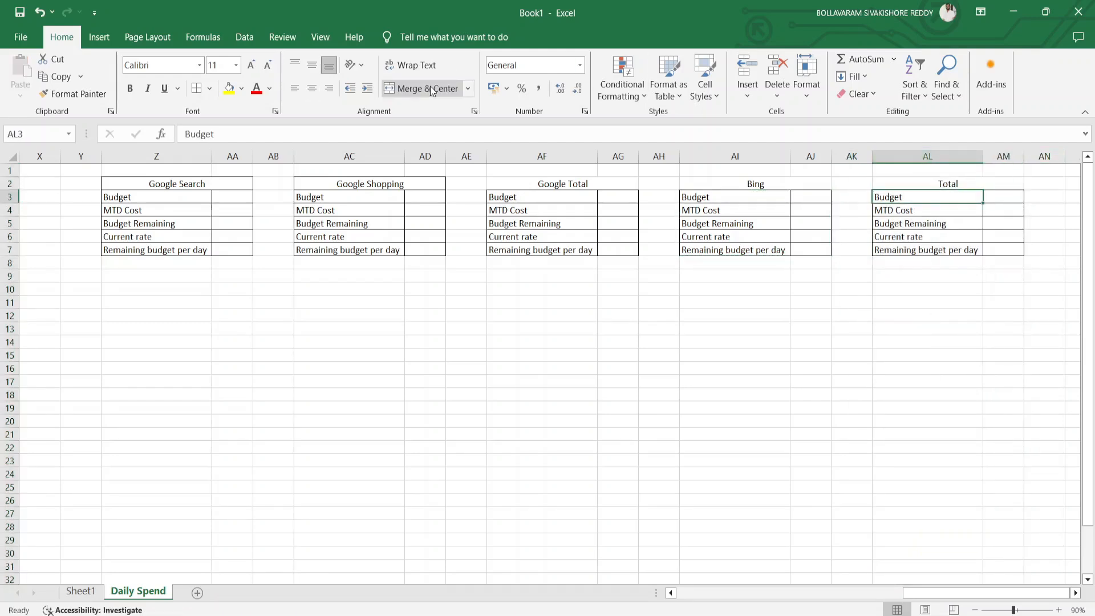
key(Up)
key(shift+Down)
key(shift+Down)
key(shift+Down)
key(shift+Down)
key(shift+Down)
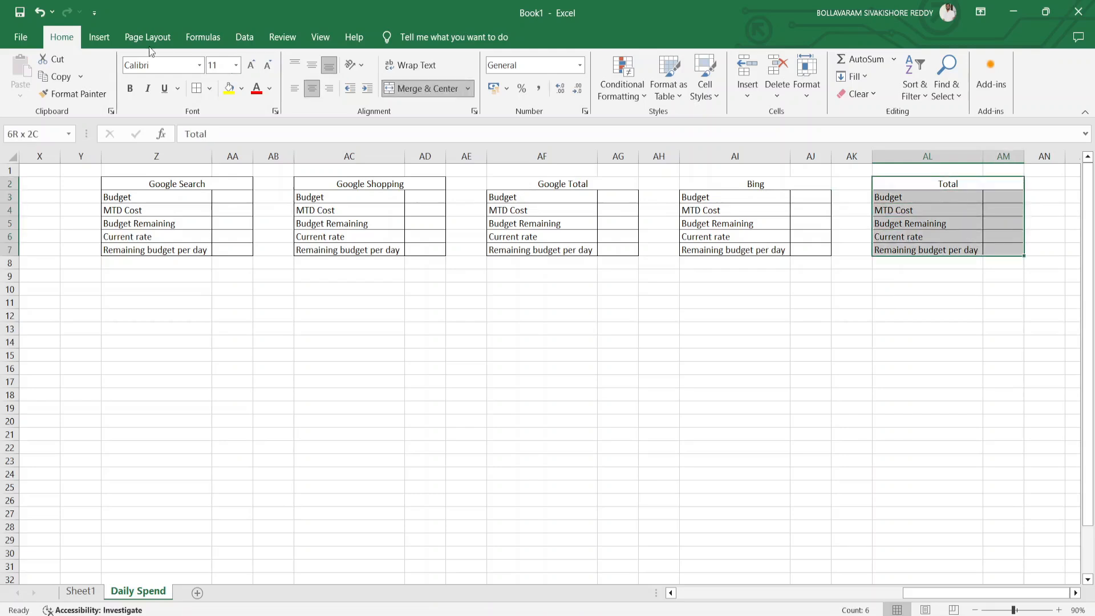
key(Left)
key(Left)
key(Left)
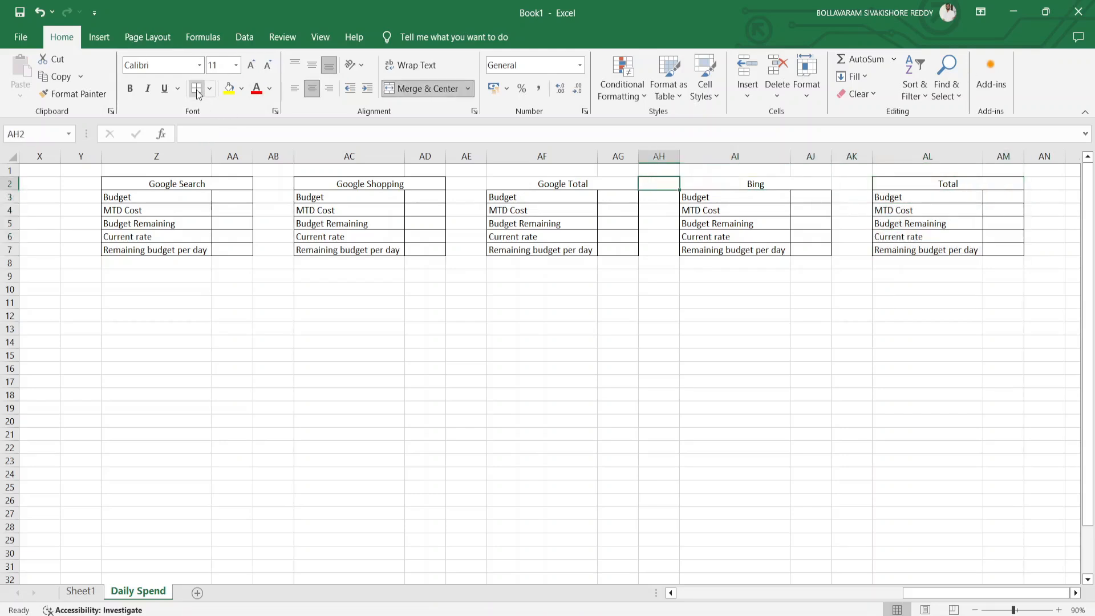
key(Right)
key(shift+Down)
key(shift+Down)
key(shift+Down)
key(shift+Down)
key(shift+Down)
key(Left)
key(Left)
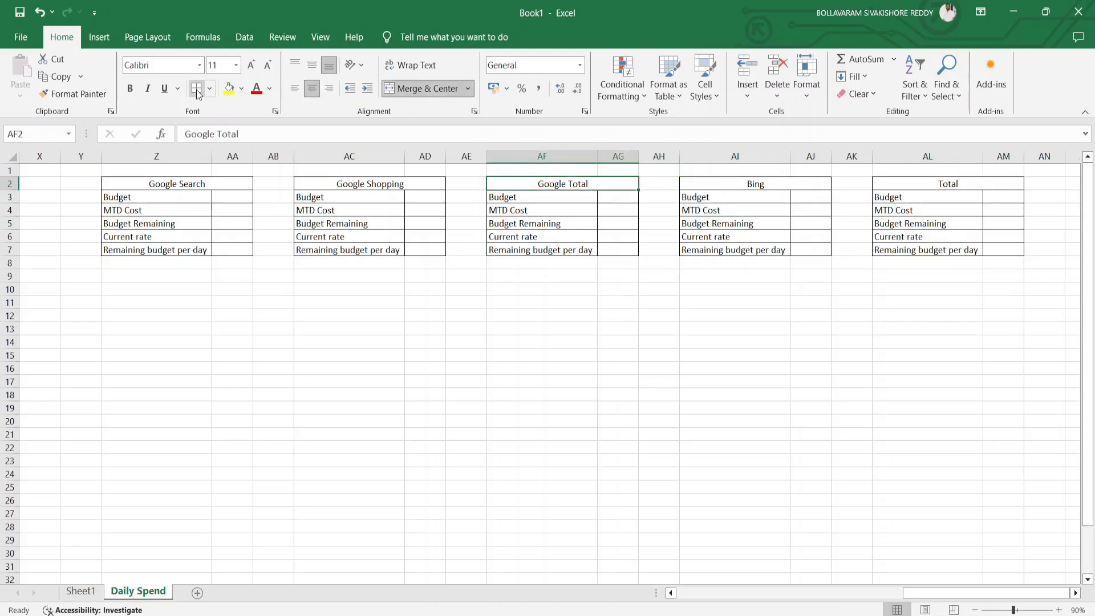
key(shift+Down)
key(shift+Down)
key(shift+Down)
key(shift+Down)
key(shift+Down)
key(Left)
key(Left)
key(Left)
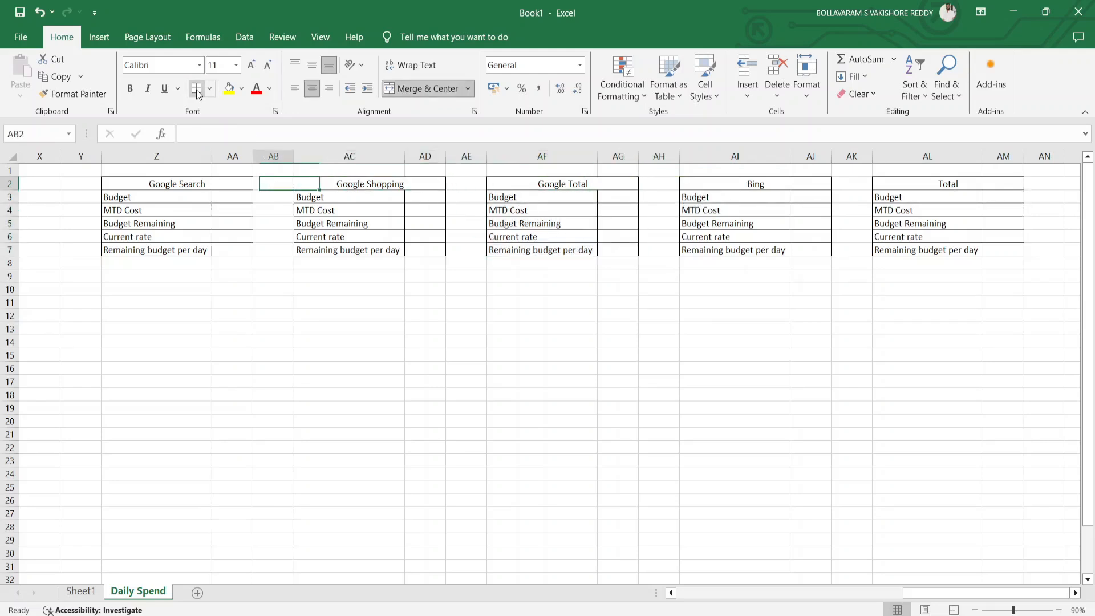
key(Down)
key(Down)
key(Down)
key(Down)
key(Down)
key(Left)
key(Up)
key(Up)
key(Up)
key(Up)
key(Up)
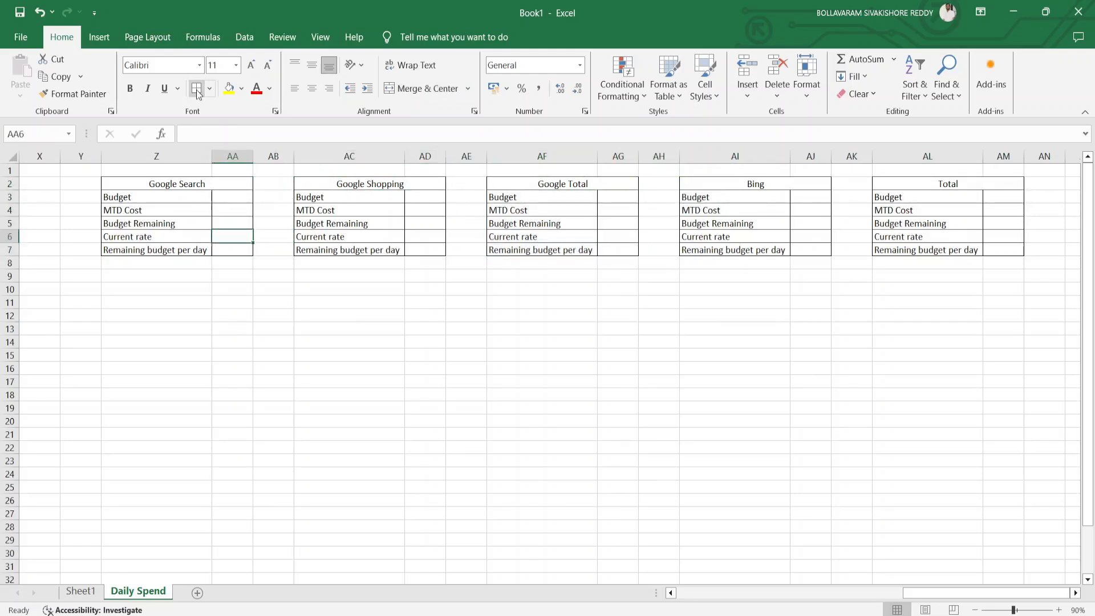
key(Up)
key(Right)
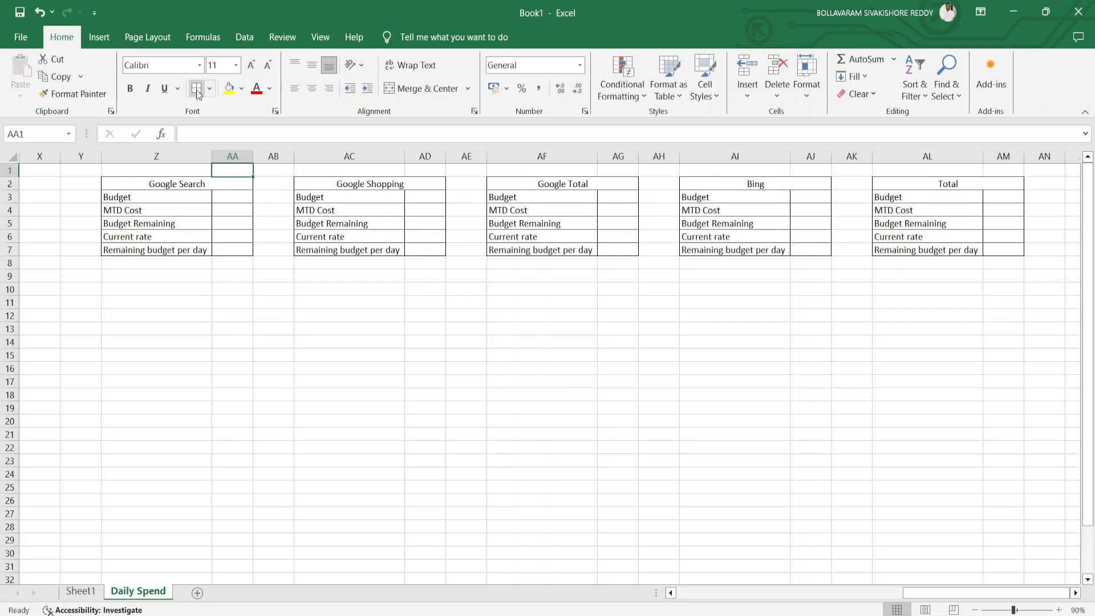
key(Left)
key(Down)
key(shift+Right)
key(shift+Right)
key(ctrl+shift+Right)
key(ctrl+Left)
key(ctrl+Left)
Step: Apply all borders to Z2 through AM7, covering all five summary blocks and the gaps between them
key(Right)
key(Right)
key(Right)
key(Right)
key(Right)
key(Right)
key(Right)
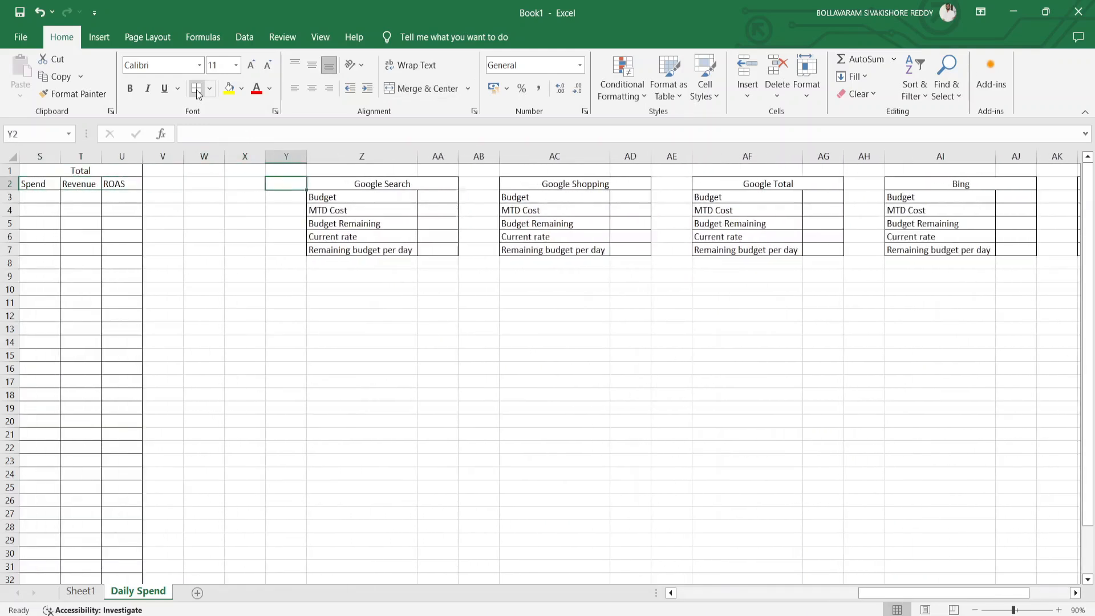
key(shift+Right)
key(shift+Right)
key(shift+Right)
key(shift+Right)
key(shift+Right)
key(shift+Right)
key(shift+Right)
key(shift+Right)
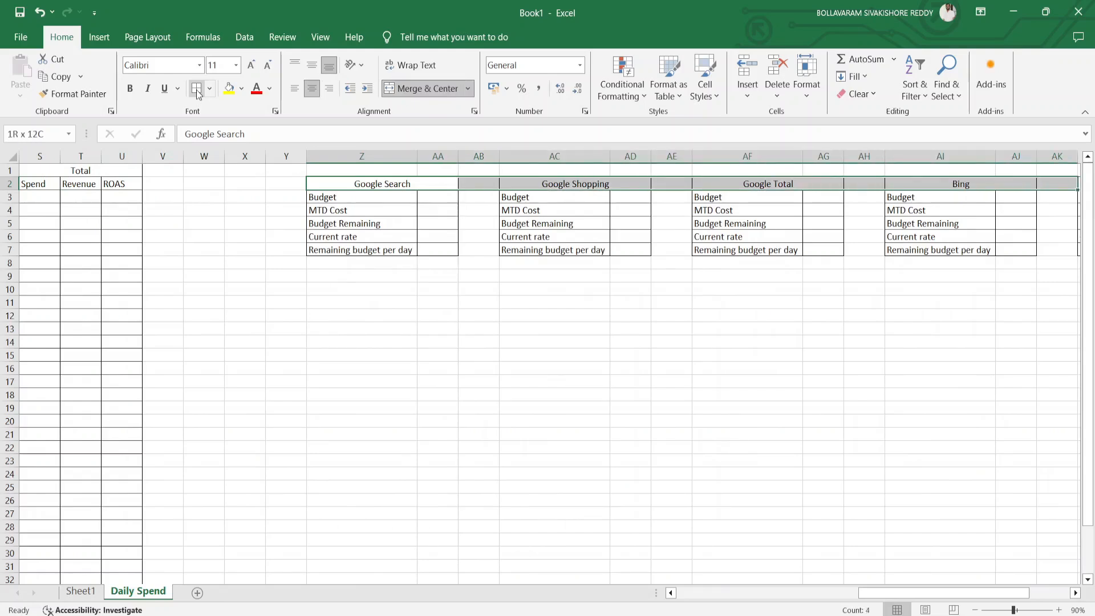
key(shift+Down)
key(shift+Down)
key(shift+Down)
key(shift+Down)
key(shift+Down)
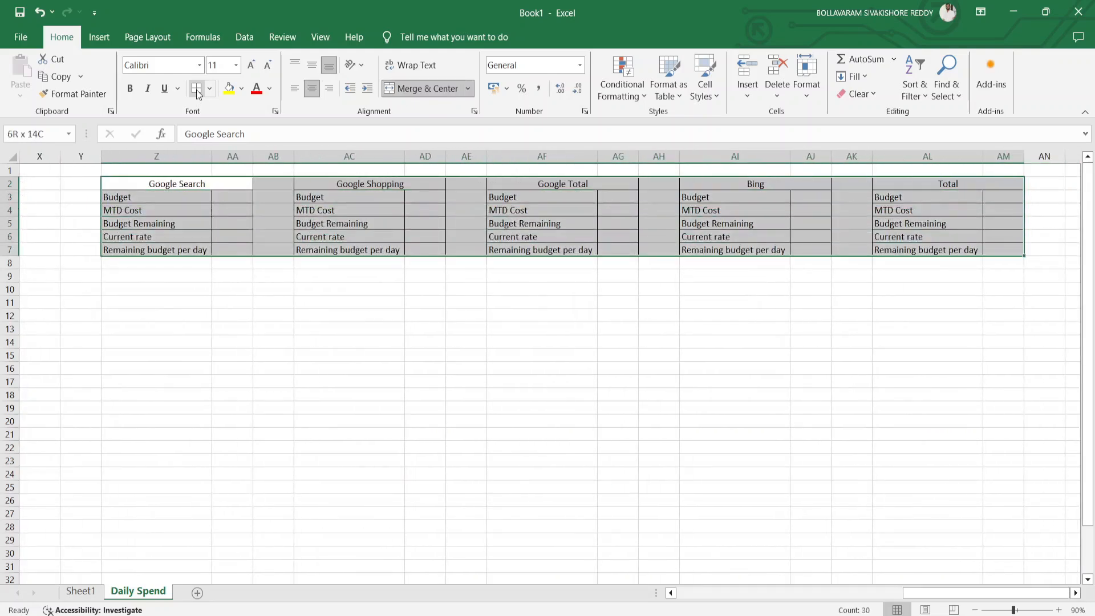
click(198, 88)
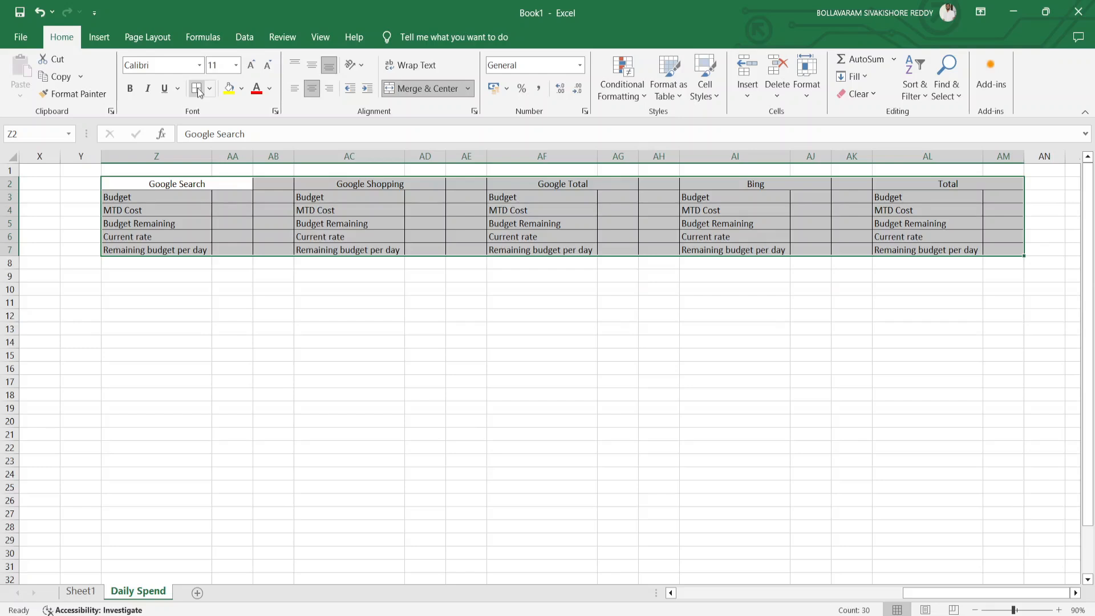
key(Up)
key(shift+Right)
key(shift+Right)
key(shift+Right)
key(shift+Right)
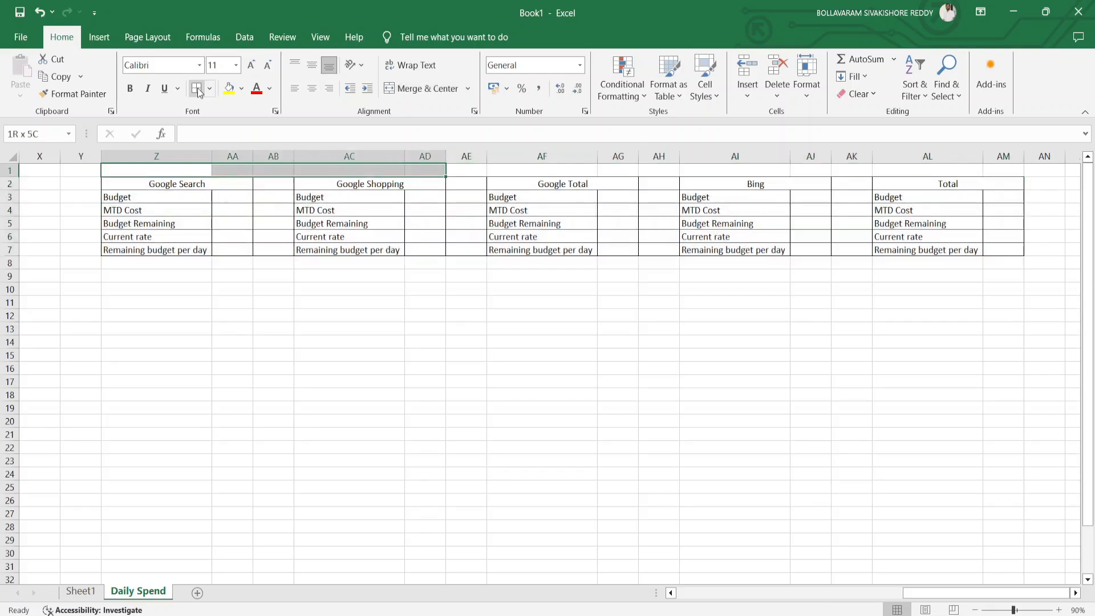
key(Down)
key(Down)
key(Down)
key(Up)
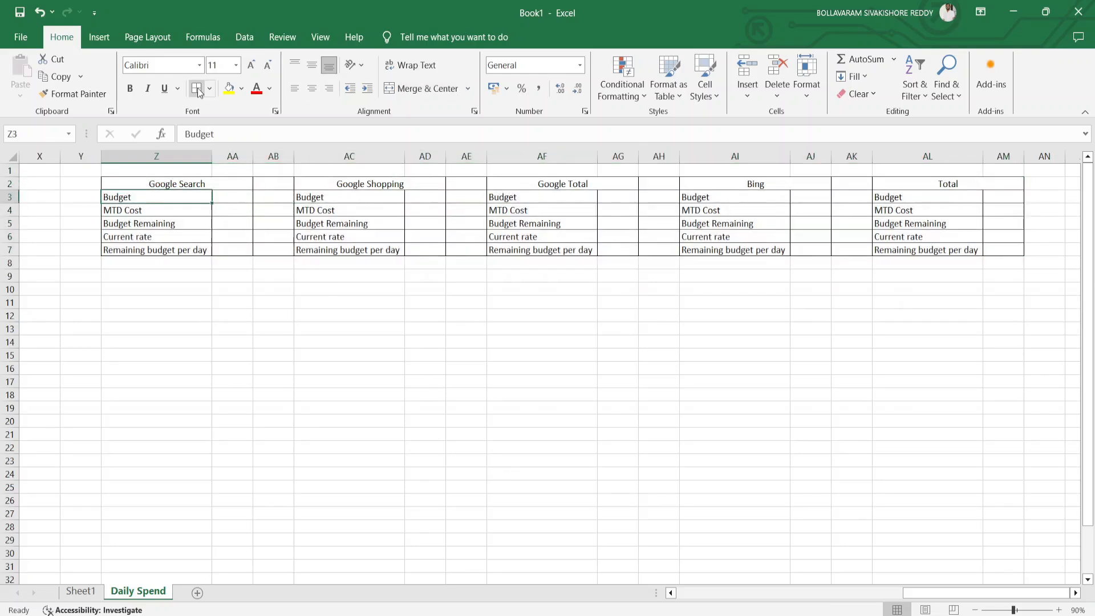
key(Up)
Step: Enter the label Current Month Start date in cell AC14, below the summary blocks
key(Down)
key(Down)
key(Down)
key(Down)
key(Down)
key(Down)
key(Down)
key(Down)
key(Down)
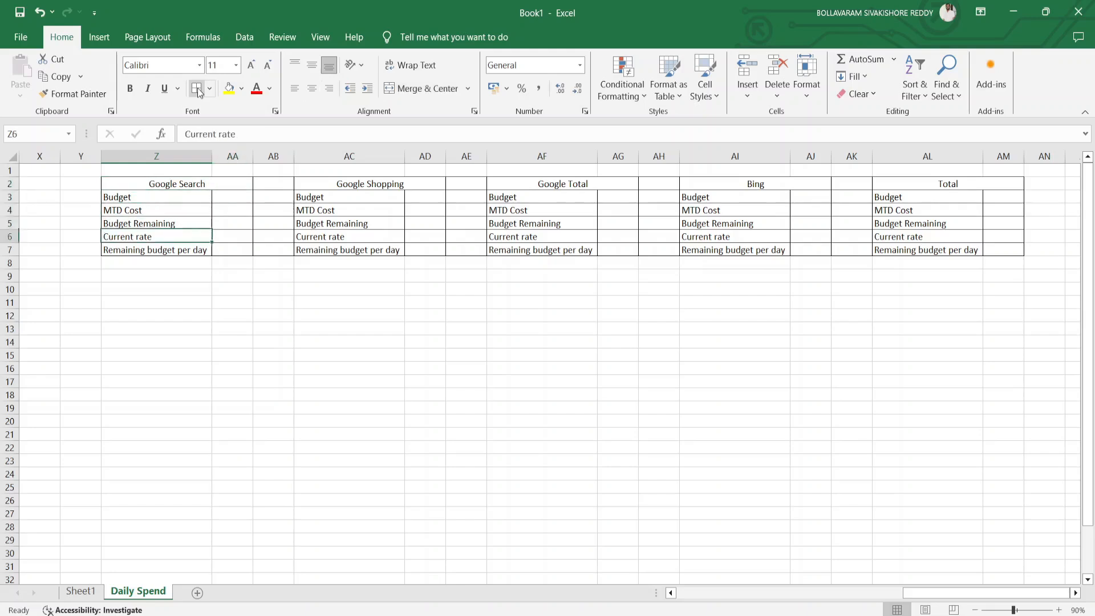
key(Down)
key(Right)
key(Right)
key(Down)
key(Down)
key(Right)
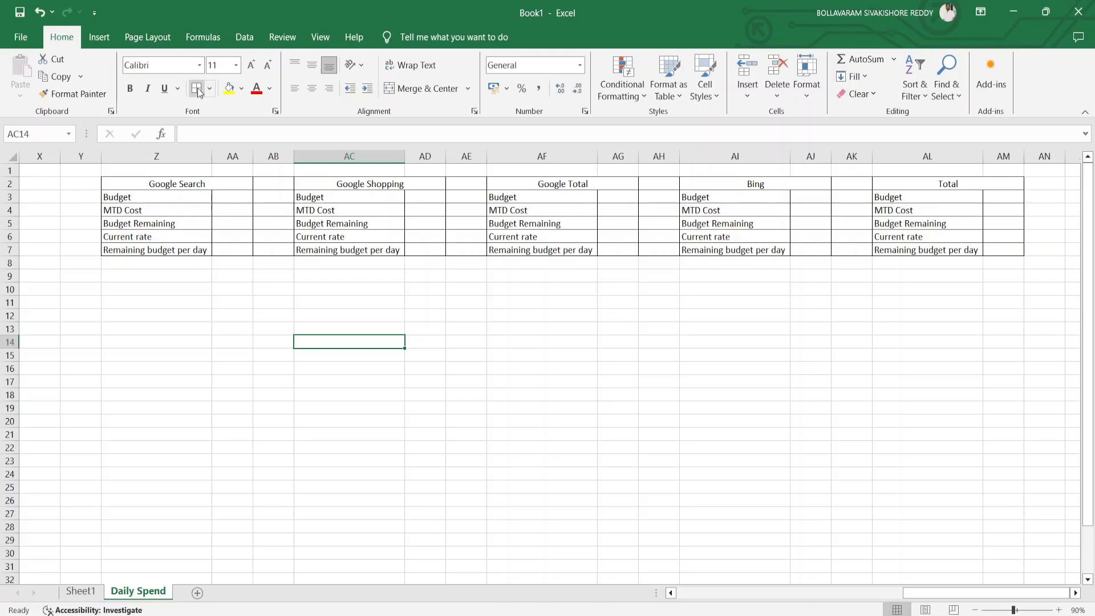
text(Current )
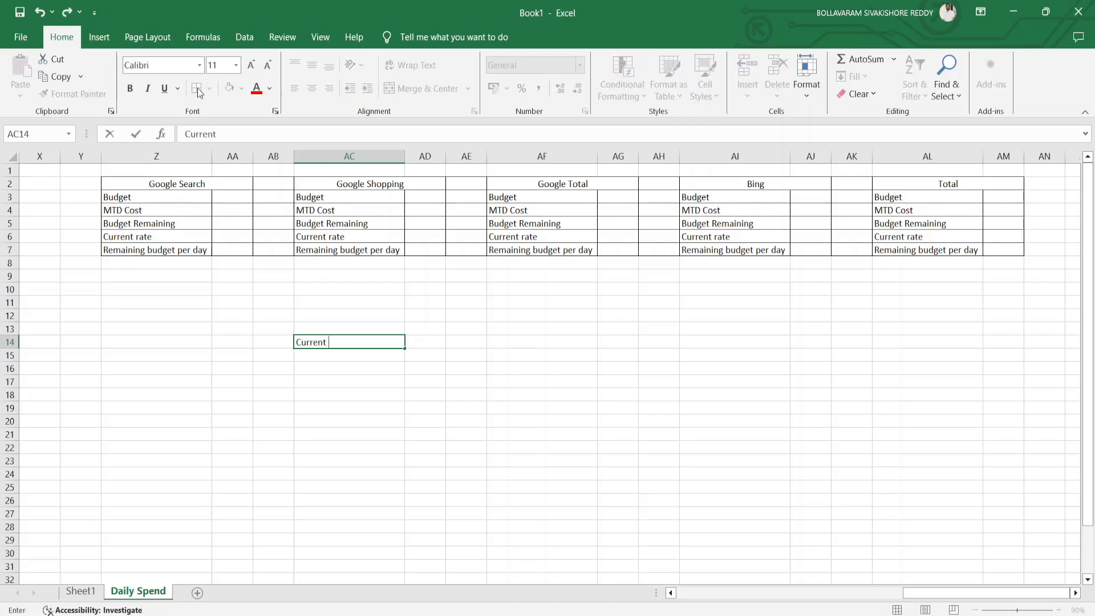
text(Month Start date)
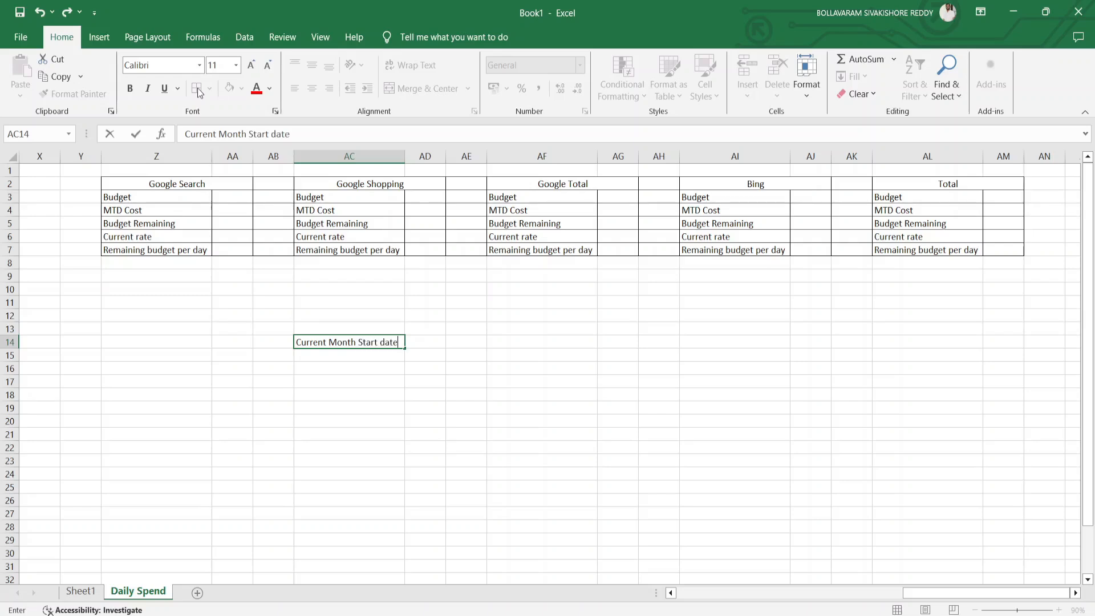
key(Return)
Step: Enter the label Current date in cell AC15
text(c)
key(BackSpace)
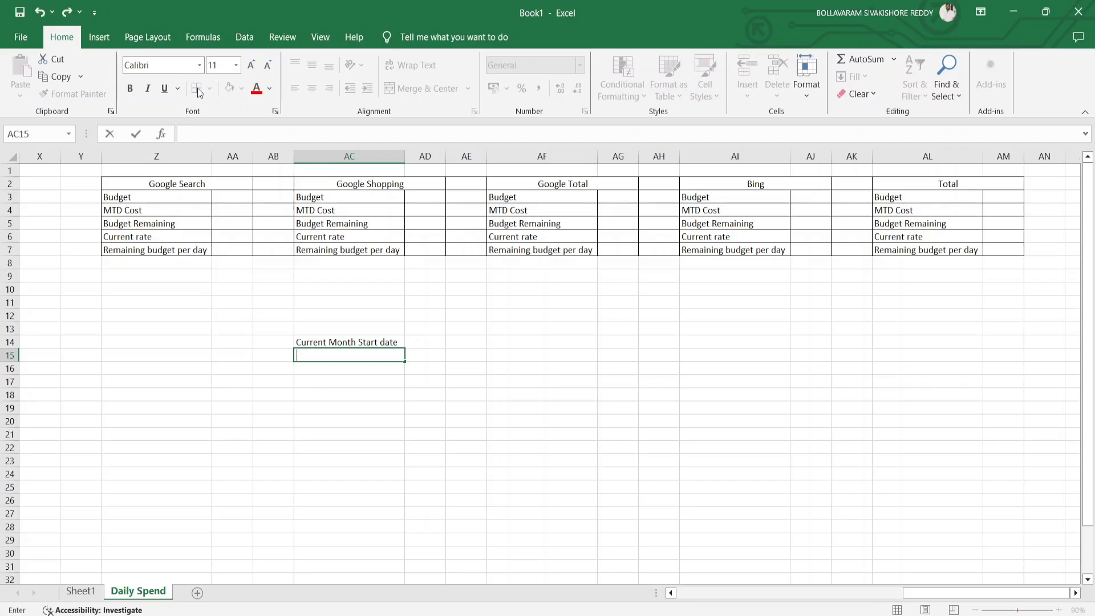
text(Current)
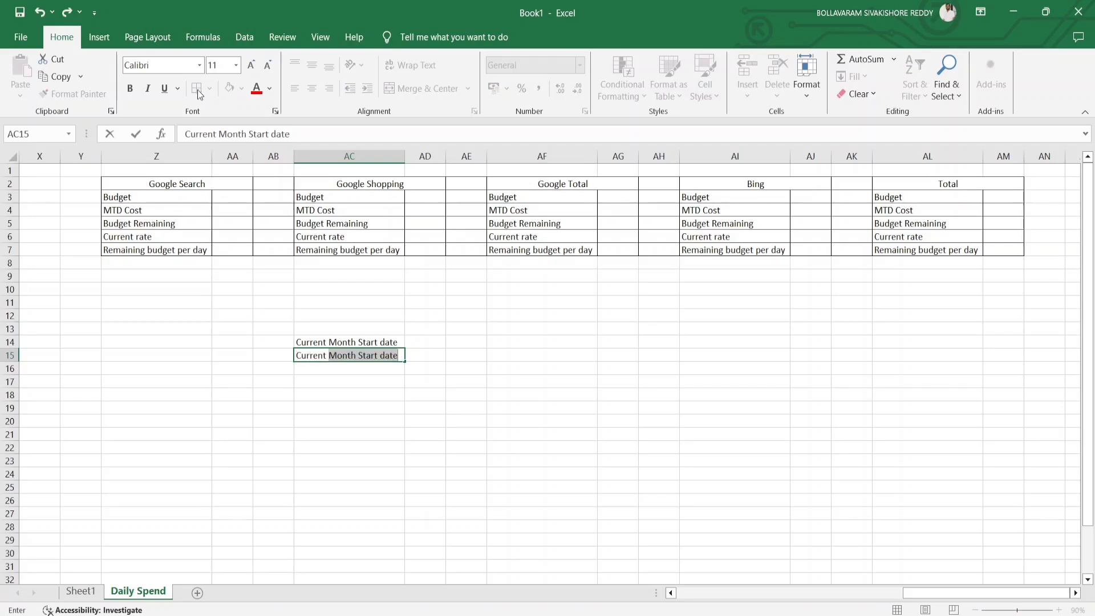
key(BackSpace)
text(da)
key(Return)
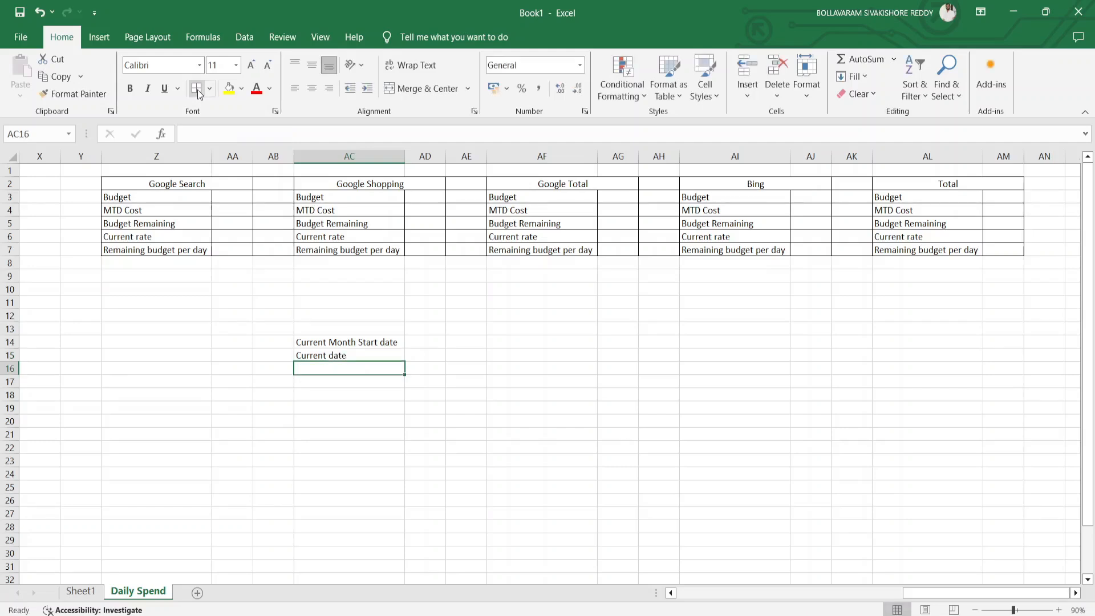
Step: Enter the label Current Month End Date in cell AC16
text(Current)
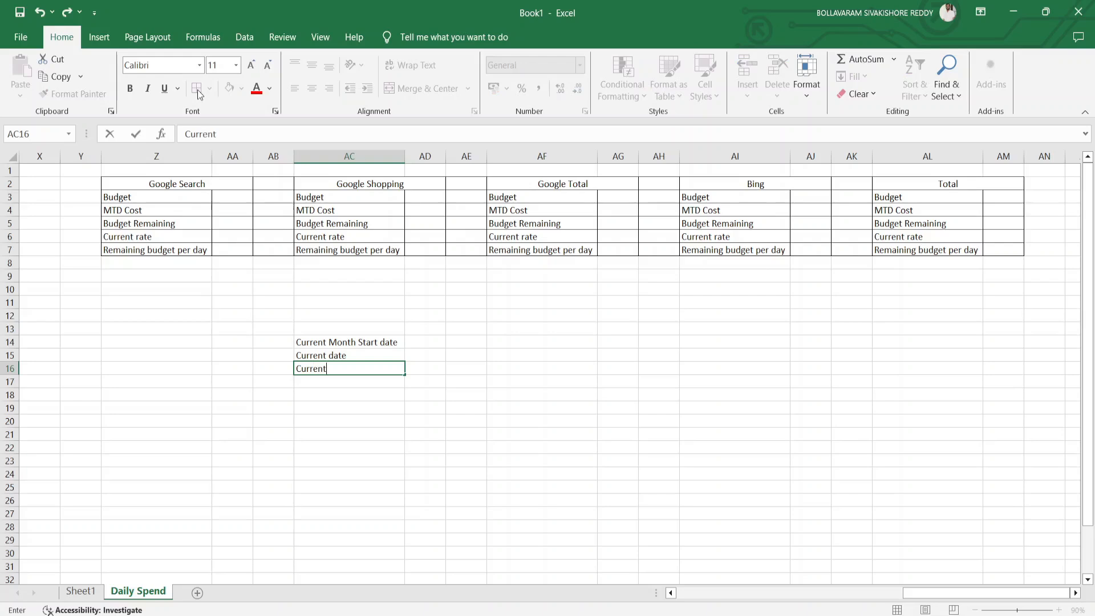
text( Mont)
key(BackSpace)
key(BackSpace)
text(onth Ed)
key(BackSpace)
text(nd Date)
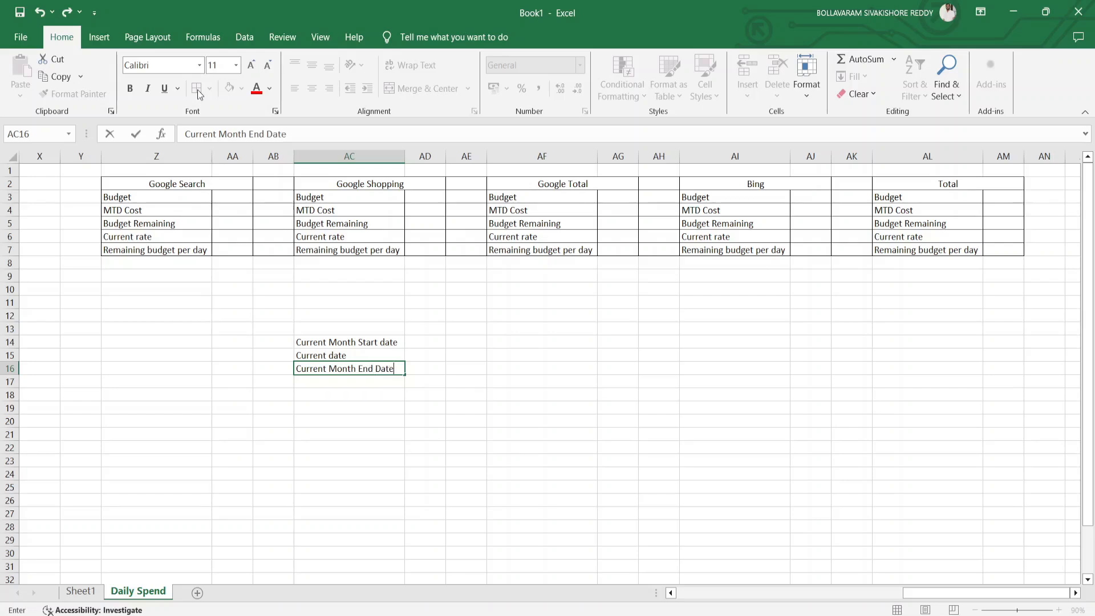
key(Return)
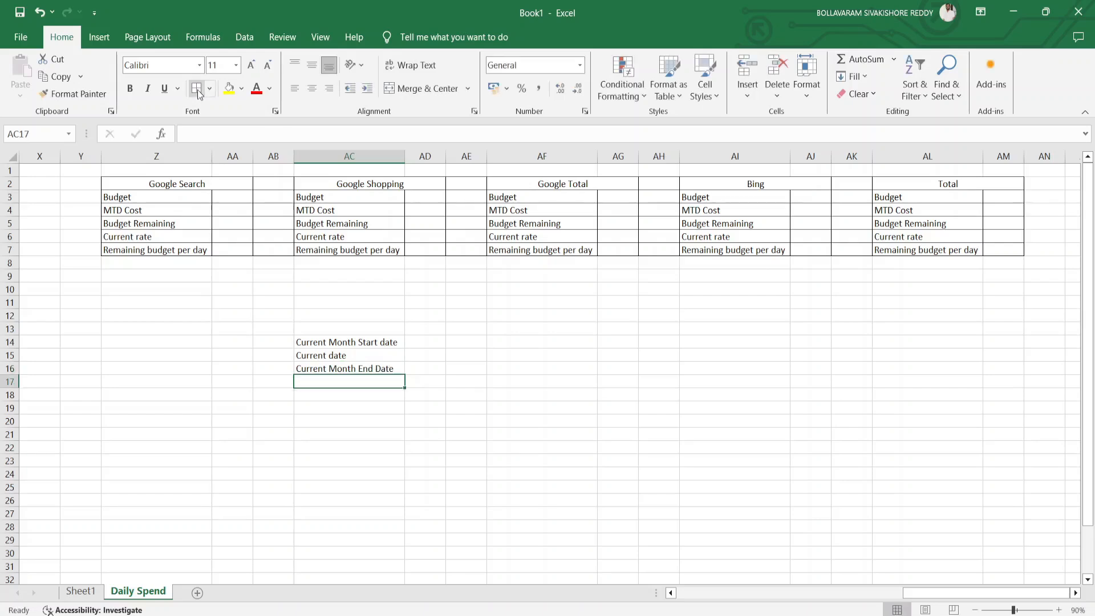
Step: Enter the label Days So far in cell AC17
text(Days )
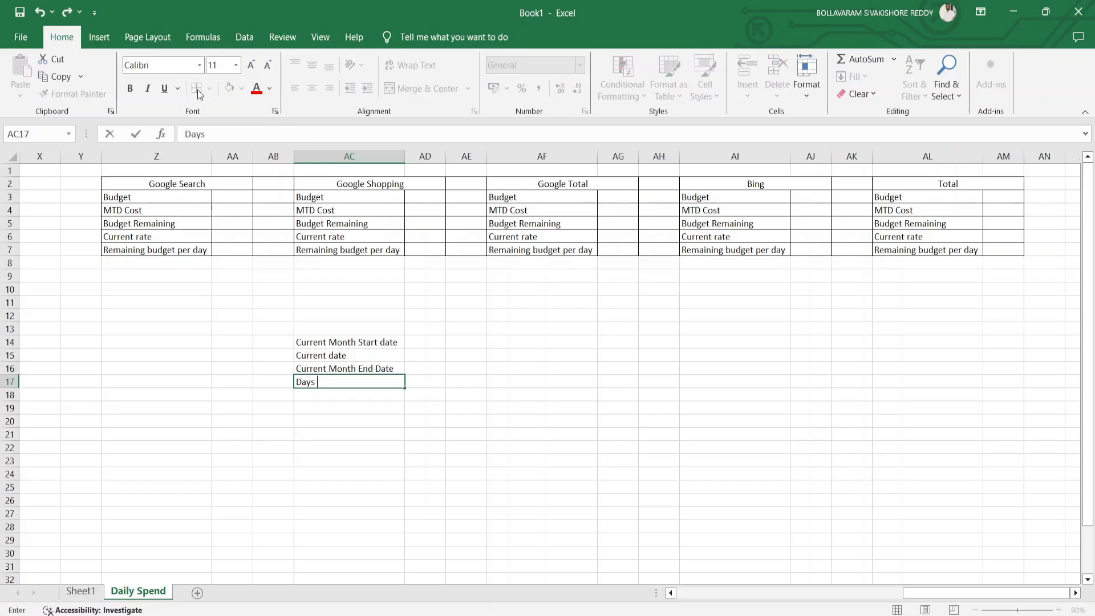
text(So fo)
key(BackSpace)
key(BackSpace)
key(Return)
Step: Enter the label Days in current month in cell AC18
text(Day)
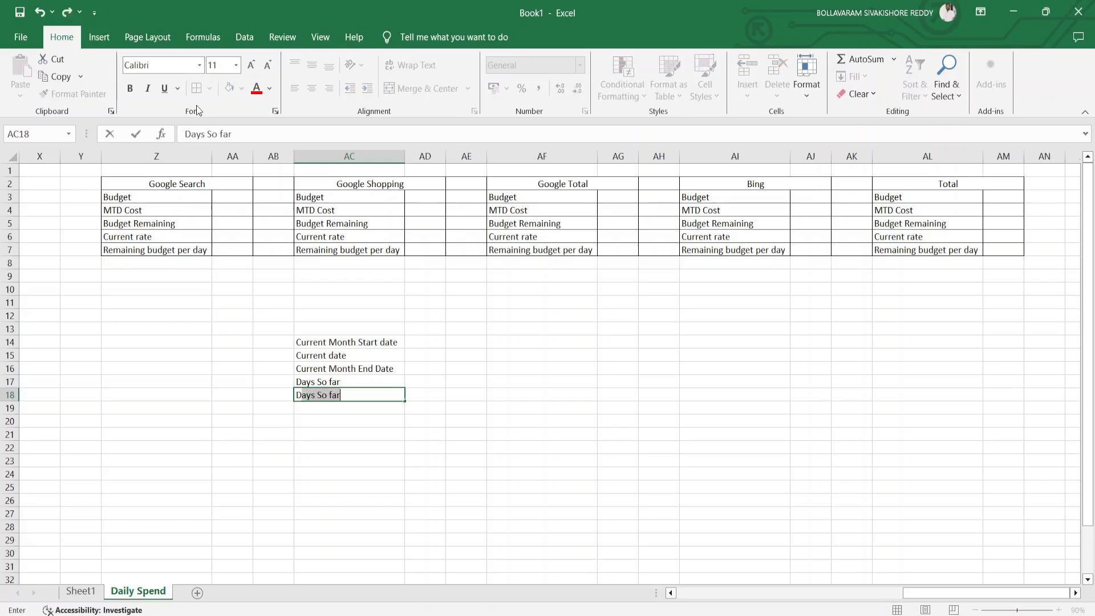
text(s in the)
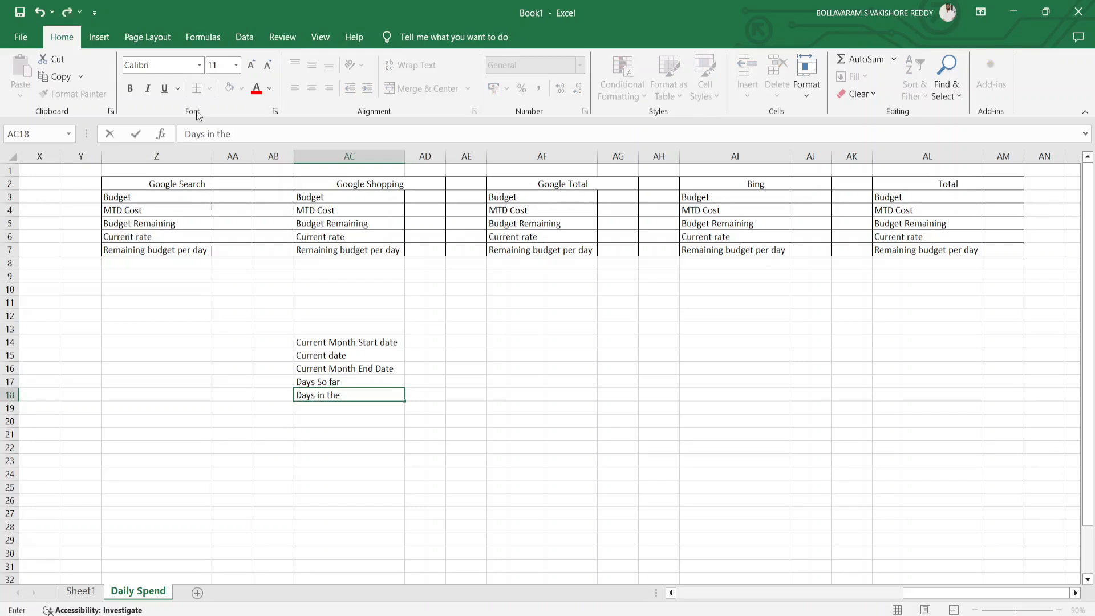
key(BackSpace)
key(BackSpace)
text(current month)
key(Return)
Step: Enter the label Days remaining in cell AC19
text(Days)
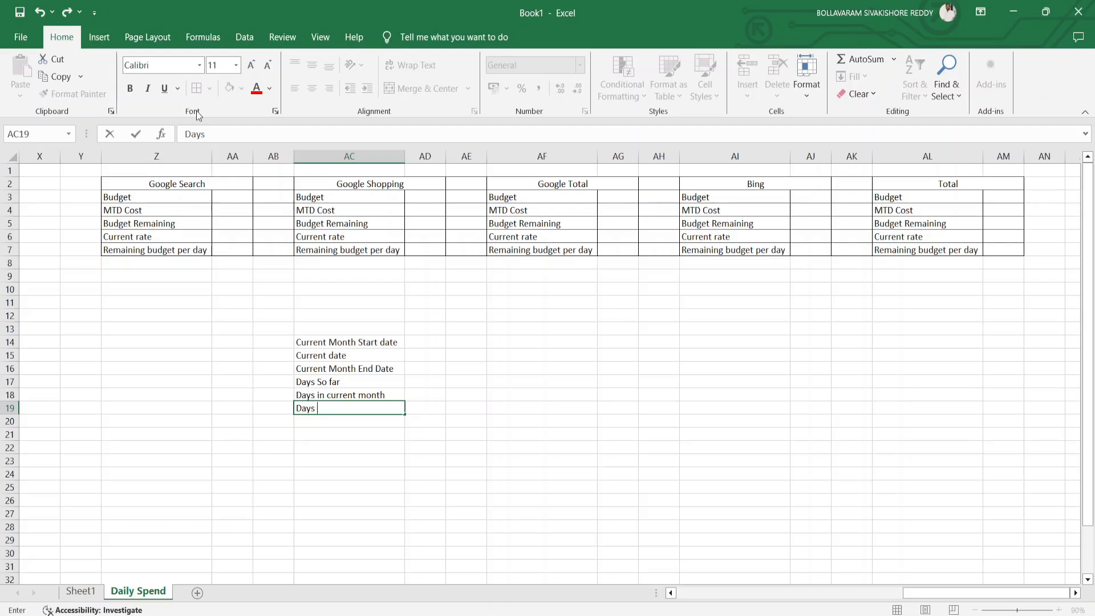
text(remainin)
key(BackSpace)
text(ng)
key(Return)
Step: Enter 01-09-2024 as the Current Month Start date in cell AD14
key(Up)
key(Up)
key(Up)
key(Up)
key(Up)
key(Up)
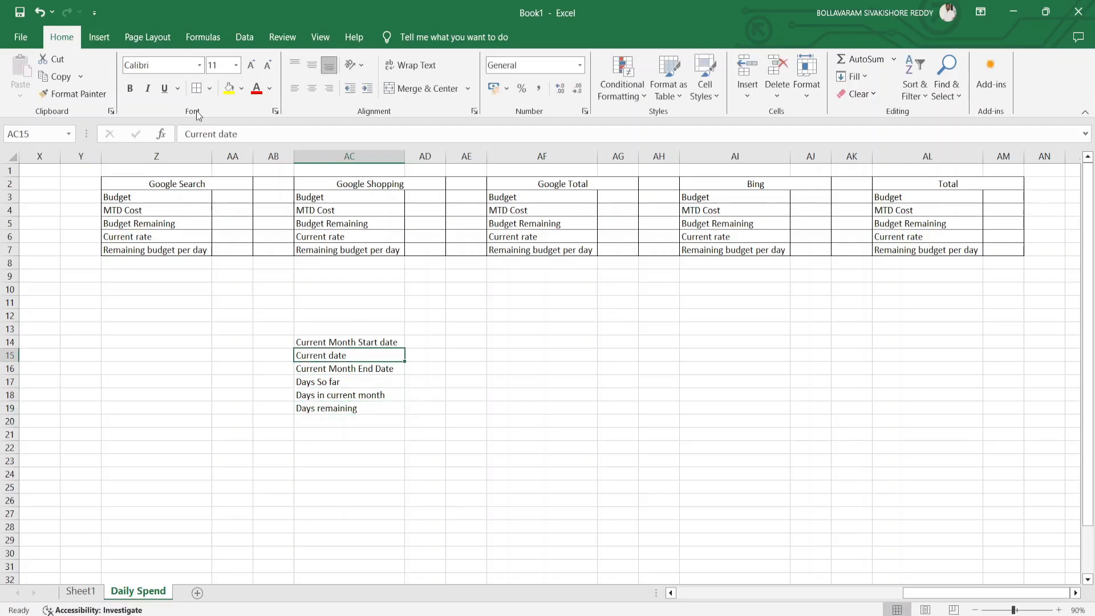
key(Right)
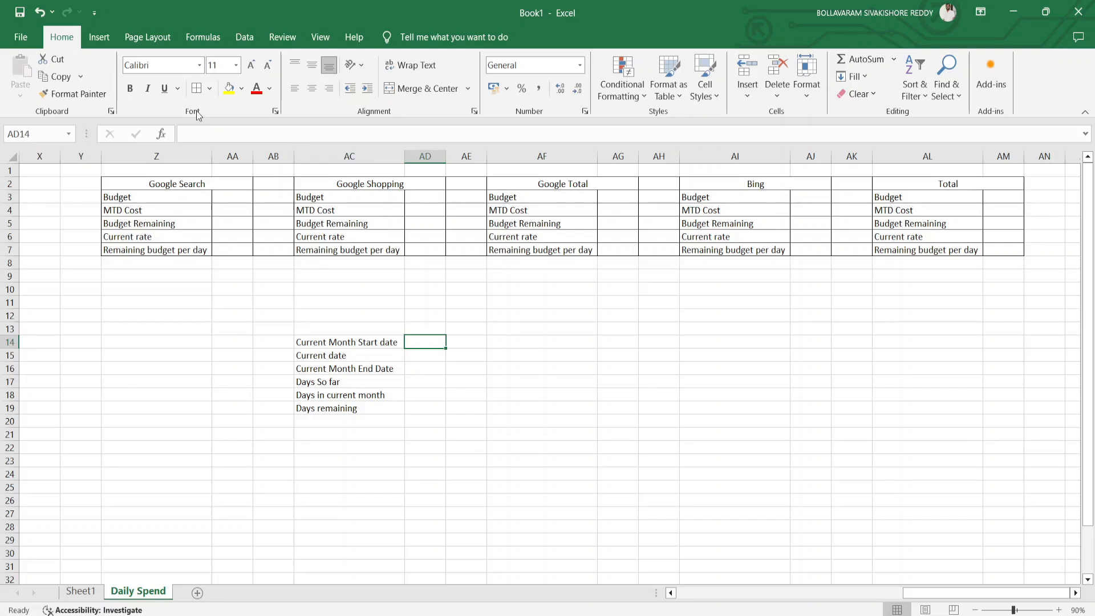
text(01)
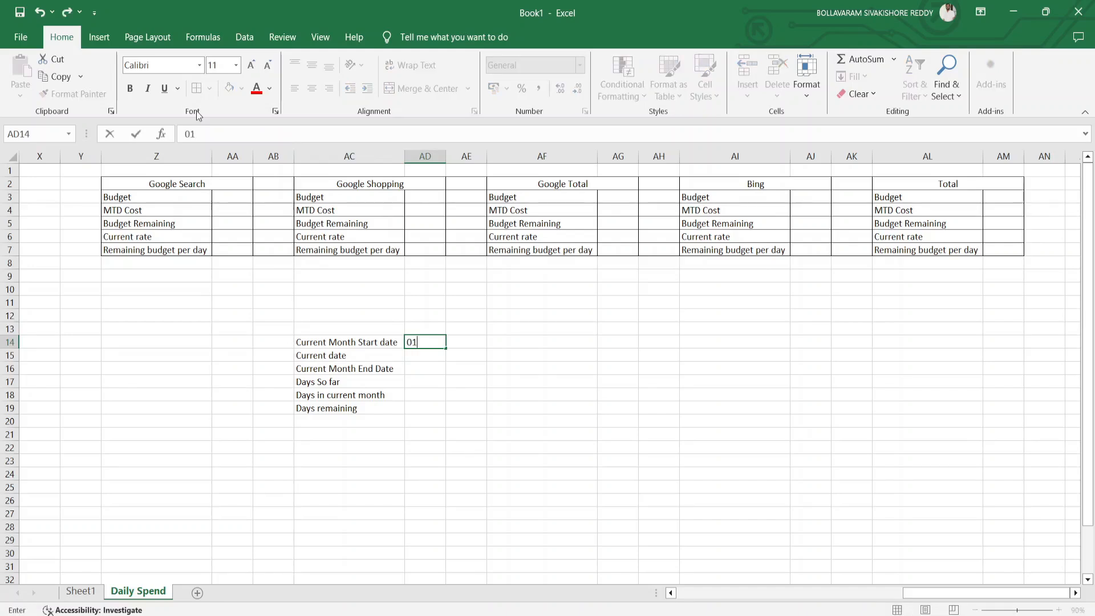
text(-09-2024)
key(Return)
Step: Enter 03-09-2024 as the Current date in cell AD15
key(Left)
key(Up)
key(Right)
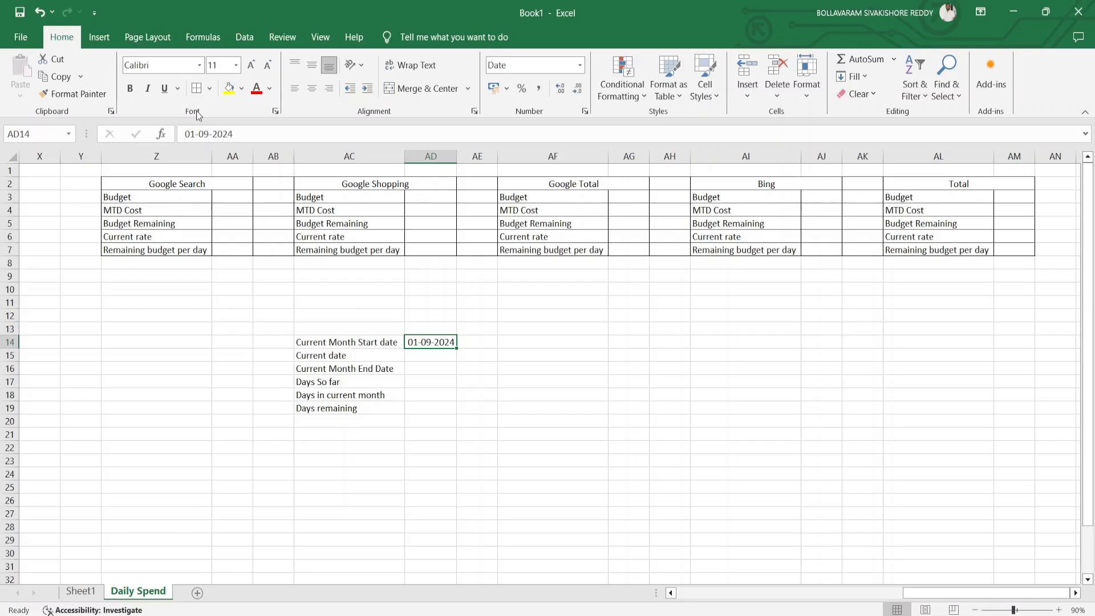
key(Down)
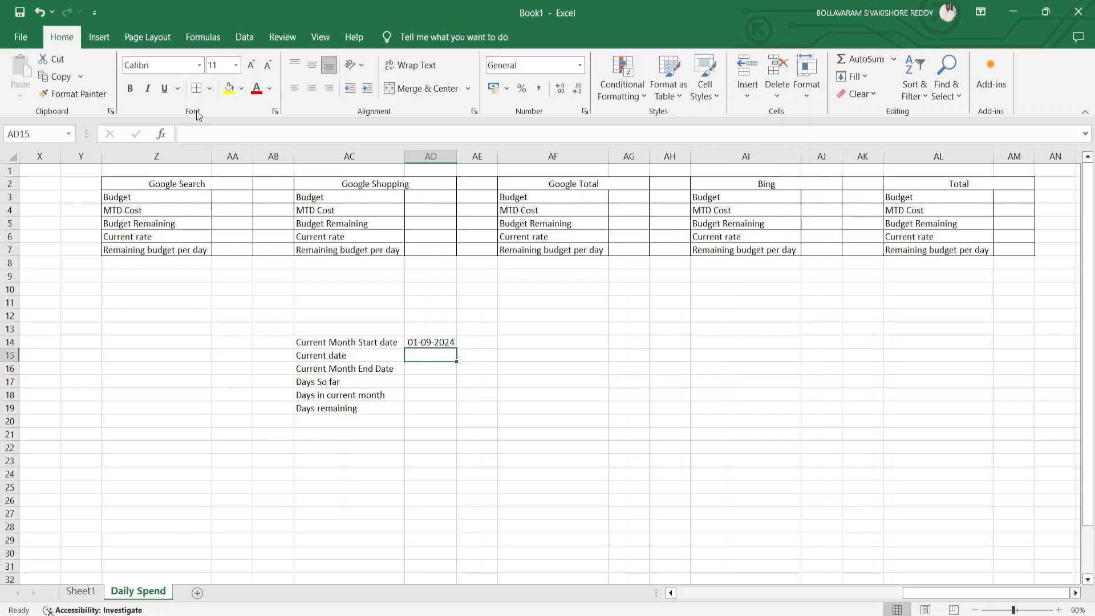
text(03)
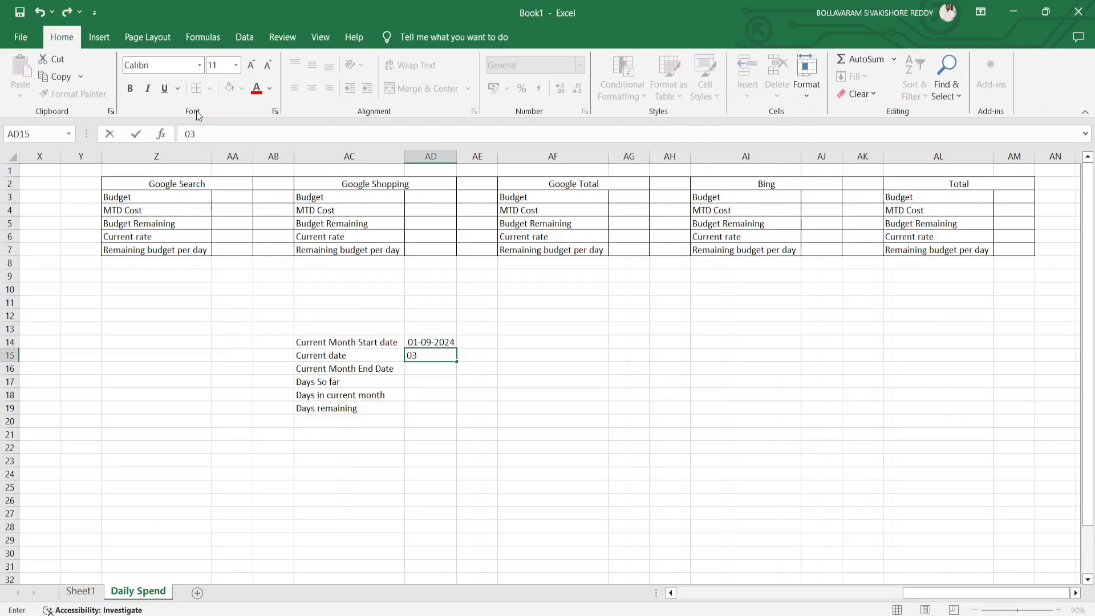
text(-09-2024)
key(Return)
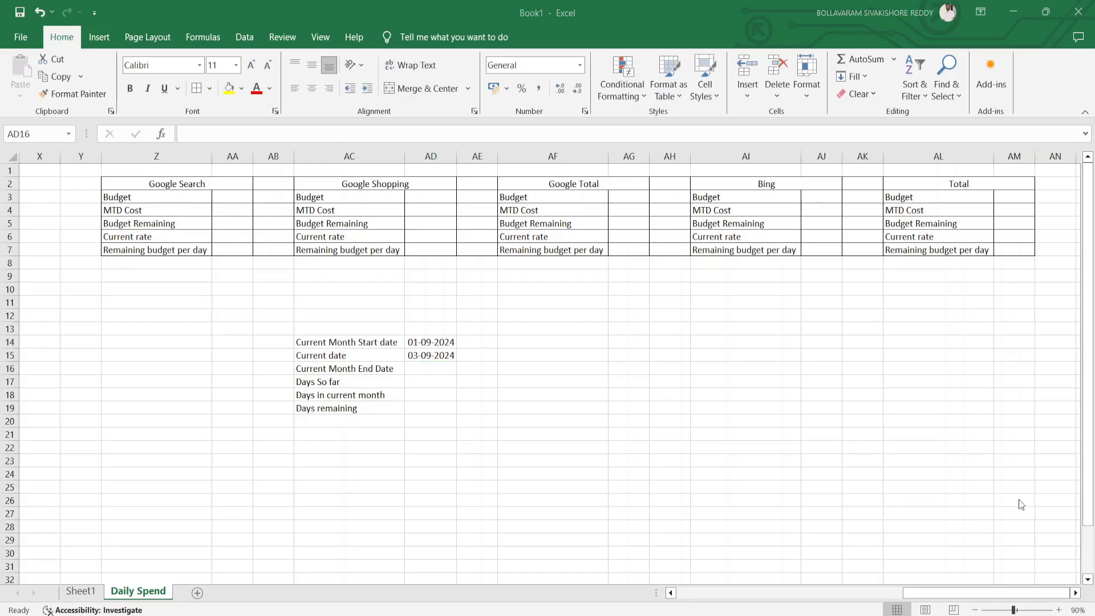
Step: Enter 30-09-2024 as the Current Month End Date in cell AD16
click(424, 369)
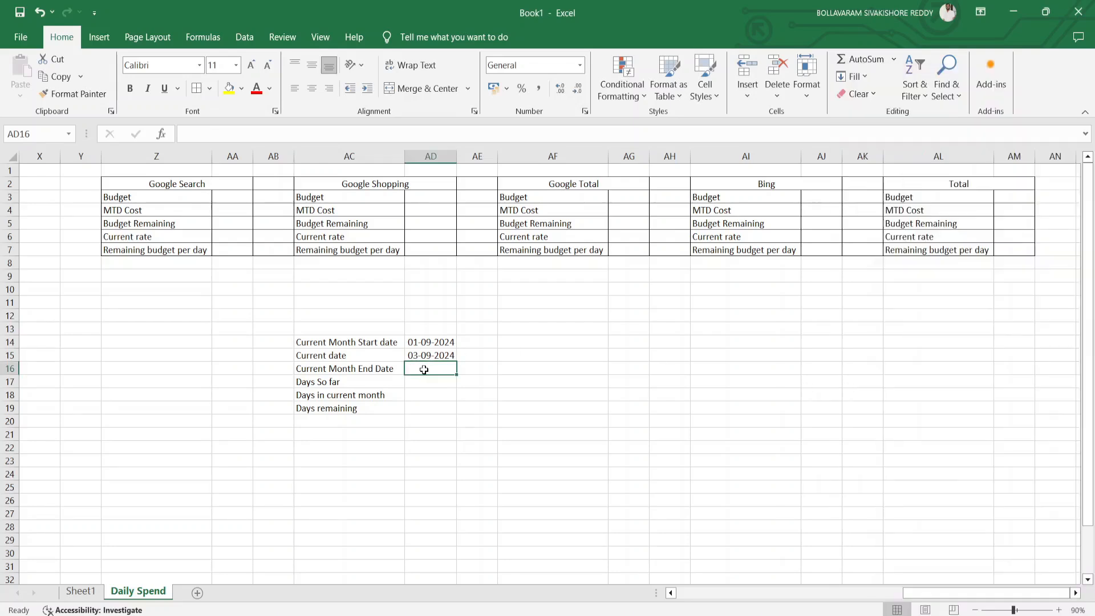
text(30)
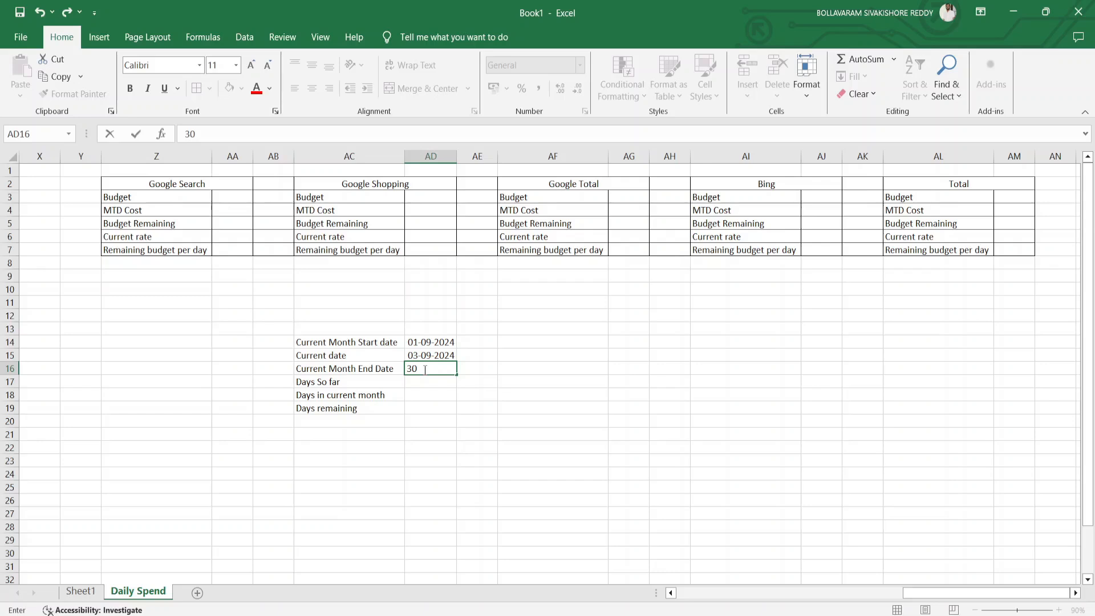
text(-09-2024)
key(Return)
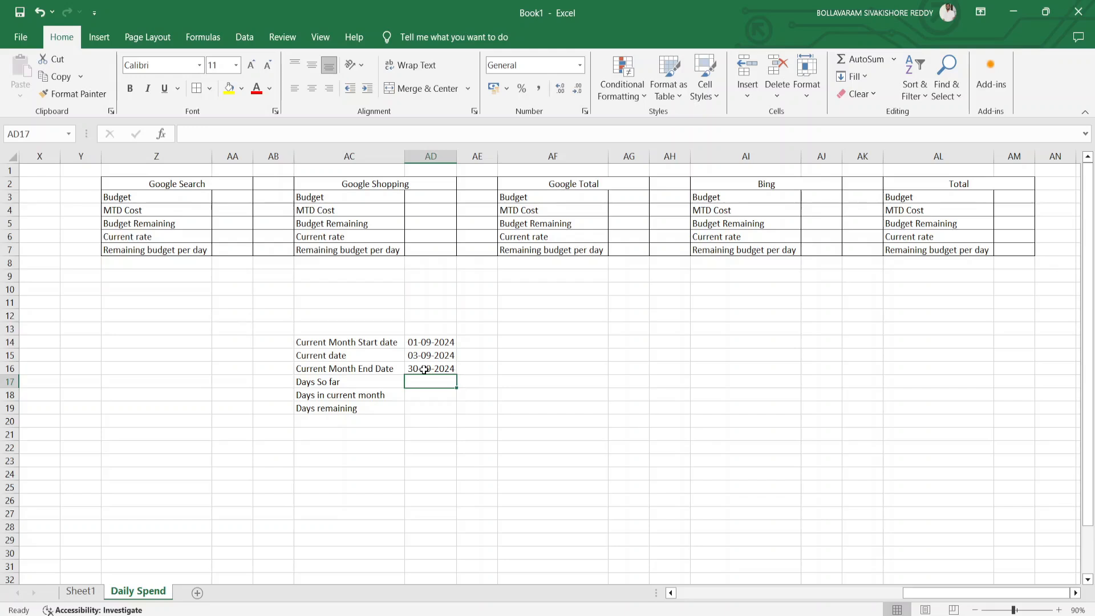
Step: Calculate Days So far in AD17 by subtracting the month start date from the current date with =AD15-AD14
text(=)
key(Up)
key(Left)
key(Up)
key(Right)
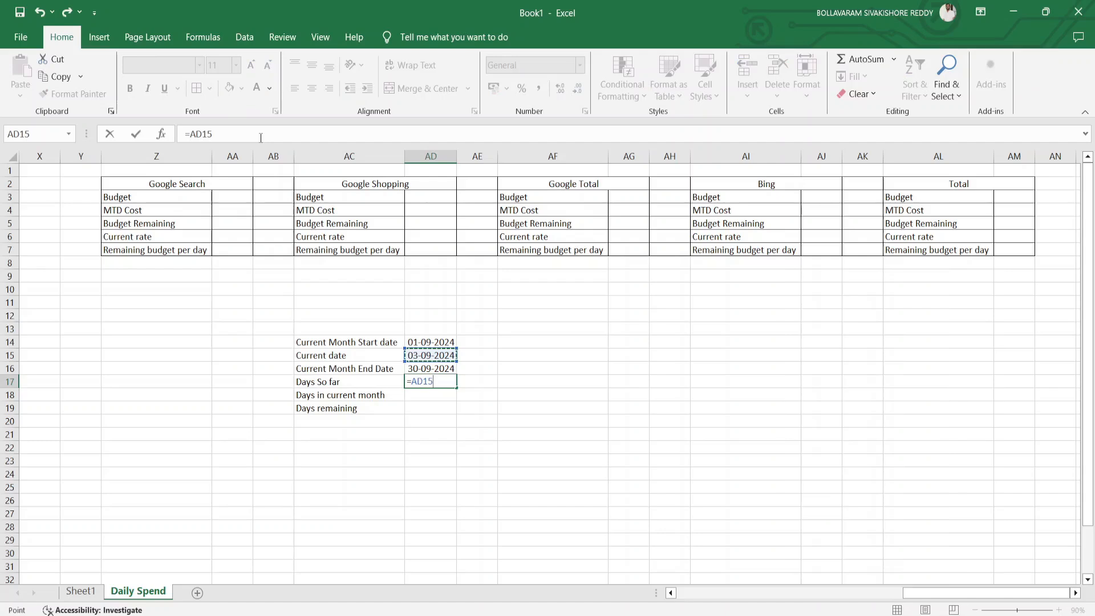
text(-)
key(Up)
key(Up)
key(Up)
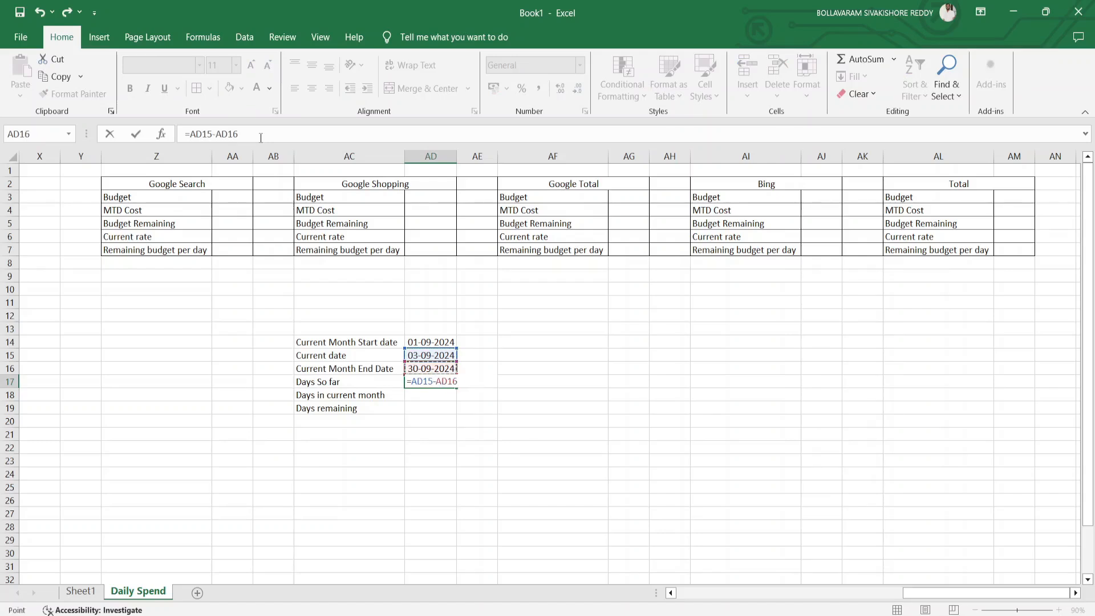
key(Return)
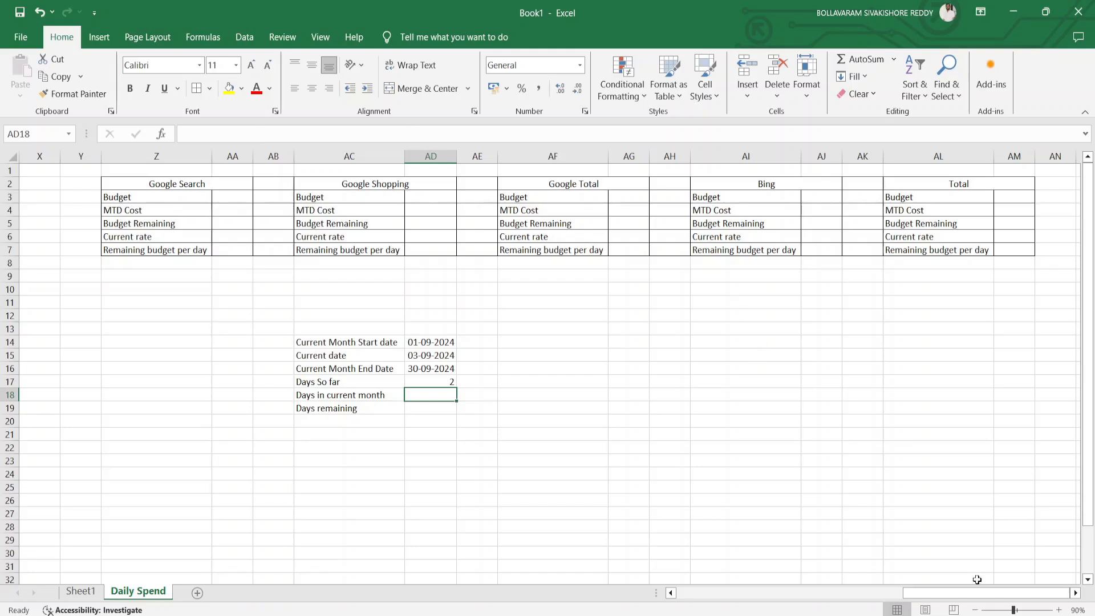
Step: Check the September 2024 system calendar and enter 30 for Days in current month in AD18
click(1021, 614)
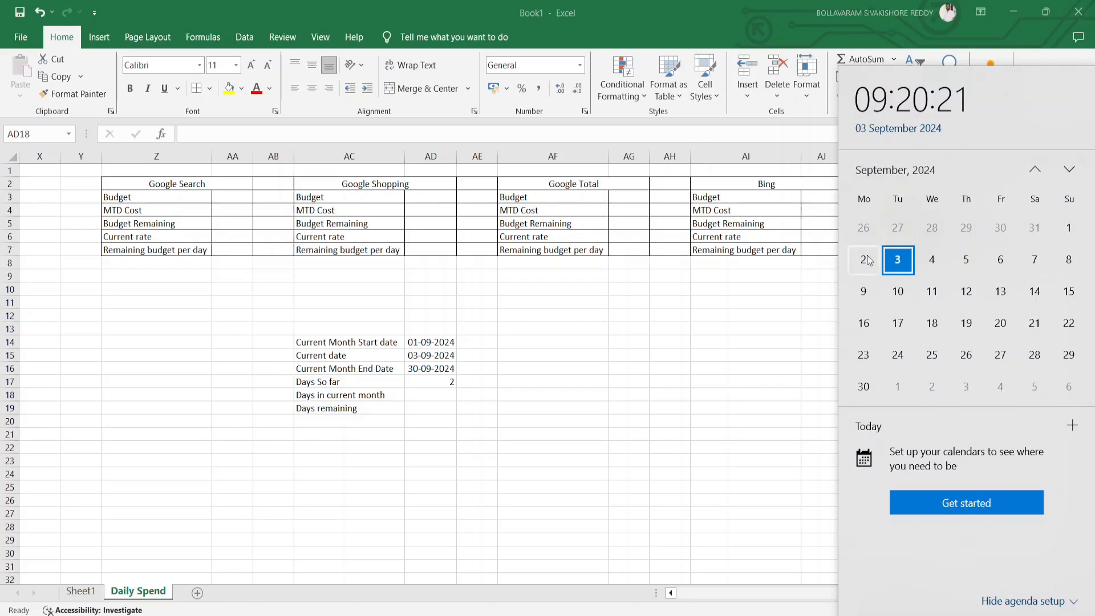
click(317, 395)
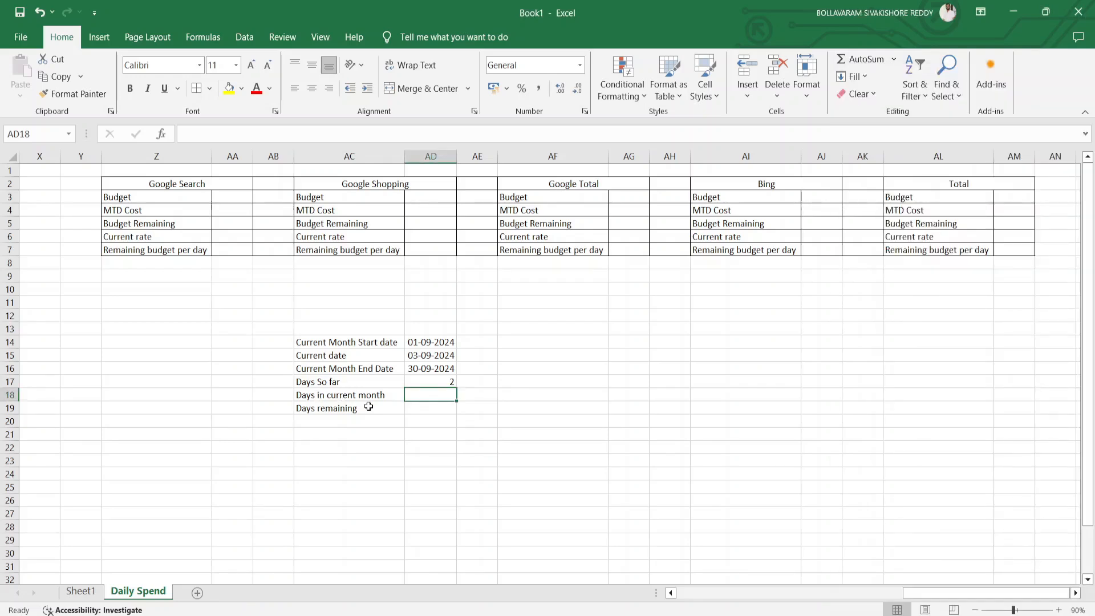
text(30)
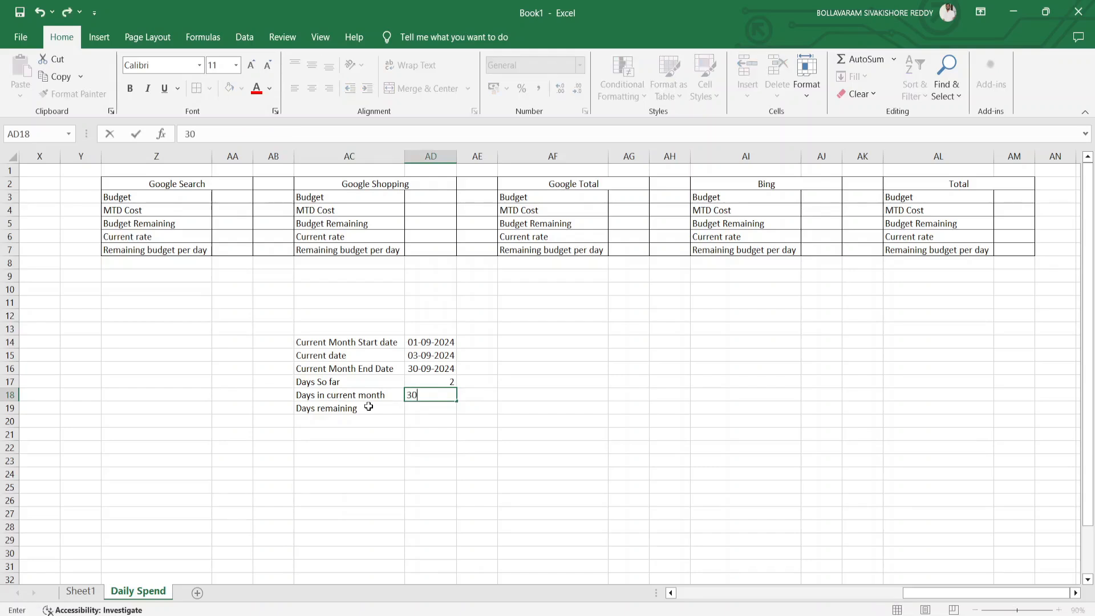
key(Return)
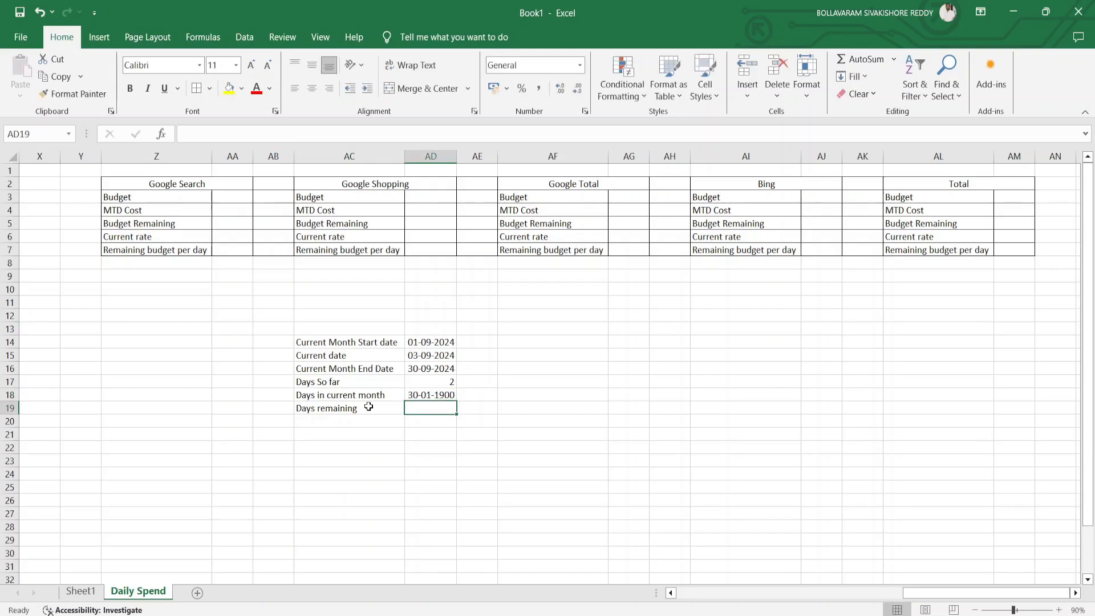
Step: Apply the Number format to cell AD18 and clear its contents
key(Up)
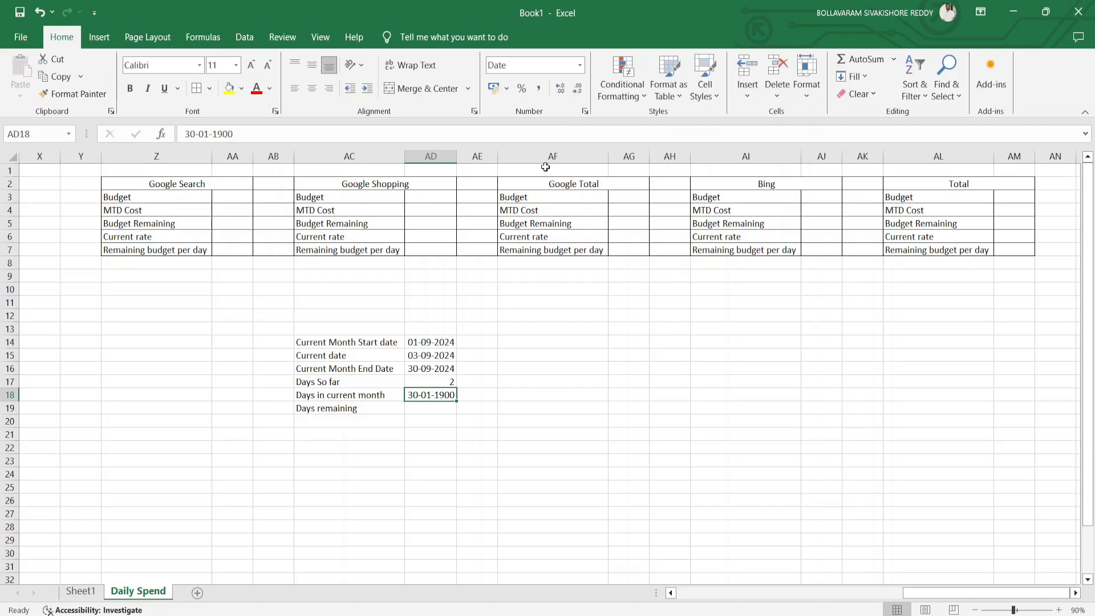
click(580, 65)
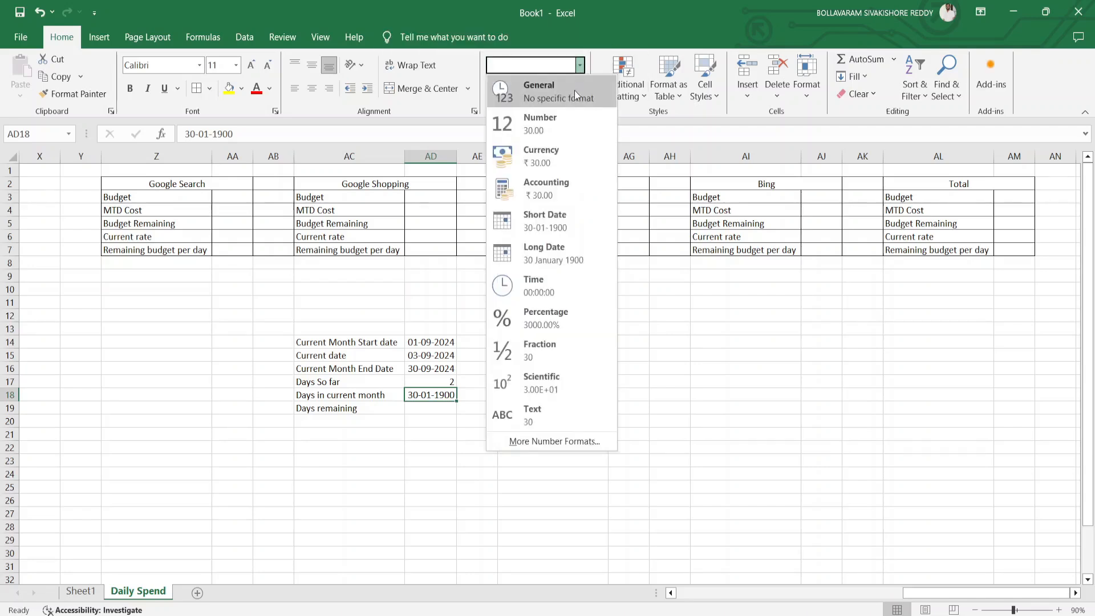
click(569, 119)
key(Left)
key(Right)
key(Delete)
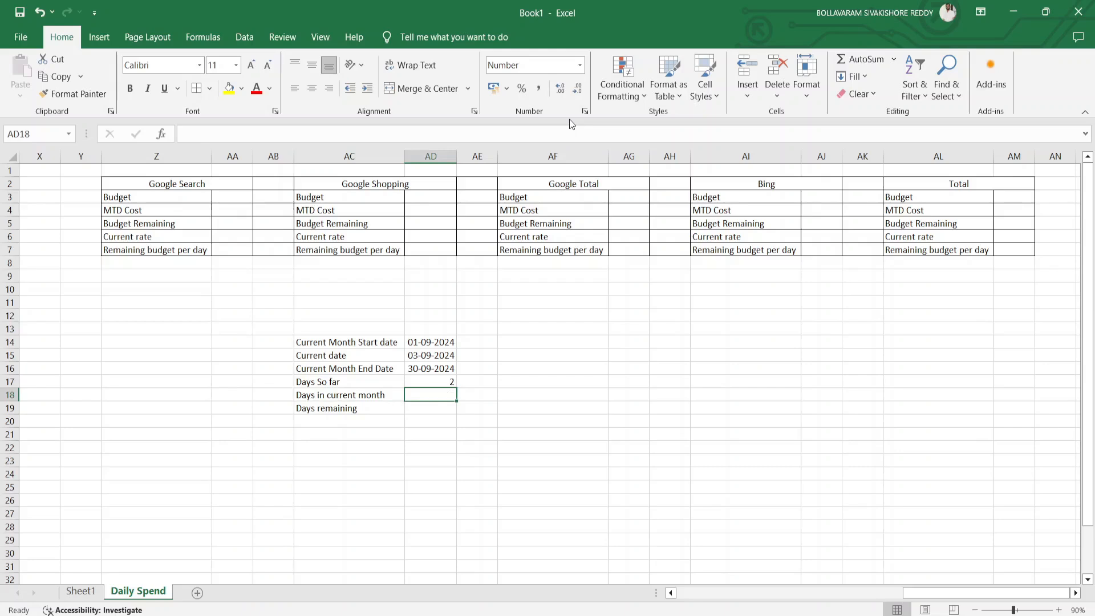
Step: Calculate Days in current month in AD18 with the formula =AD16-AD14+1
text(=)
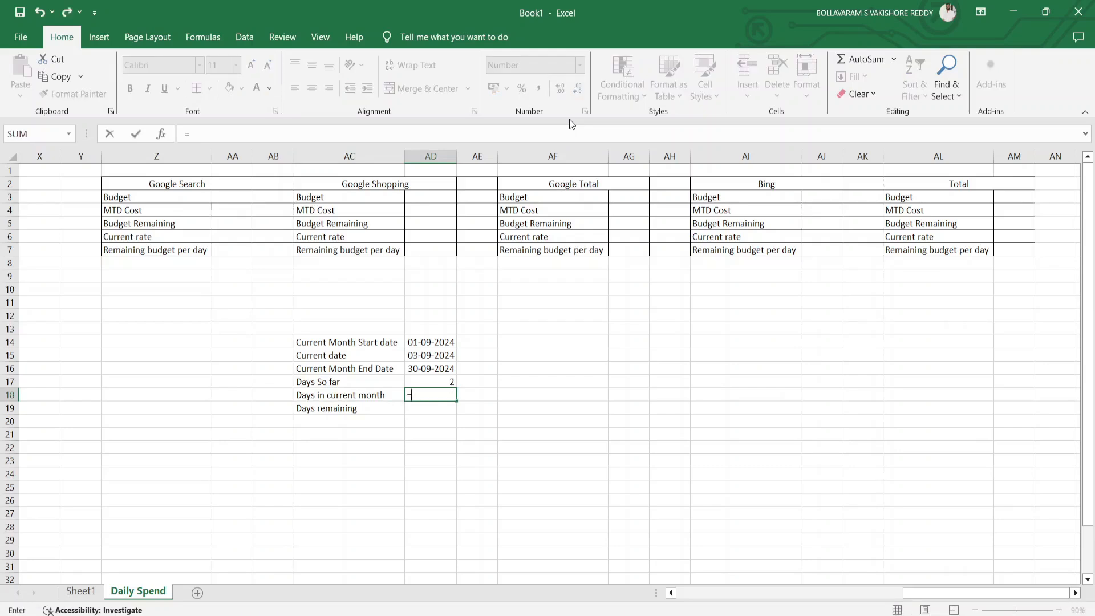
click(434, 374)
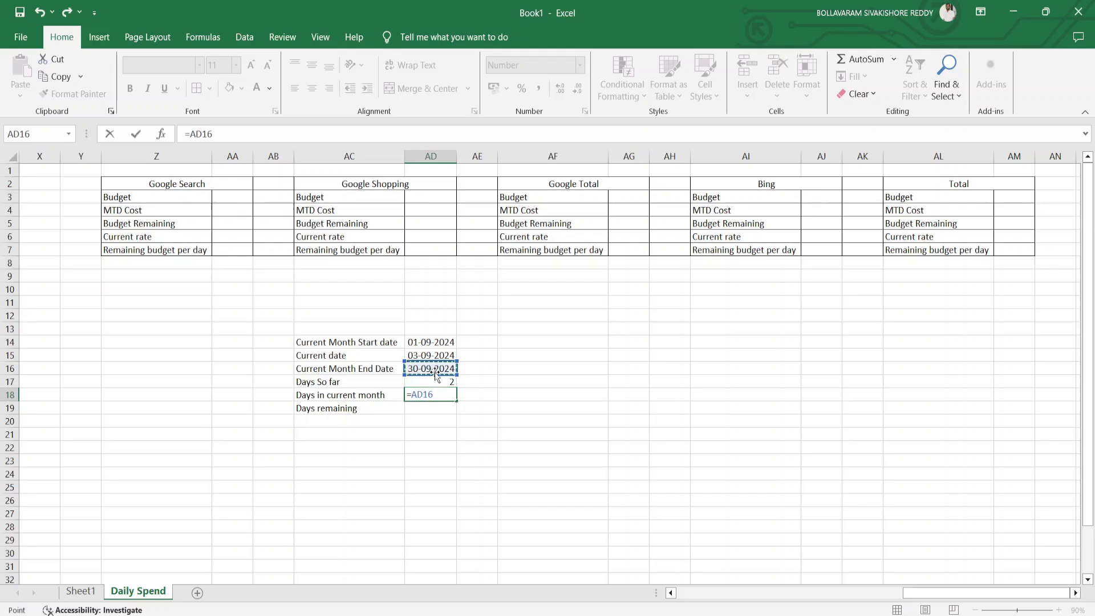
text(-)
click(429, 341)
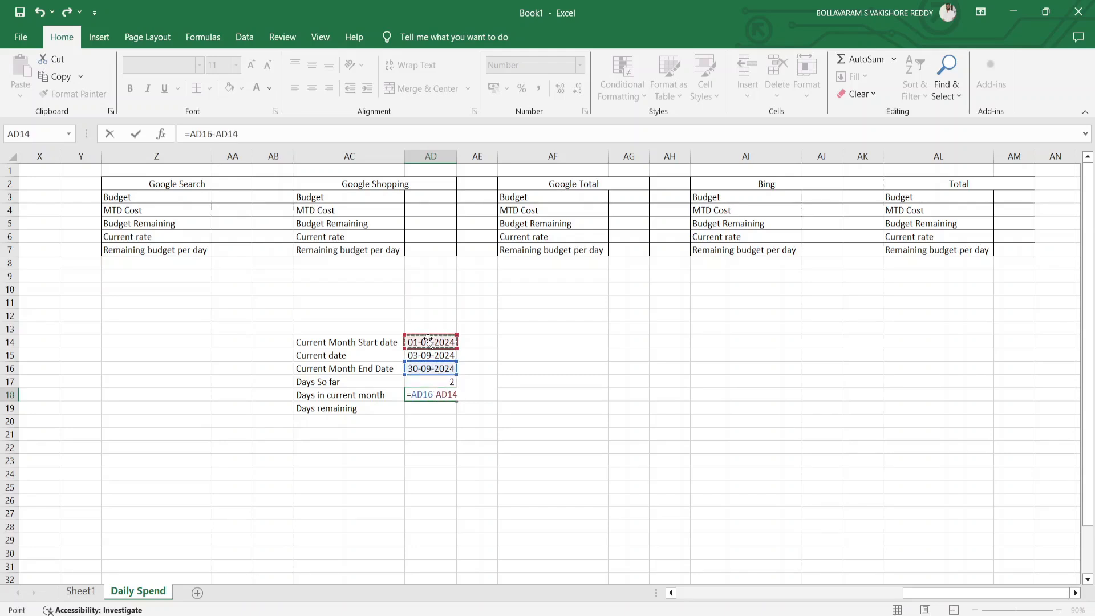
text(+1)
key(Return)
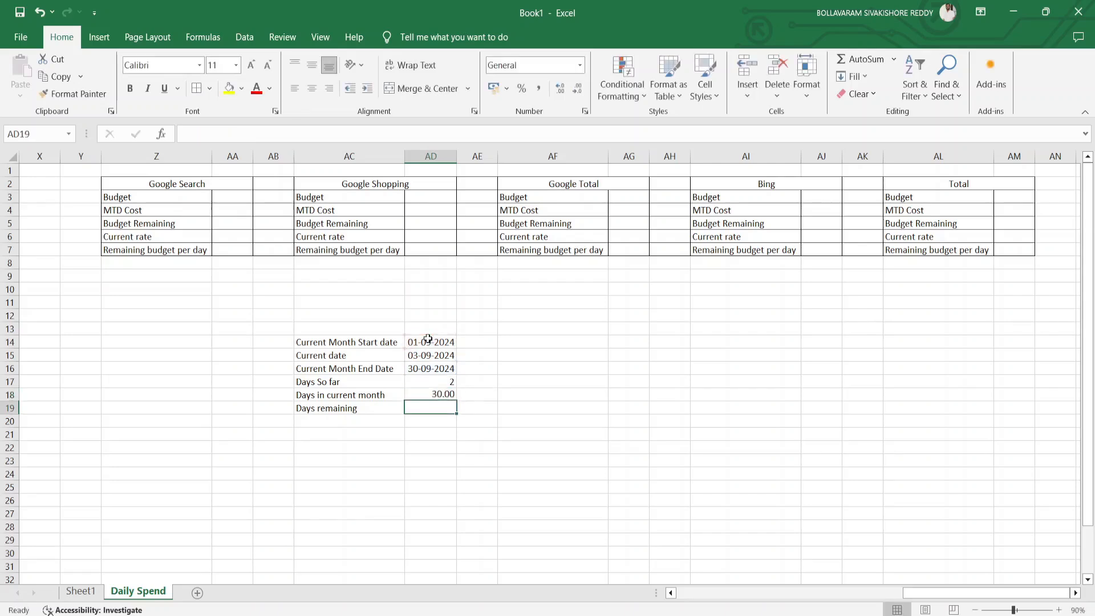
Step: Open the number format choices for the Days in current month value in AD18
key(Page_Down)
key(ctrl+Up)
key(ctrl+Up)
key(Down)
key(Down)
key(Down)
key(Down)
key(Up)
key(Up)
key(Up)
key(Up)
key(Up)
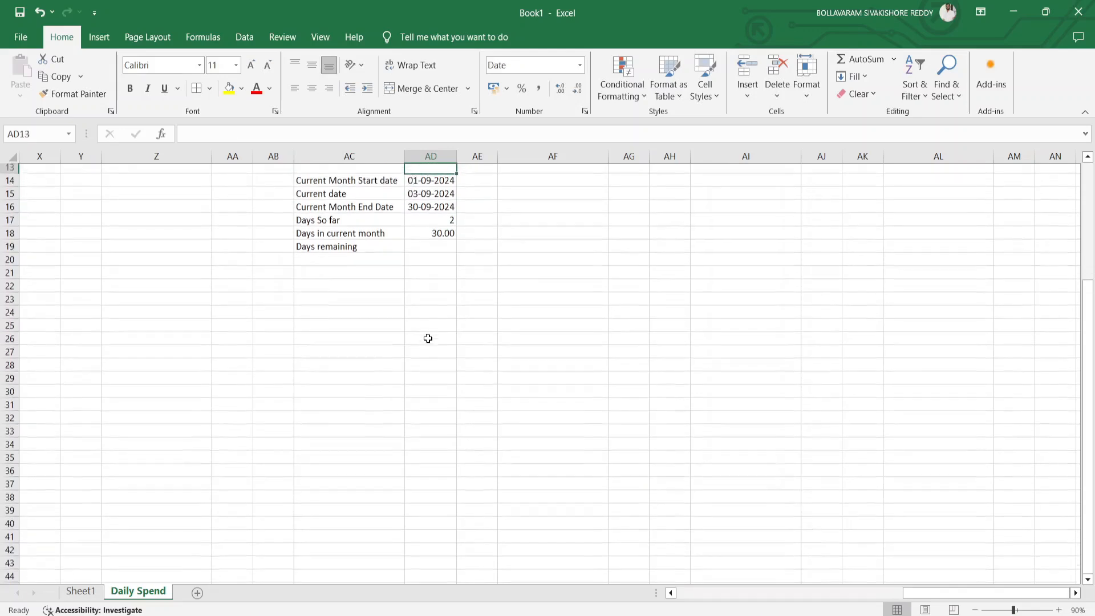
key(Down)
key(Down)
key(Down)
key(Down)
key(Down)
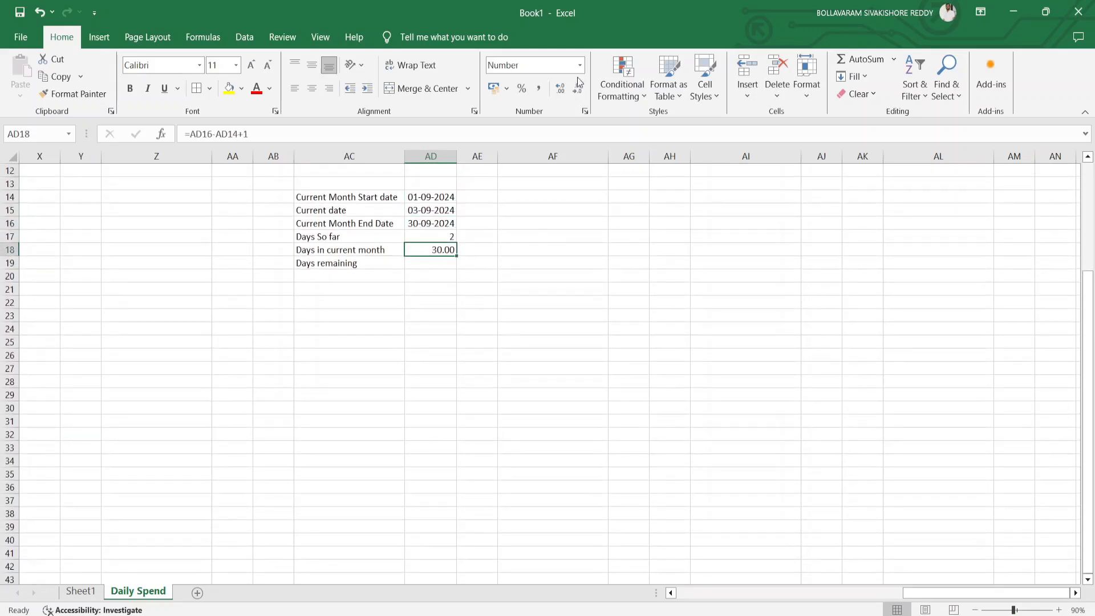
click(579, 65)
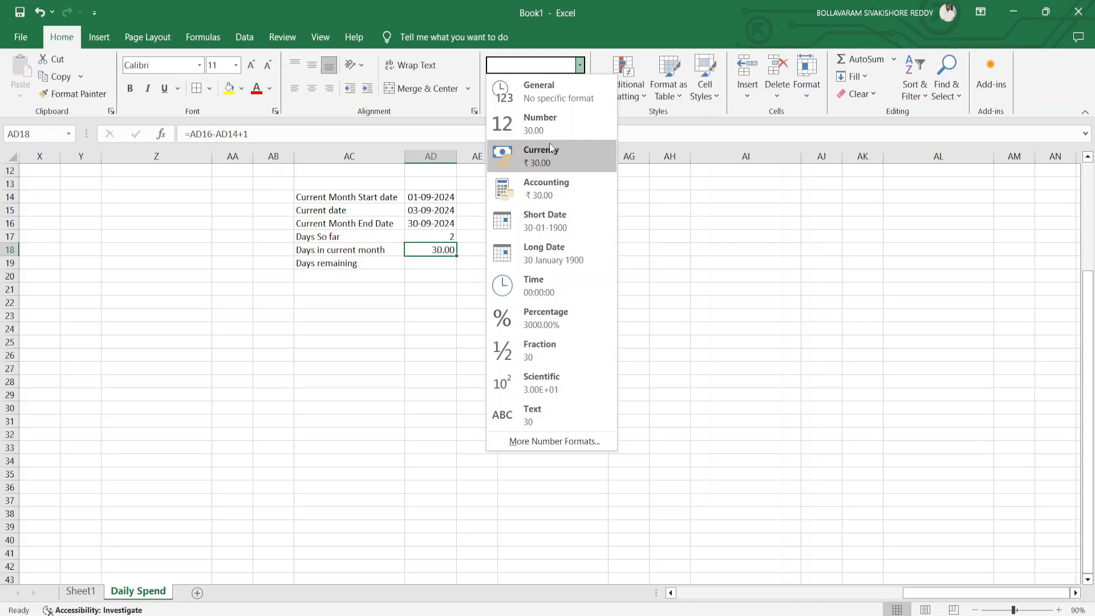
Step: Set the number format of the days-in-current-month value in AD18 to General
click(548, 99)
key(Down)
key(Up)
key(Up)
key(Up)
key(Up)
key(Up)
key(Up)
key(Down)
key(Down)
key(Down)
key(Down)
key(Down)
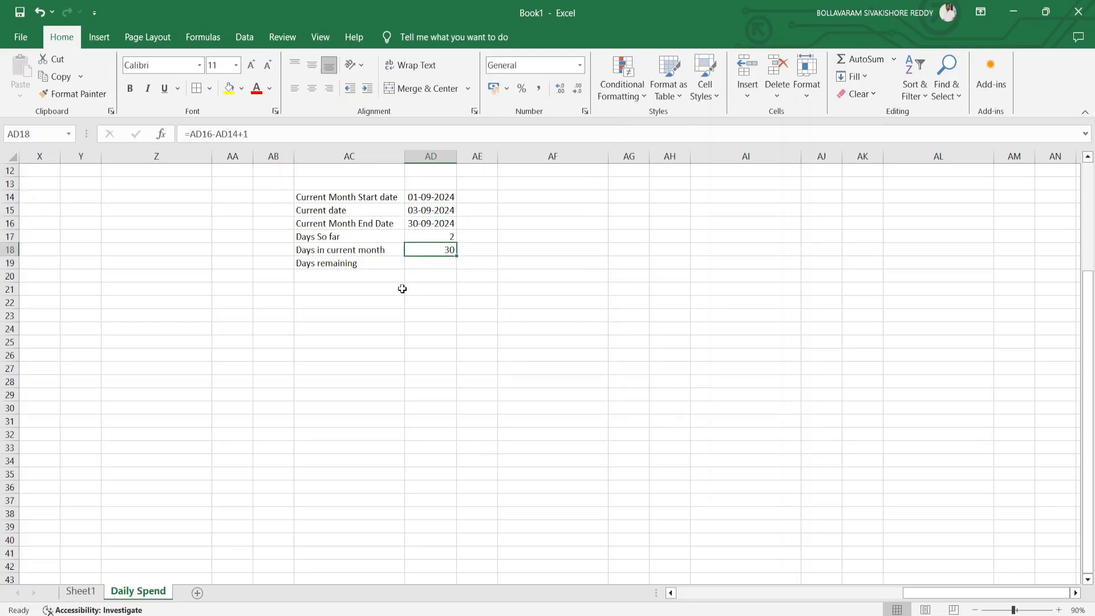
Step: Calculate the days remaining in AD19 with the formula =AD18-AD17
key(Down)
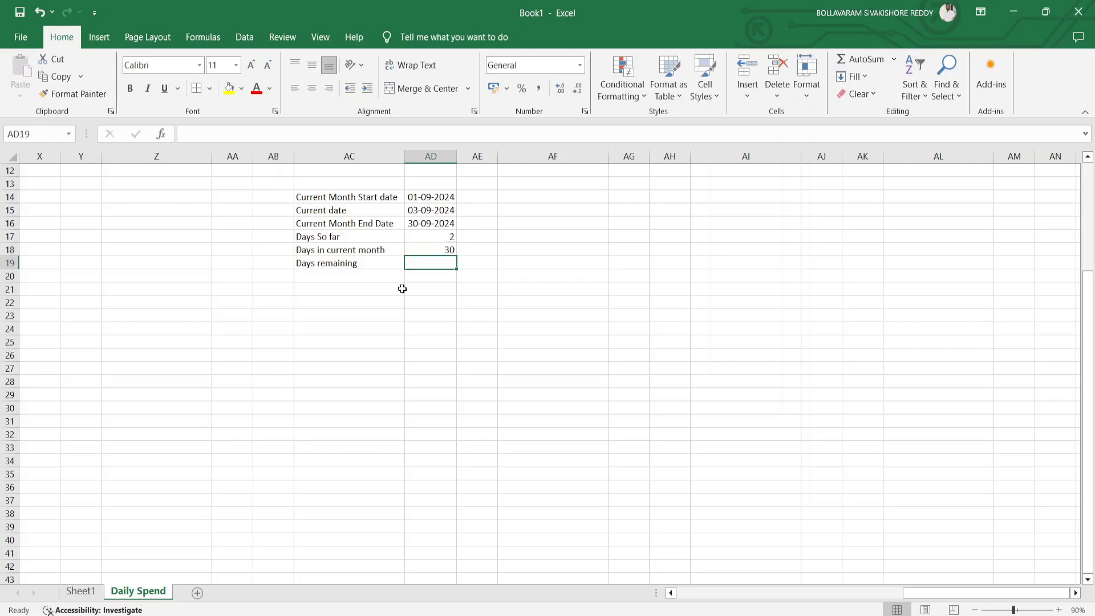
text(=)
key(Up)
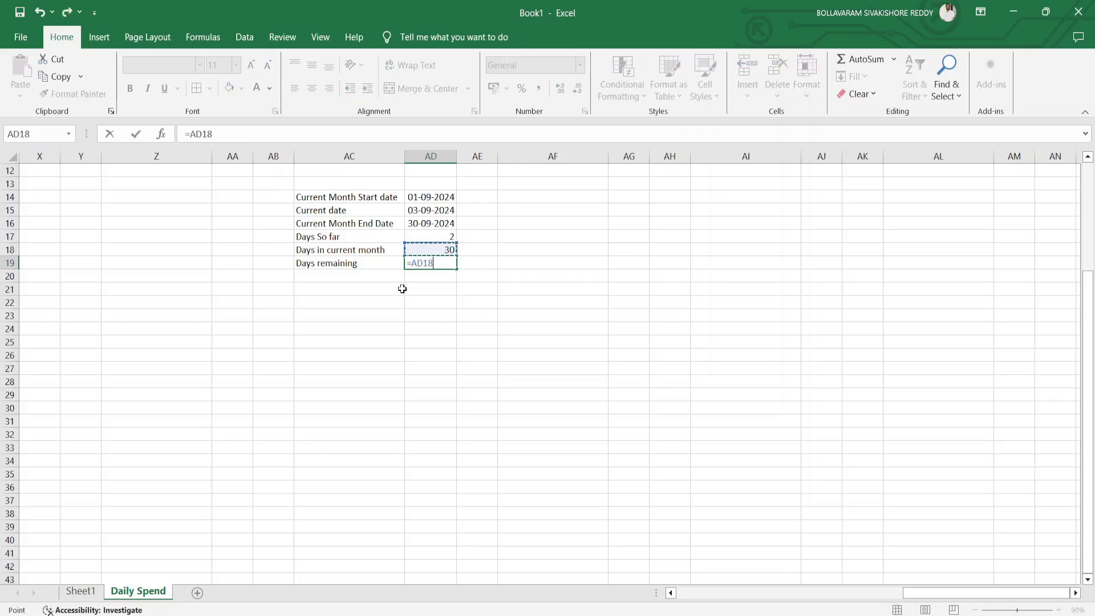
text(-)
key(Up)
key(Up)
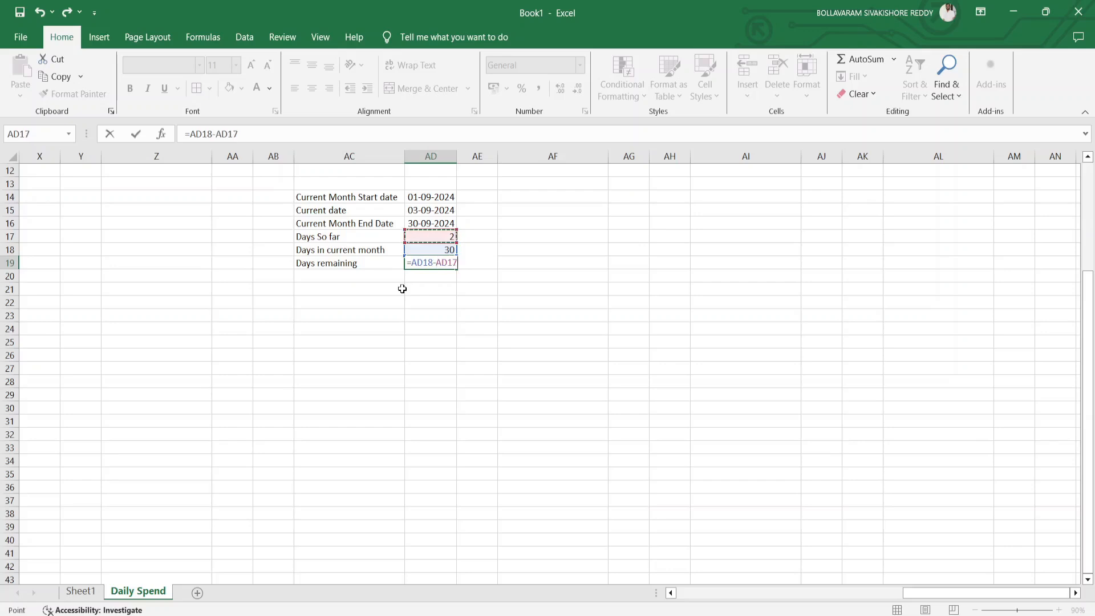
key(Return)
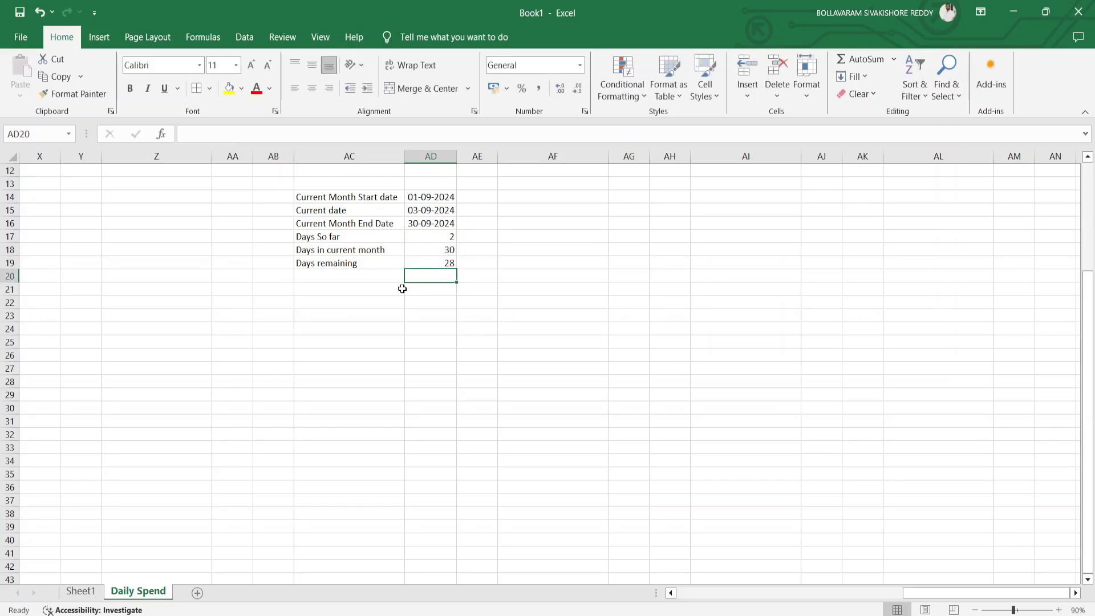
Step: Apply all borders to the month-date table in AC14:AD19
scroll(402, 288, up, 4)
drag(349, 340, 435, 409)
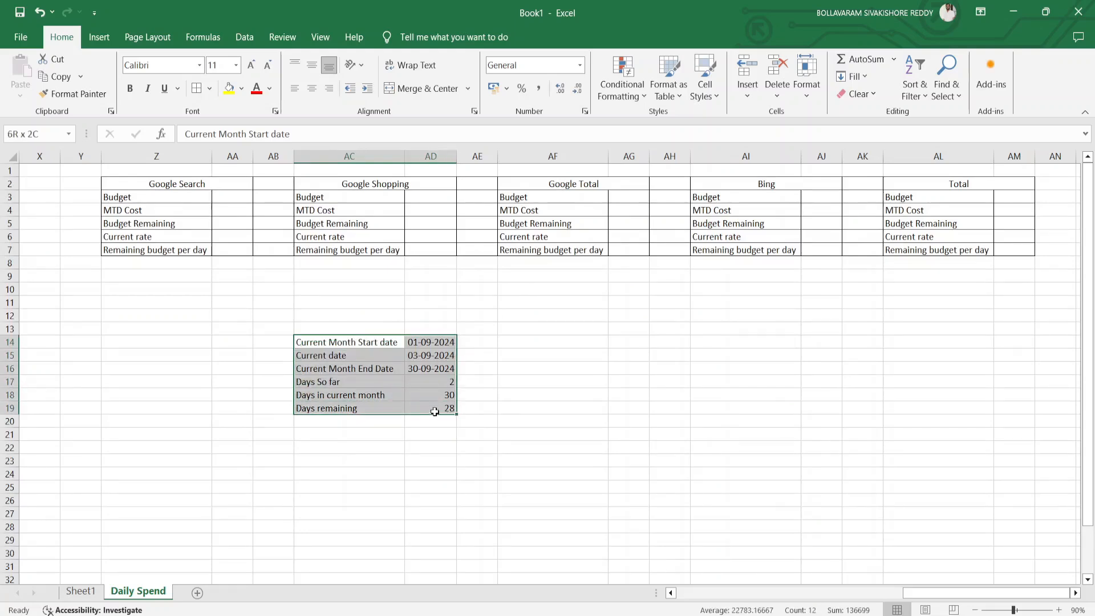
click(197, 87)
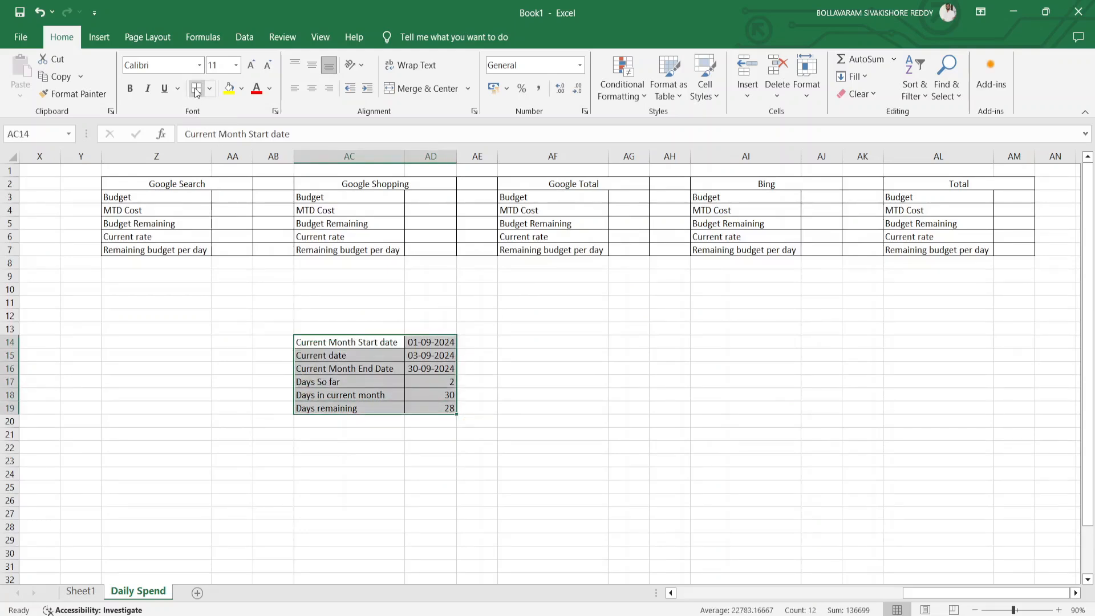
Step: Fill the Google Search header of the budget table in Z2 with the theme green
click(274, 404)
key(ctrl+Up)
key(Down)
key(Left)
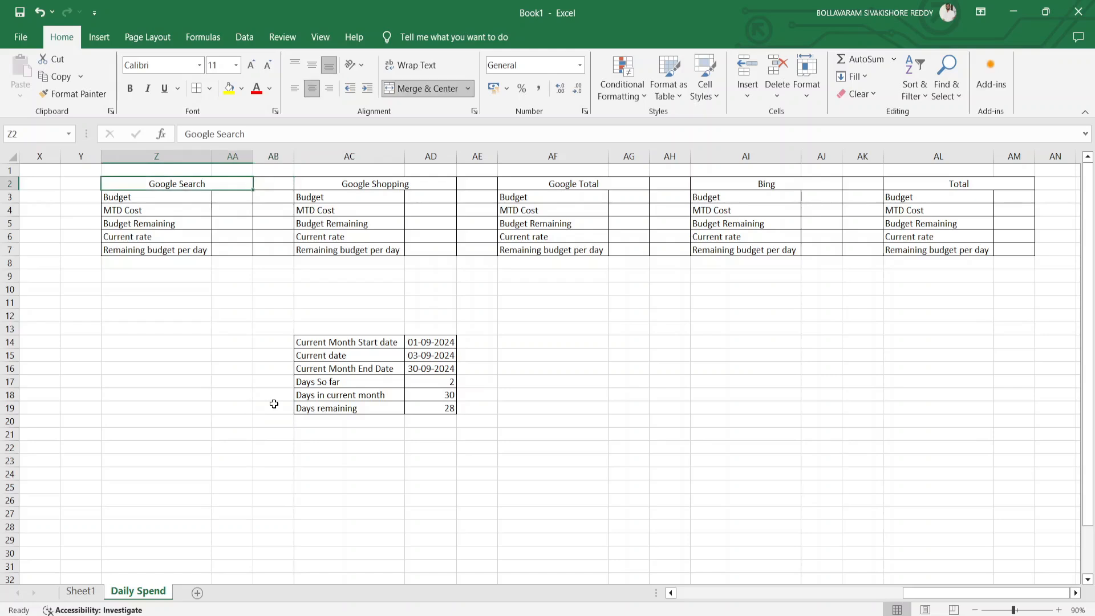
click(242, 88)
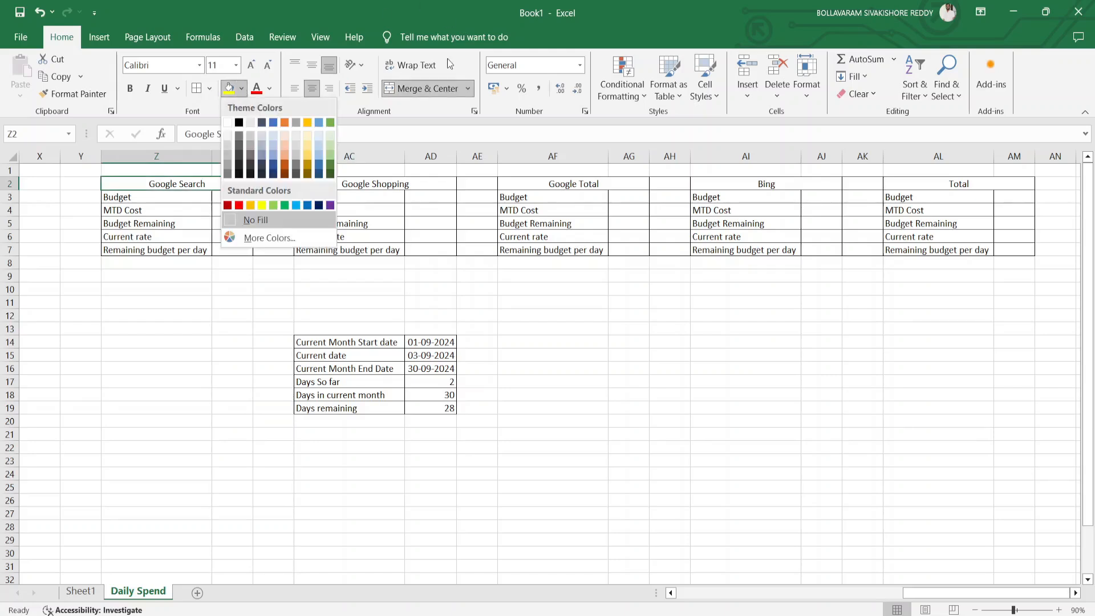
click(330, 122)
Step: Apply the same green fill to the Google Shopping, Google Total, Bing and Total headers of the budget tables in row 2
key(Right)
key(Right)
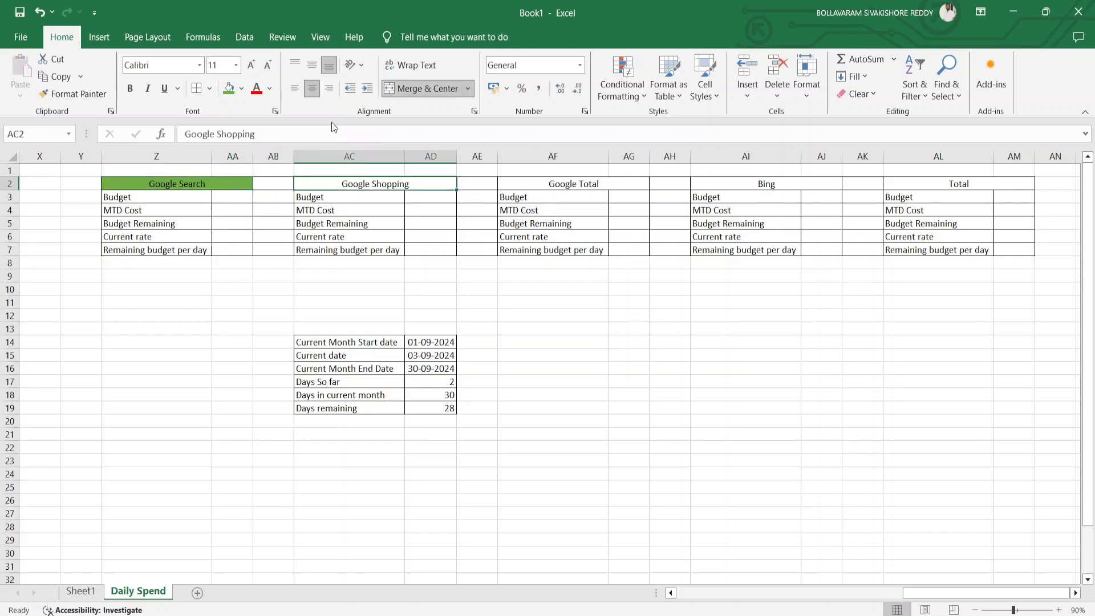
click(229, 89)
key(Right)
key(Right)
click(229, 88)
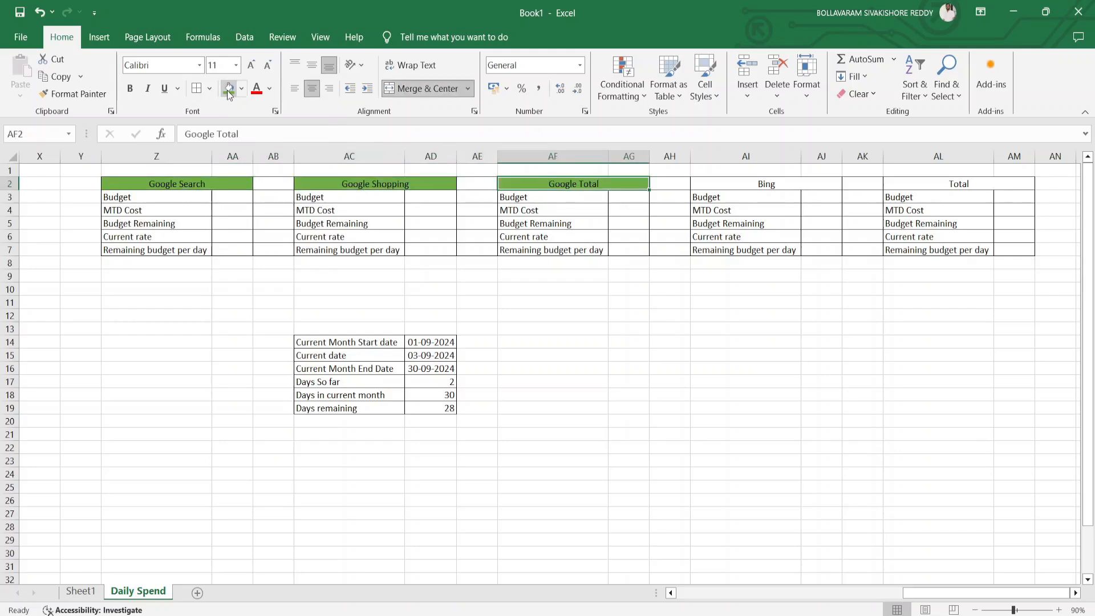
key(Right)
key(Right)
click(228, 88)
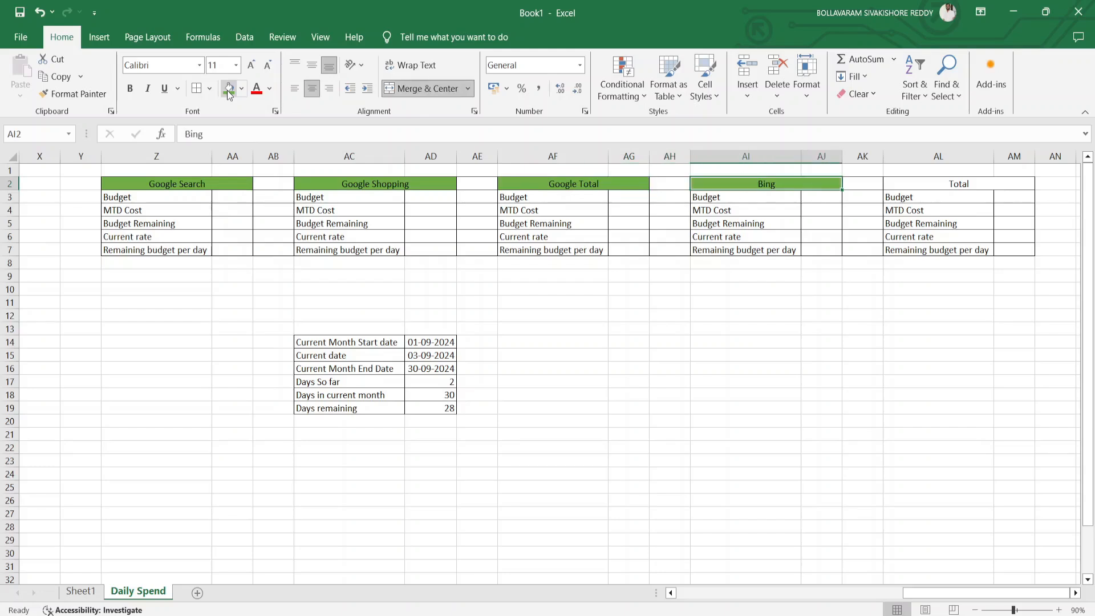
key(Right)
key(Right)
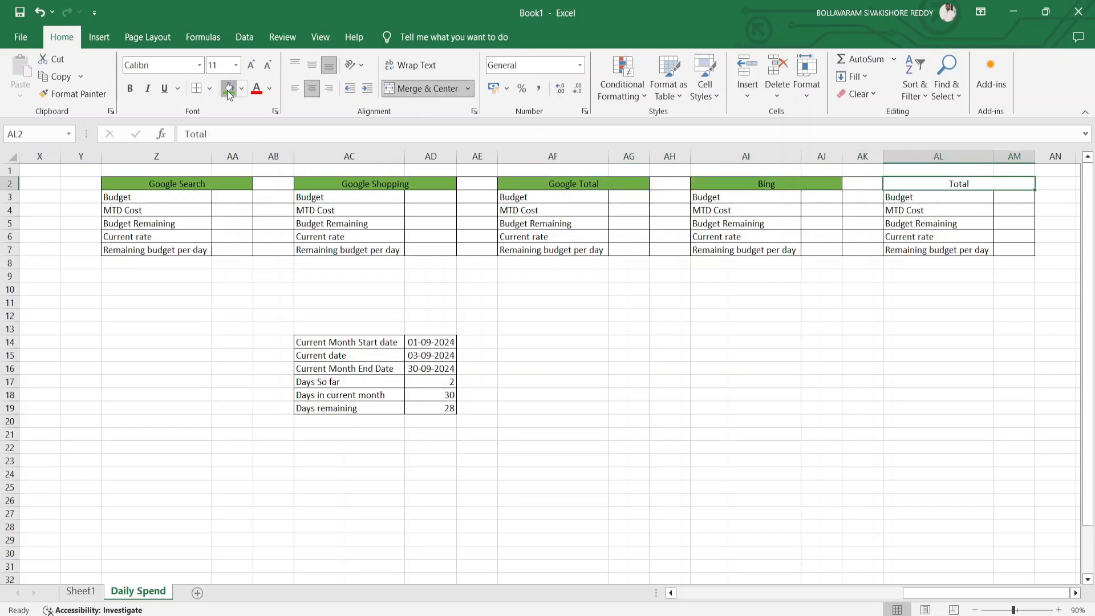
click(228, 89)
Step: Fill the Google Search header above the daily spend columns in C1 with the lighter theme blue
key(Left)
key(Left)
key(Left)
key(Left)
key(Left)
key(Left)
key(Left)
key(Left)
key(Left)
key(Left)
key(Left)
key(Left)
key(Left)
key(Left)
key(Left)
key(Left)
key(Left)
key(Left)
key(Left)
key(Left)
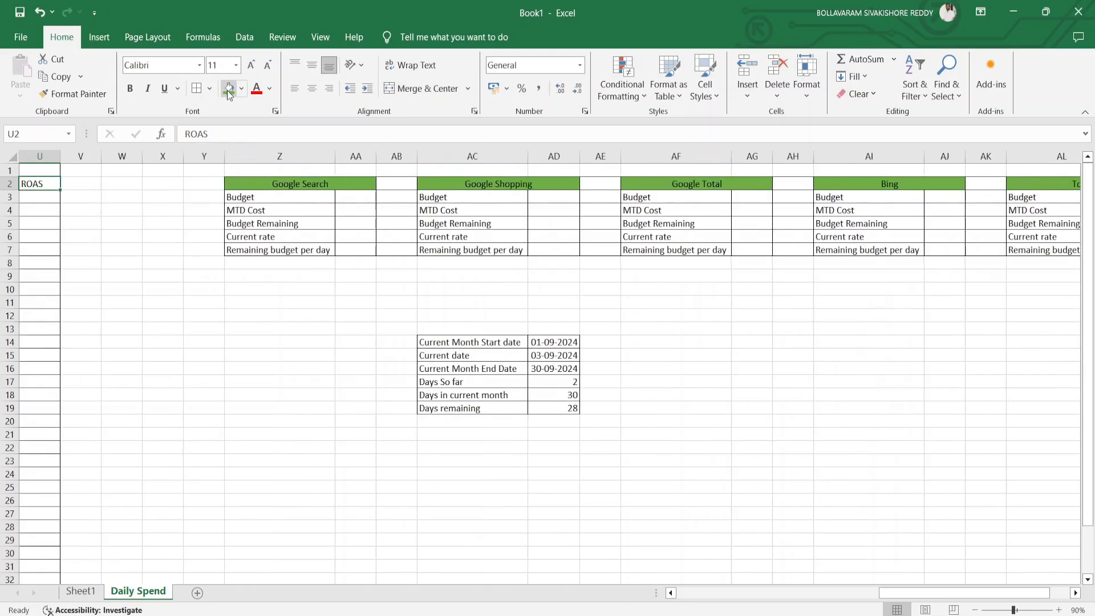
key(Left)
key(Left)
key(Left)
key(Left)
key(Left)
key(Left)
key(Left)
key(Left)
key(Left)
key(Left)
key(Left)
key(Left)
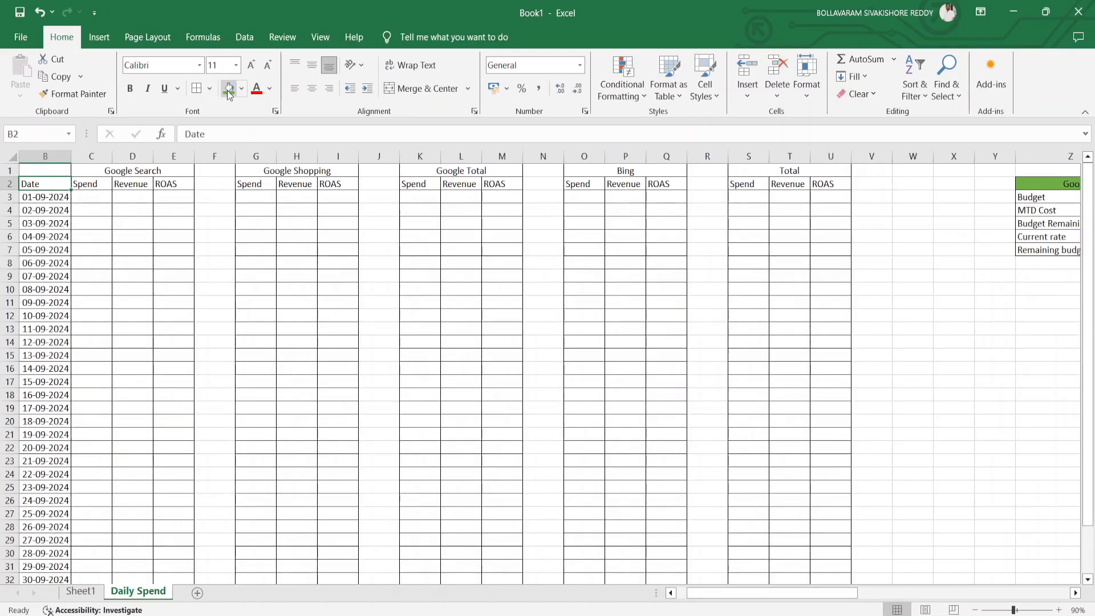
key(Up)
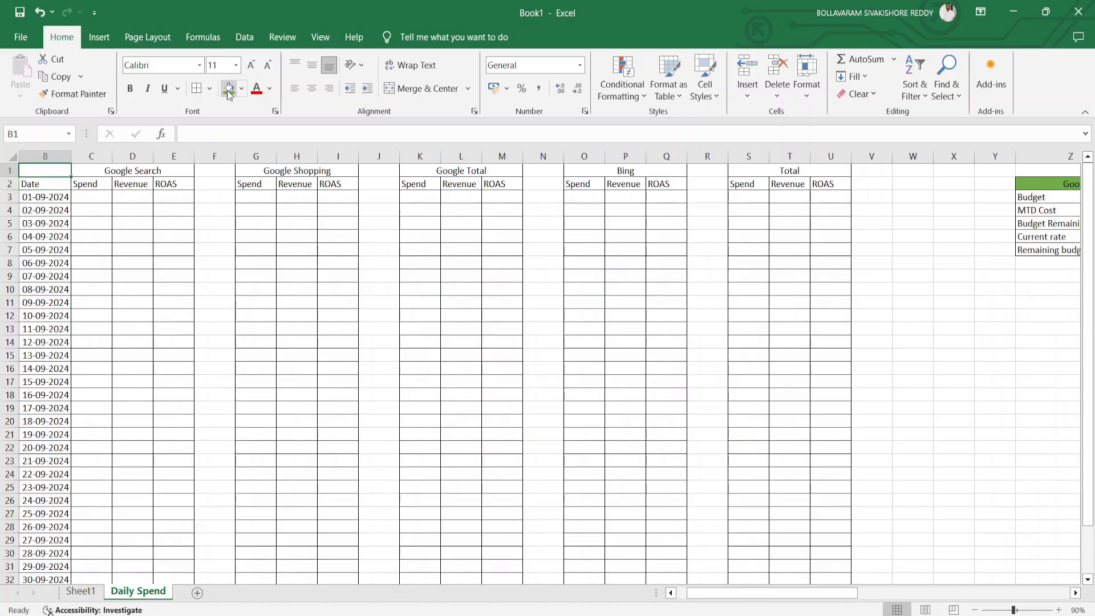
key(Right)
click(243, 89)
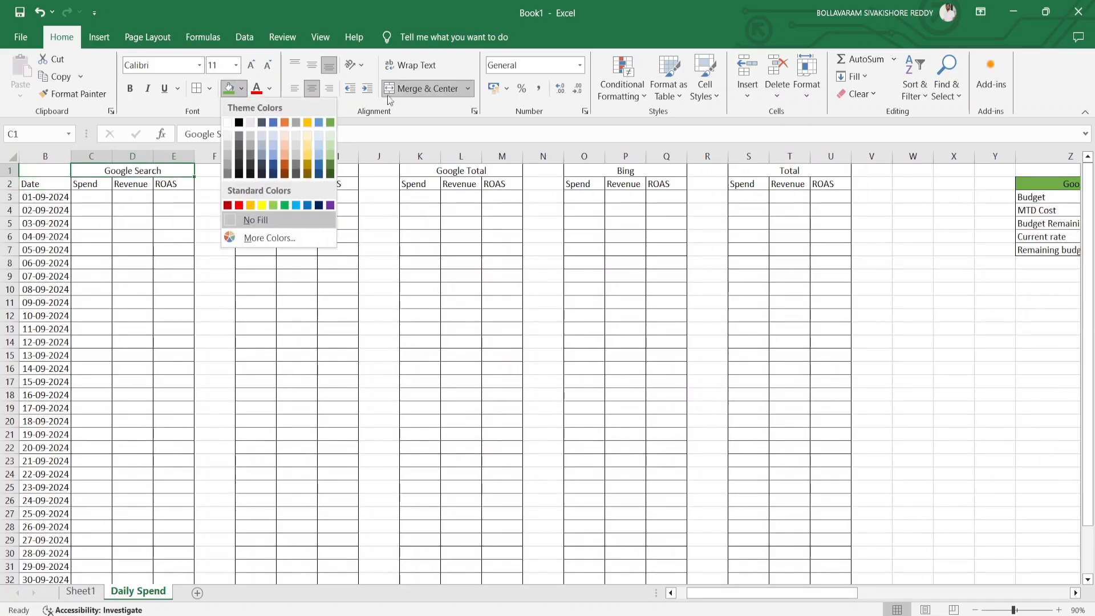
click(318, 122)
Step: Fill the daily Google Shopping header in G1 with gold and the Google Total header in K1 with the darker theme blue
key(Right)
key(Right)
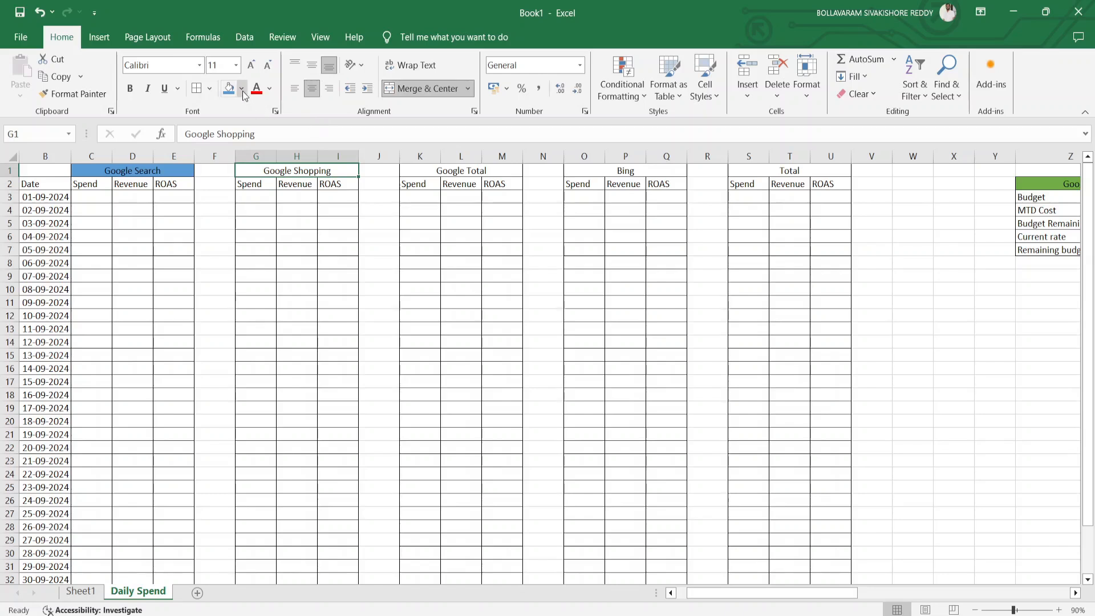
click(241, 89)
click(308, 123)
key(Right)
key(Right)
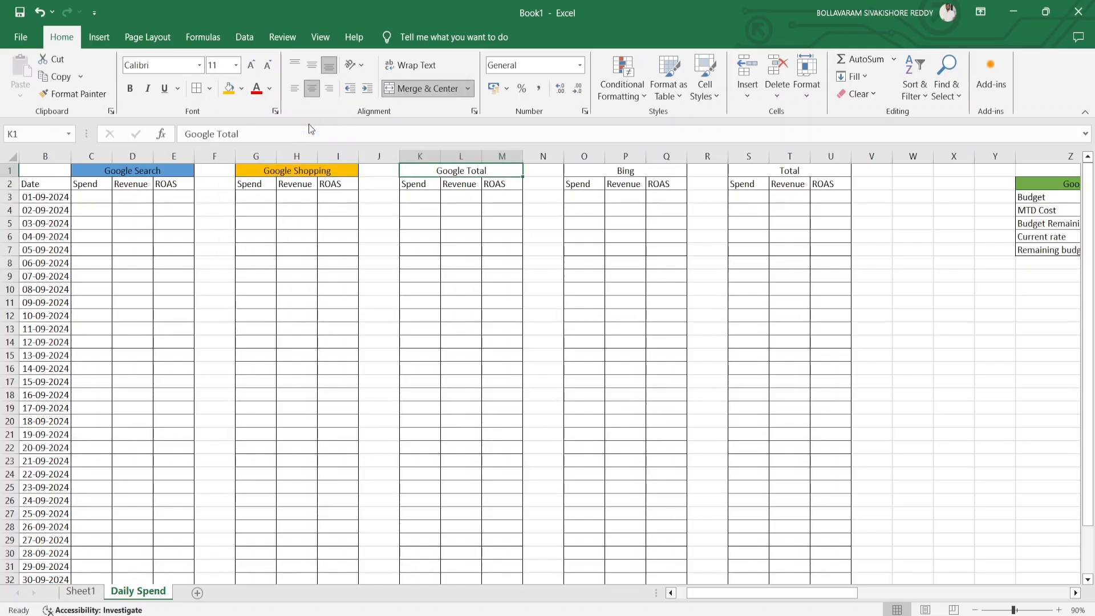
click(242, 89)
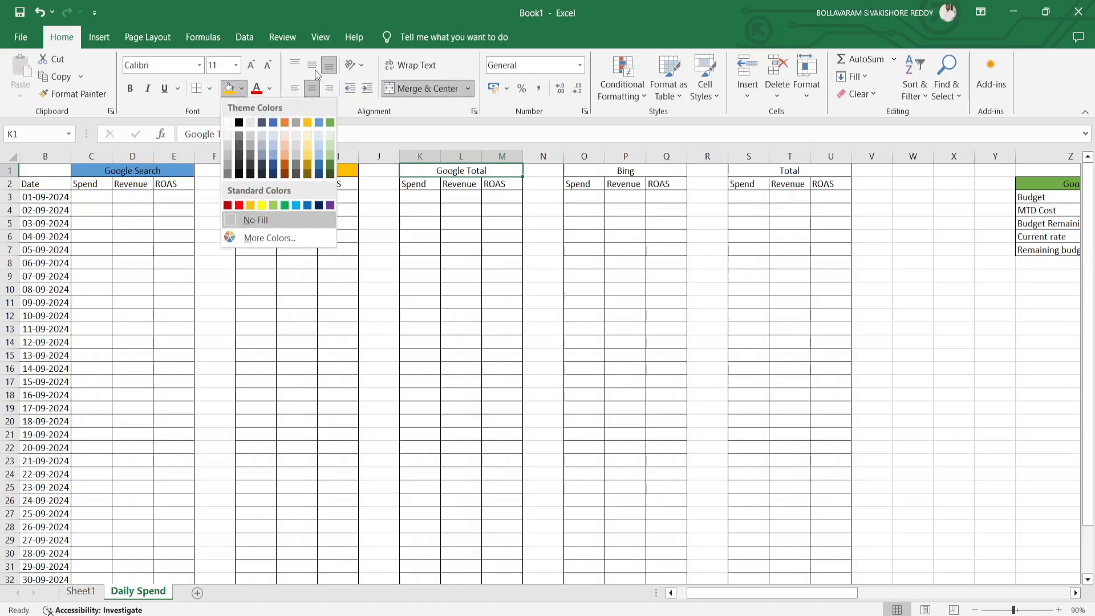
click(274, 122)
Step: Fill the daily Bing header in O1 with standard green and the Total header in S1 with the darker theme blue
key(Right)
key(Right)
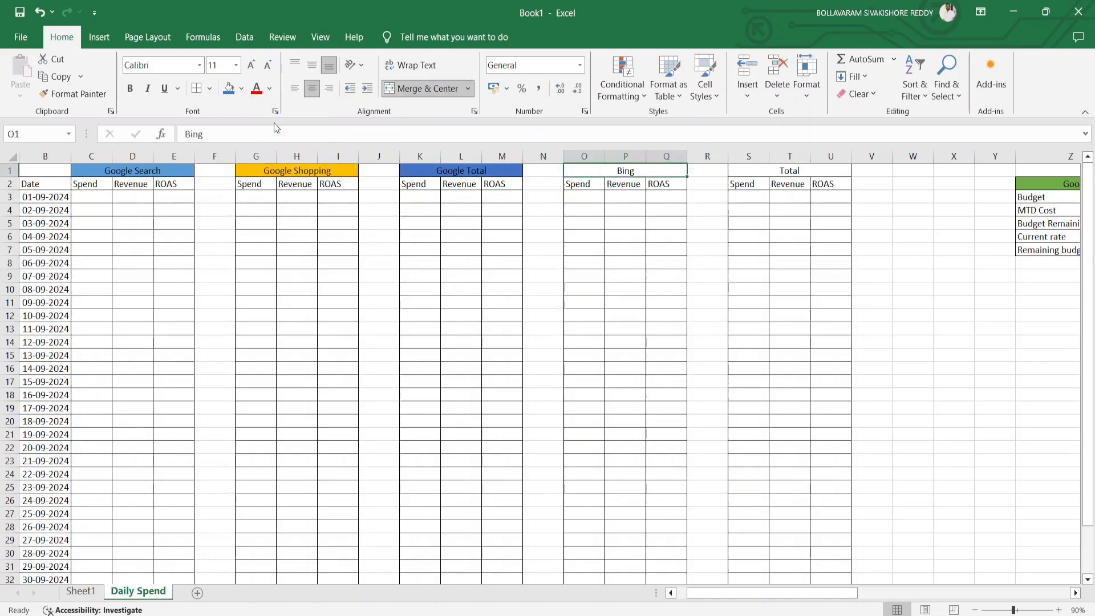
click(241, 89)
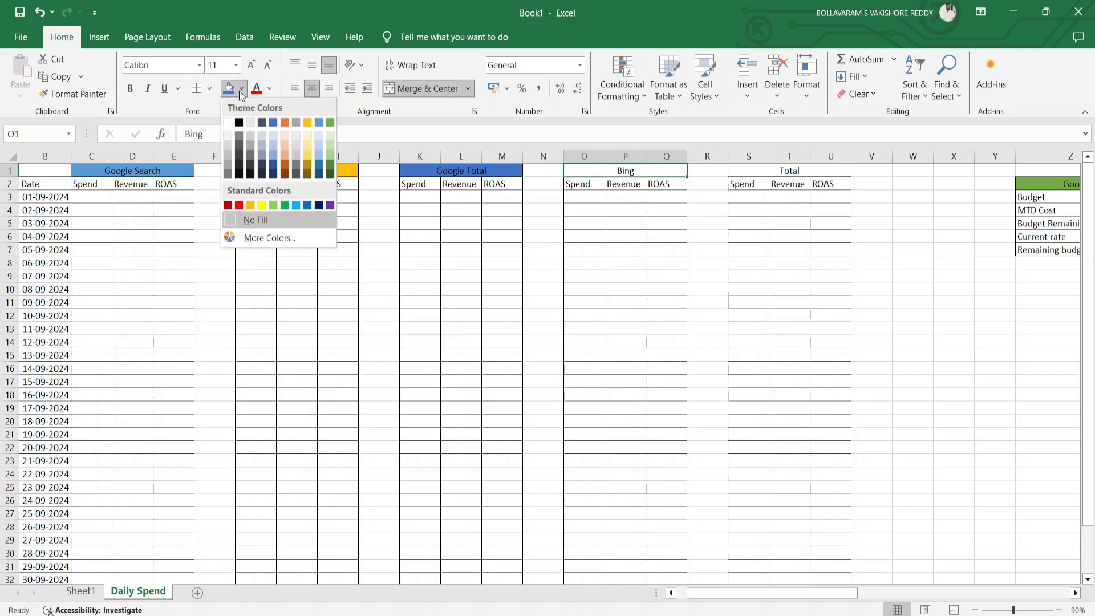
click(284, 205)
key(Right)
key(Right)
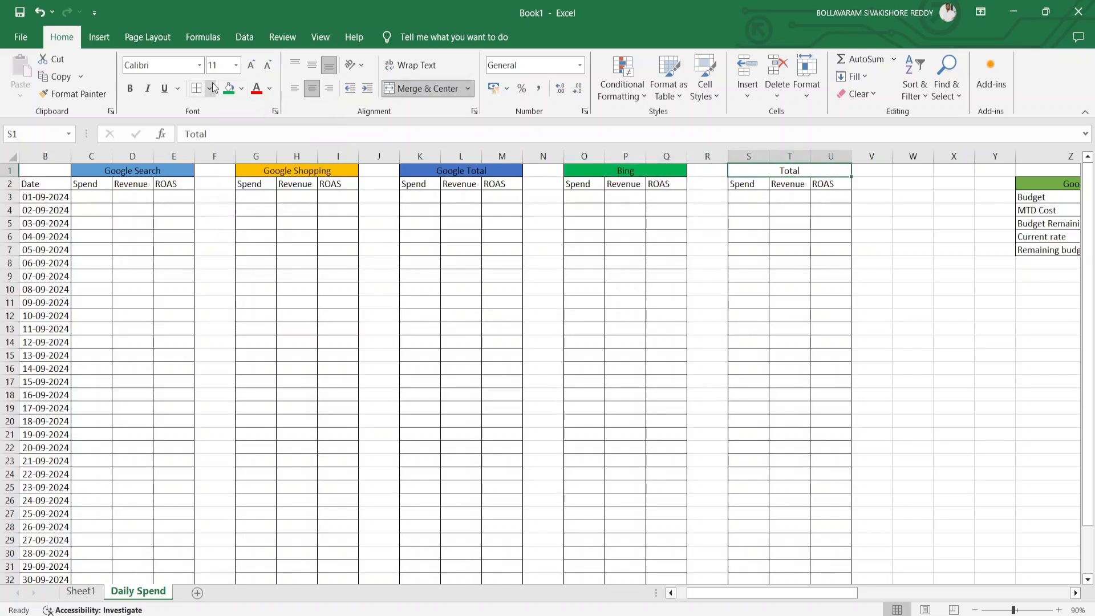
click(241, 90)
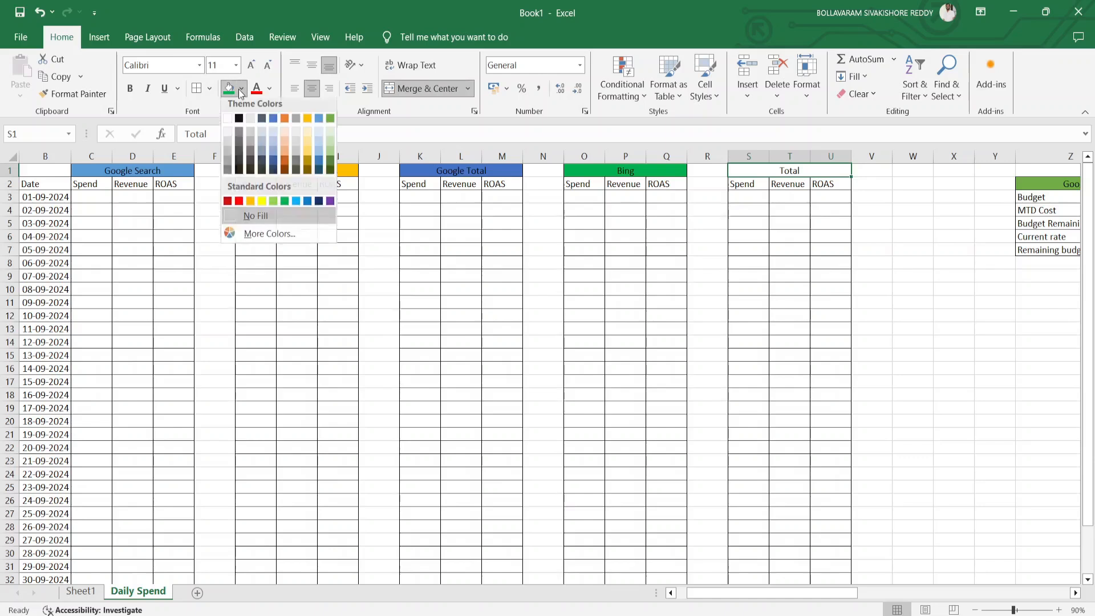
click(272, 123)
Step: Hide the gridlines on the Daily Spend sheet
key(Left)
key(Left)
key(Left)
key(Left)
key(Left)
key(Left)
key(Left)
key(Left)
key(Left)
key(Left)
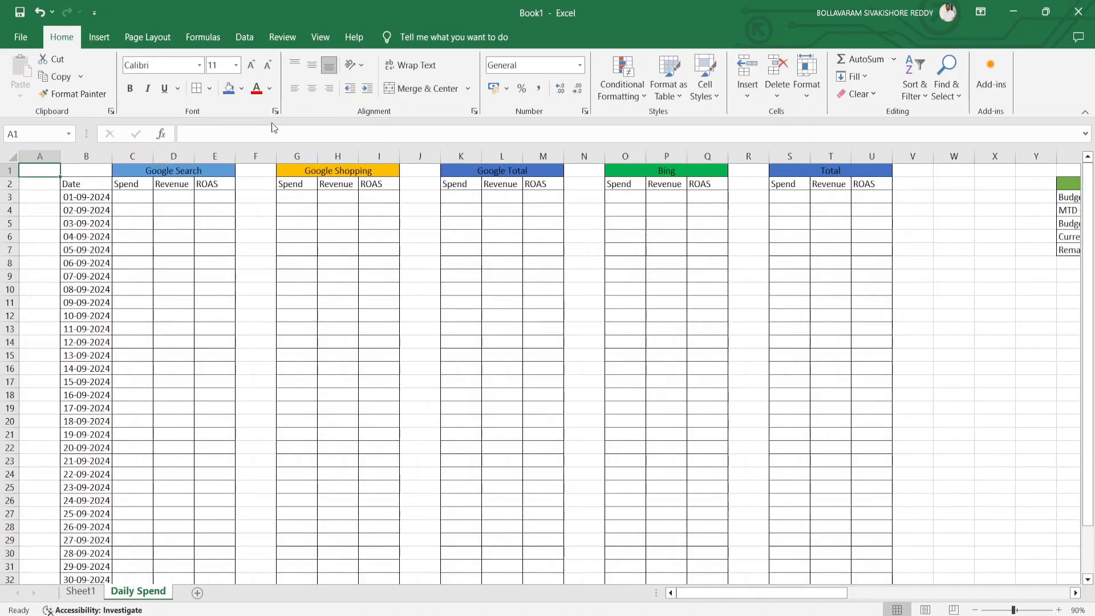
click(332, 40)
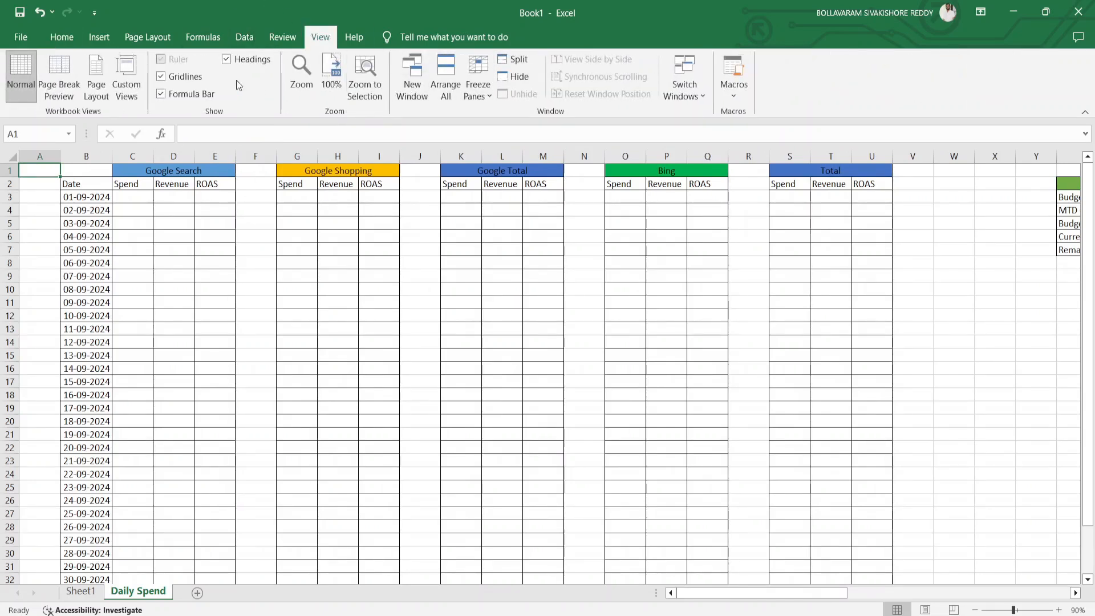
click(180, 82)
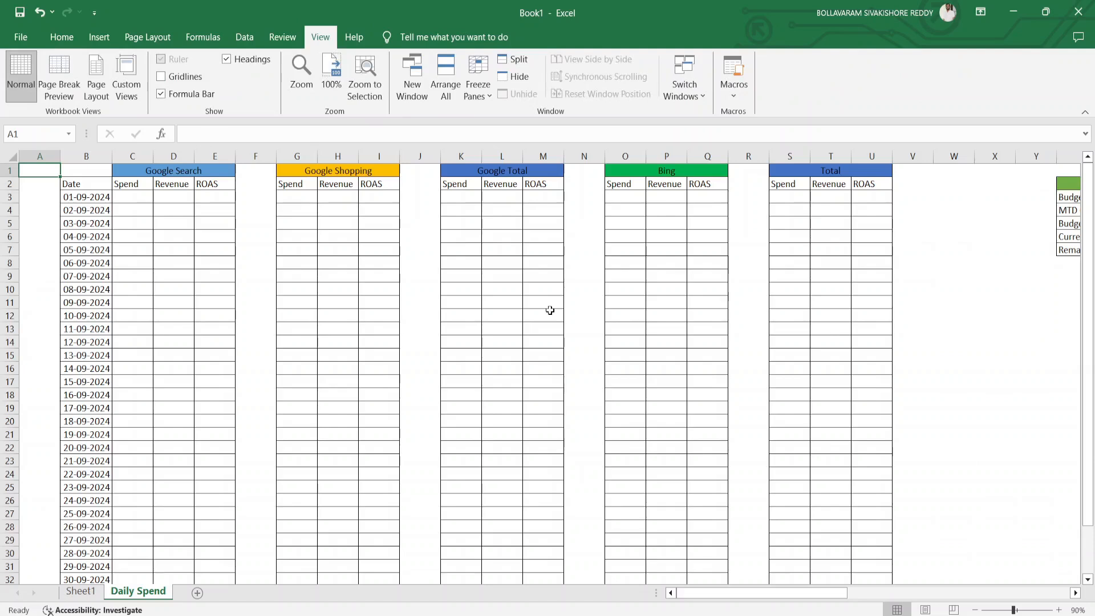
Step: Look over the daily channel tables and the budget and month-date tables without gridlines
click(549, 313)
click(639, 326)
key(ctrl+Up)
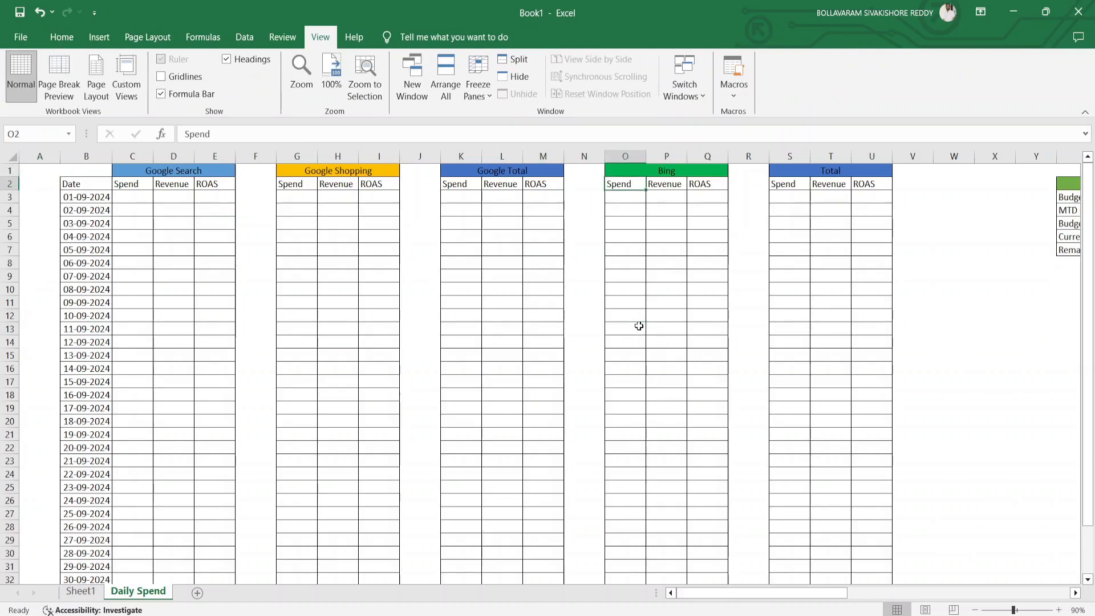
key(Up)
key(Right)
key(Right)
key(Right)
key(Right)
key(Right)
key(Right)
key(Right)
key(Right)
key(Right)
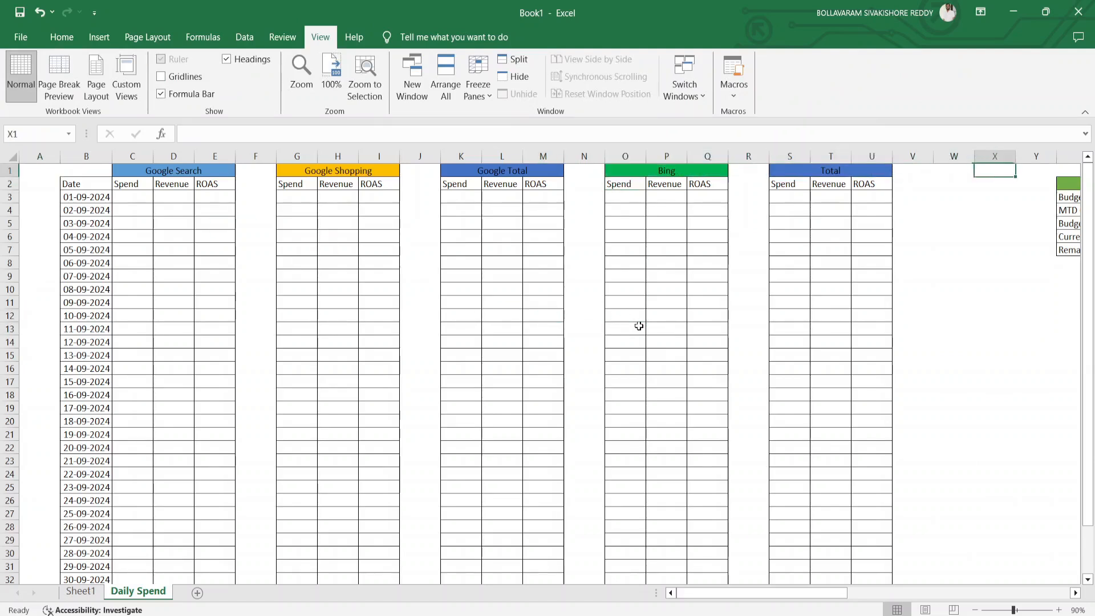
key(Right)
key(Right)
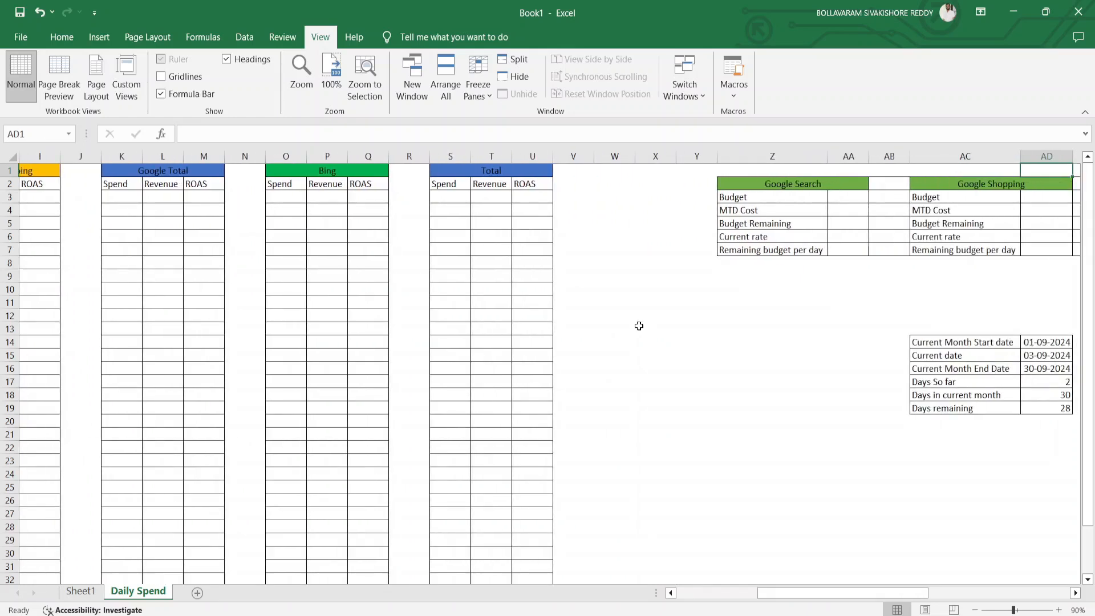
key(Right)
key(Right)
key(Right)
Step: Enter the Google Search ROAS formula =IFERROR(D3/C3,0) in E3, dividing revenue by spend for 01-09-2024
key(Left)
key(Left)
key(Left)
key(Left)
key(Left)
key(Left)
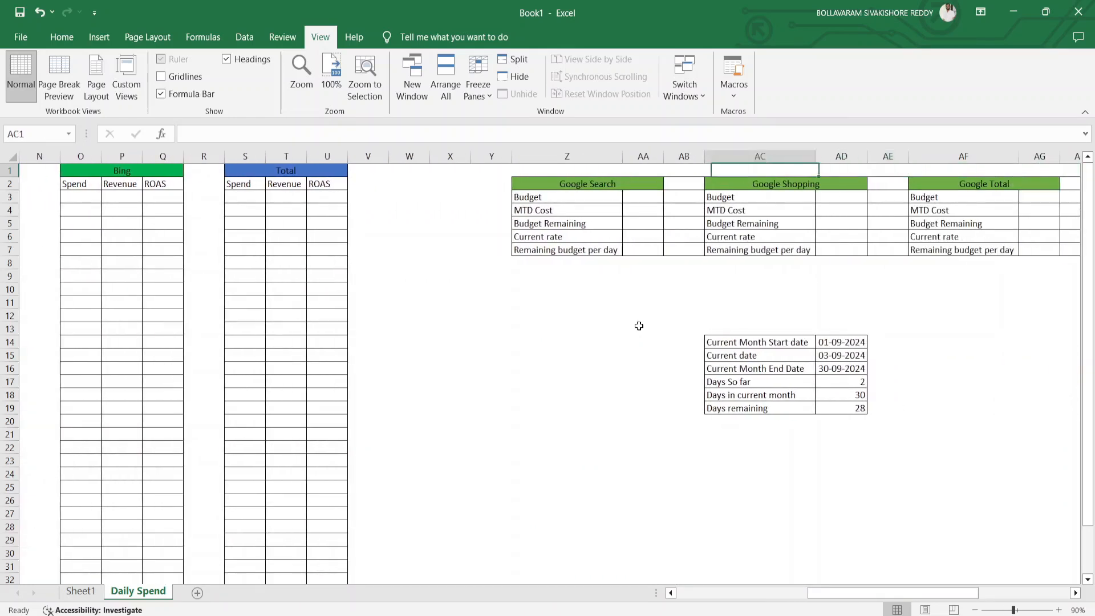
key(Left)
key(Left)
key(Left)
key(Left)
key(Left)
key(Left)
key(Left)
key(Left)
key(Left)
key(Left)
key(Left)
key(Left)
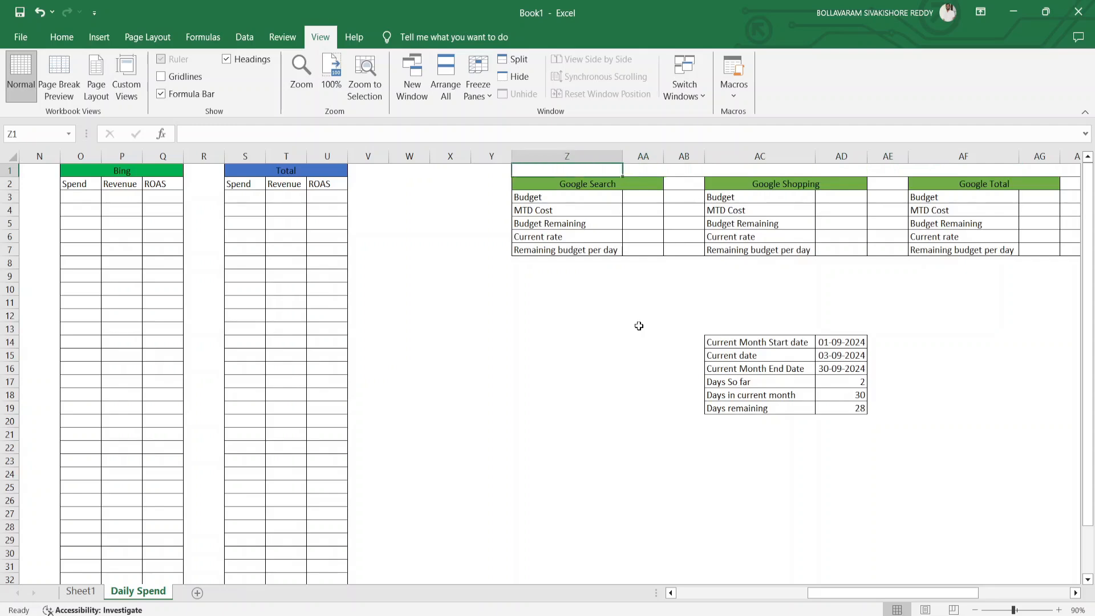
key(Down)
key(Down)
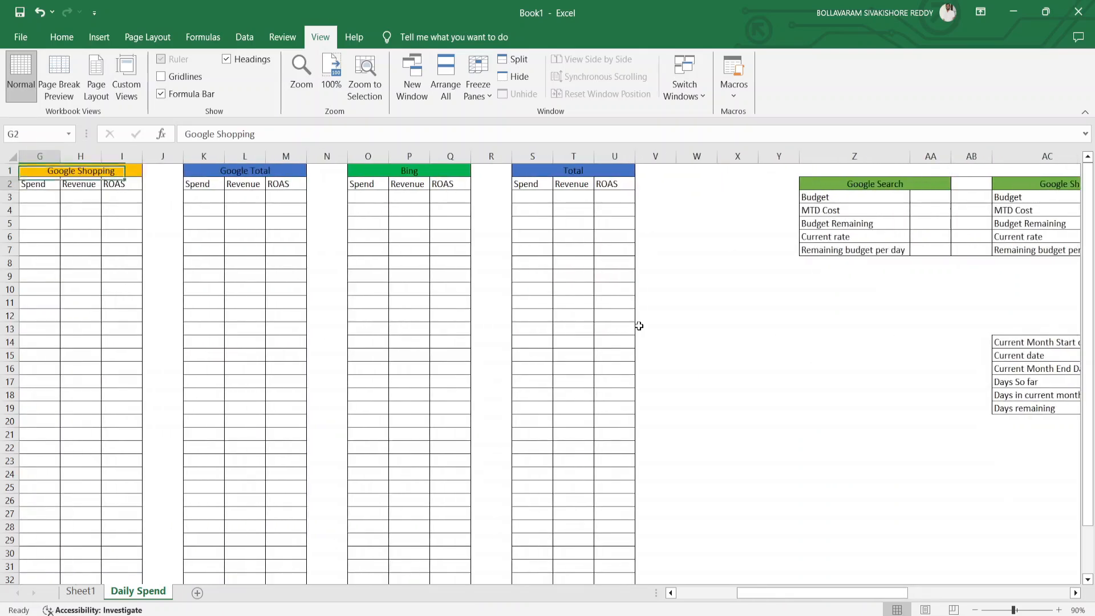
key(Left)
key(Left)
key(Left)
key(Left)
key(Left)
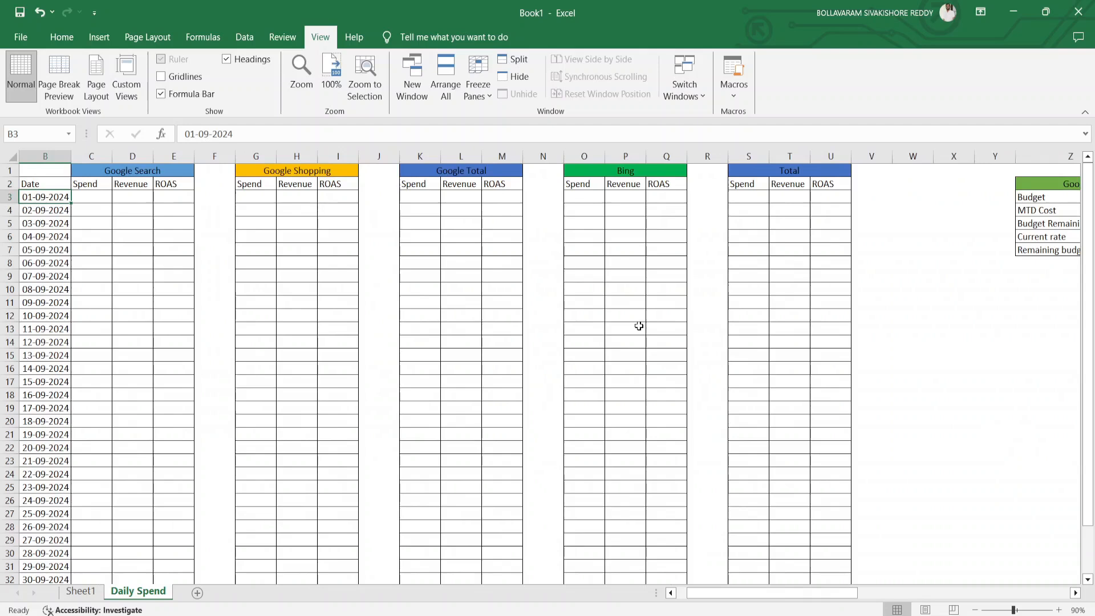
key(Left)
key(Right)
key(Right)
key(Right)
key(Right)
text(=)
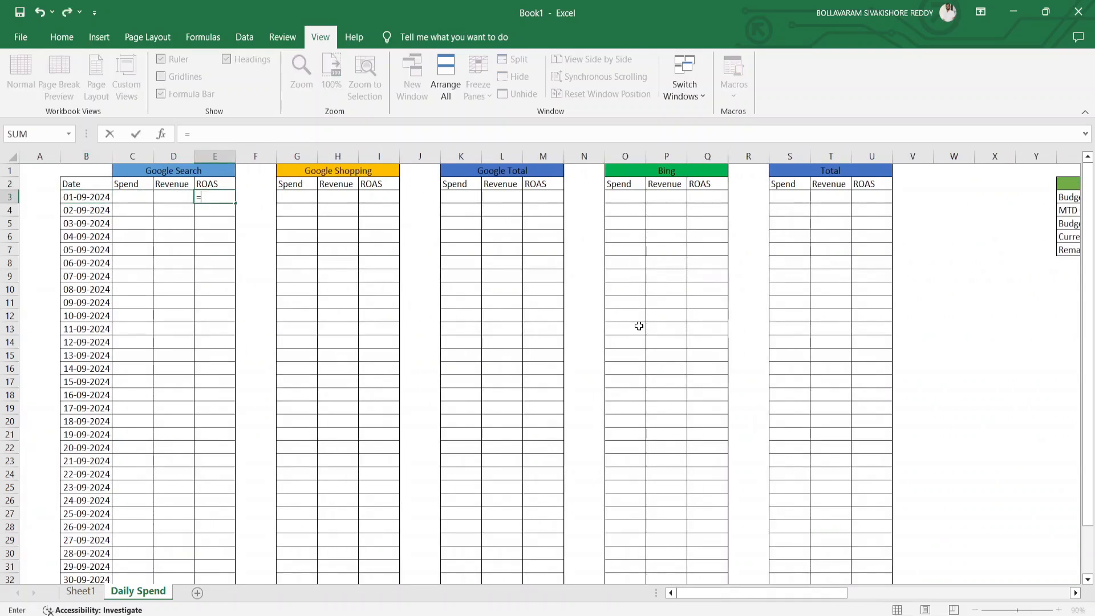
text(IF)
key(Down)
key(Tab)
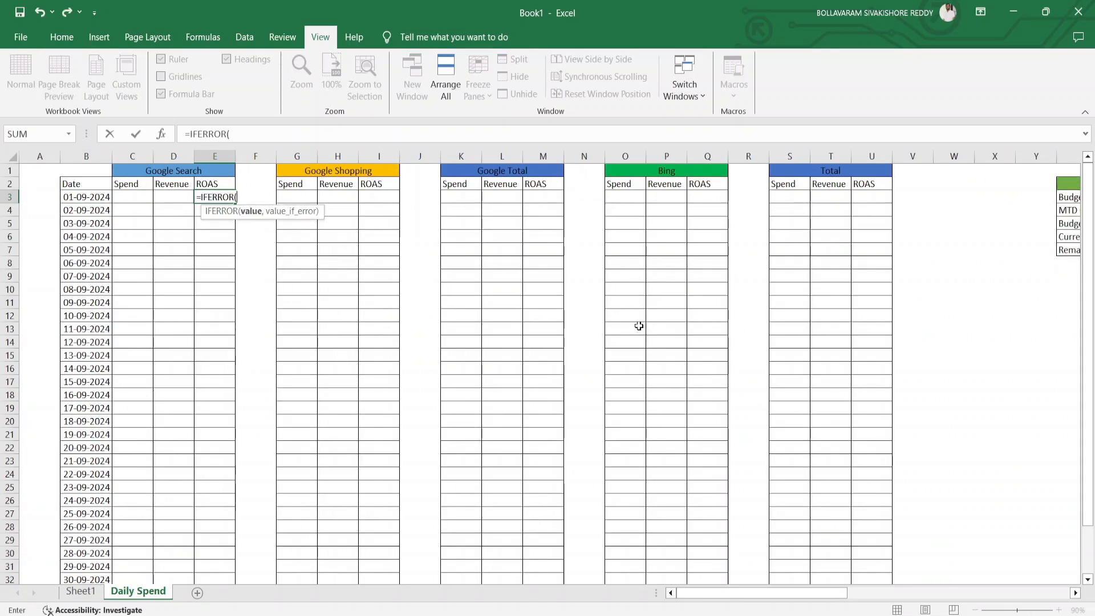
key(Left)
text(/)
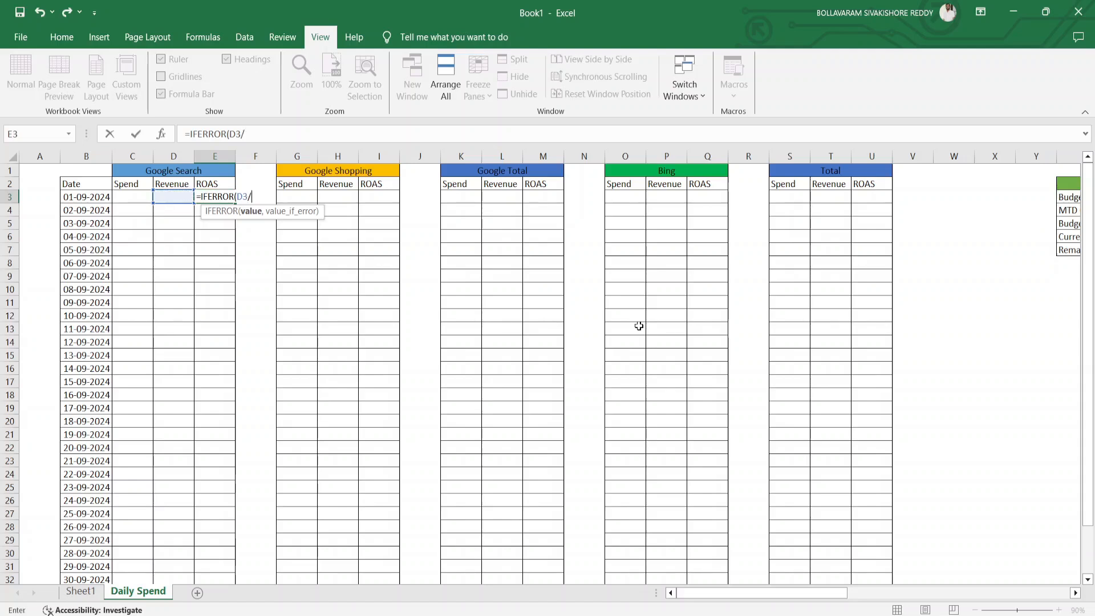
key(Left)
key(Left)
text(,)
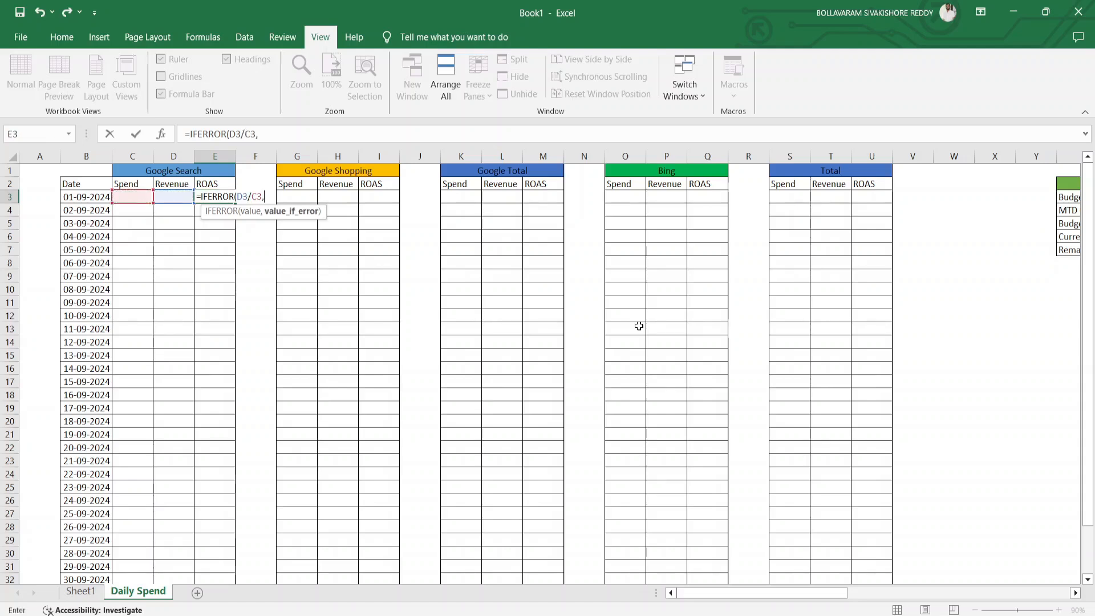
key(Return)
Step: Fill the Google Search ROAS formula from E3 down through the Total row in E33
key(Up)
key(Left)
key(Left)
key(Left)
key(ctrl+Down)
key(Right)
key(Right)
key(Right)
key(Right)
key(Left)
key(ctrl+shift+Up)
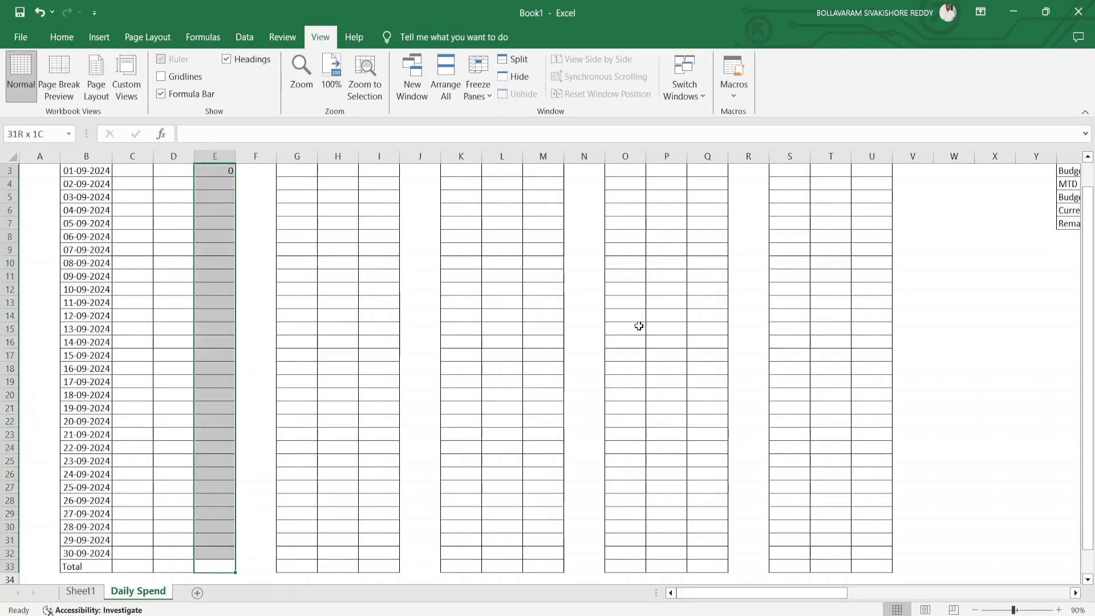
key(ctrl+d)
key(Down)
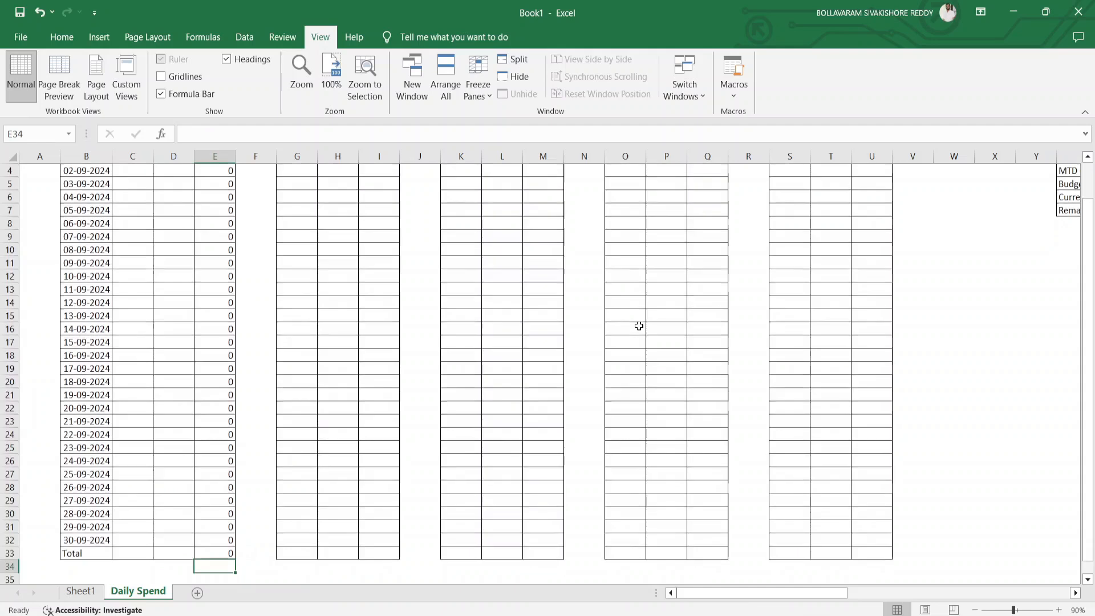
Step: Total the Google Search Spend column in C33 with =SUM(C3:C32)
key(Left)
key(Left)
key(Up)
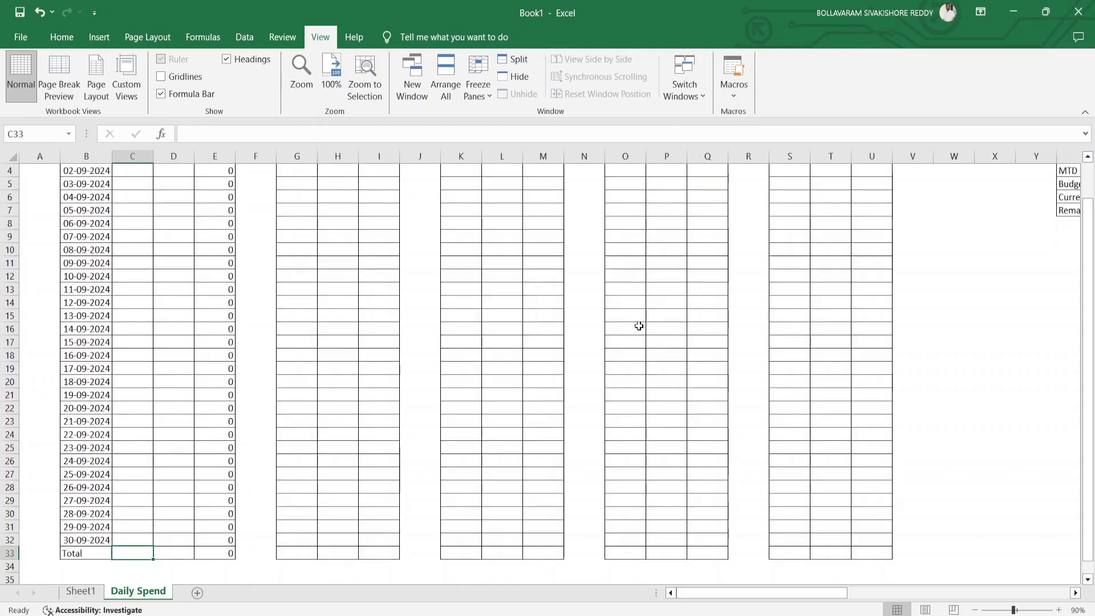
text(=s)
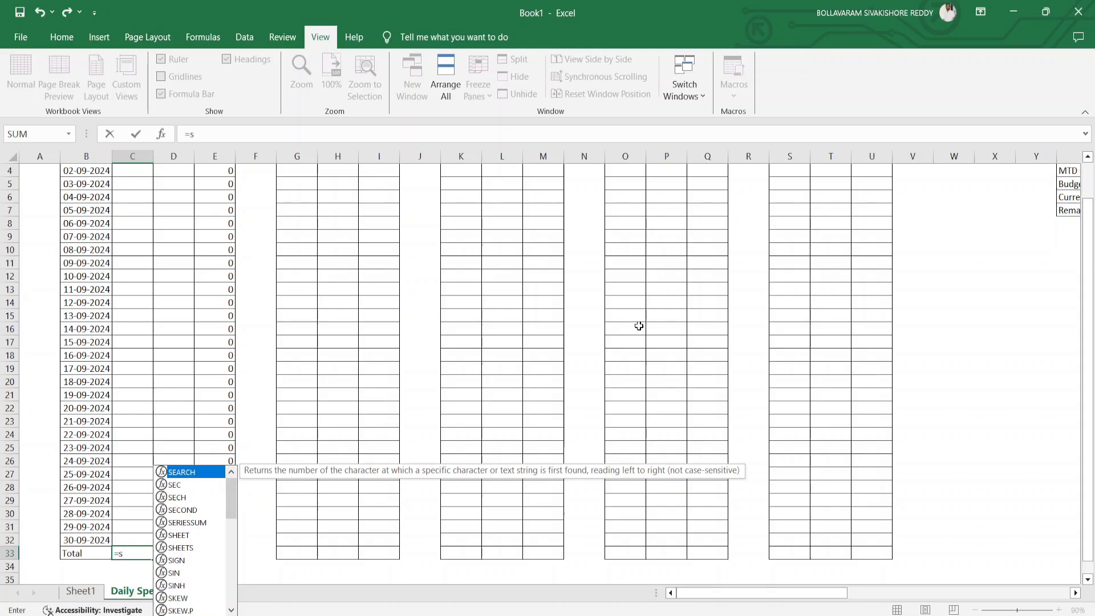
text(um)
key(Tab)
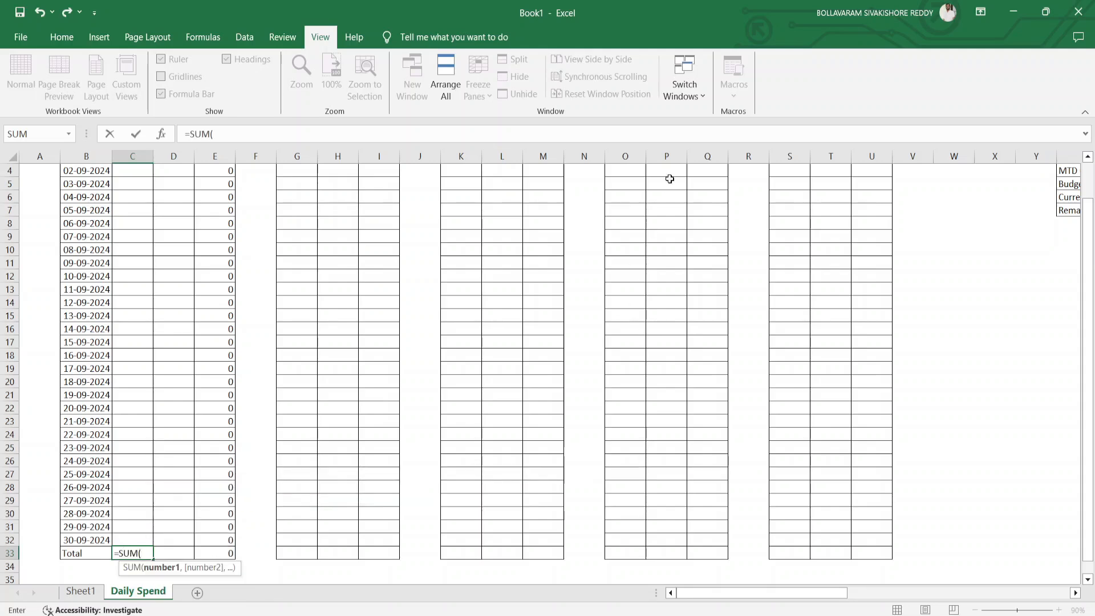
scroll(261, 300, up, 1)
click(135, 197)
drag(135, 197, 138, 591)
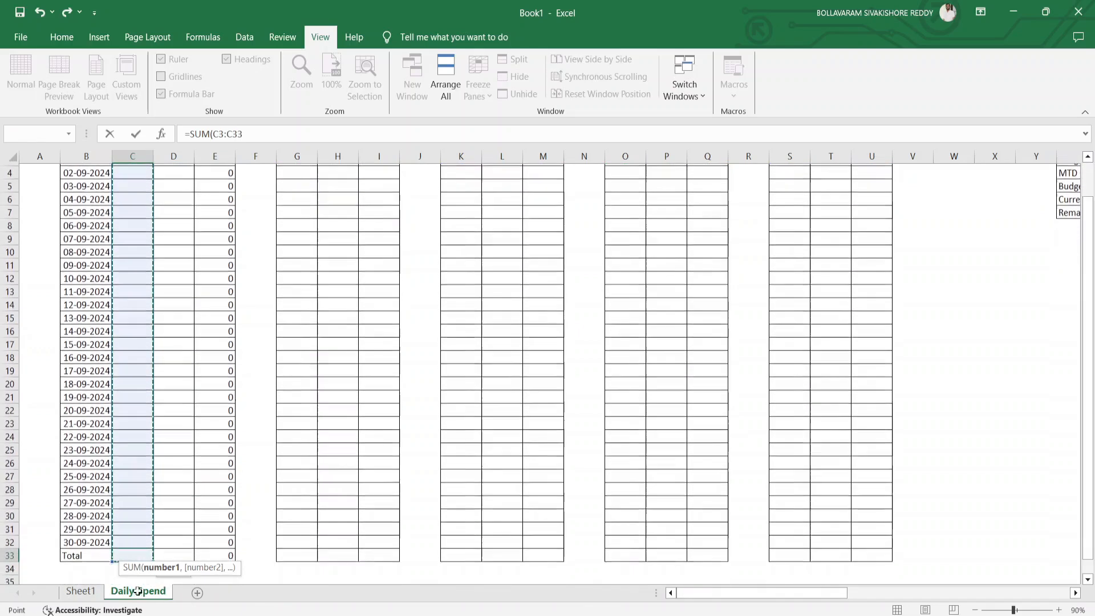
key(Return)
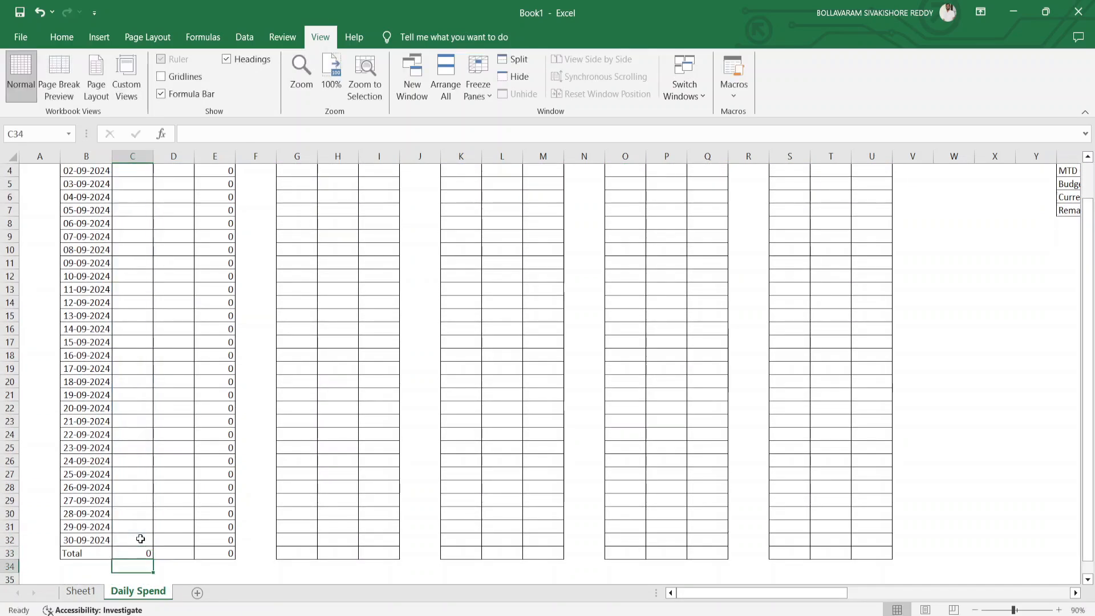
Step: Copy the Spend total formula from C33 across to the Google Search Revenue total in D33
key(ctrl+Up)
key(ctrl+Up)
key(ctrl+Up)
key(Down)
key(Down)
key(Left)
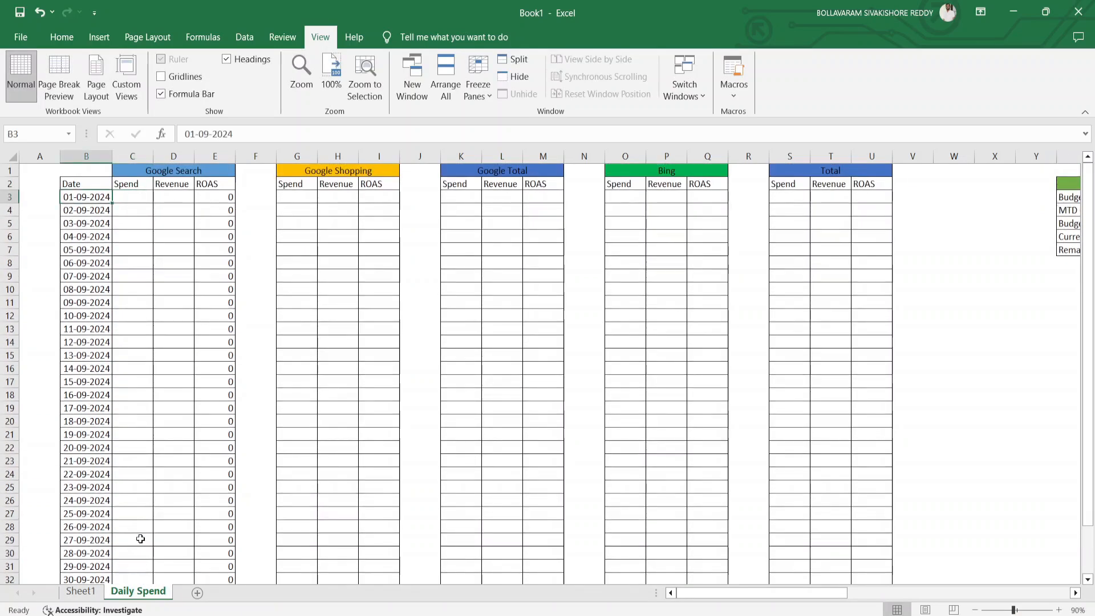
key(ctrl+Down)
key(Right)
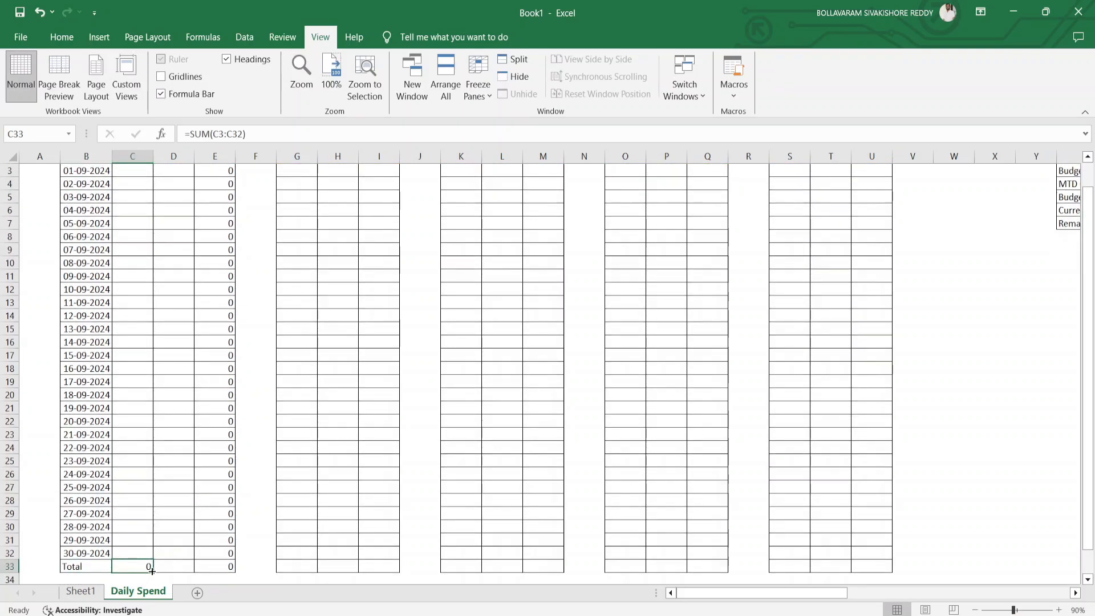
drag(152, 568, 192, 569)
click(189, 475)
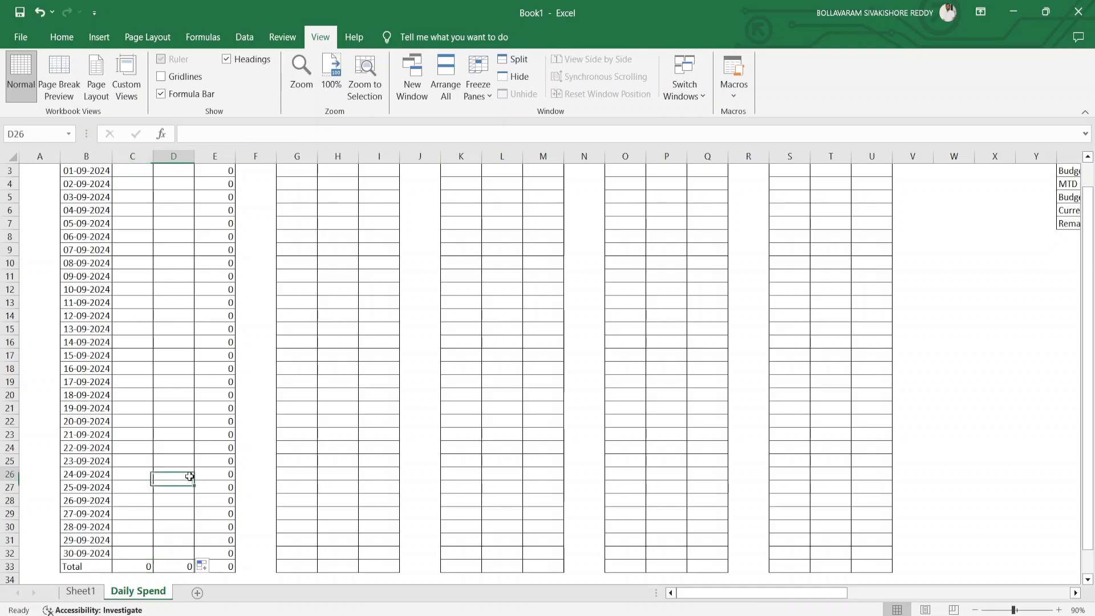
Step: Review the Google Search ROAS formula in E3 and look across the Google Shopping, Google Total and Bing columns
key(ctrl+Up)
key(Right)
key(Down)
key(Down)
key(Up)
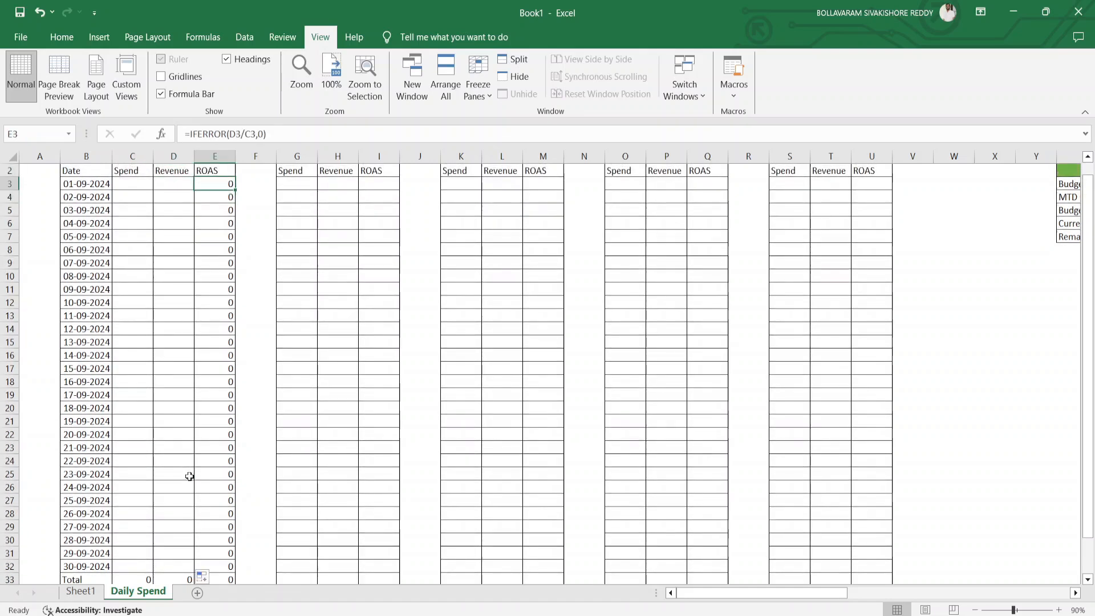
key(Right)
key(Right)
key(Right)
key(Right)
key(Right)
key(Right)
key(Right)
key(Right)
key(Right)
key(Right)
key(Right)
key(Right)
key(Right)
key(Right)
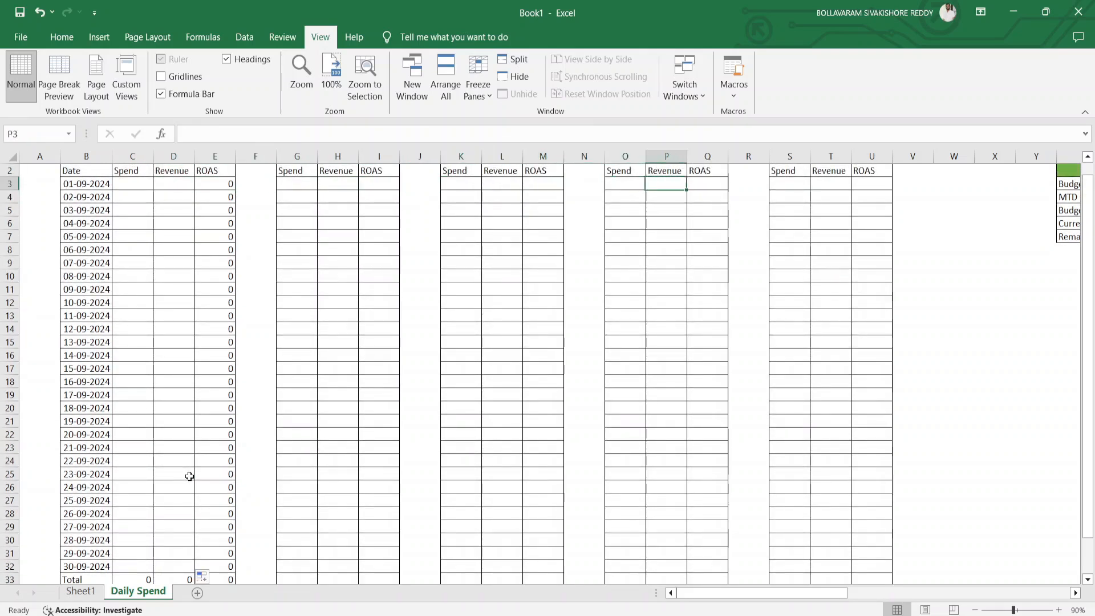
key(Up)
key(Up)
key(Down)
key(Down)
Step: Enter the Google Shopping ROAS formula =IFERROR(H3/G3,0) in I3, dividing revenue by spend
key(Left)
key(Left)
key(Left)
key(Left)
key(Left)
key(Left)
key(Left)
key(Left)
key(Left)
key(Left)
key(Left)
key(Left)
key(Left)
key(Left)
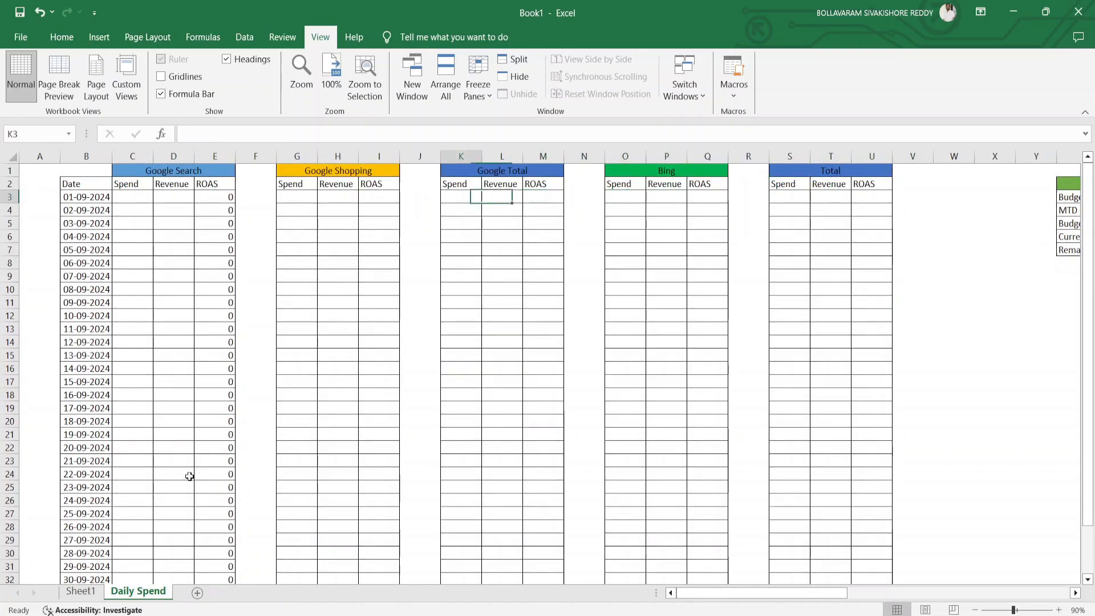
key(Right)
key(Right)
key(Right)
key(Right)
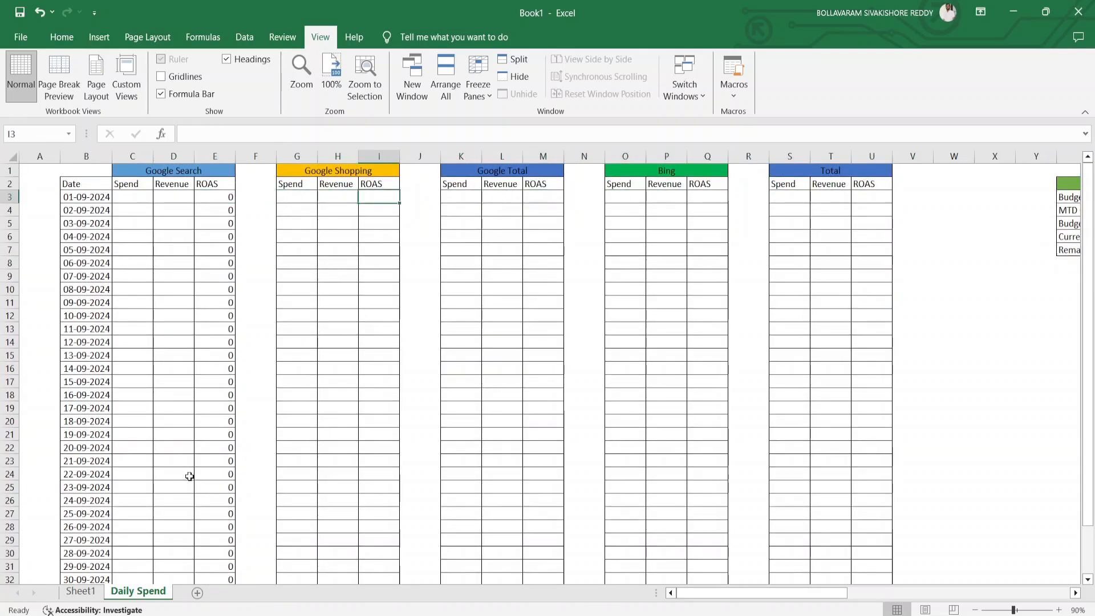
text(=if)
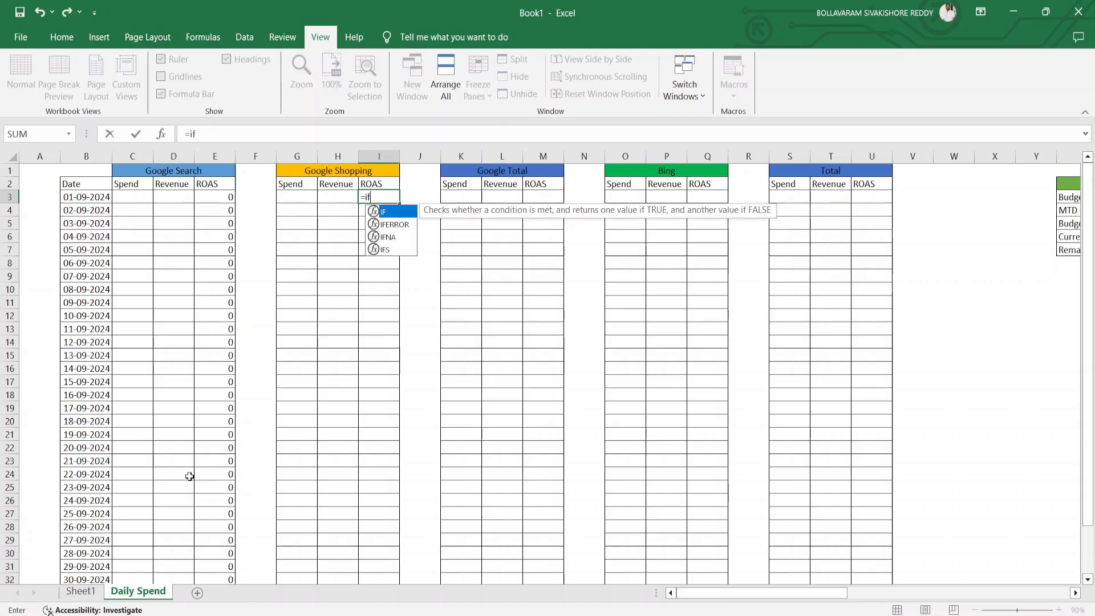
text(error()
key(Left)
text(/)
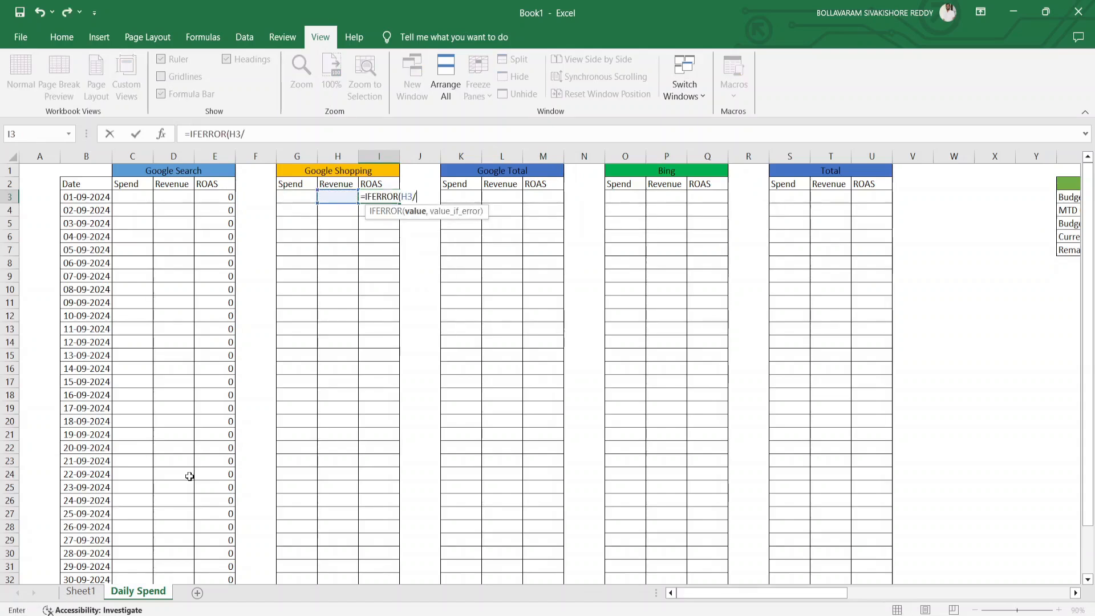
key(Left)
key(Left)
text(,)
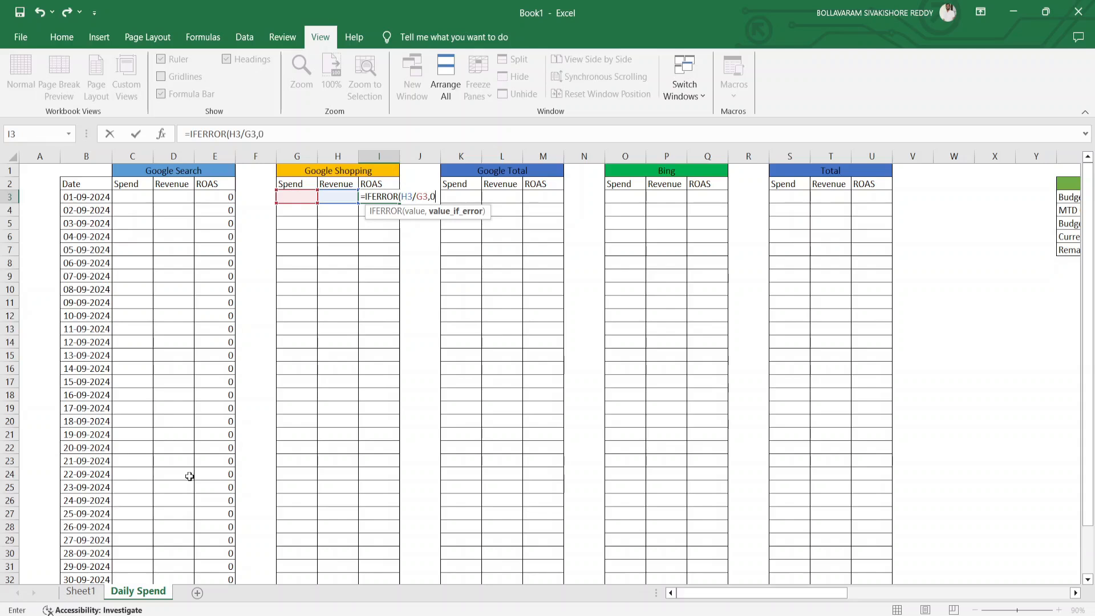
text(0)
key(Return)
Step: Fill the Google Shopping ROAS formula from I3 down through the Total row in I33
key(Left)
key(Down)
key(Down)
key(Down)
key(Down)
key(Down)
key(Down)
key(Down)
key(Down)
key(Down)
key(Down)
key(Down)
key(Down)
key(Down)
key(Down)
key(Down)
key(Down)
key(Down)
key(Down)
key(Down)
key(Down)
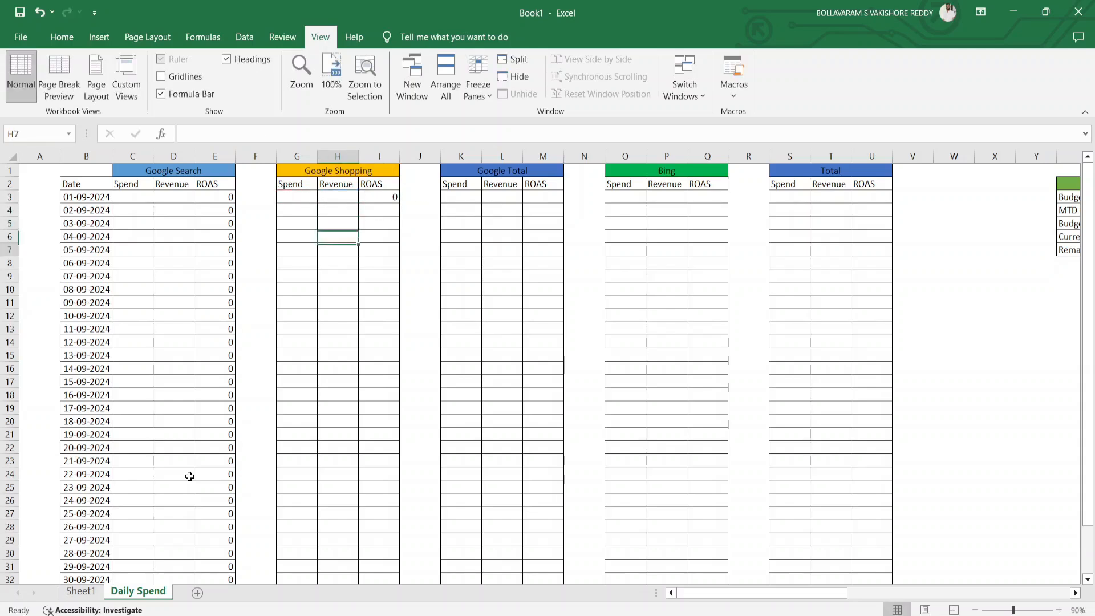
key(Up)
key(Up)
key(Up)
key(Up)
key(Up)
key(Right)
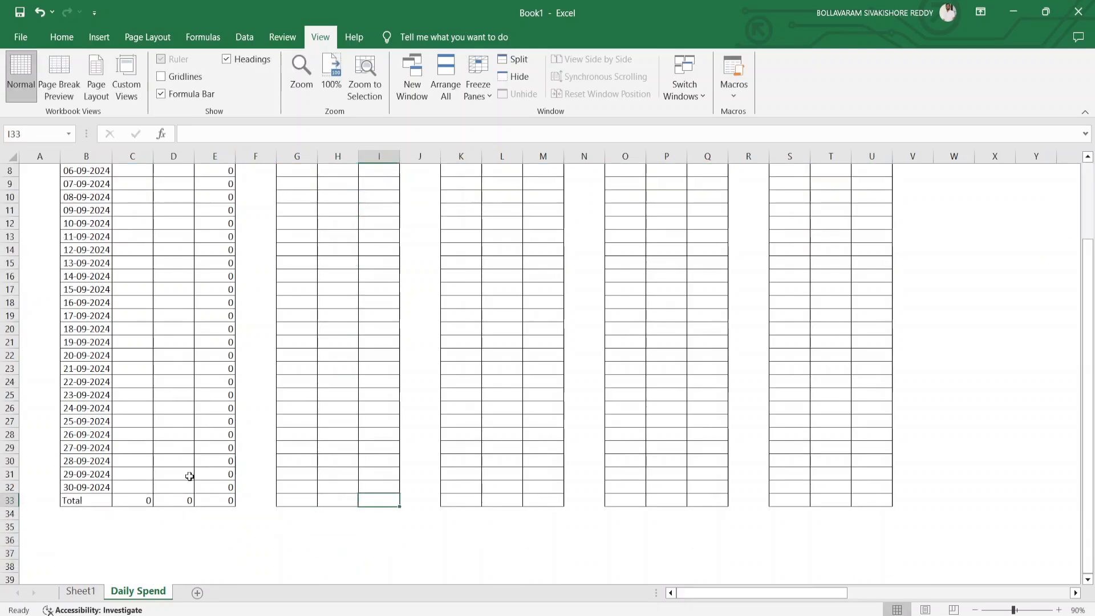
key(ctrl+shift+Up)
key(ctrl+d)
key(Left)
key(Left)
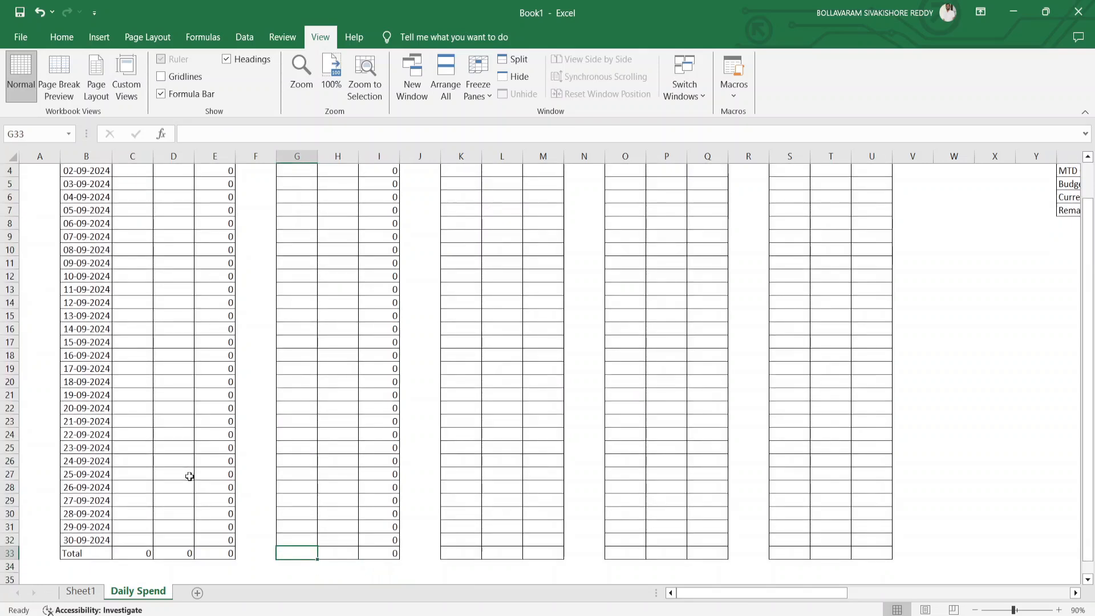
Step: Enter the Google Shopping Spend total =SUM(G3:G32) in G33 and copy it across to the Revenue total in H33
text(=su)
key(Down)
key(Down)
key(Tab)
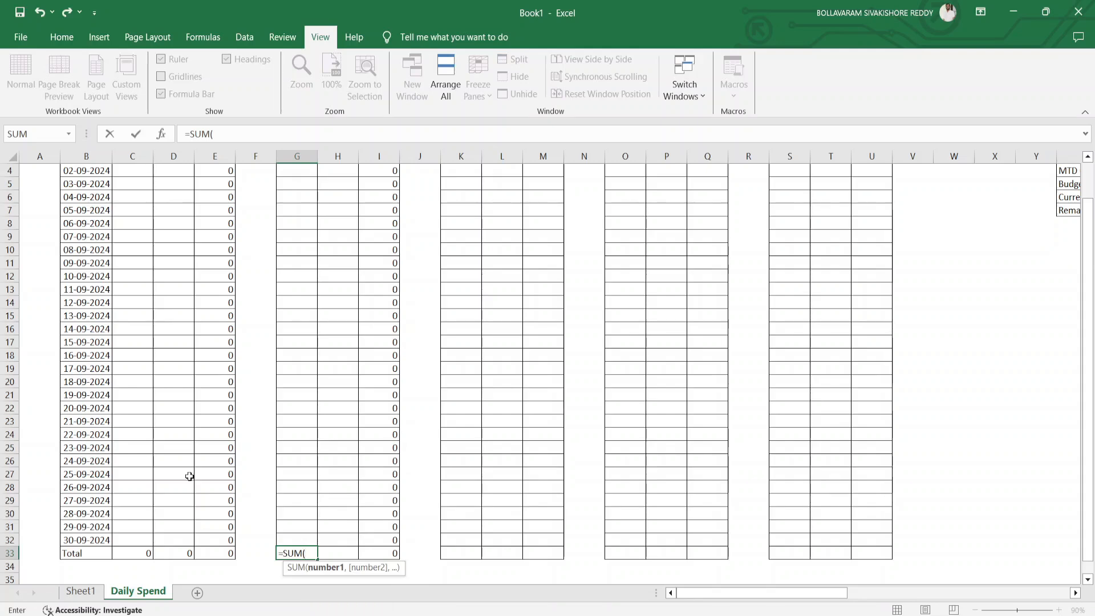
key(ctrl+Up)
key(ctrl+shift+Down)
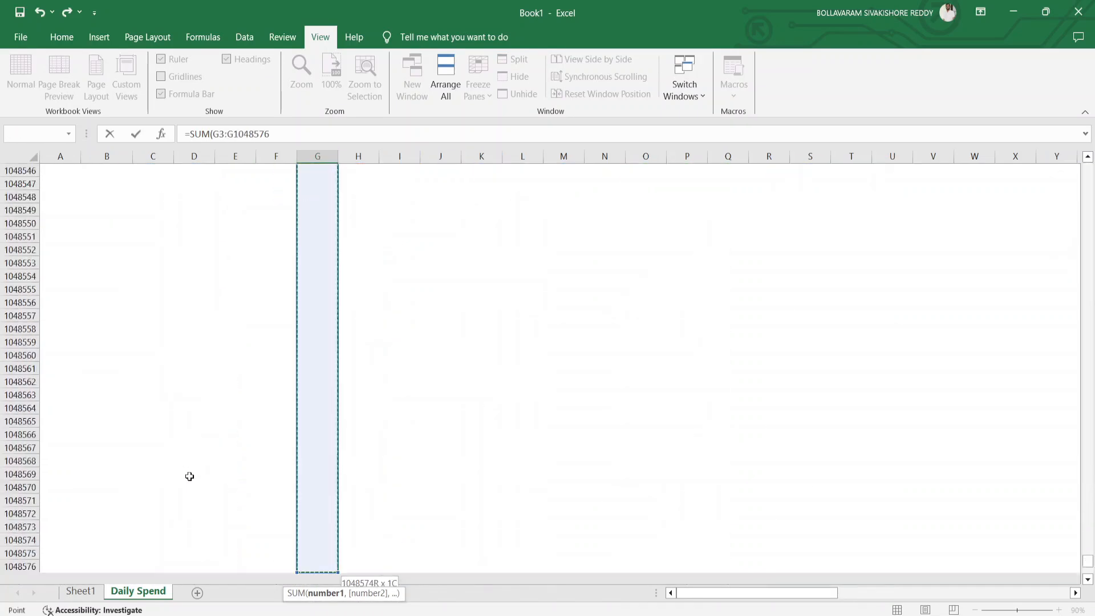
key(ctrl+shift+Up)
key(shift+Down)
key(shift+Down)
key(shift+Down)
key(shift+Down)
key(shift+Down)
key(shift+Down)
key(shift+Down)
key(shift+Down)
key(shift+Down)
key(shift+Down)
key(shift+Down)
key(shift+Down)
key(shift+Down)
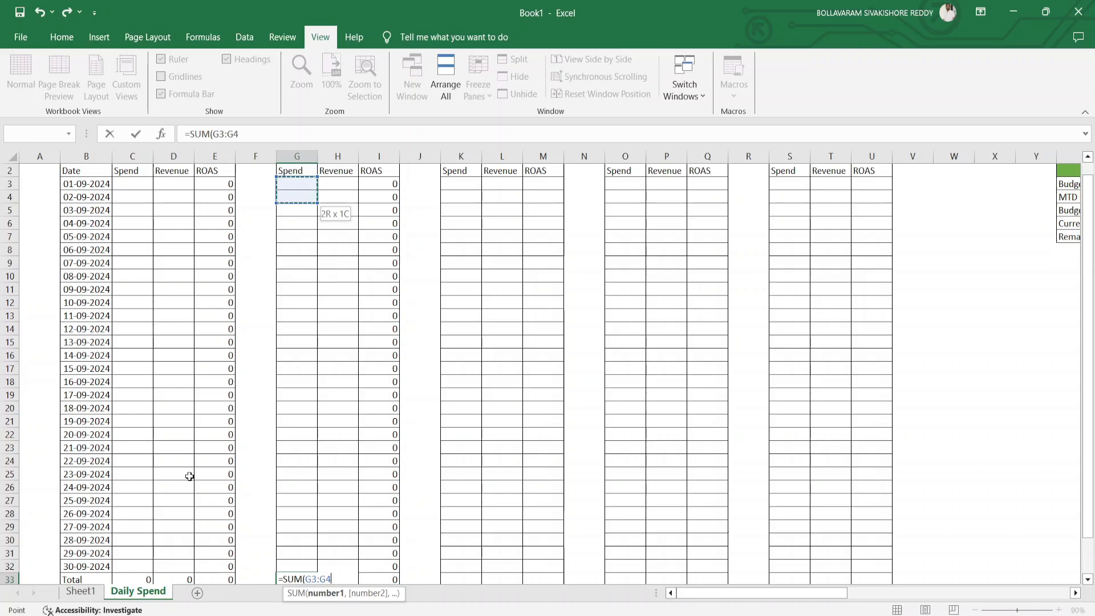
key(shift+Down)
key(shift+Down)
key(shift+Down)
key(shift+Down)
key(shift+Down)
key(shift+Down)
key(shift+Down)
key(shift+Down)
key(shift+Down)
key(shift+Down)
key(shift+Down)
key(shift+Down)
key(shift+Down)
key(shift+Down)
key(shift+Down)
key(shift+Down)
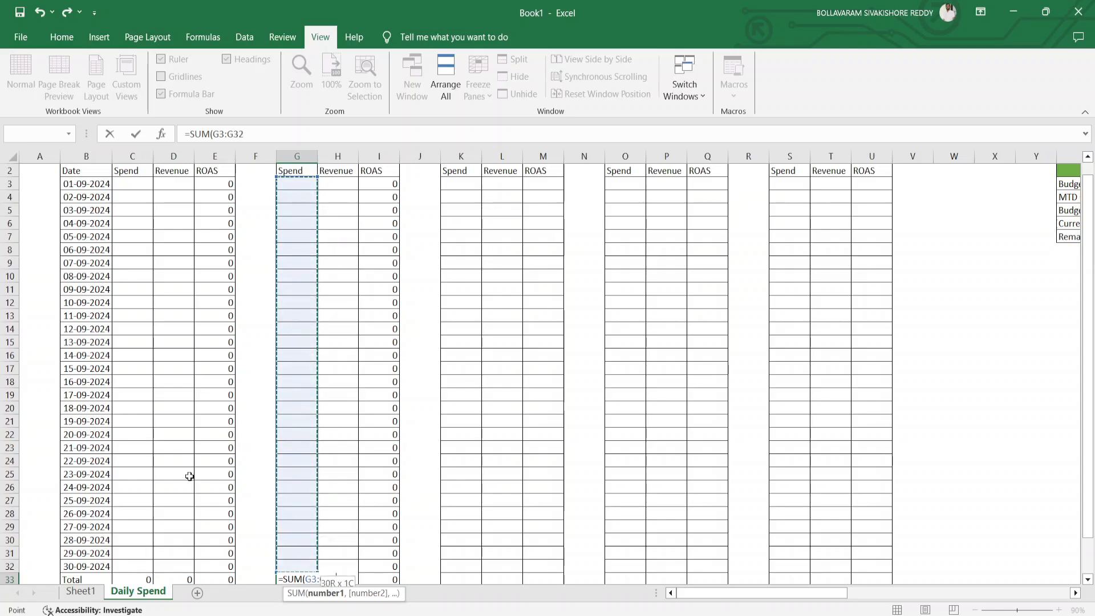
key(Return)
key(Up)
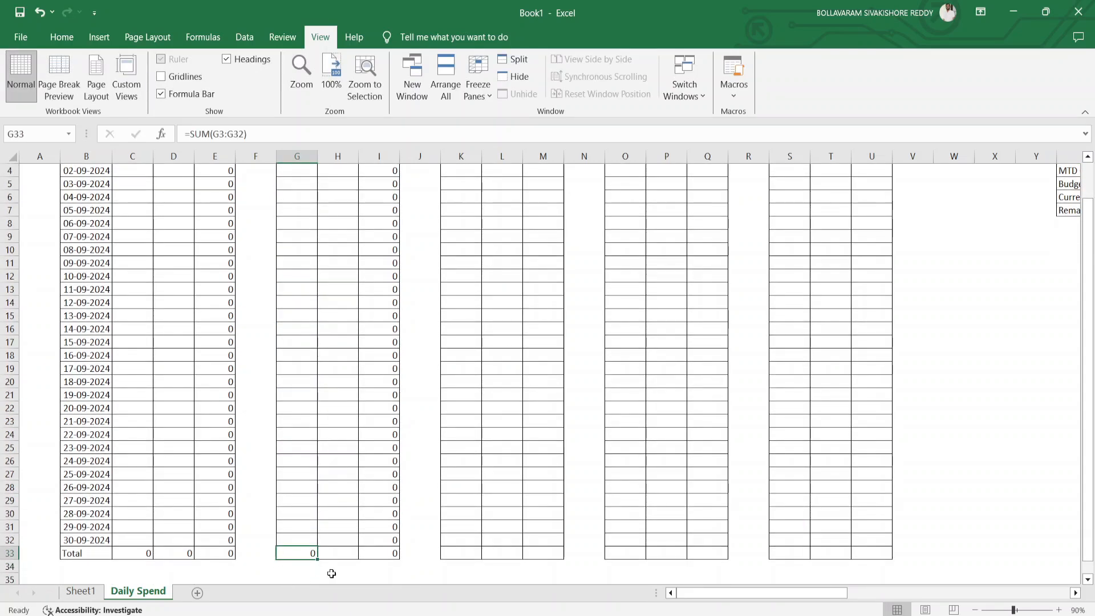
drag(318, 560, 360, 560)
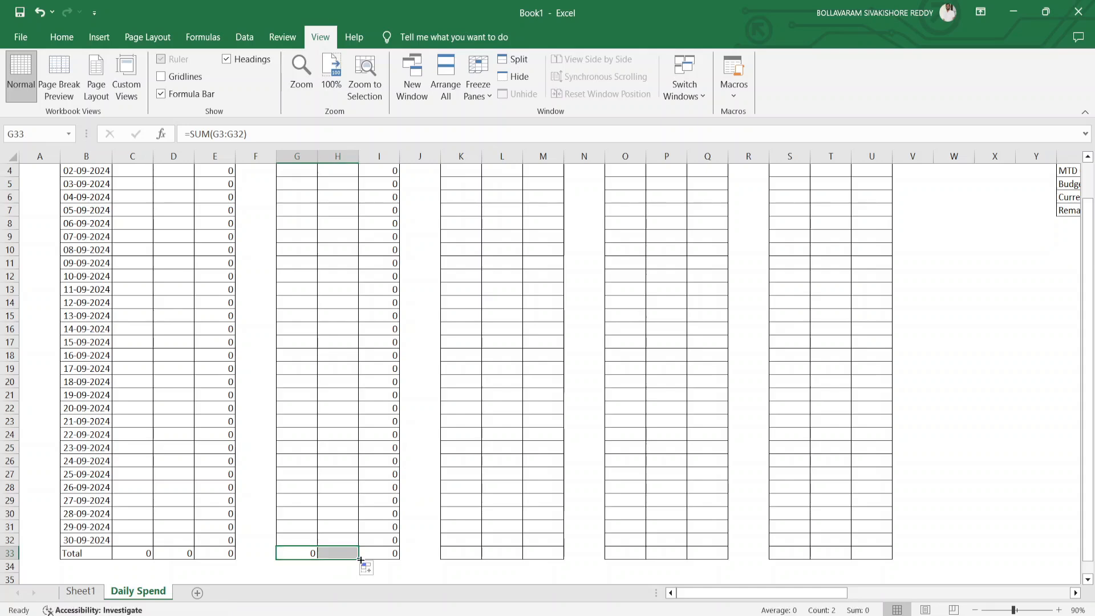
Step: Enter the Google Total ROAS formula =IFERROR(L3/K3,0) in M3, dividing revenue by spend
key(ctrl+Up)
key(Up)
key(Right)
key(Right)
key(Down)
key(Down)
key(Right)
key(Right)
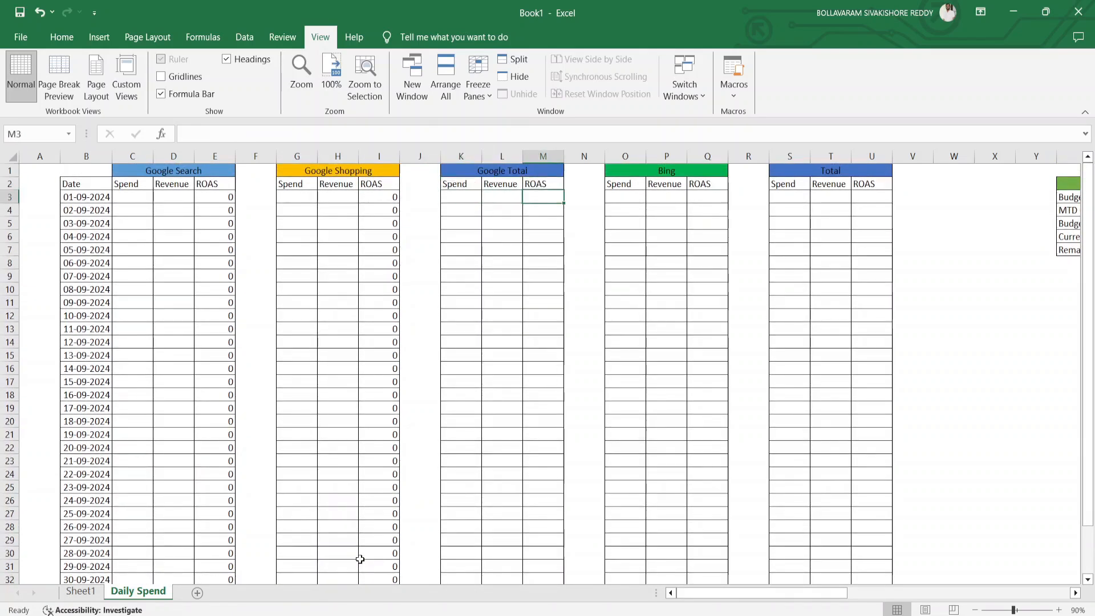
text(=IFERROR()
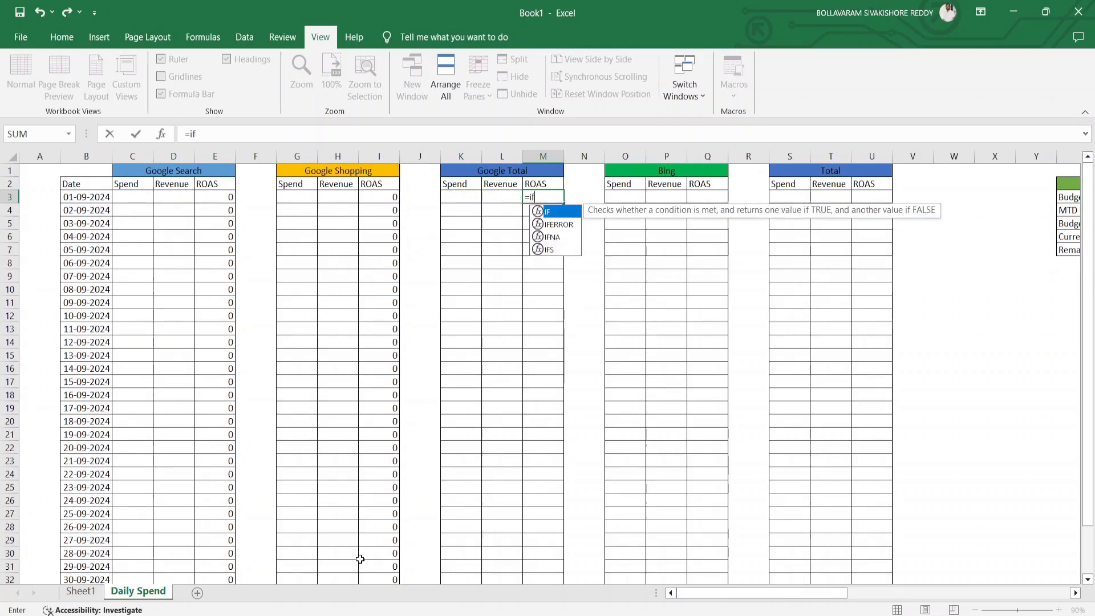
key(Left)
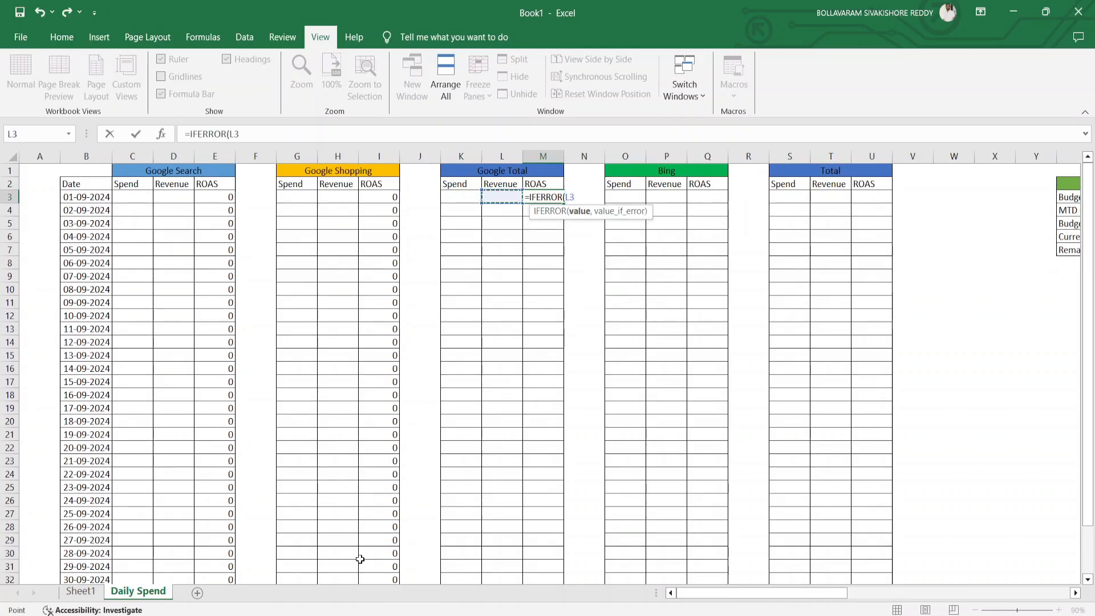
text(/)
key(Left)
key(Left)
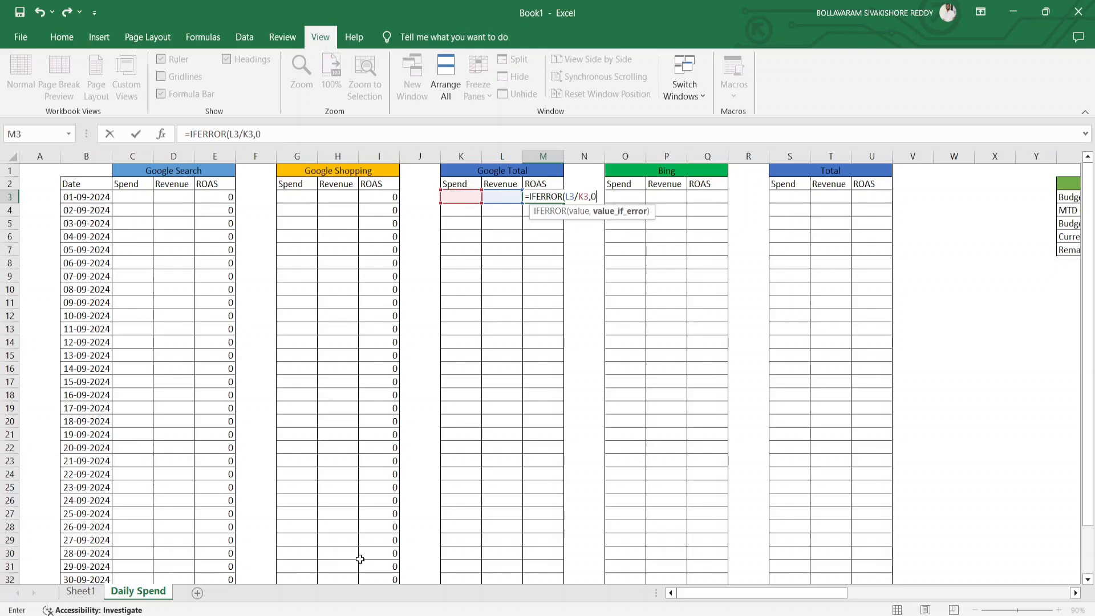
key(Return)
Step: Fill the Google Total ROAS formula from M3 down through the Total row in M33
key(Up)
key(Left)
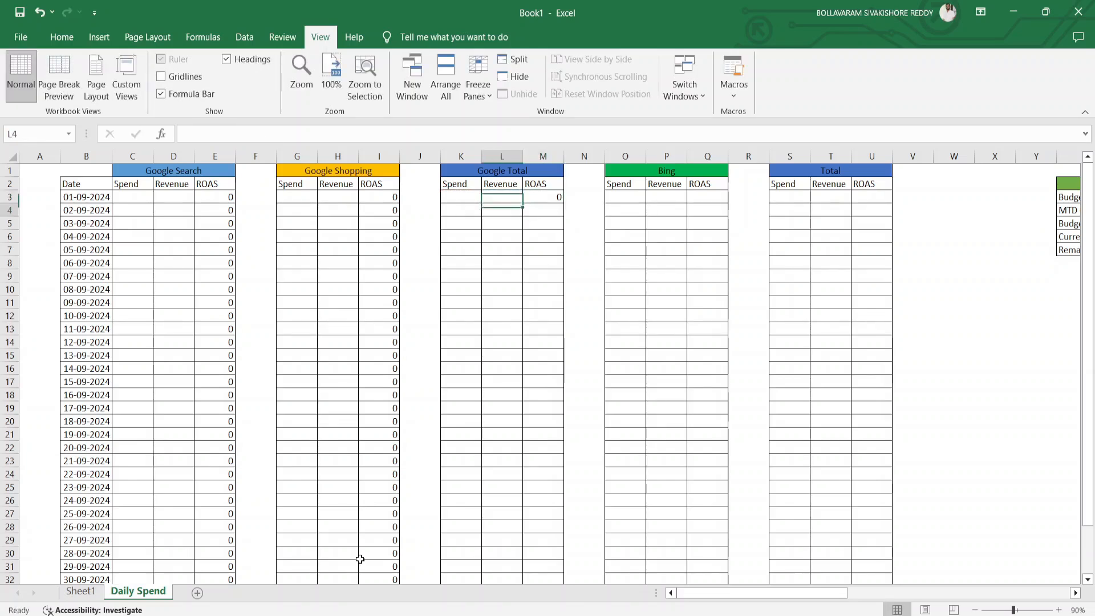
key(Left)
key(Down)
key(Down)
key(Down)
key(Down)
key(Down)
key(Down)
key(Down)
key(Down)
key(Down)
key(Down)
key(Down)
key(Down)
key(Down)
key(Down)
key(Down)
key(Down)
key(Down)
key(Down)
key(Down)
key(Down)
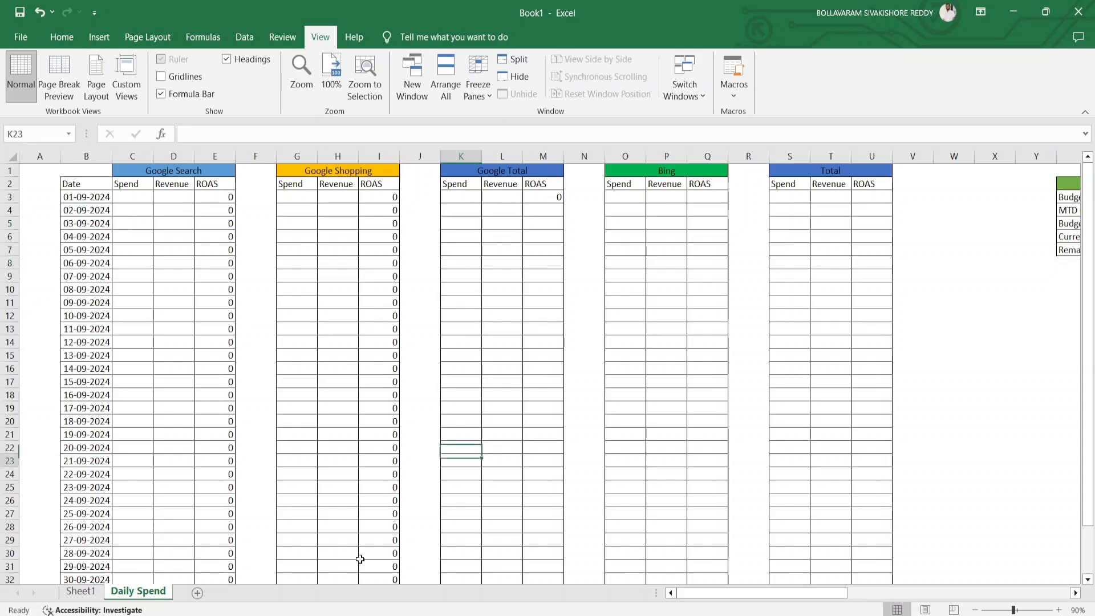
key(Up)
key(Up)
key(Up)
key(Up)
key(Up)
key(Right)
key(Right)
key(ctrl+shift+Up)
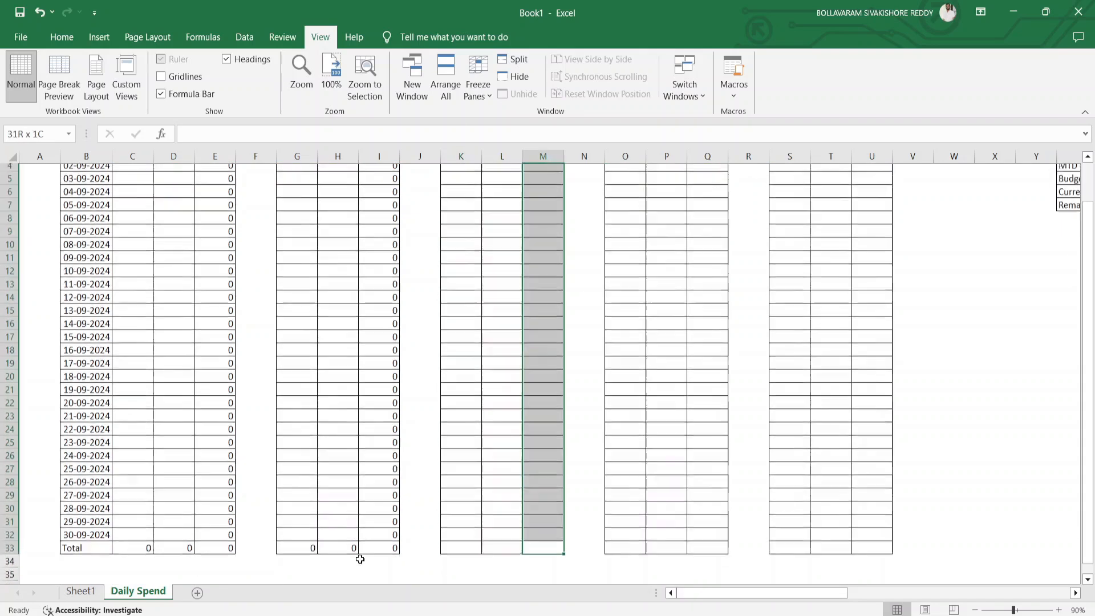
key(ctrl+d)
Step: Enter the Google Total Spend sum =SUM(K3:K32) in K33 and copy it across to the Revenue total in L33
key(ctrl+Down)
key(Down)
key(Left)
key(Left)
key(Up)
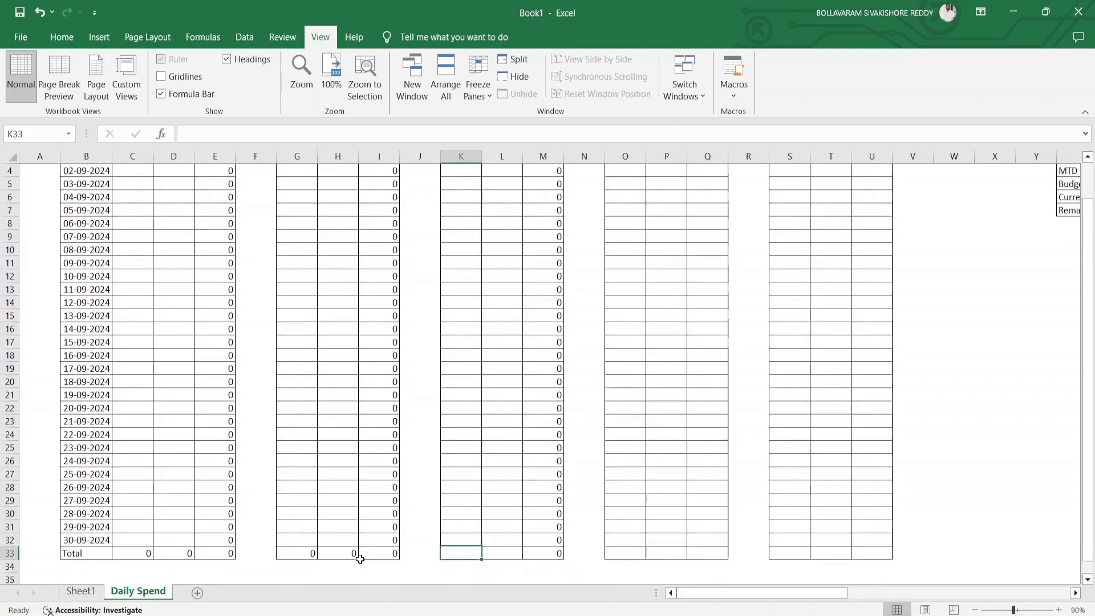
text(=)
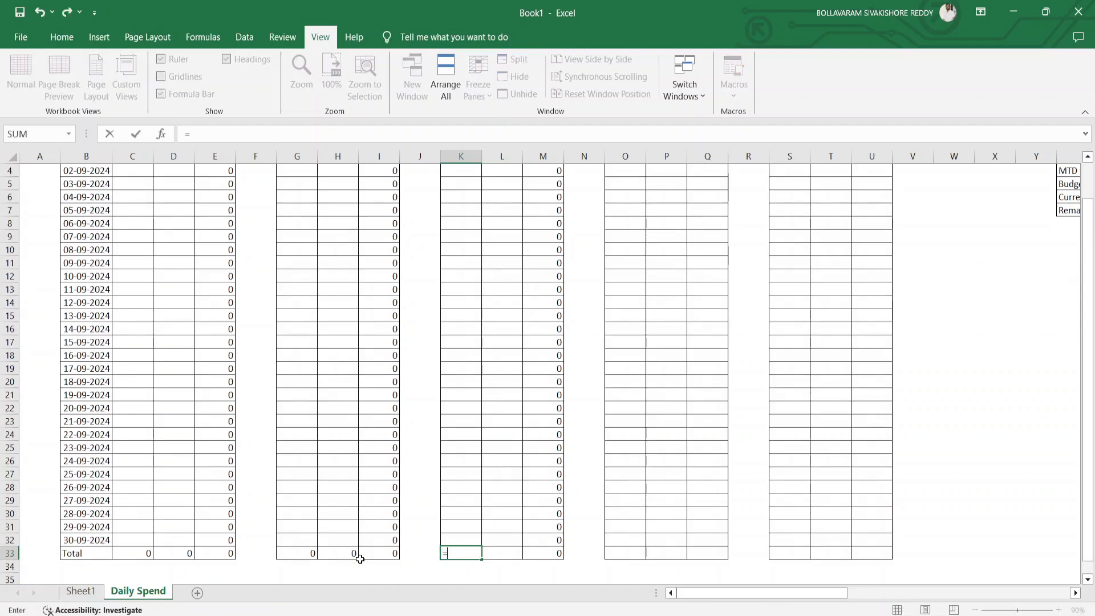
text(SUM()
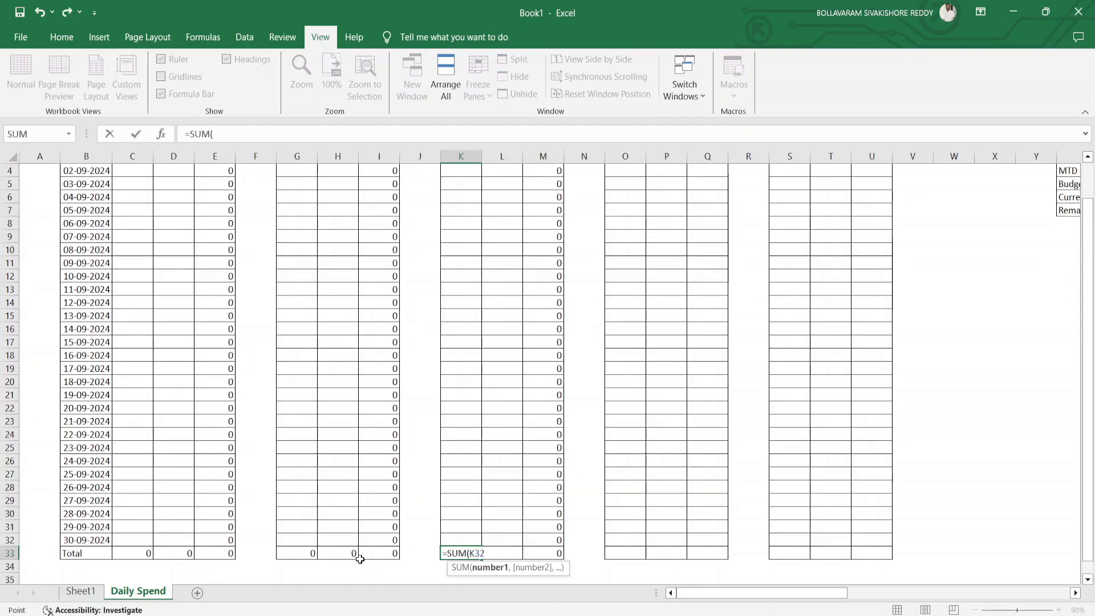
key(ctrl+Up)
key(Down)
key(shift+Down)
key(shift+Down)
key(shift+Down)
key(shift+Down)
key(shift+Down)
key(shift+Down)
key(shift+Down)
key(shift+Down)
key(shift+Down)
key(shift+Down)
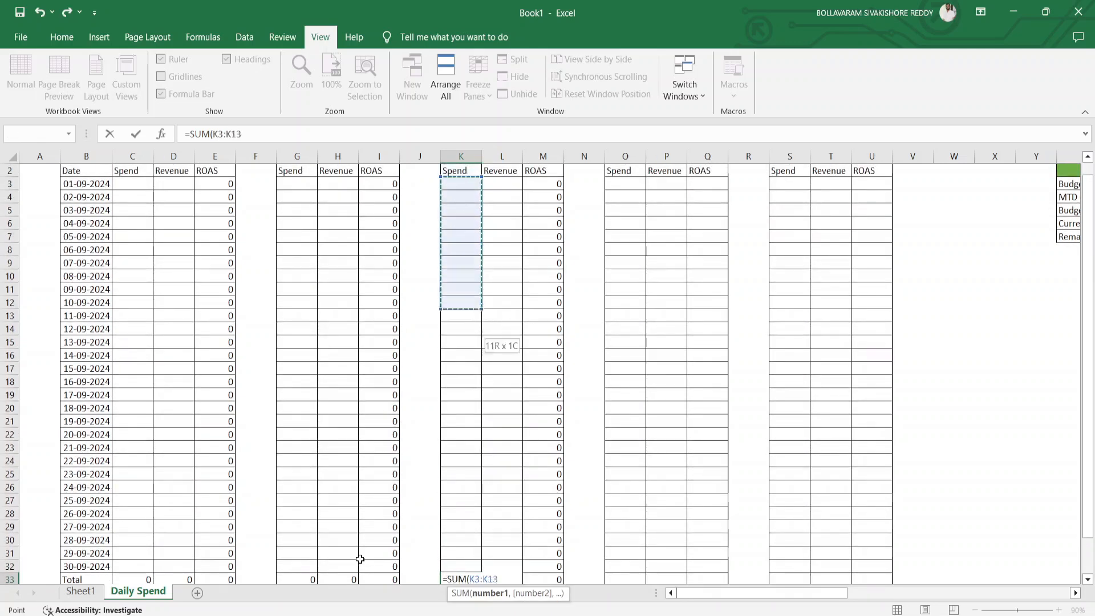
key(shift+Down)
key(shift+Down)
key(shift+Down)
key(shift+Down)
key(shift+Down)
key(shift+Down)
key(shift+Down)
key(shift+Down)
key(shift+Down)
key(shift+Down)
key(shift+Down)
key(shift+Down)
key(shift+Down)
key(shift+Down)
key(shift+Down)
key(shift+Down)
key(shift+Down)
key(shift+Down)
key(shift+Down)
key(Return)
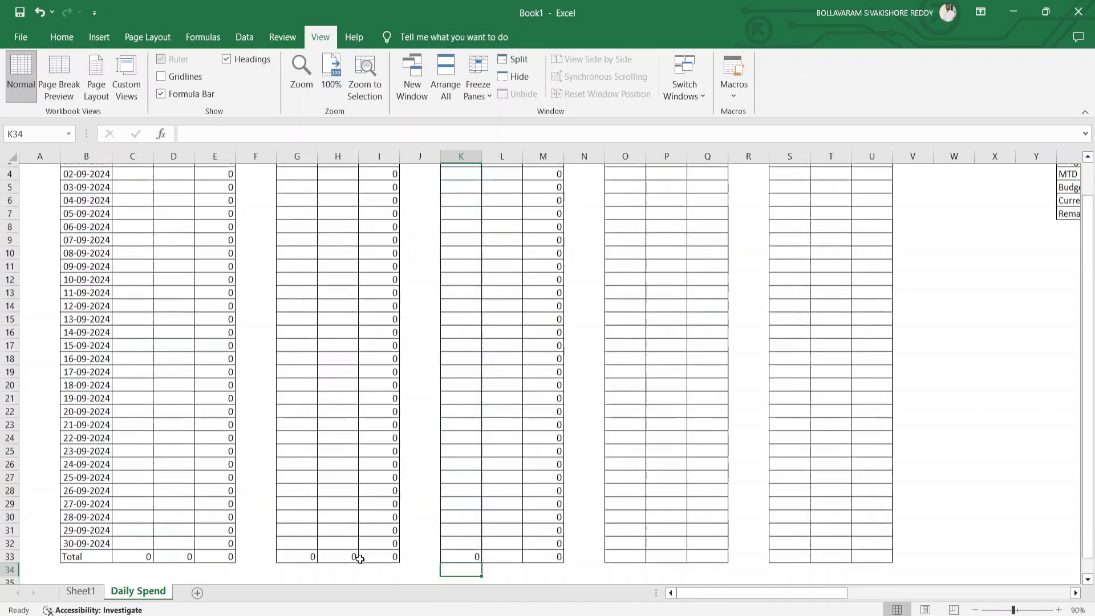
key(Up)
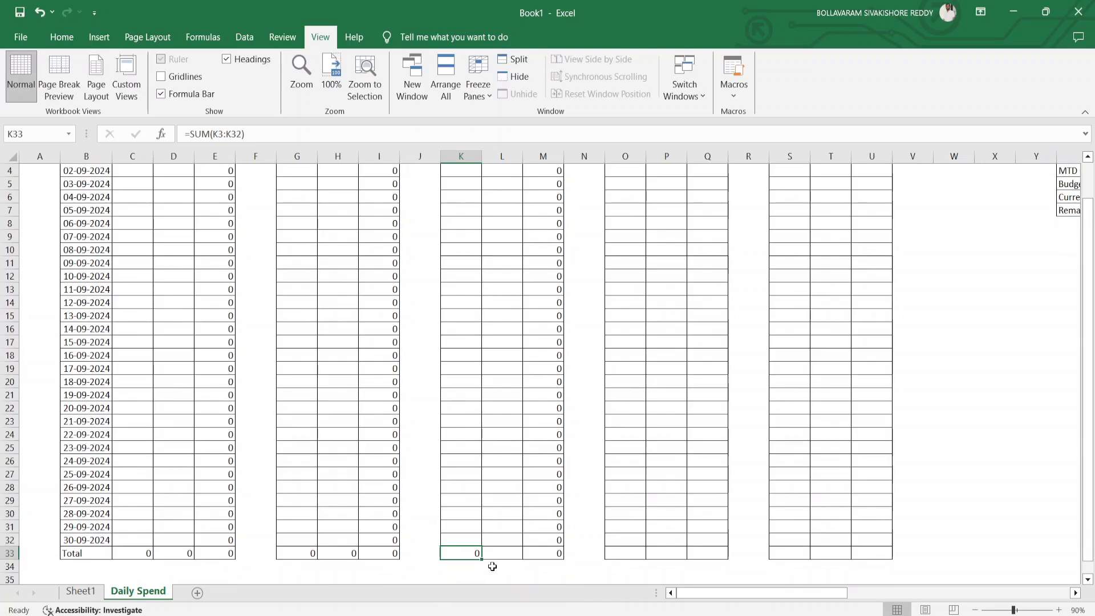
drag(483, 559, 524, 566)
Step: Enter =C3+G3 in K3 to add Google Search and Google Shopping spend for the first date
key(ctrl+Up)
key(Up)
key(Down)
key(Down)
text(=)
key(Left)
key(Left)
key(Left)
key(Left)
key(Left)
key(Left)
key(Left)
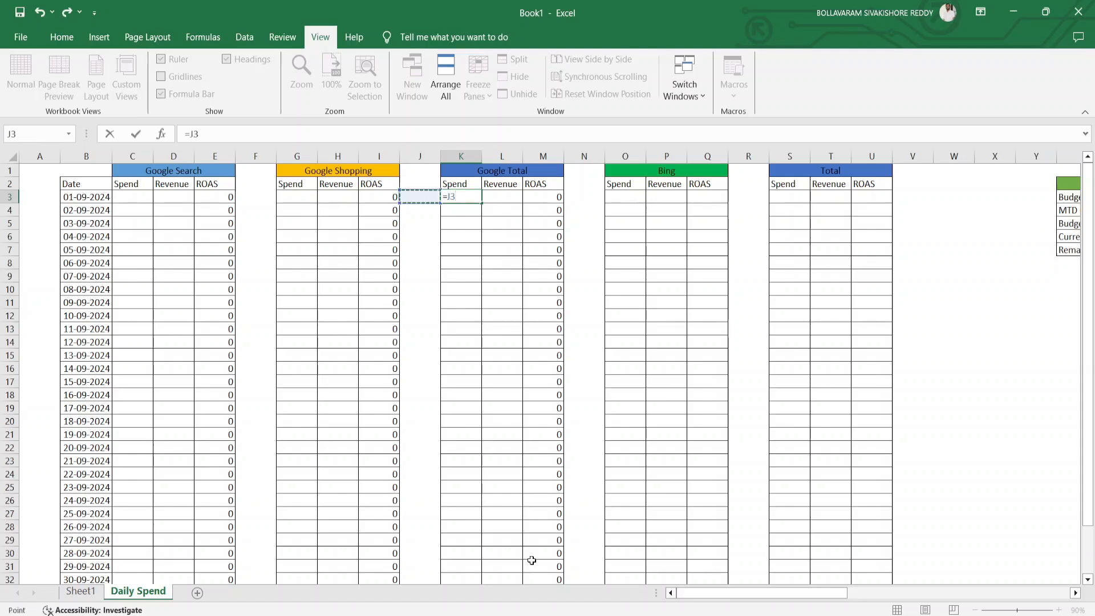
key(Left)
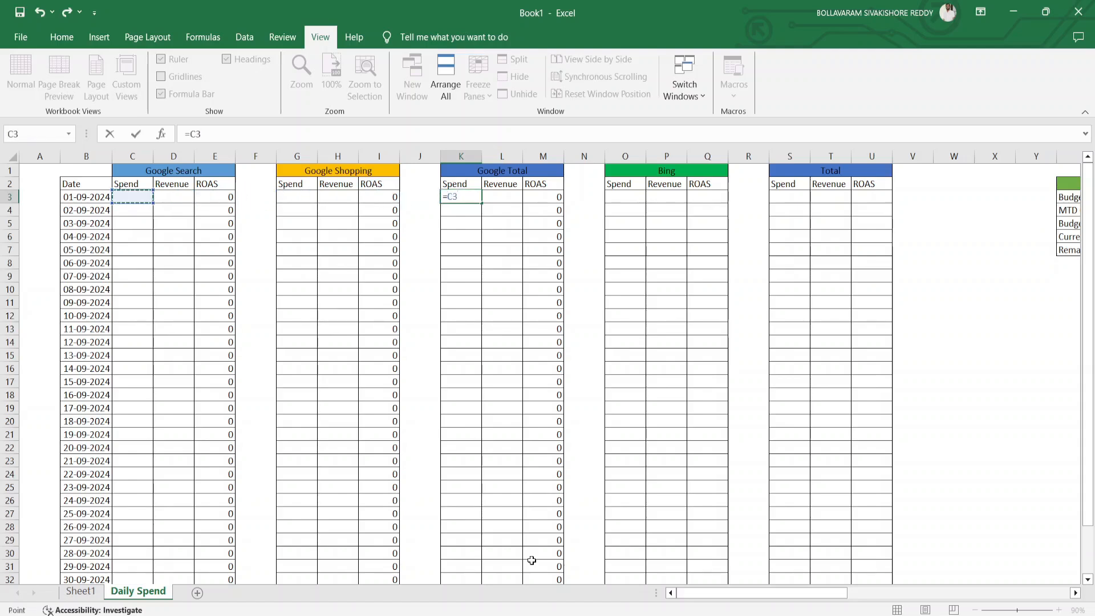
text(+)
key(Left)
key(Left)
key(Left)
key(Left)
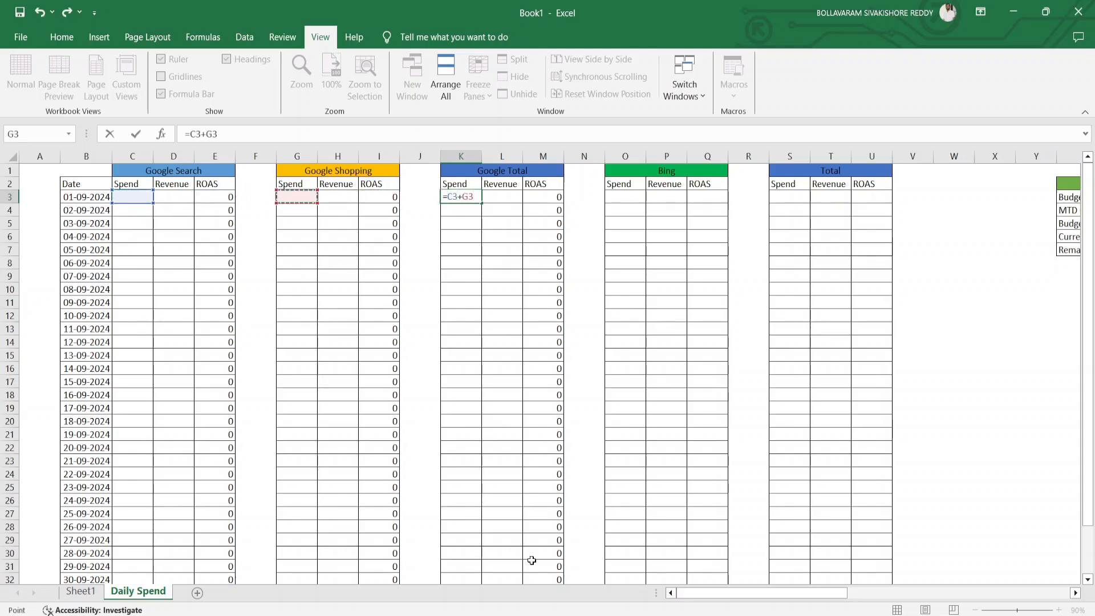
key(Return)
Step: Enter =D3+H3 in L3 to add Google Search and Google Shopping revenue for the first date
key(Up)
key(Right)
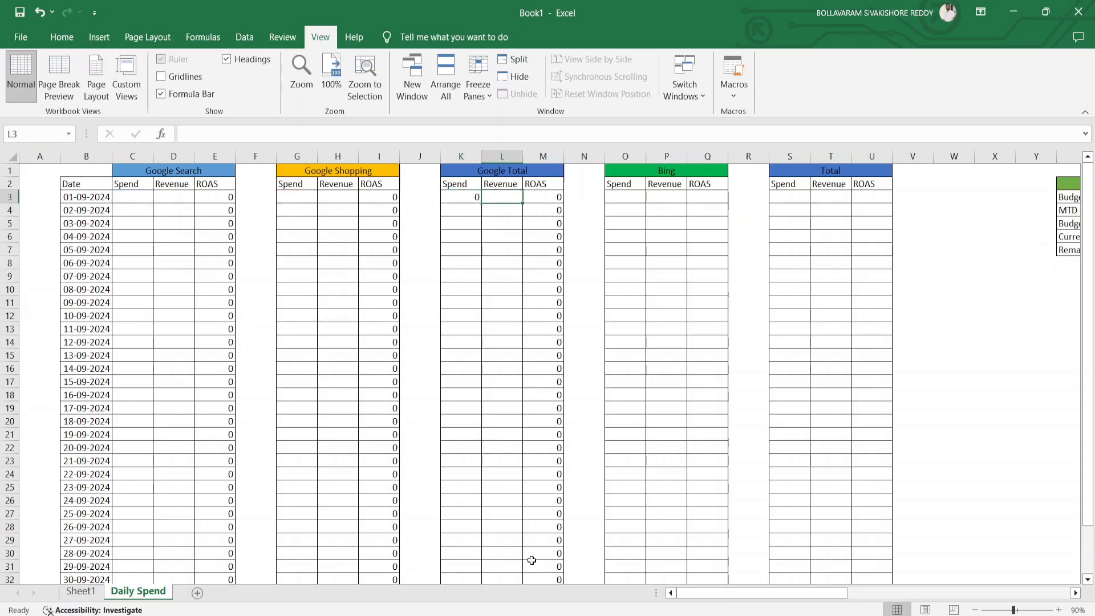
text(=)
key(Left)
key(Left)
key(Left)
key(Left)
key(Left)
key(Left)
key(Left)
key(Left)
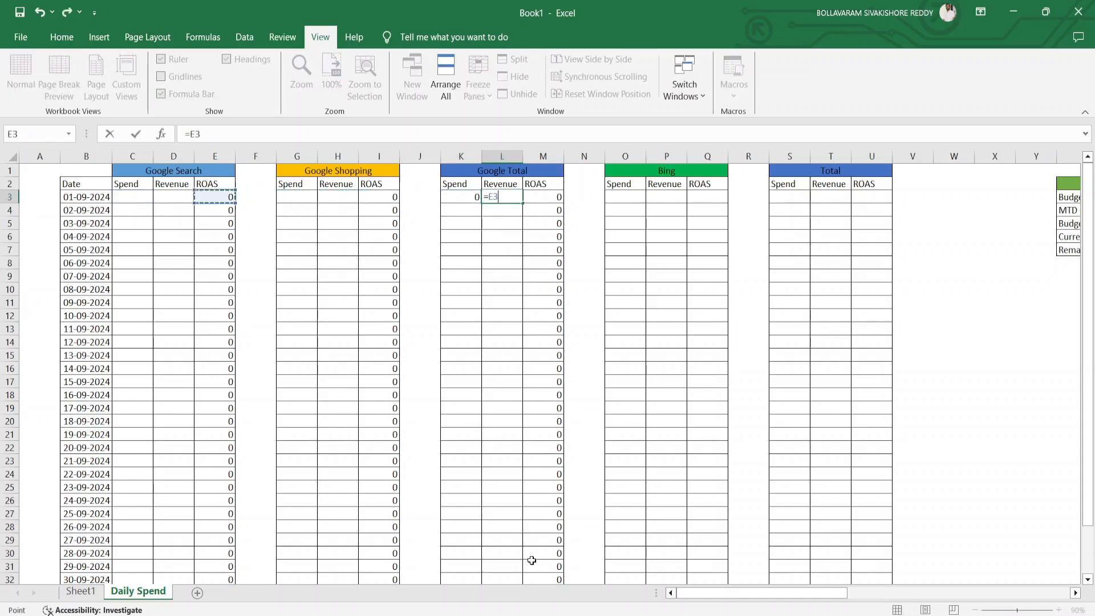
text(+)
key(Left)
key(Left)
key(Left)
key(Left)
key(Return)
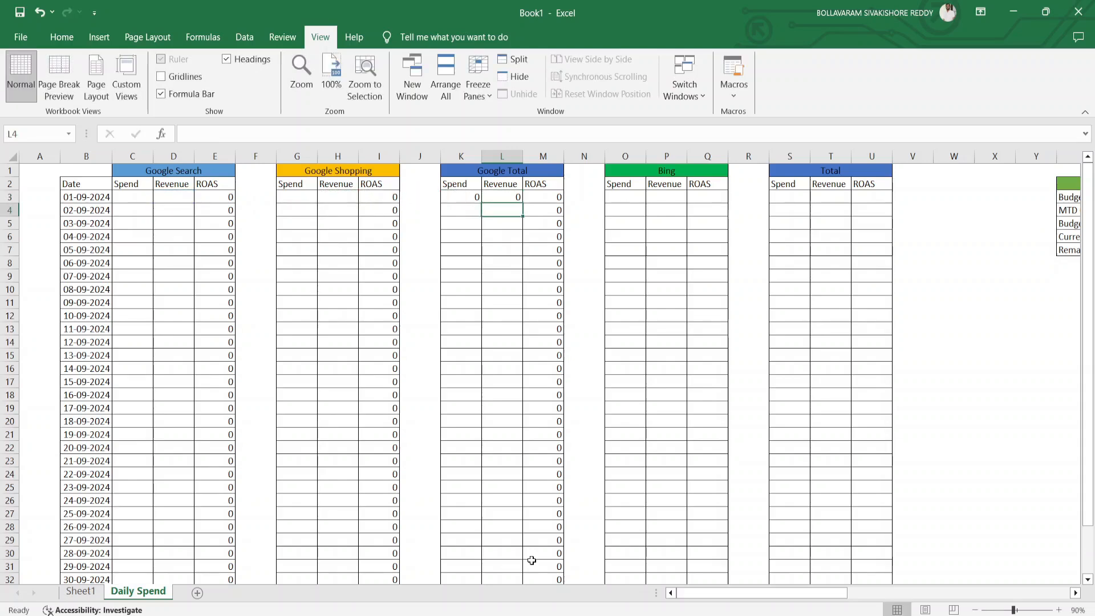
Step: Fill the Google Total Spend and Revenue formulas from K3:L3 down to the 30-09-2024 row
key(Right)
key(Down)
key(ctrl+Down)
key(Left)
key(Left)
key(Up)
key(Right)
key(Left)
key(shift+Right)
key(ctrl+shift+Up)
key(ctrl+d)
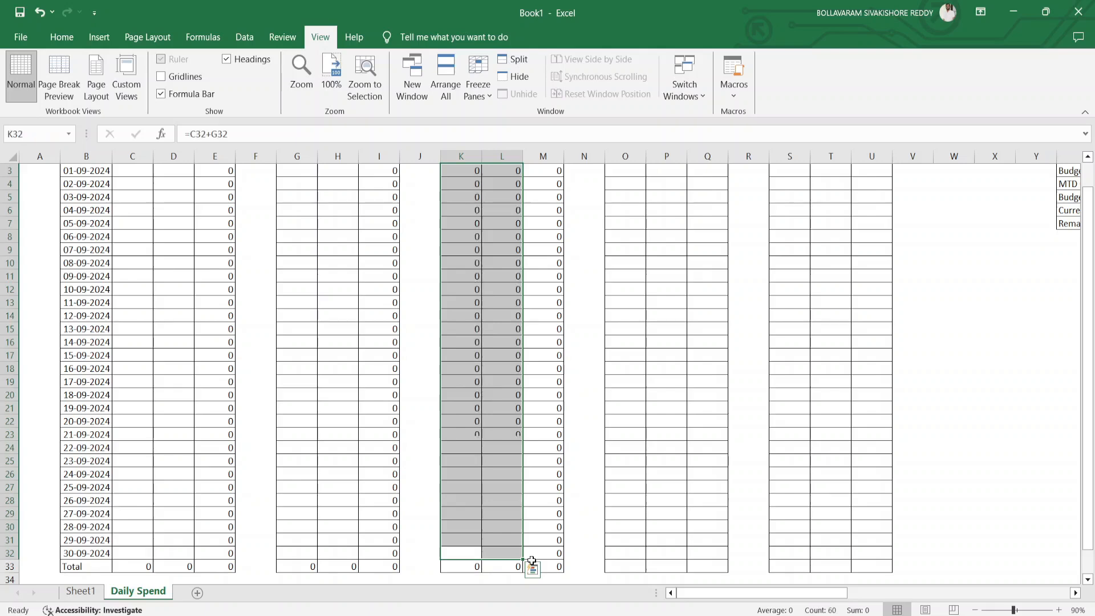
Step: Enter the Bing ROAS formula =IFERROR(P3/O3,0) in Q3, dividing revenue by spend
key(Down)
key(ctrl+Up)
key(Right)
key(Right)
key(Down)
key(Down)
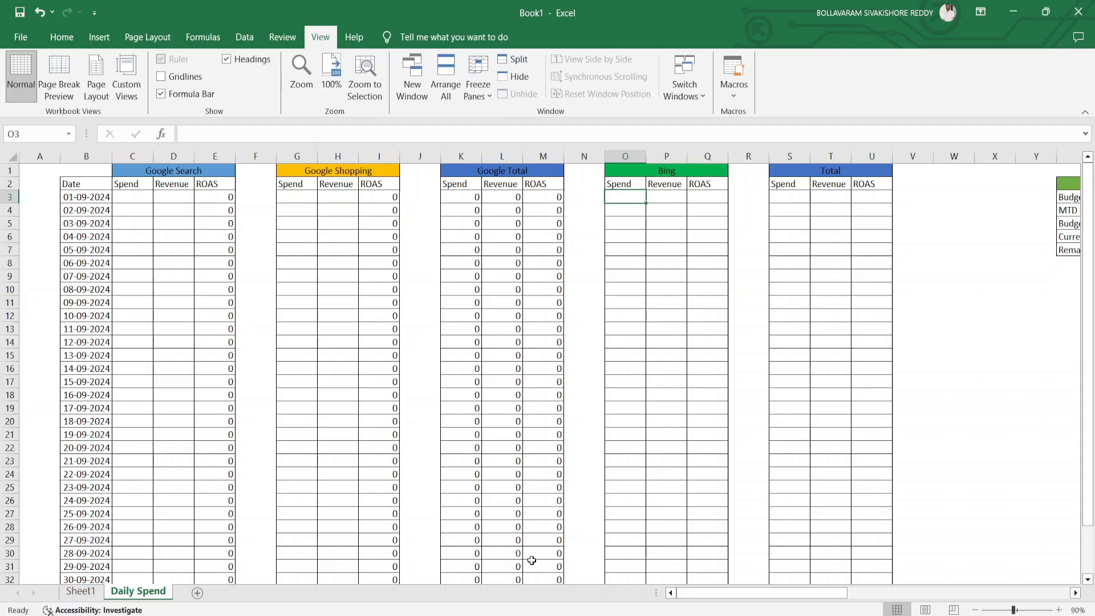
key(Up)
key(Down)
key(Right)
key(Right)
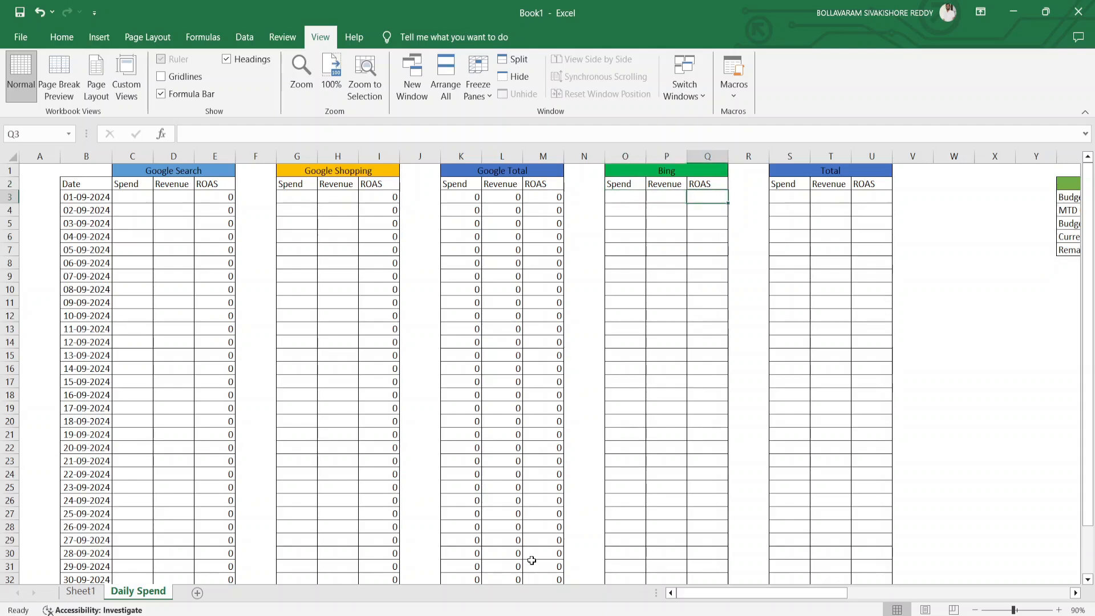
key(Left)
key(Left)
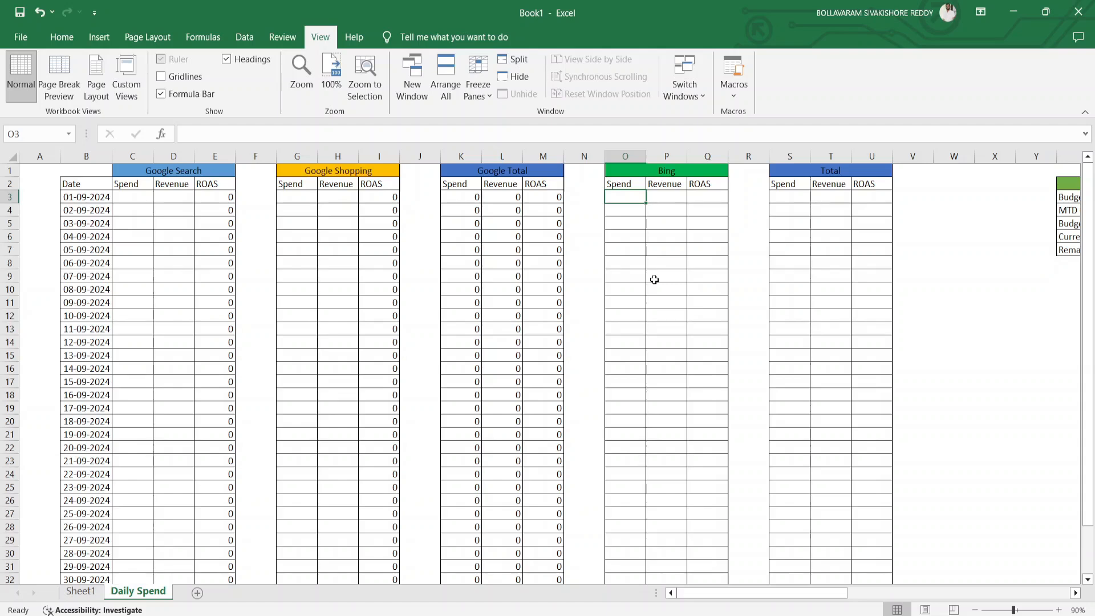
key(Right)
key(Right)
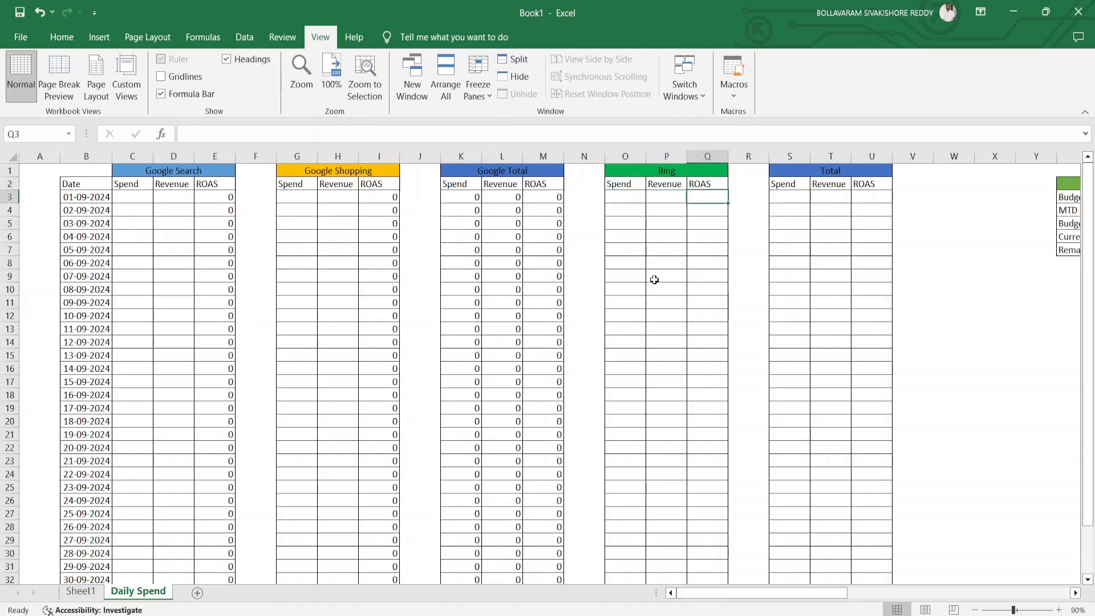
text(=IFERROR()
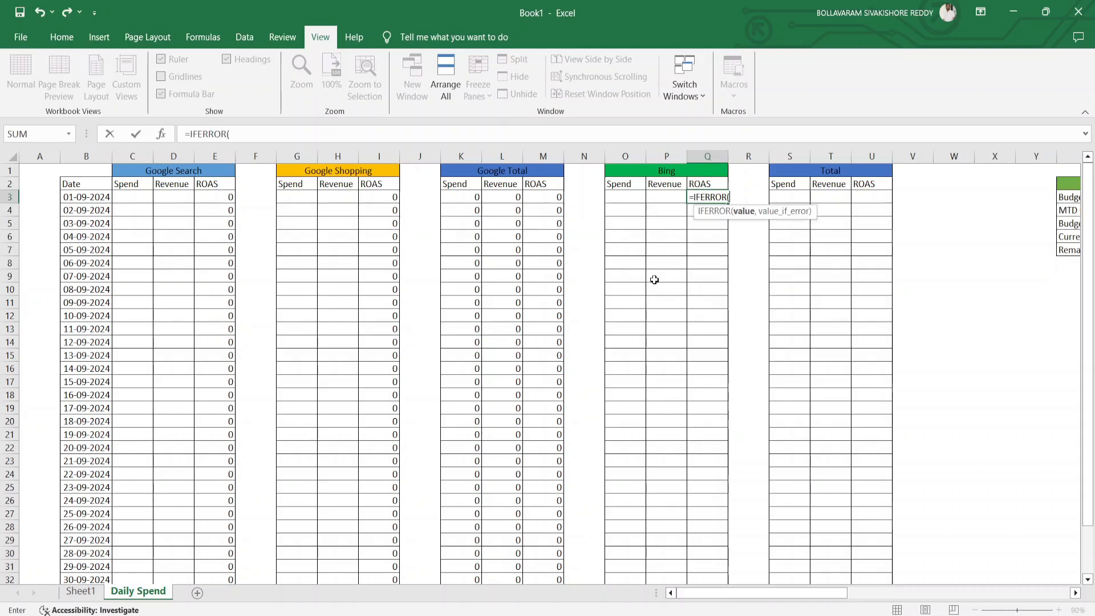
key(Left)
text(/)
key(Left)
key(Left)
text(,0))
key(Return)
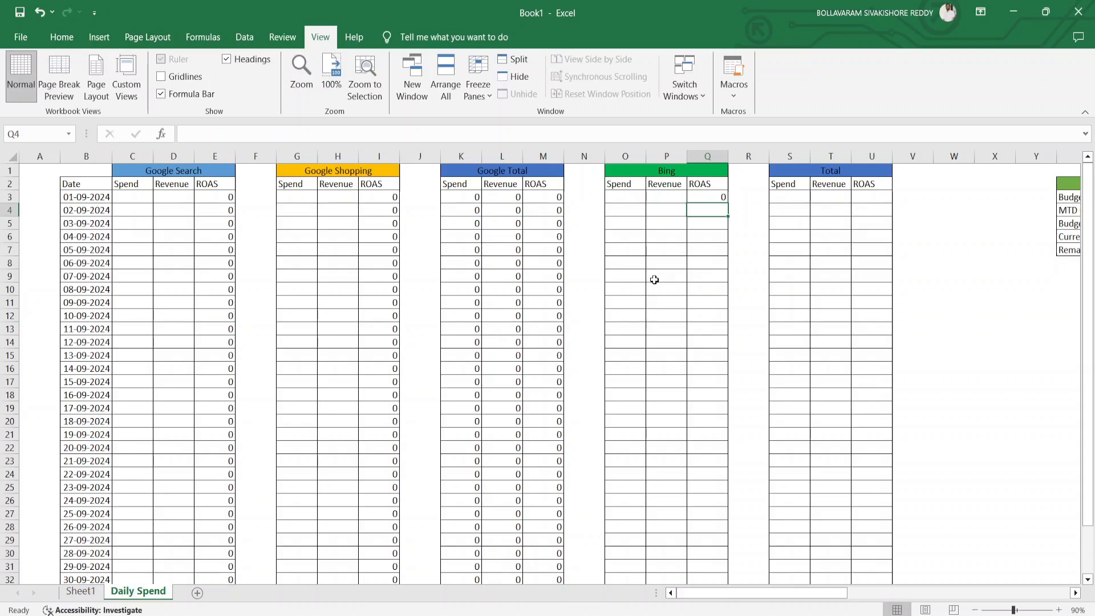
Step: Fill the Bing ROAS formula from Q3 down through the Total row in Q33
key(Left)
key(Down)
key(Down)
key(Down)
key(Down)
key(Down)
key(Down)
key(Down)
key(Down)
key(Down)
key(Down)
key(Down)
key(Down)
key(Down)
key(Down)
key(Down)
key(Down)
key(Down)
key(Down)
key(Down)
key(Down)
key(Down)
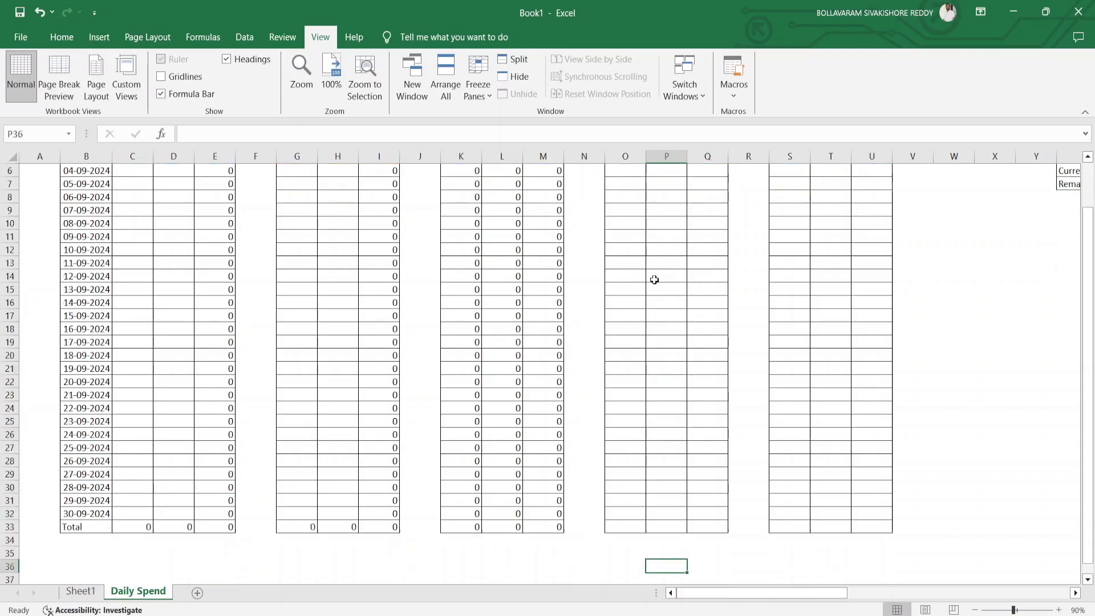
key(Up)
key(Right)
key(ctrl+shift+Up)
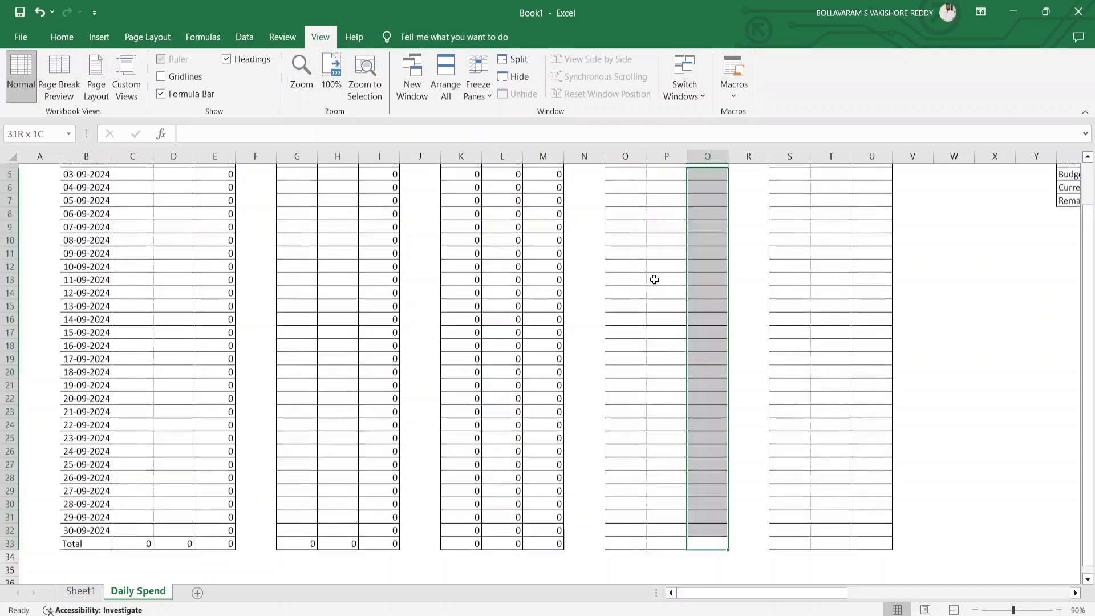
key(ctrl+d)
Step: Enter the Bing Spend sum =SUM(O3:O32) in O33 and copy it across to the Revenue total in P33
key(ctrl+Up)
key(Left)
key(Left)
key(Right)
key(Right)
key(ctrl+Down)
key(Left)
key(Left)
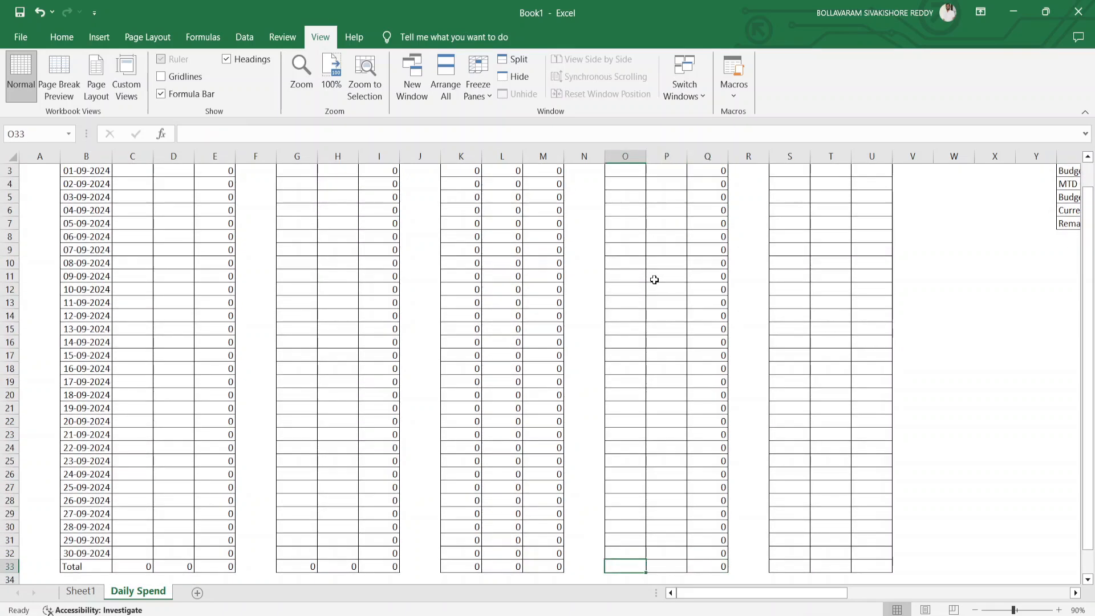
text(=sum)
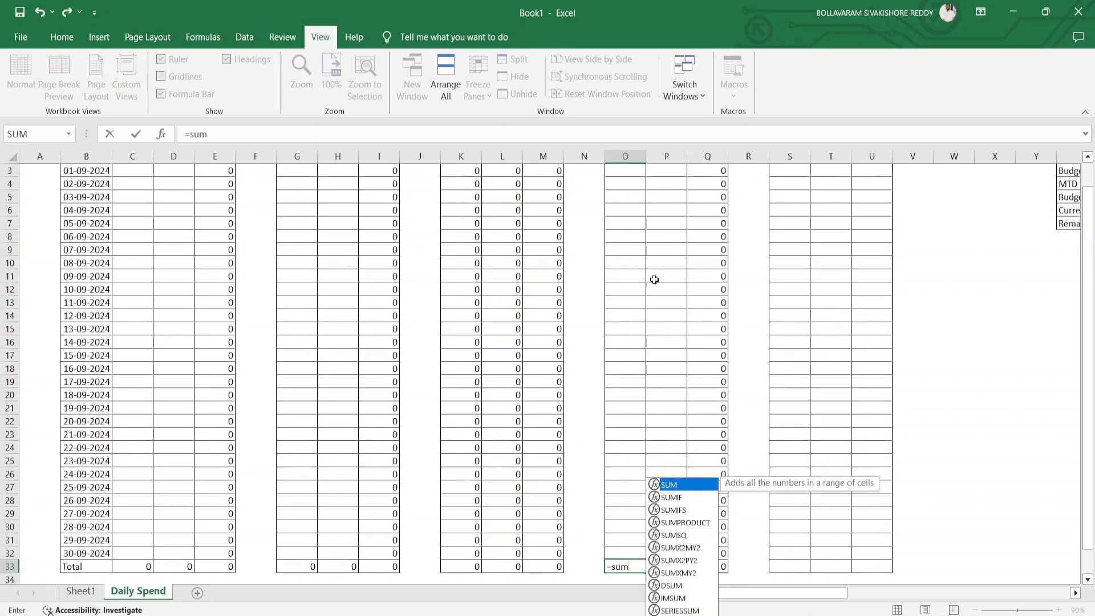
key(Tab)
key(Up)
key(ctrl+Up)
key(Down)
key(ctrl+shift+Down)
key(shift+Down)
key(shift+Down)
key(shift+Down)
key(shift+Down)
key(shift+Down)
key(shift+Down)
key(shift+Down)
key(shift+Down)
key(shift+Down)
key(shift+Down)
key(shift+Down)
key(shift+Down)
key(shift+Down)
key(shift+Down)
key(shift+Down)
key(shift+Down)
key(shift+Down)
key(shift+Down)
key(shift+Down)
key(shift+Down)
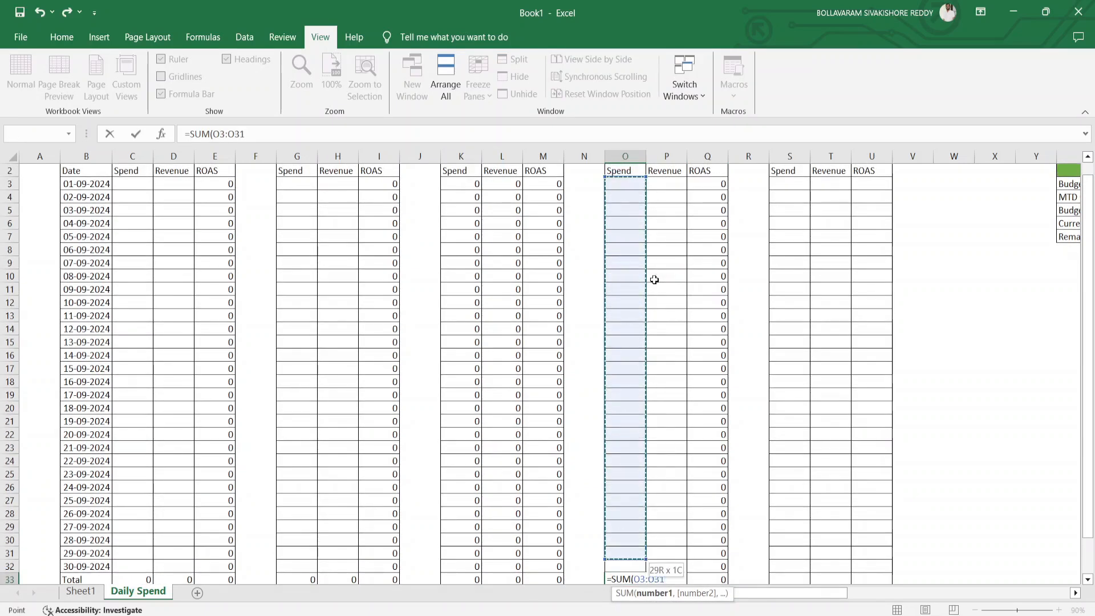
key(shift+Down)
key(Return)
key(Up)
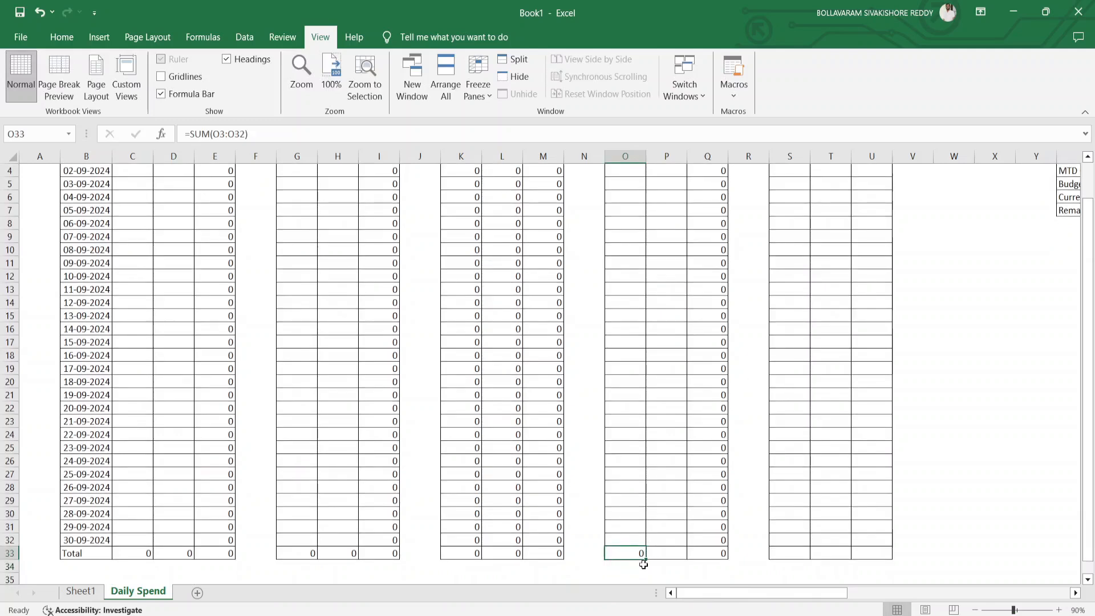
drag(645, 559, 674, 565)
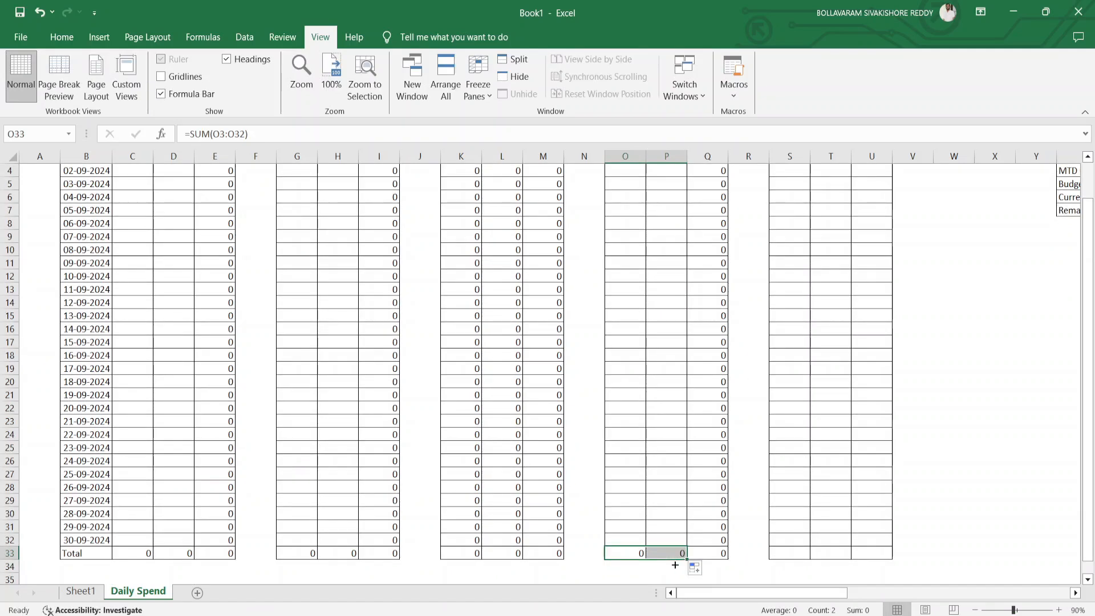
Step: Enter the overall Total ROAS formula =IFERROR(T3/S3,0) in U3, dividing revenue by spend
key(ctrl+Up)
key(Right)
key(Right)
key(Right)
key(Down)
key(Right)
key(Right)
key(Right)
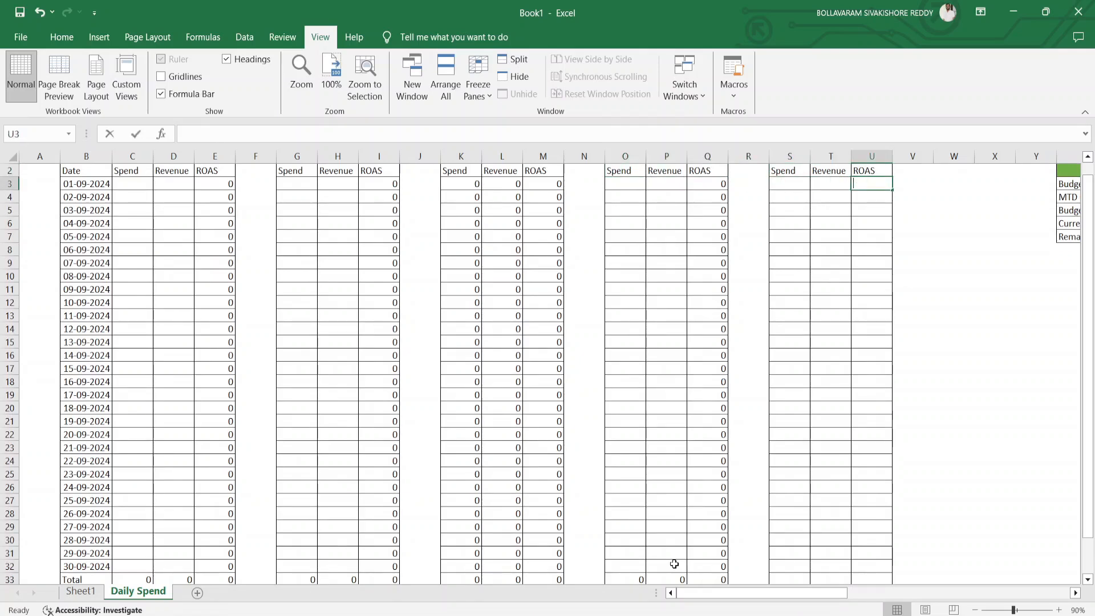
text(=IF)
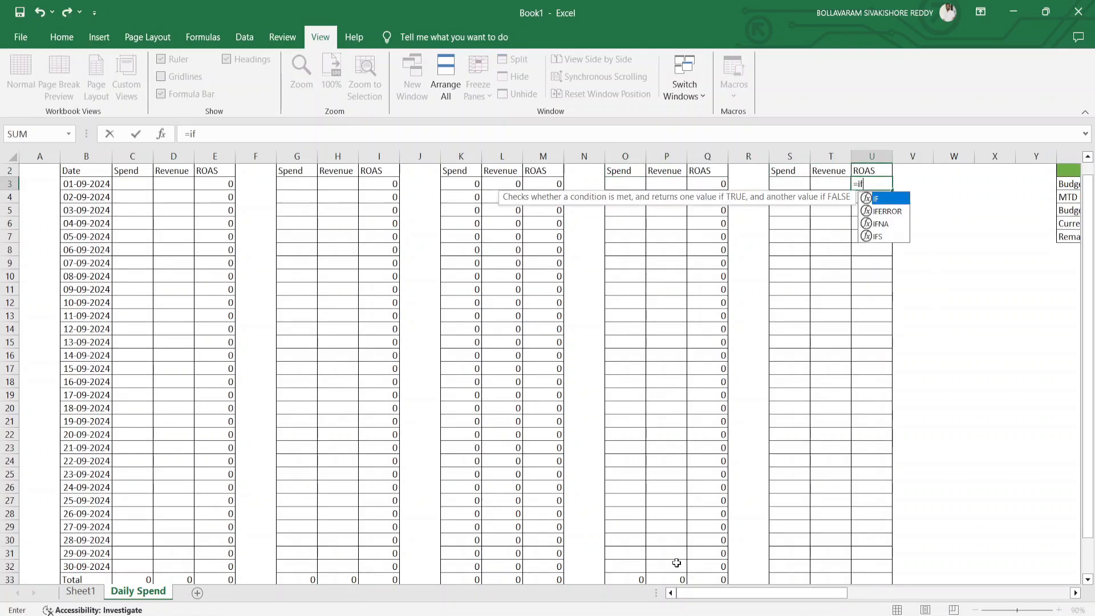
key(Down)
key(Tab)
key(Left)
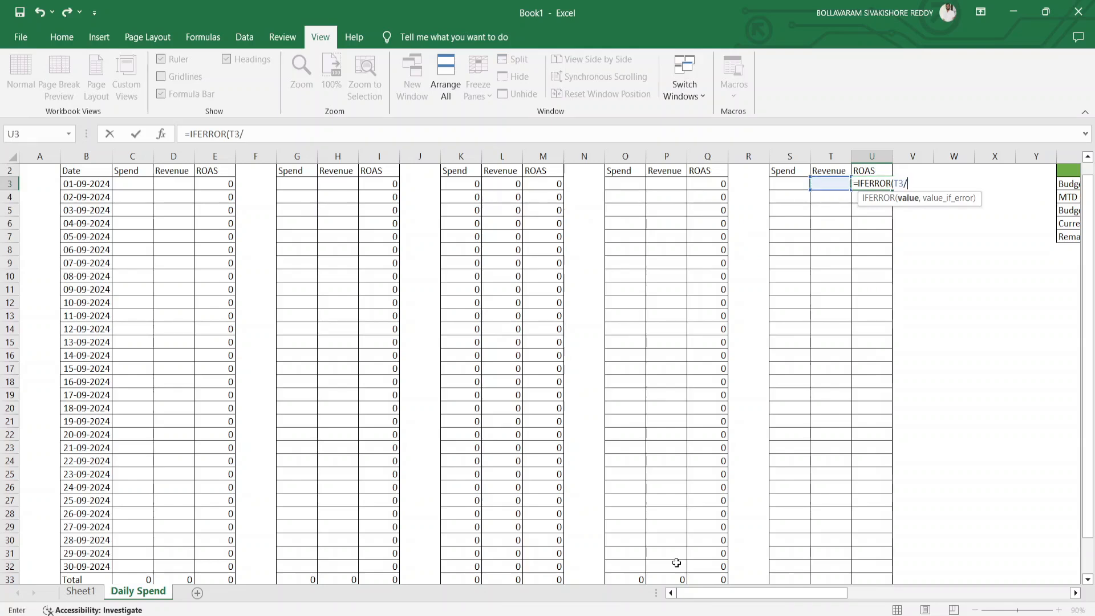
text(/)
key(Left)
key(Left)
text(,0)
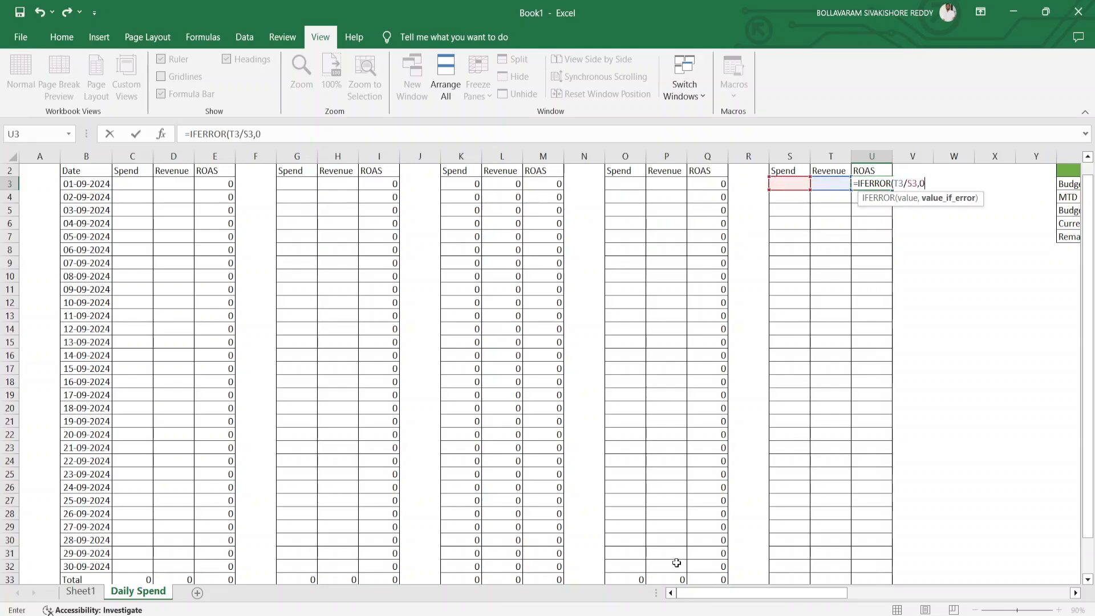
text())
key(Return)
key(Return)
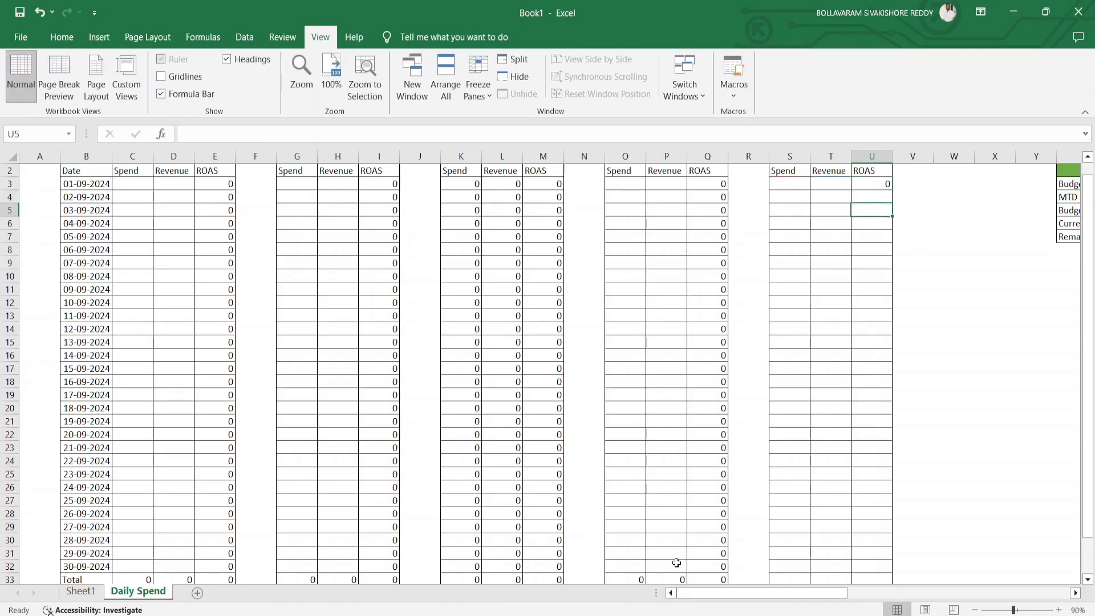
Step: Fill the overall Total ROAS formula from U3 down through the Total row in U33
key(Left)
key(Down)
key(Down)
key(Down)
key(Down)
key(Down)
key(Down)
key(Down)
key(Down)
key(Down)
key(Down)
key(Down)
key(Down)
key(Down)
key(Down)
key(Down)
key(Down)
key(Down)
key(Down)
key(Down)
key(Down)
key(Up)
key(Up)
key(Up)
key(Up)
key(Right)
key(ctrl+shift+Up)
key(ctrl+d)
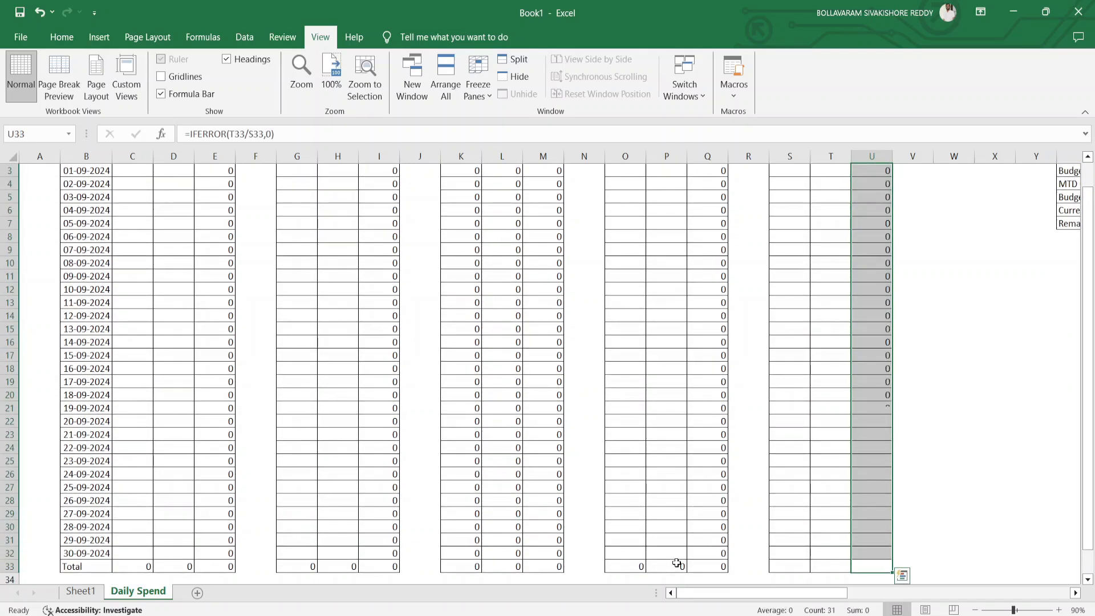
key(Left)
key(Left)
text(=SUM()
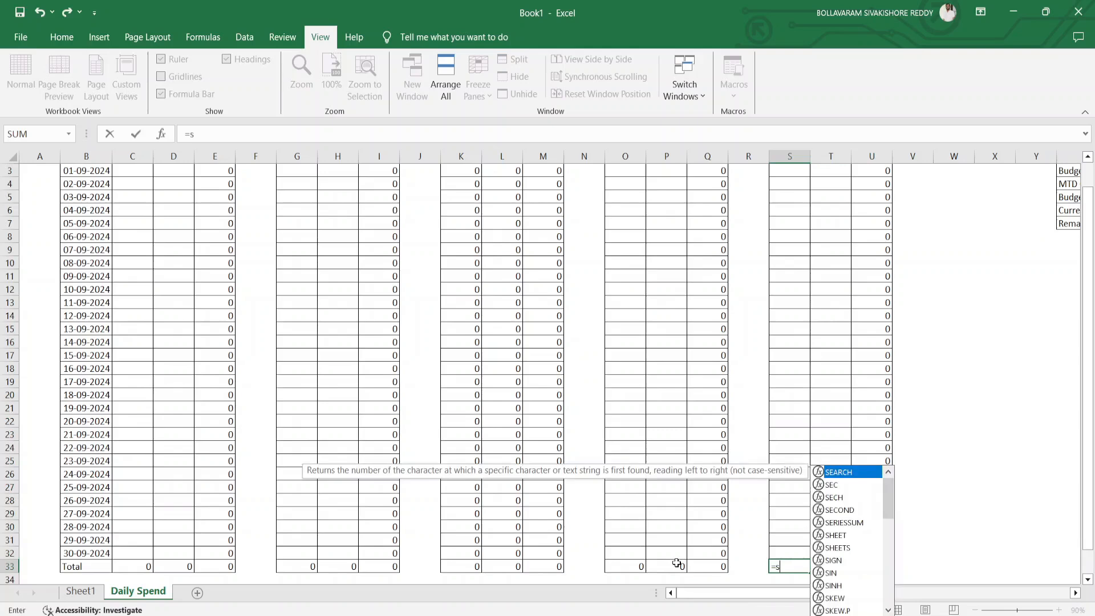
key(Page_Down)
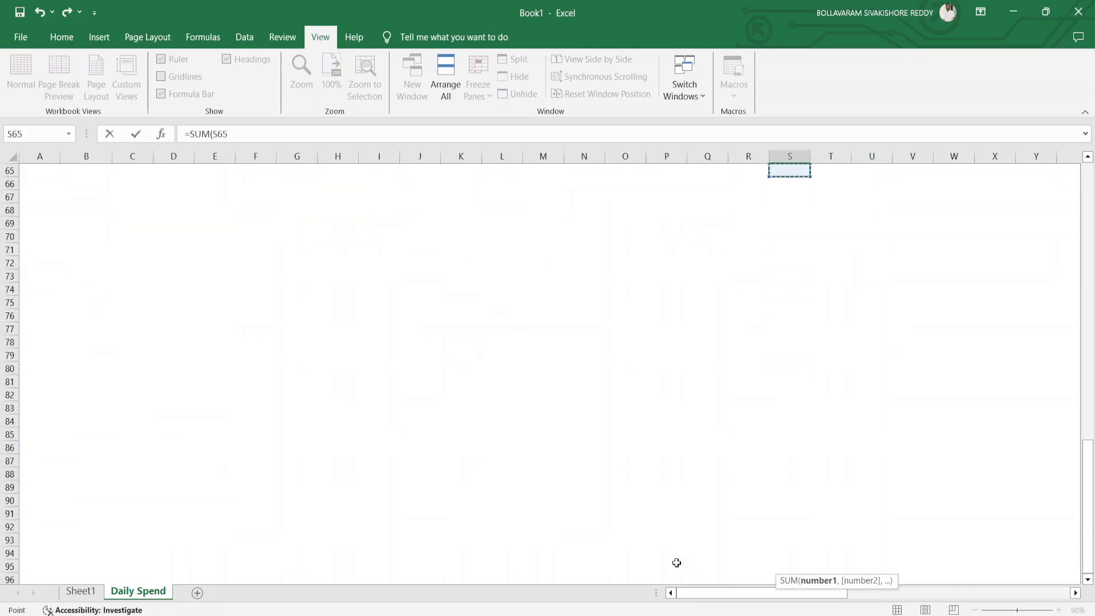
key(Page_Down)
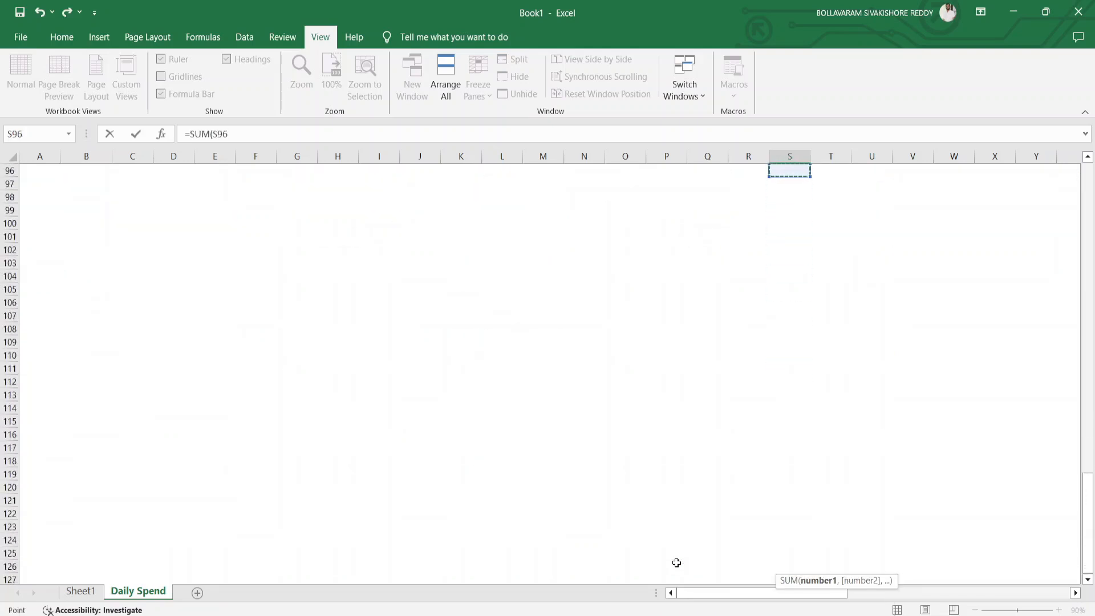
key(ctrl+Down)
key(Escape)
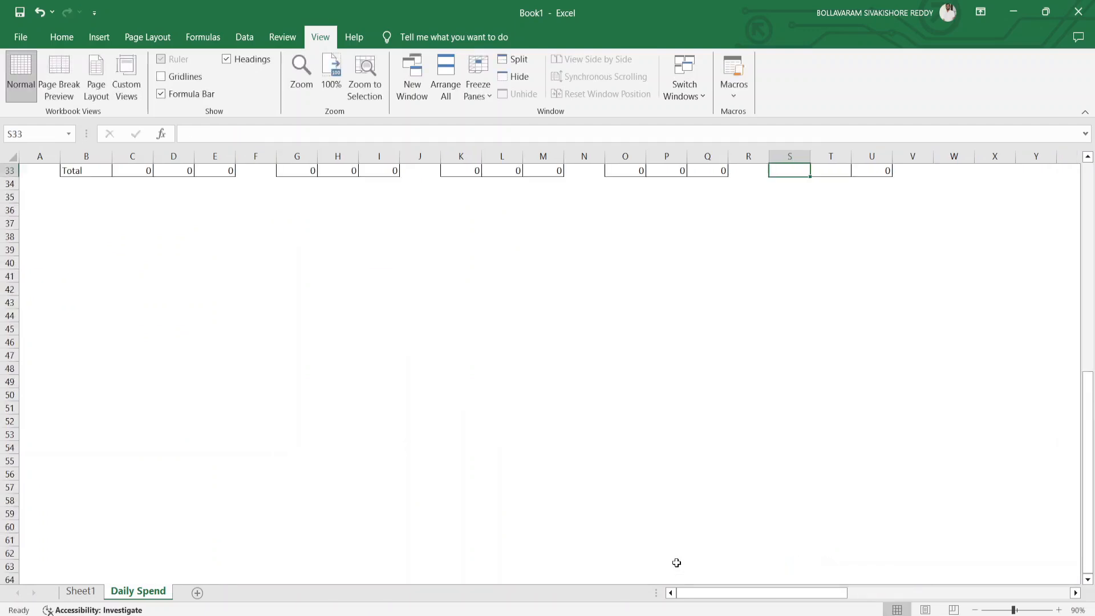
key(Page_Down)
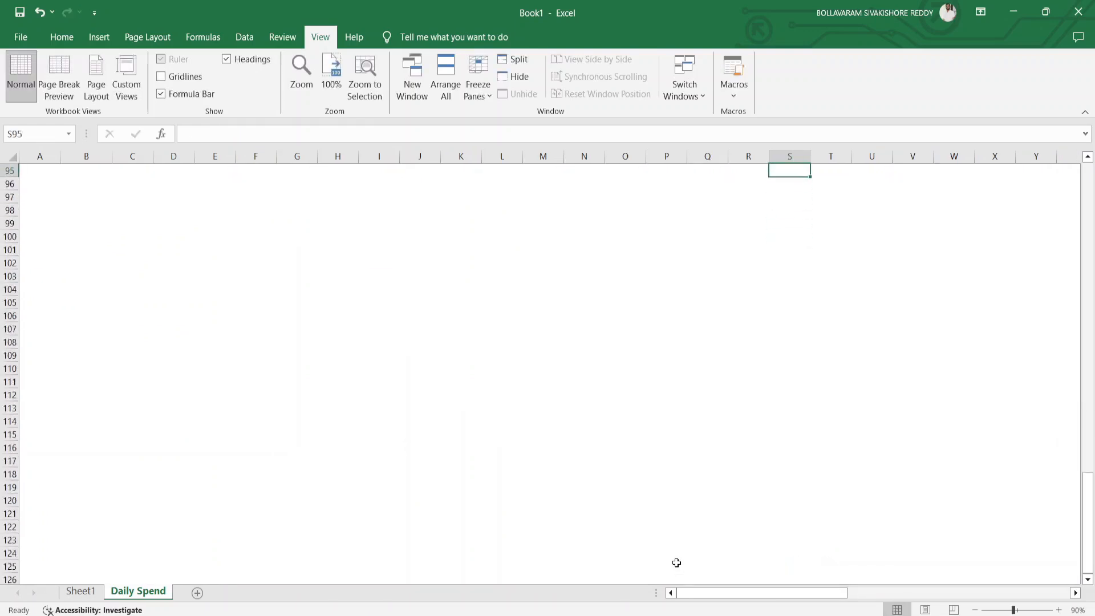
key(Page_Up)
key(Page_Up)
key(Page_Up)
key(Down)
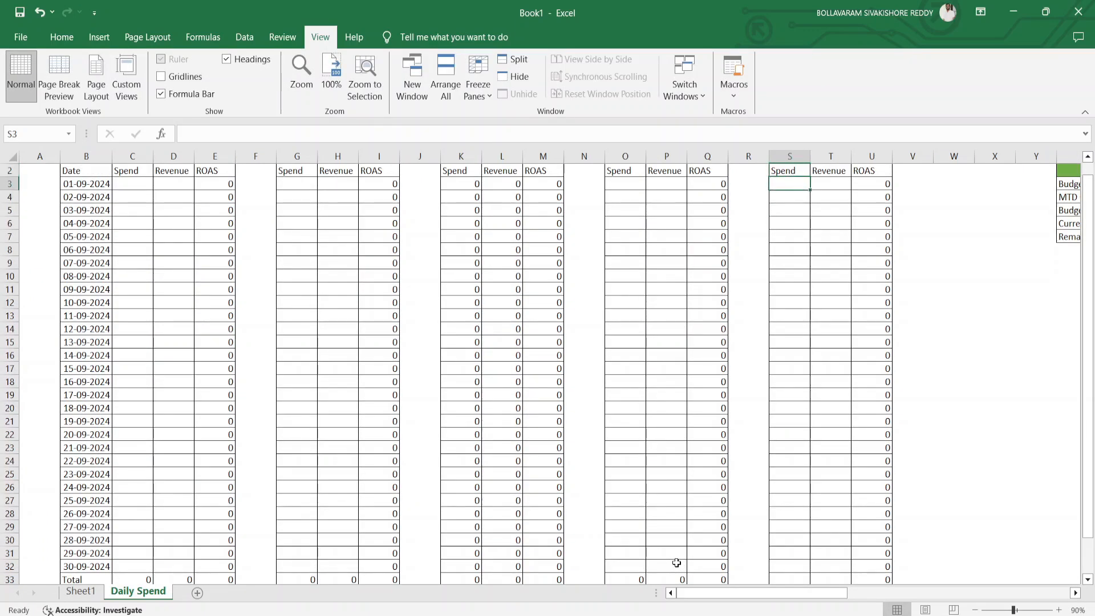
Step: Enter the overall Spend sum =SUM(S3:S32) in S33 and copy it across to the Revenue total in T33
key(Right)
key(Right)
key(ctrl+Down)
key(Left)
key(Left)
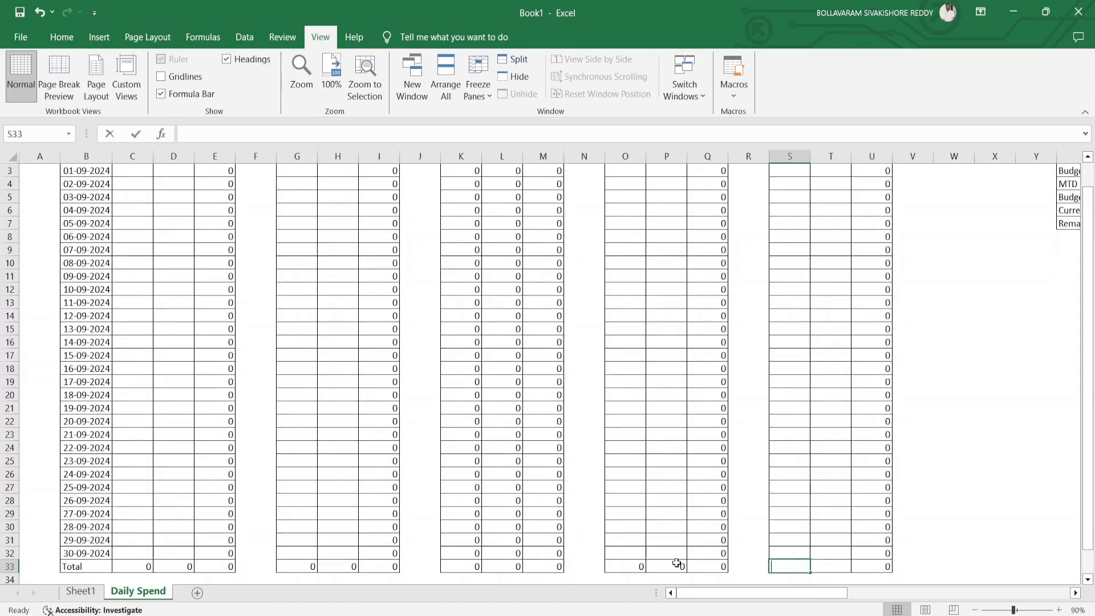
text(=sum)
key(Tab)
key(Up)
key(ctrl+Up)
key(Down)
key(shift+Down)
key(shift+Down)
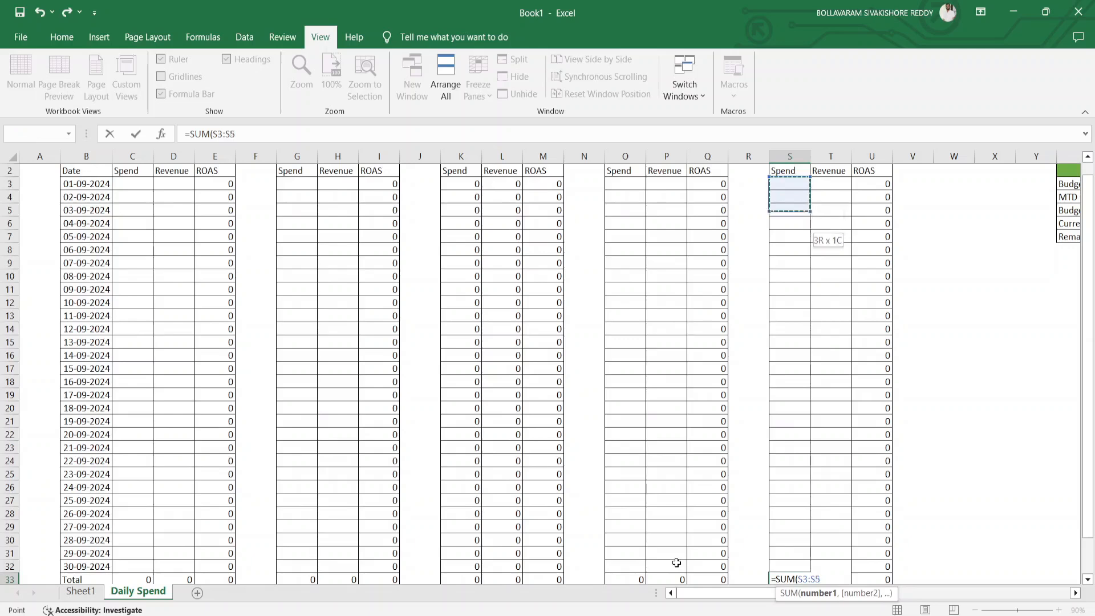
key(shift+Down)
key(shift+Down)
key(shift+Down)
key(shift+Down)
key(shift+Down)
key(shift+Down)
key(shift+Down)
key(shift+Down)
key(shift+Down)
key(shift+Down)
key(shift+Down)
key(shift+Down)
key(shift+Down)
key(shift+Down)
key(shift+Down)
key(shift+Down)
key(shift+Down)
key(shift+Down)
key(shift+Down)
key(shift+Down)
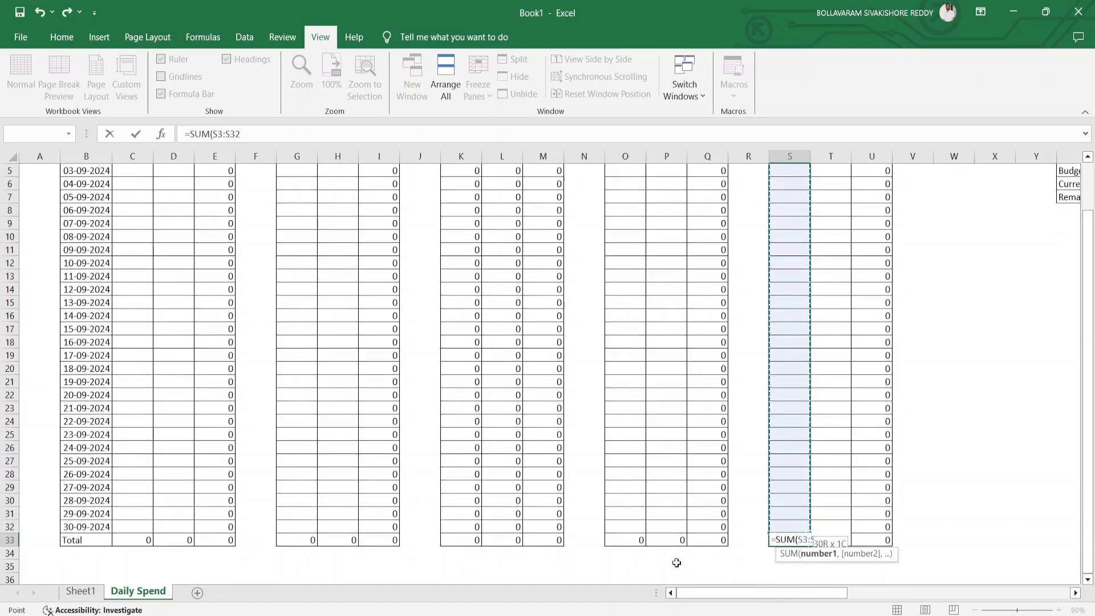
key(Return)
key(Up)
drag(810, 546, 849, 546)
Step: Enter the overall Spend formula =K3+O3 in S3, adding Google Total spend and Bing spend
click(820, 460)
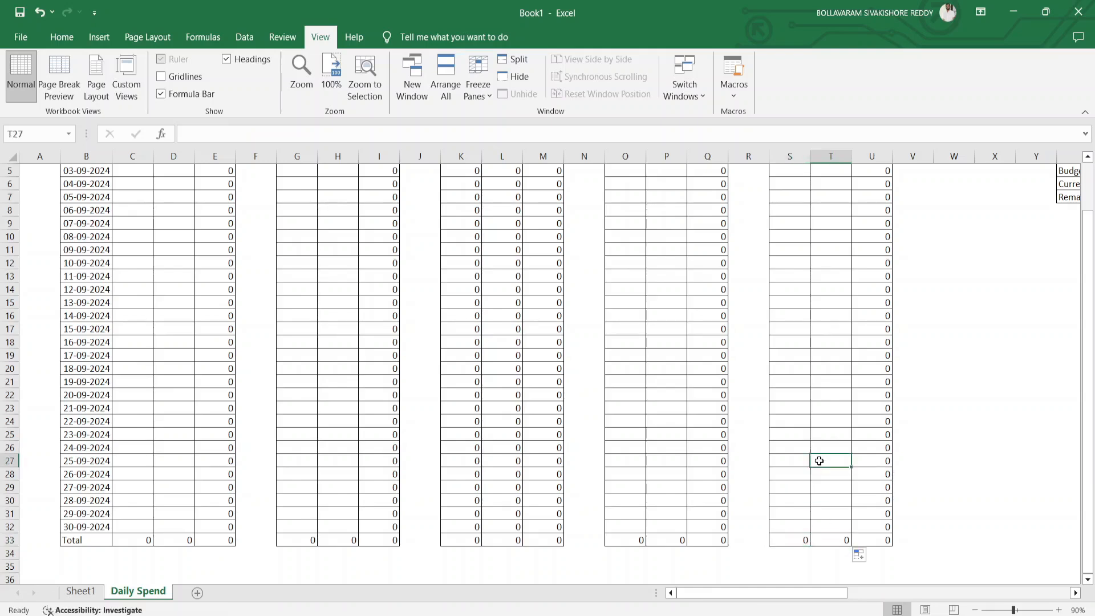
key(ctrl+Up)
key(Left)
key(Up)
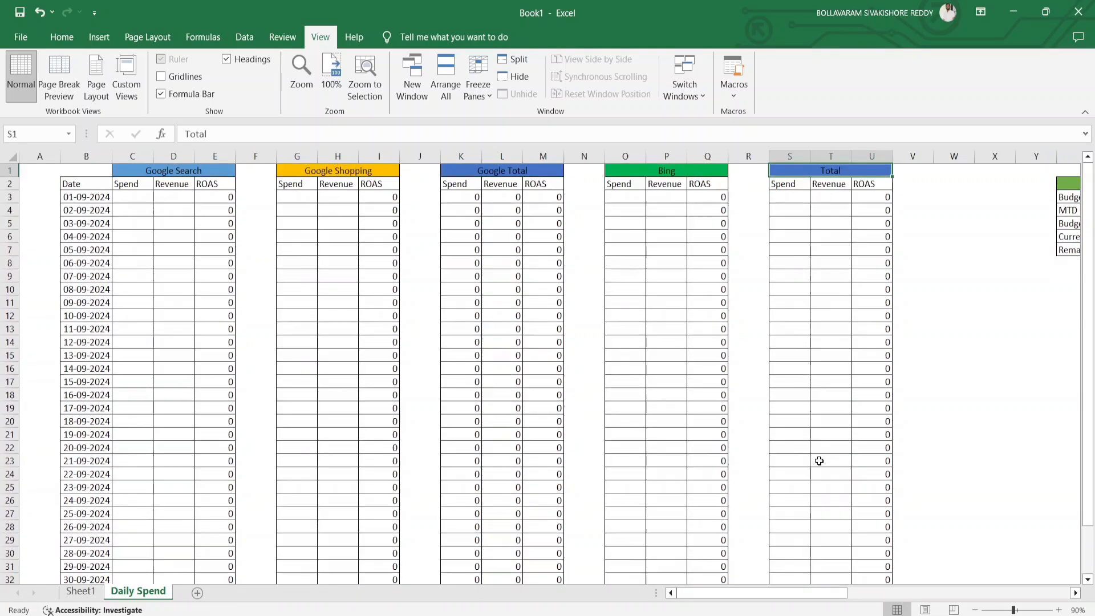
key(Down)
key(Down)
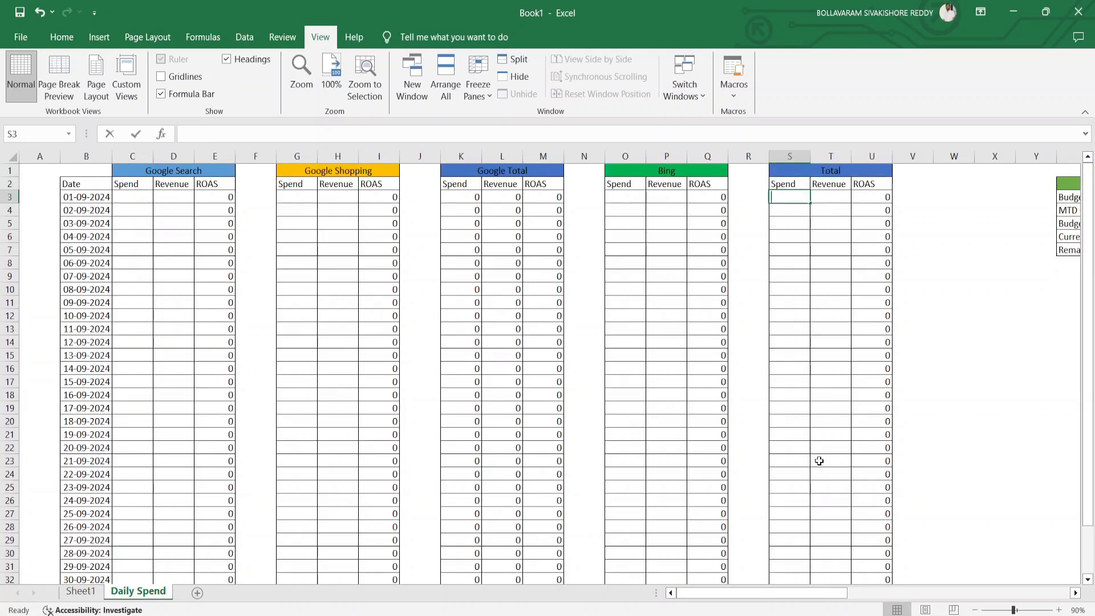
text(=)
key(Left)
key(Left)
key(Left)
key(Left)
key(Left)
key(Left)
key(Left)
key(Left)
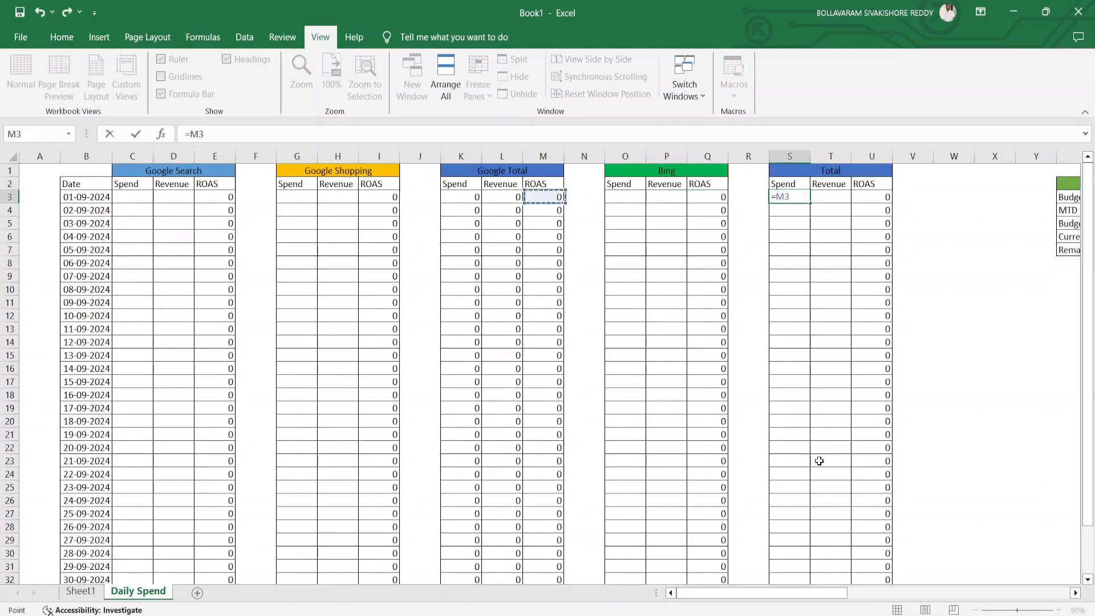
text(+)
key(Left)
key(Left)
key(Left)
key(Left)
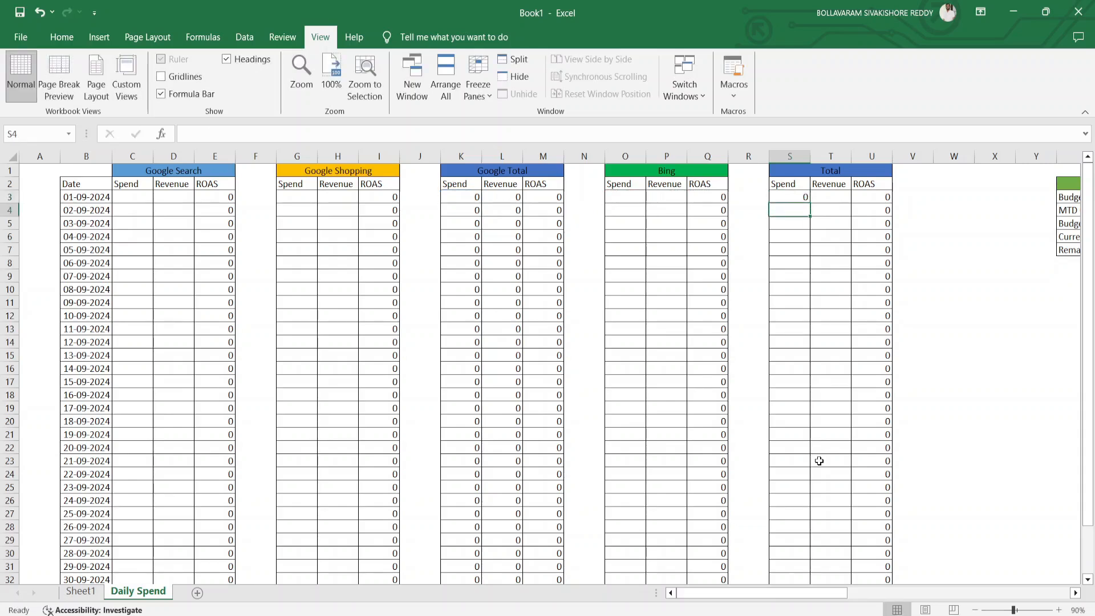
Step: Enter the overall Revenue formula =L3+P3 in T3, adding Google Total revenue and Bing revenue
key(Up)
key(Right)
text(=)
key(Left)
key(Left)
key(Left)
key(Left)
key(Left)
key(Left)
key(Left)
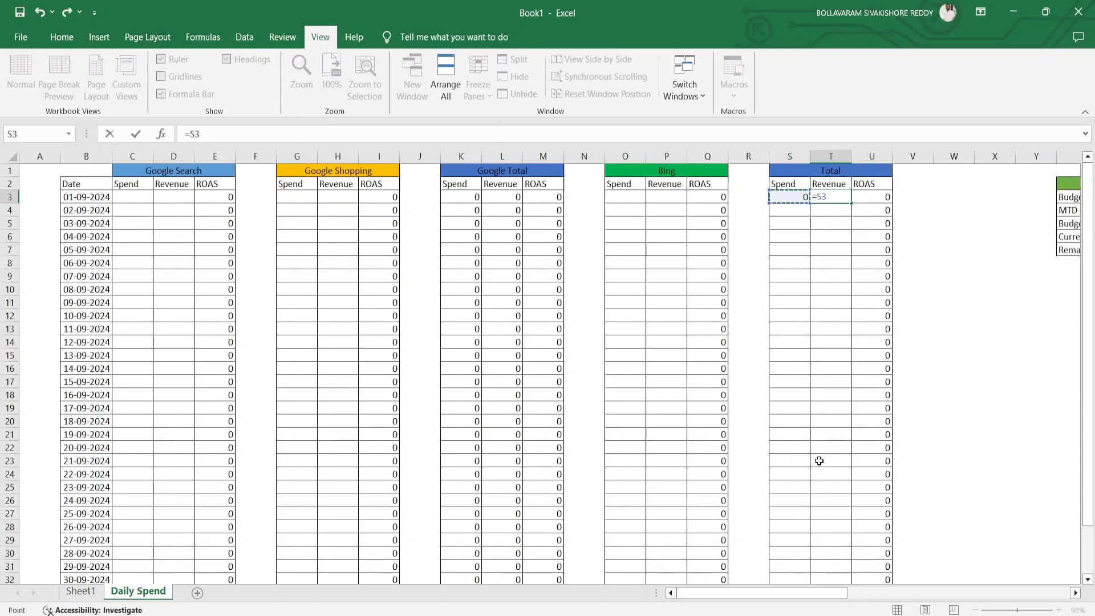
key(Left)
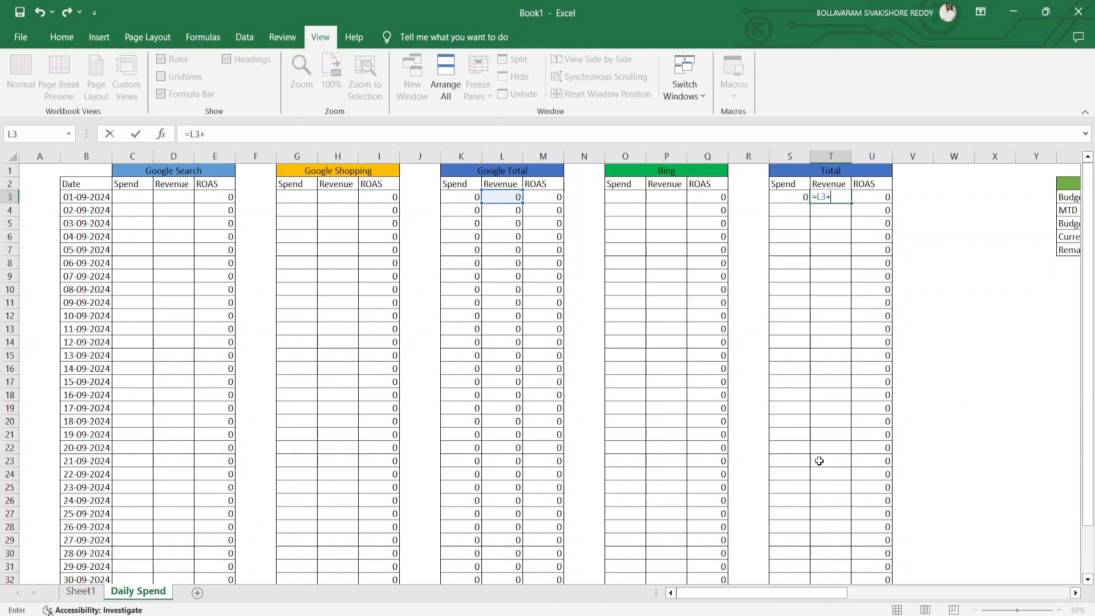
text(+)
key(Left)
key(Left)
key(Left)
key(Left)
key(Return)
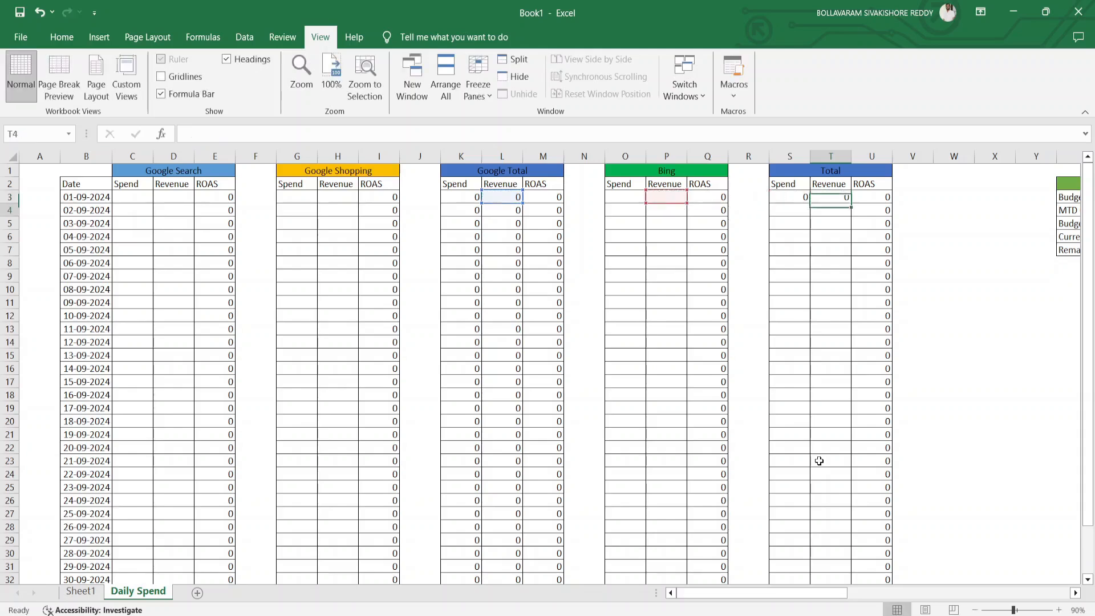
Step: Fill the overall Spend and Revenue formulas from S3:T3 down to row 32
key(ctrl+Down)
key(Left)
key(Up)
key(shift+Right)
key(ctrl+shift+Up)
key(ctrl+d)
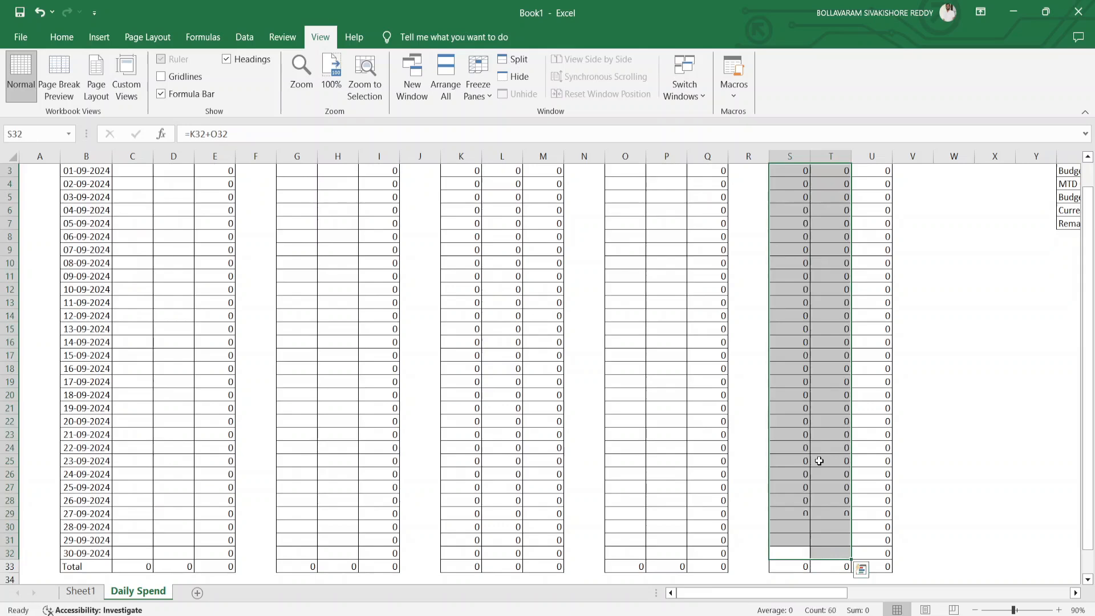
Step: Review the channel blocks with their formulas, from Total back to Google Search
key(ctrl+Up)
key(Right)
key(Left)
key(Left)
key(Left)
key(Left)
key(Left)
key(Left)
key(Left)
key(Left)
key(Left)
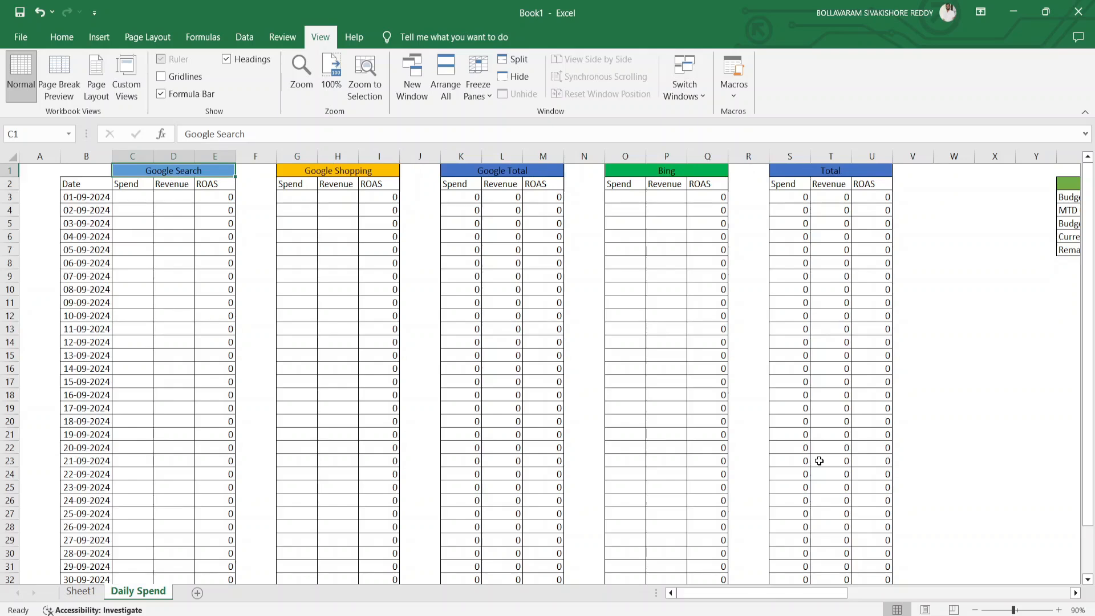
Step: Look over the budget pacing tables beside the channel blocks and select the Google Search Budget cell AA3
key(Right)
key(Right)
key(Right)
key(Right)
key(Right)
key(Right)
key(Right)
key(Right)
key(Right)
key(Right)
key(Right)
key(Right)
key(Right)
key(Right)
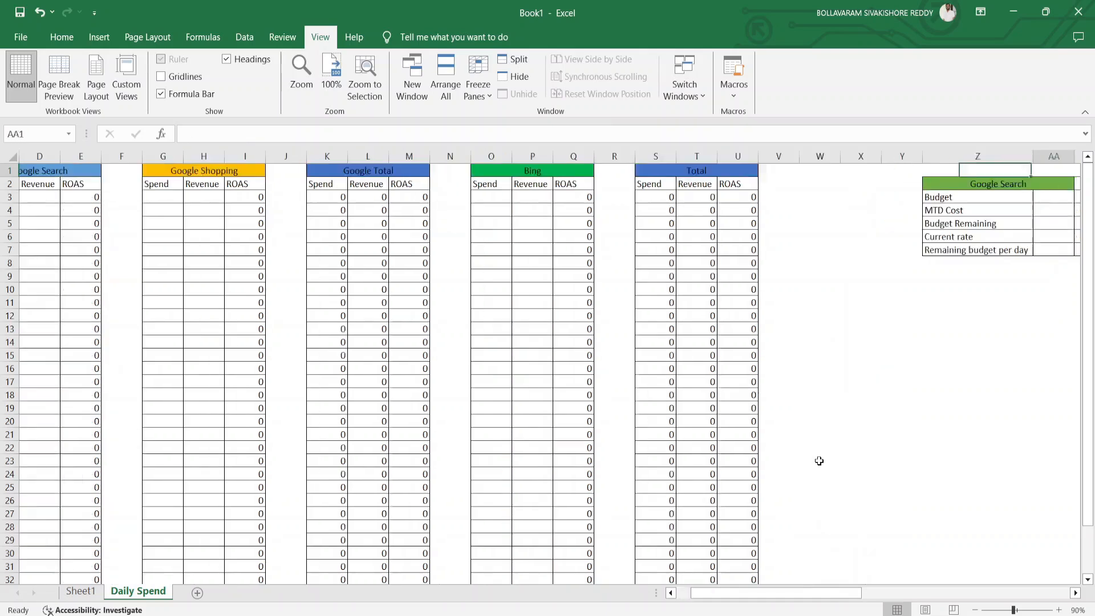
key(Right)
key(Right)
key(Right)
key(Right)
key(Left)
key(Left)
key(Left)
key(Left)
key(Down)
key(Down)
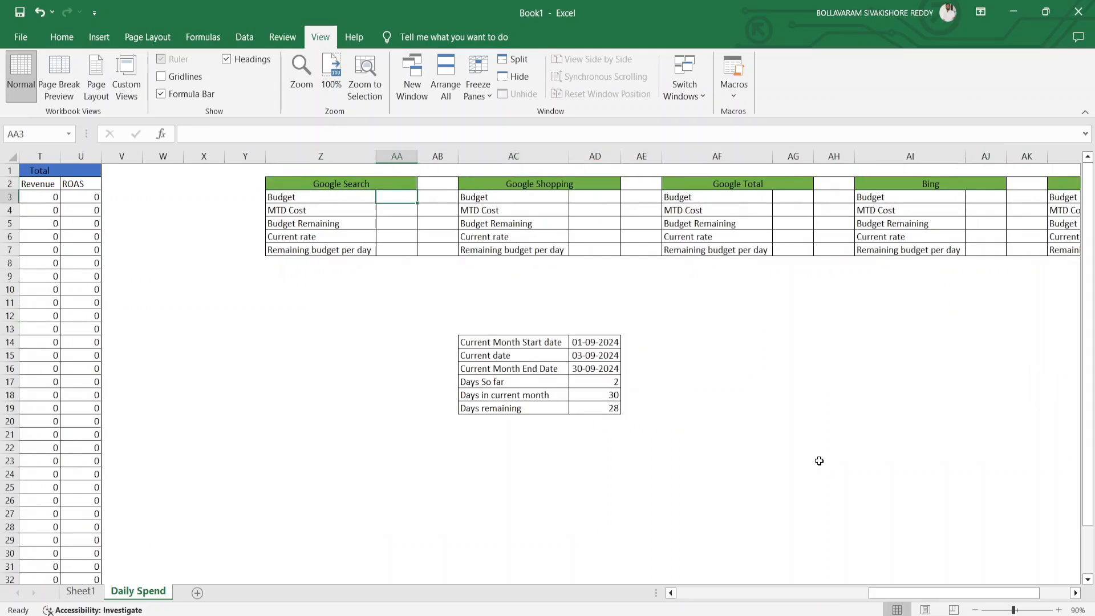
Step: Look up the Google Ads Search budget on Sheet1 and enter 89600 as the Google Search Budget in AA3 of Daily Spend
click(97, 592)
key(Down)
key(Down)
key(Down)
key(Down)
key(Down)
key(Down)
key(Down)
key(Down)
key(Down)
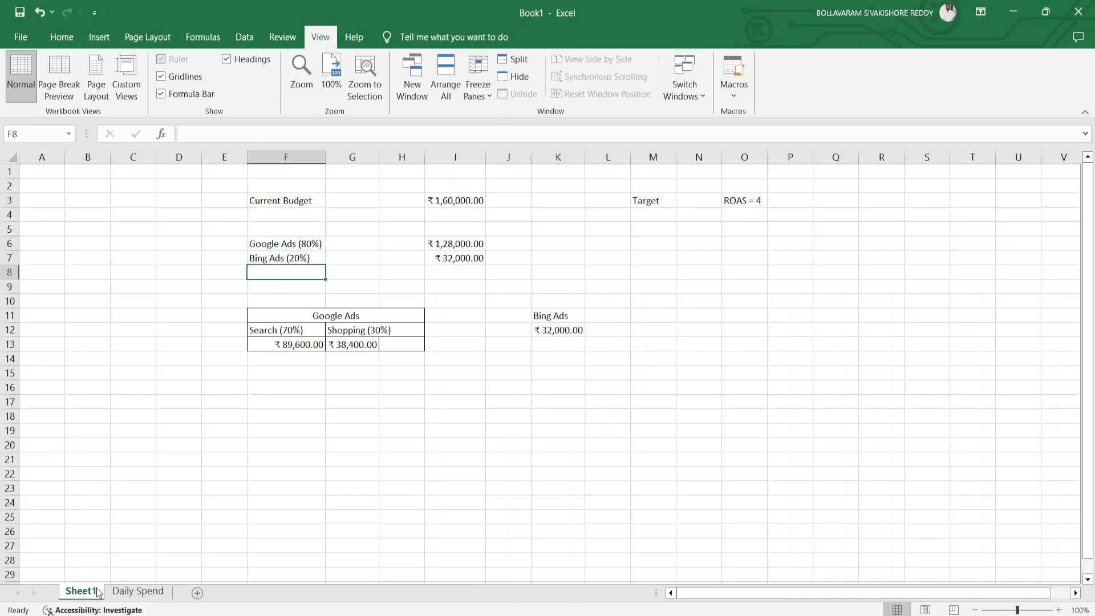
key(Down)
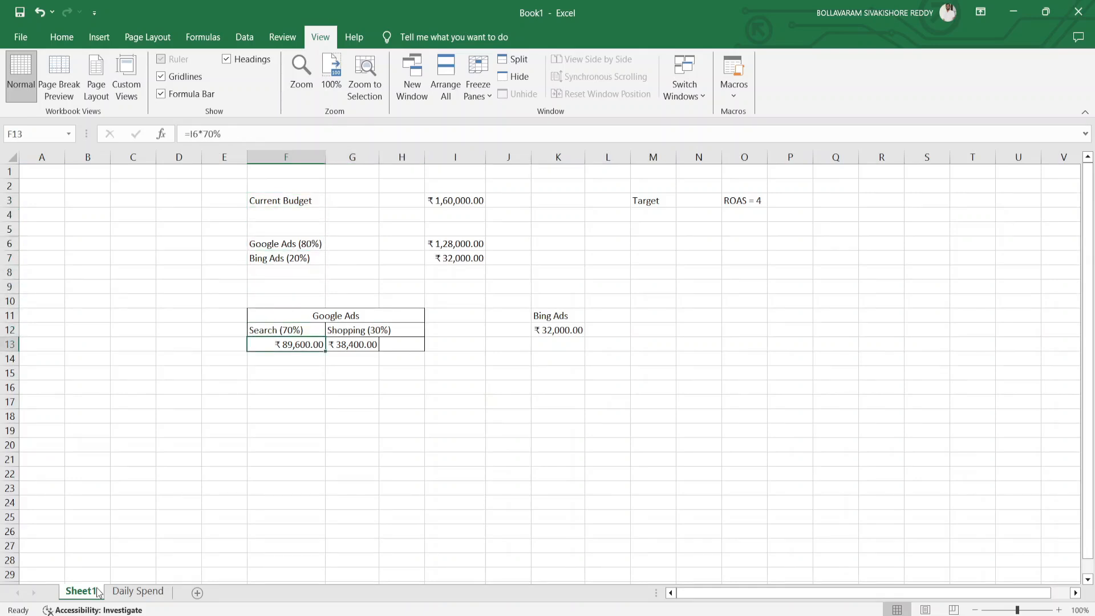
click(139, 592)
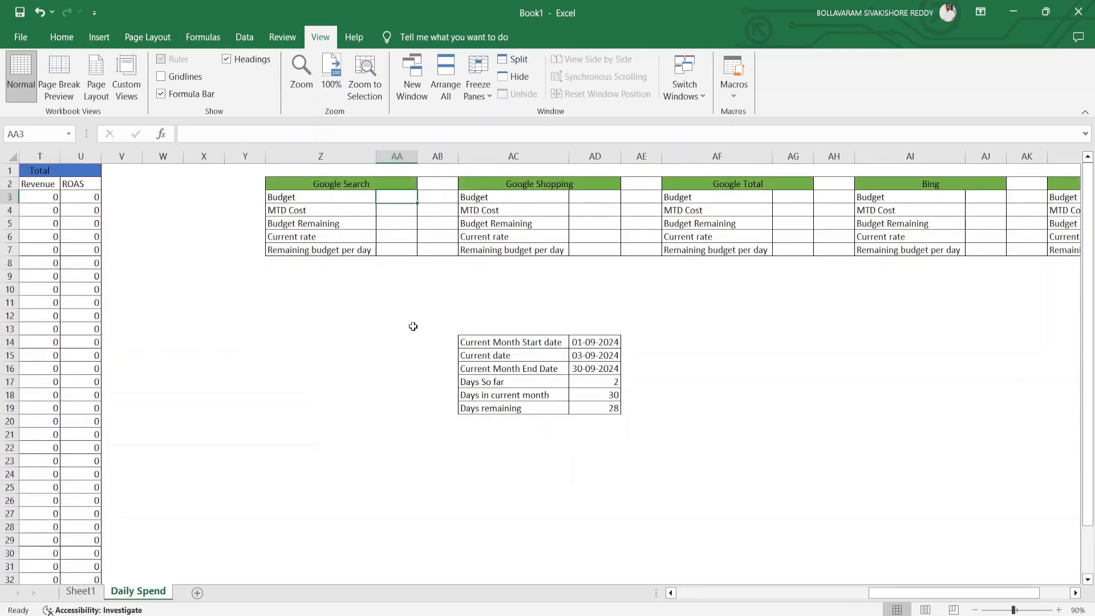
text(896000)
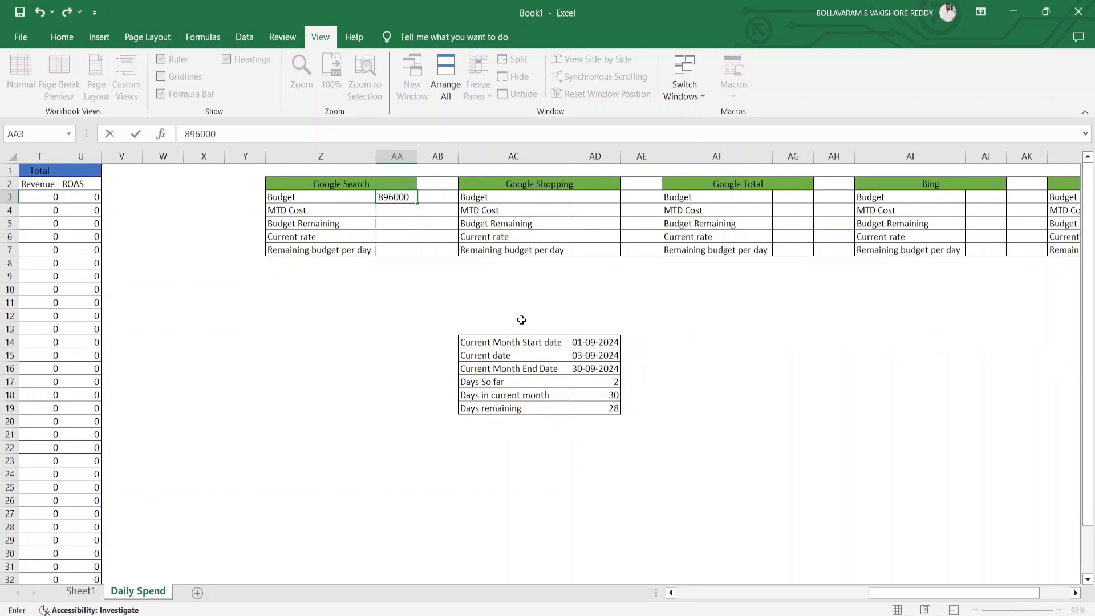
key(Return)
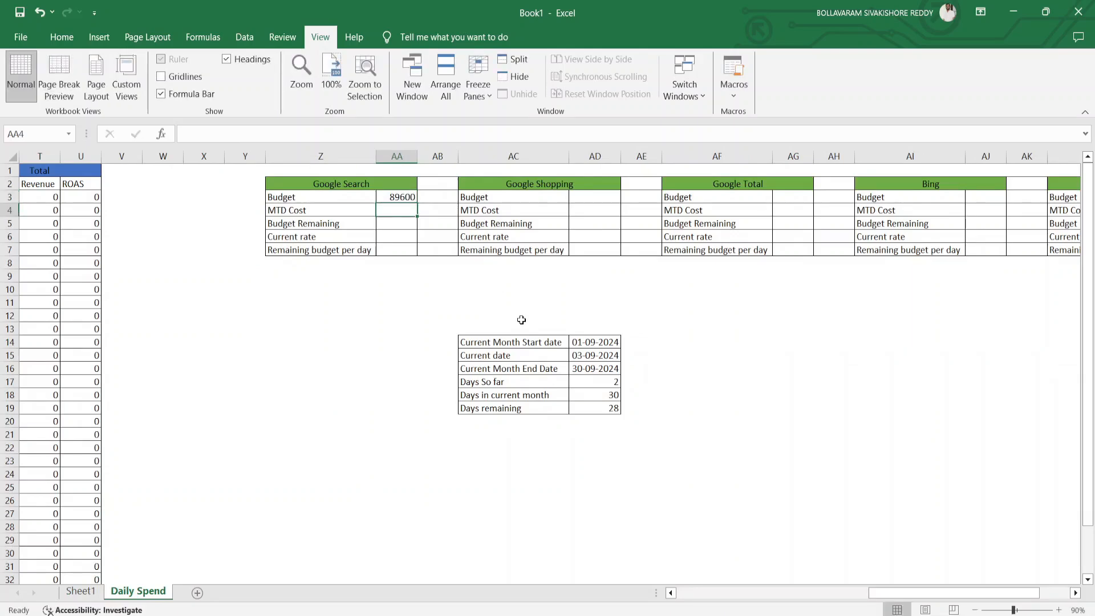
Step: Try to copy the Shopping budget from Sheet1 G13 into the Google Shopping Budget cell AD3, and clear the pasted cell
key(Up)
key(Right)
key(Right)
key(Right)
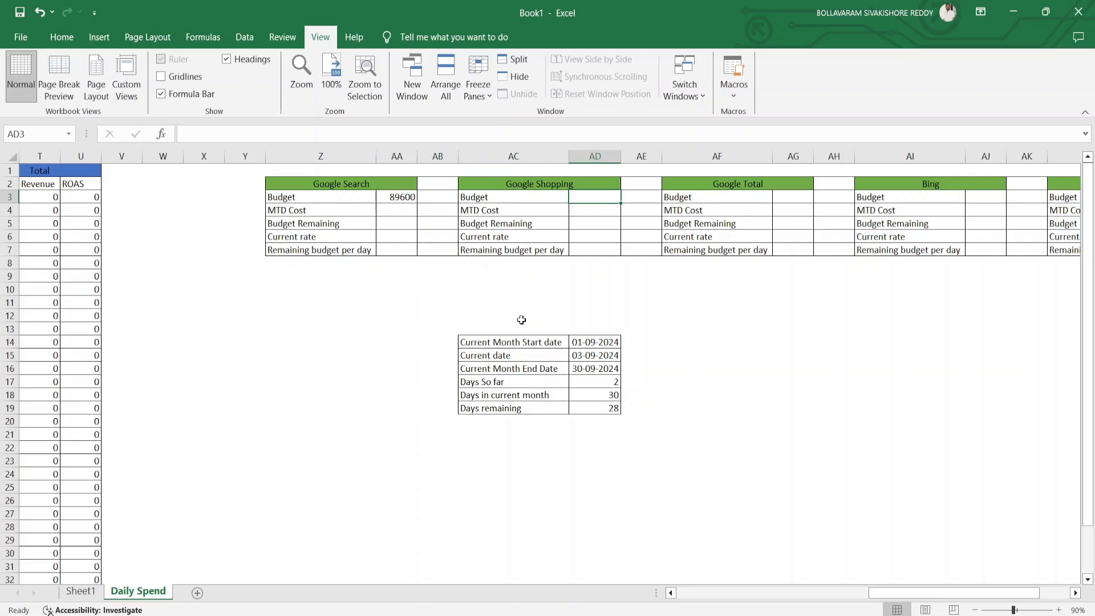
click(90, 594)
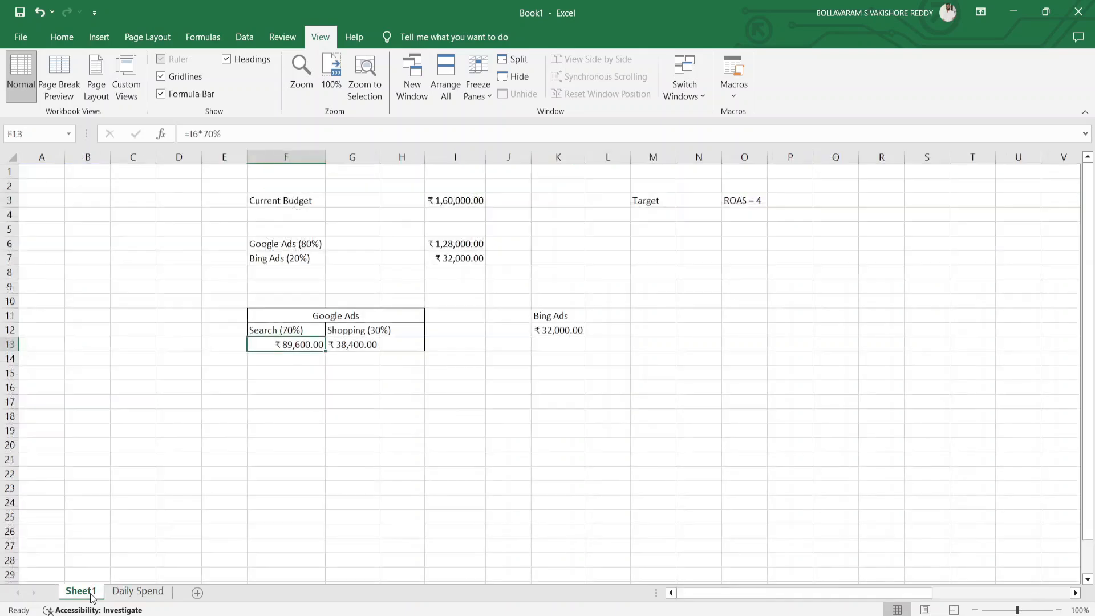
key(ctrl+c)
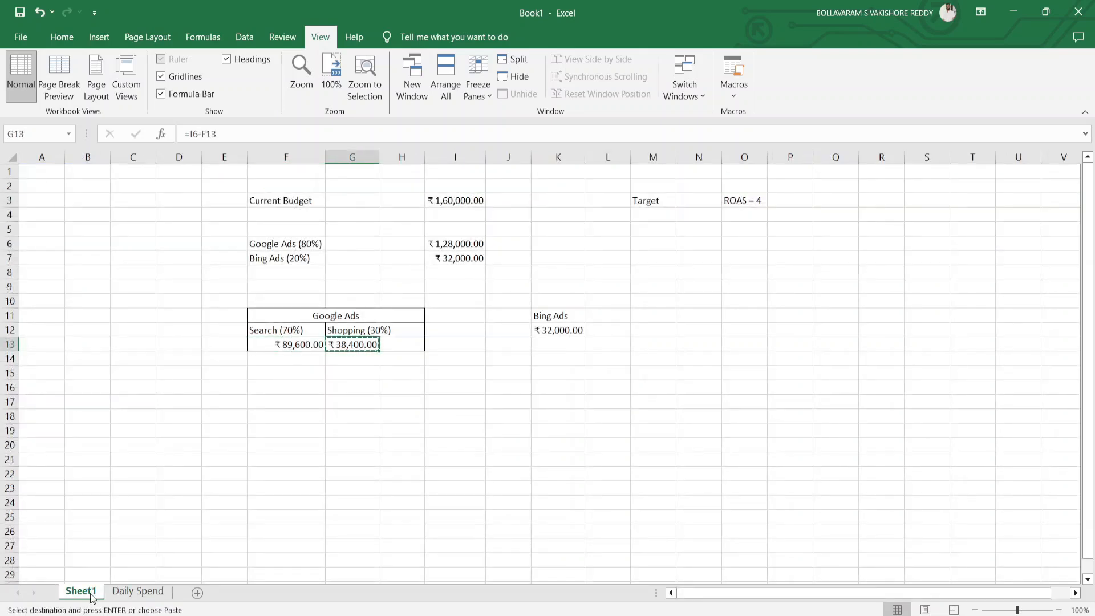
click(143, 583)
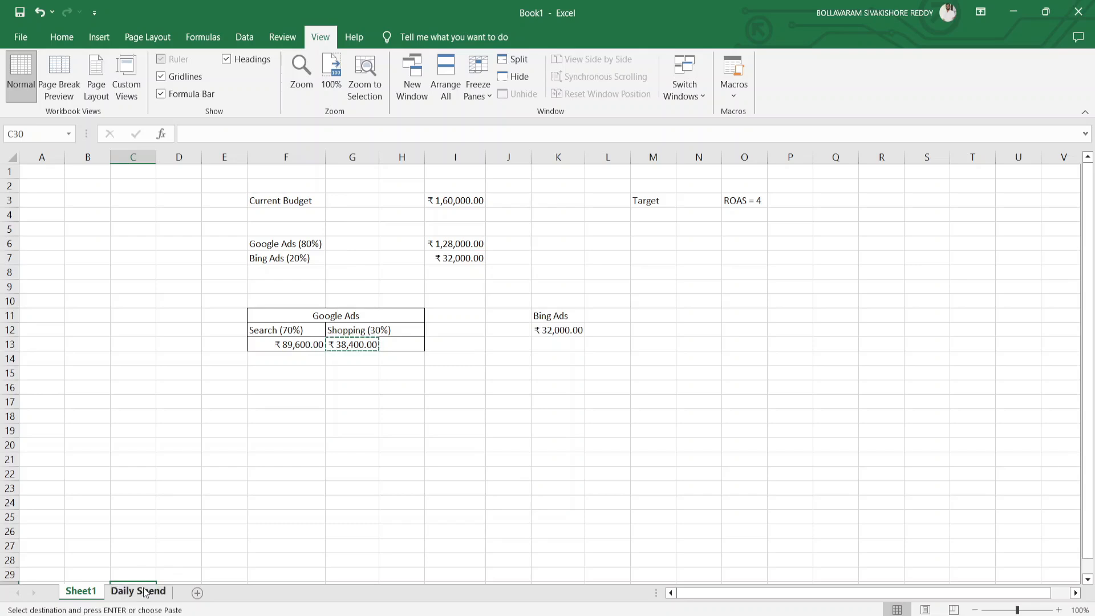
click(145, 592)
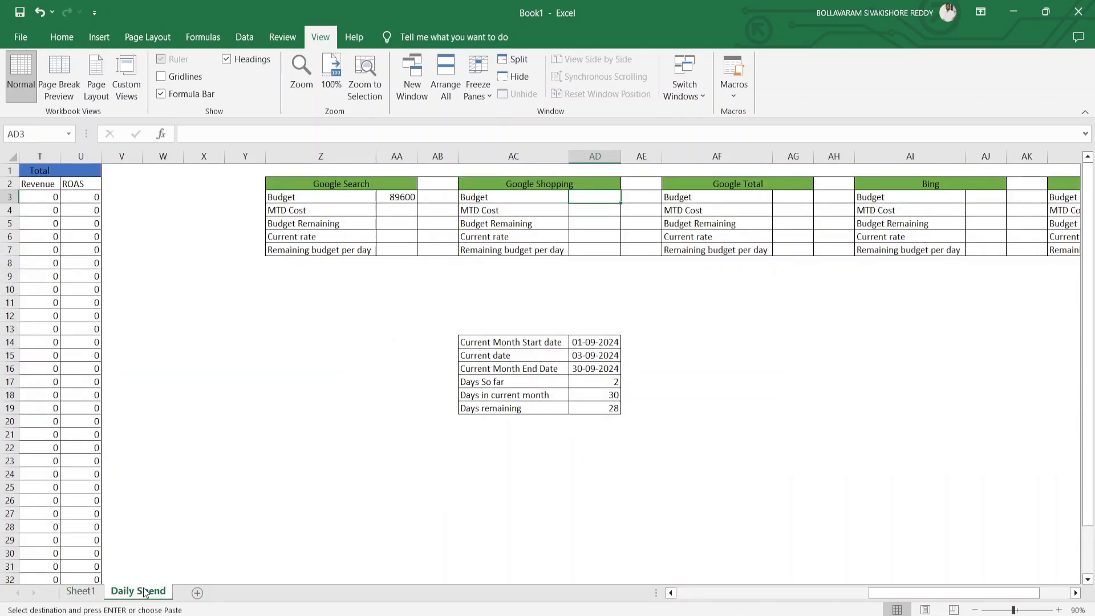
key(ctrl+v)
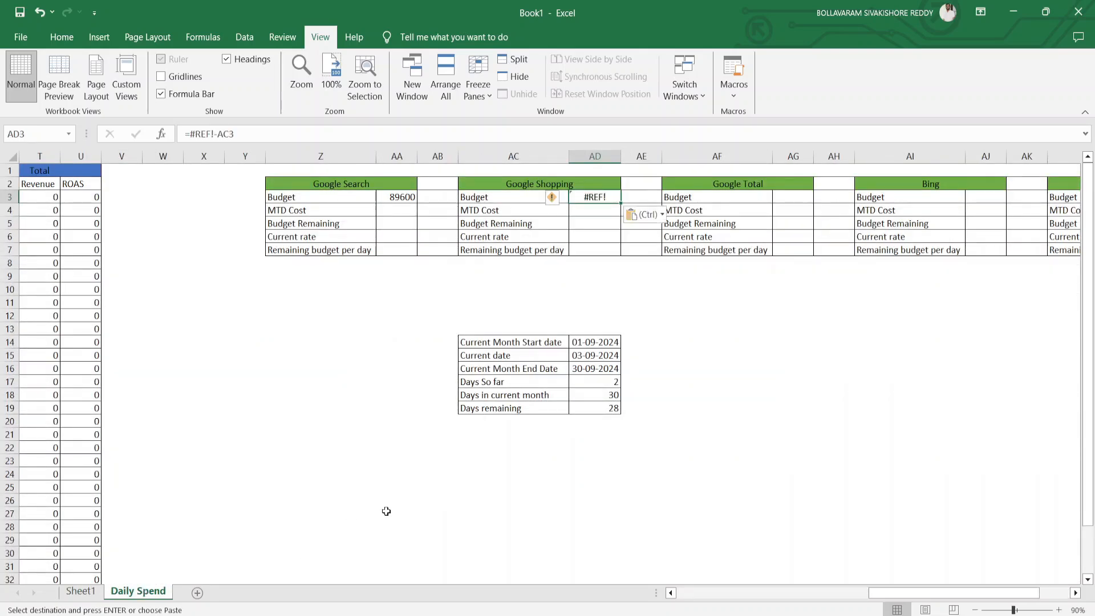
key(Delete)
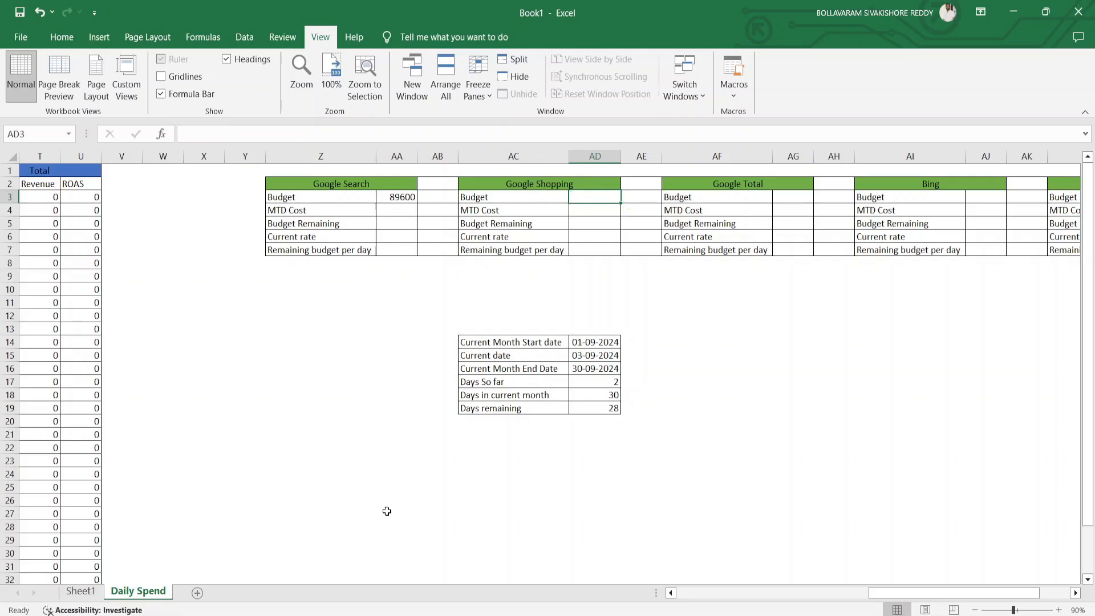
Step: Check the Shopping budget on Sheet1 and enter 38400 as the Google Shopping Budget in AD3 of Daily Spend
click(80, 591)
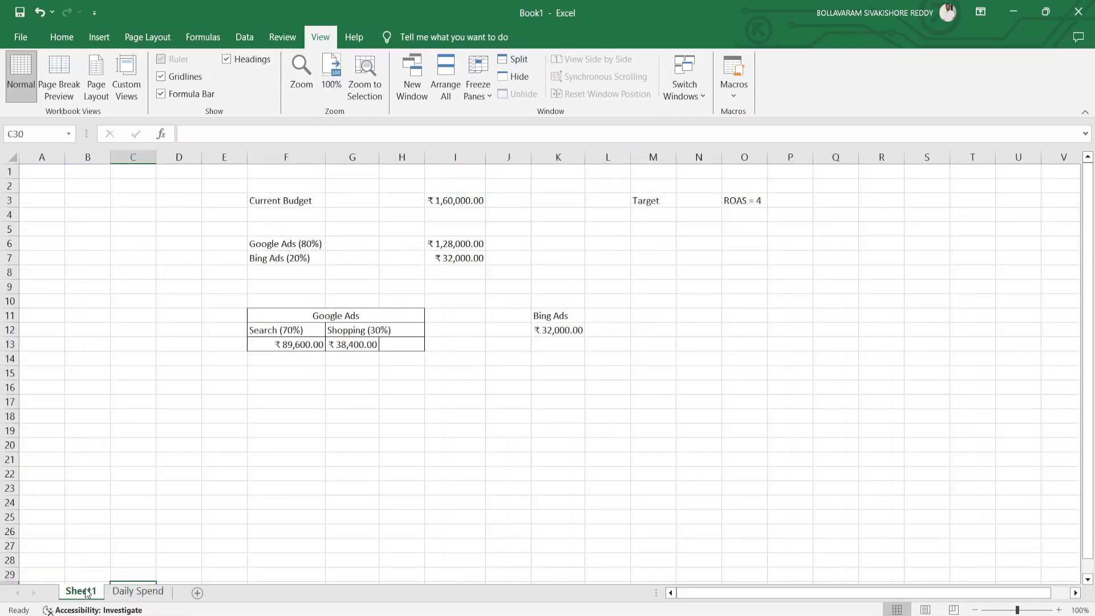
click(123, 592)
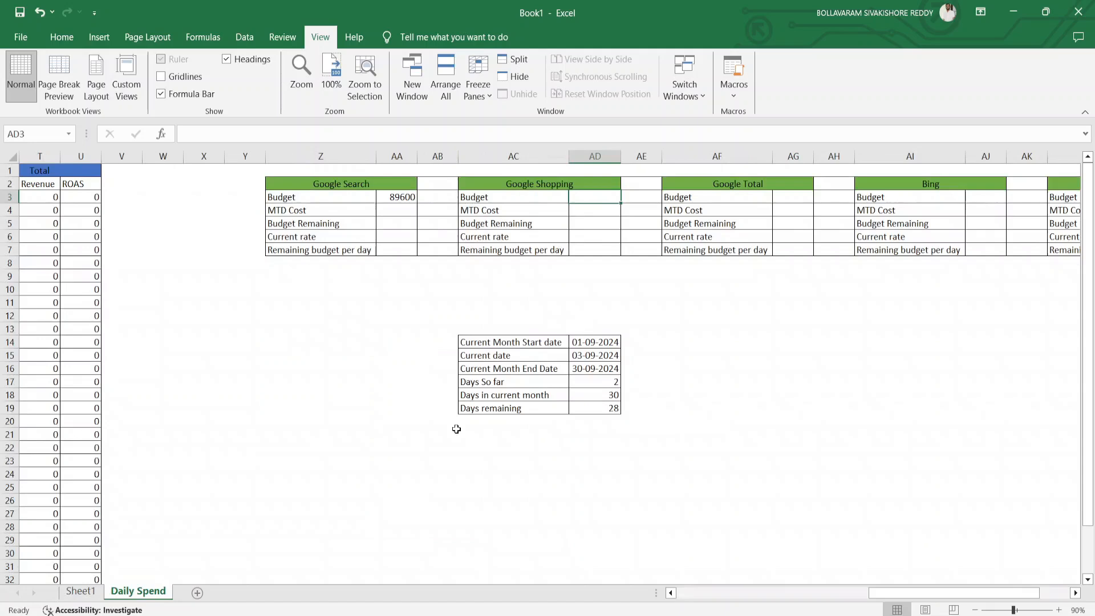
text(38400)
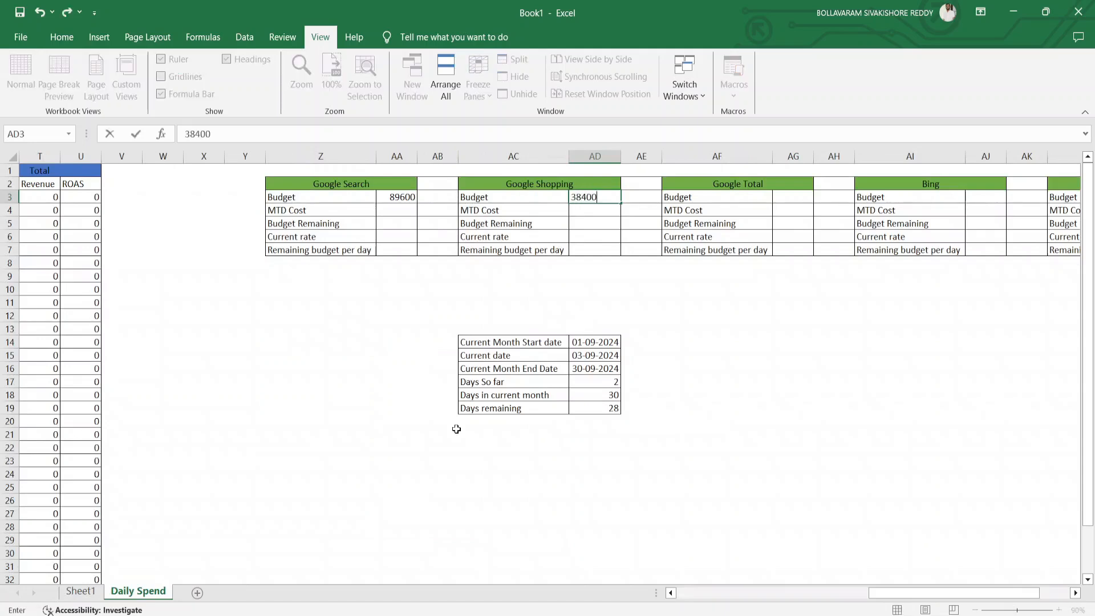
key(Return)
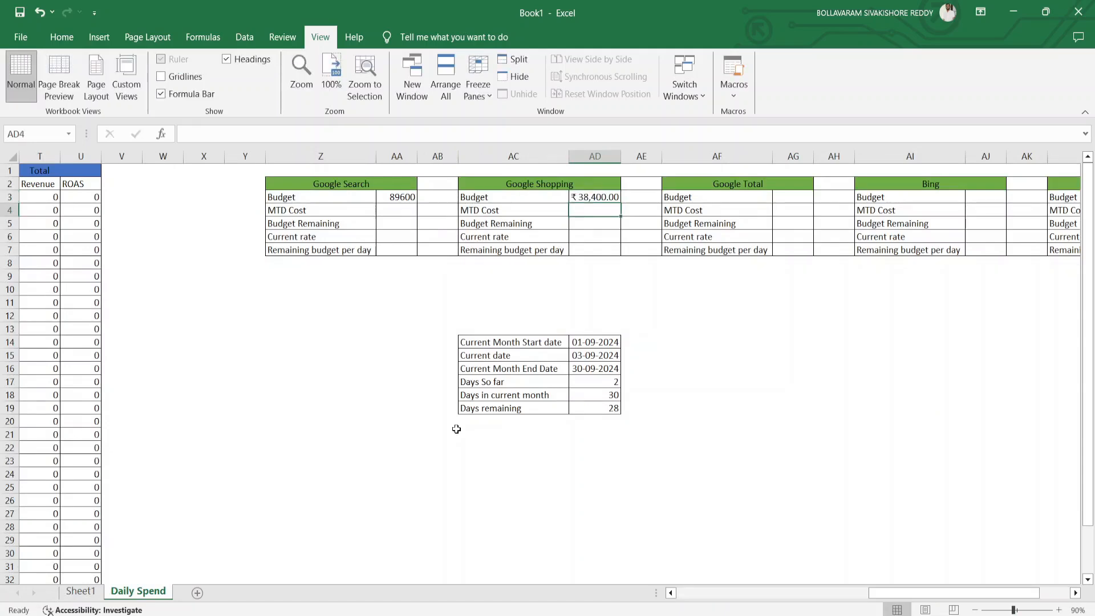
Step: Enter the Google Total Budget formula =AD3+AA3 in AG3, adding the Google Shopping and Google Search budgets
key(Up)
key(Right)
key(Right)
key(Right)
key(Right)
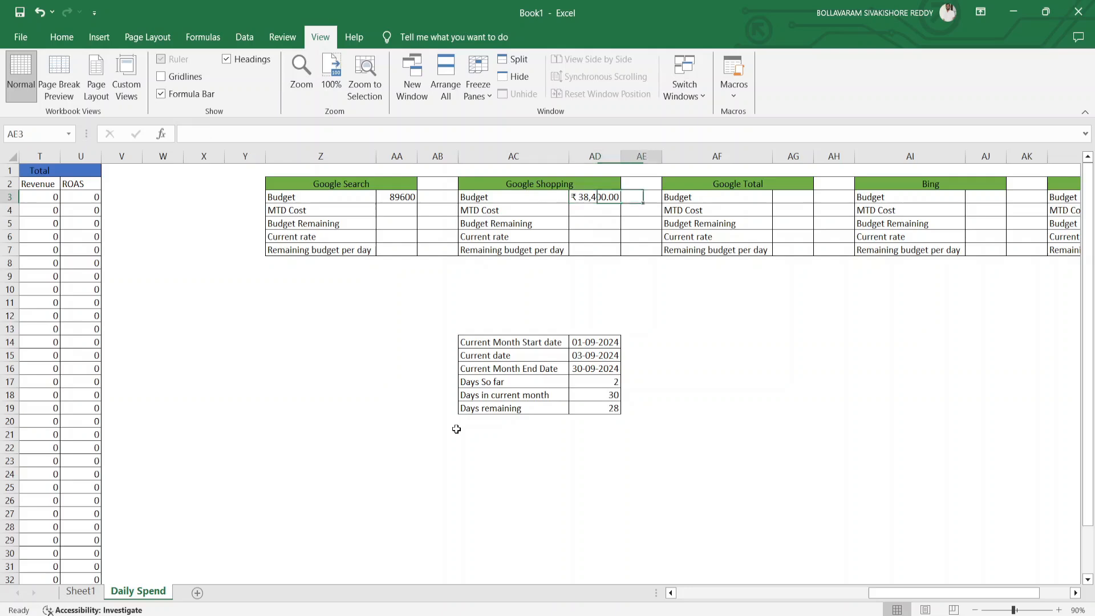
key(Left)
text(=)
key(Left)
key(Left)
key(Left)
text(+)
key(Left)
key(Left)
key(Left)
key(Left)
key(Left)
key(Left)
key(Return)
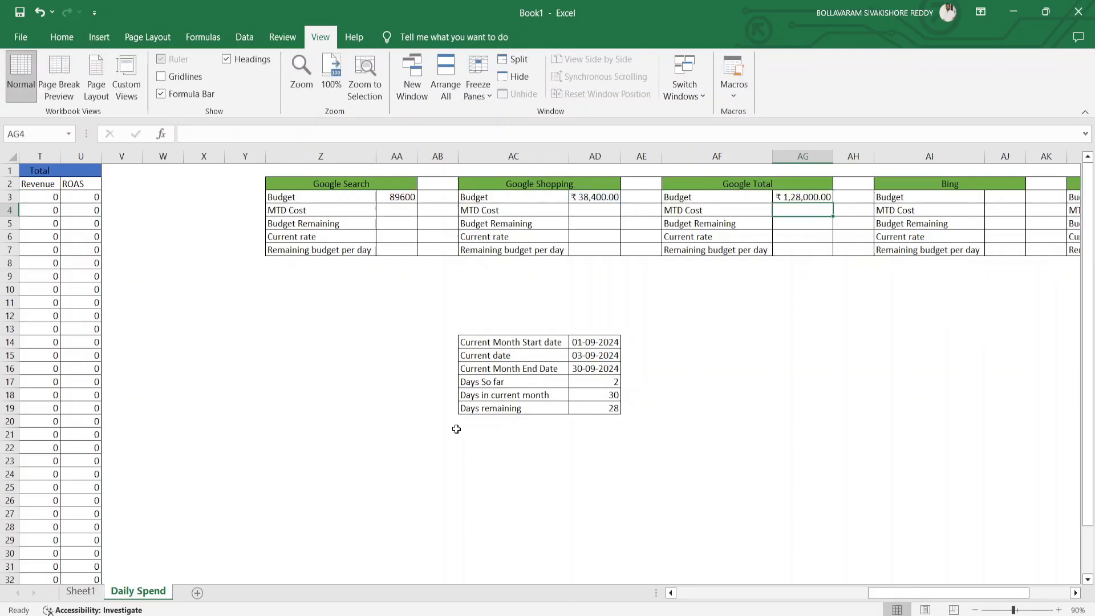
Step: Check the Bing Ads budget on Sheet1 and enter 32000 as the Bing Budget in AJ3 of Daily Spend
key(Up)
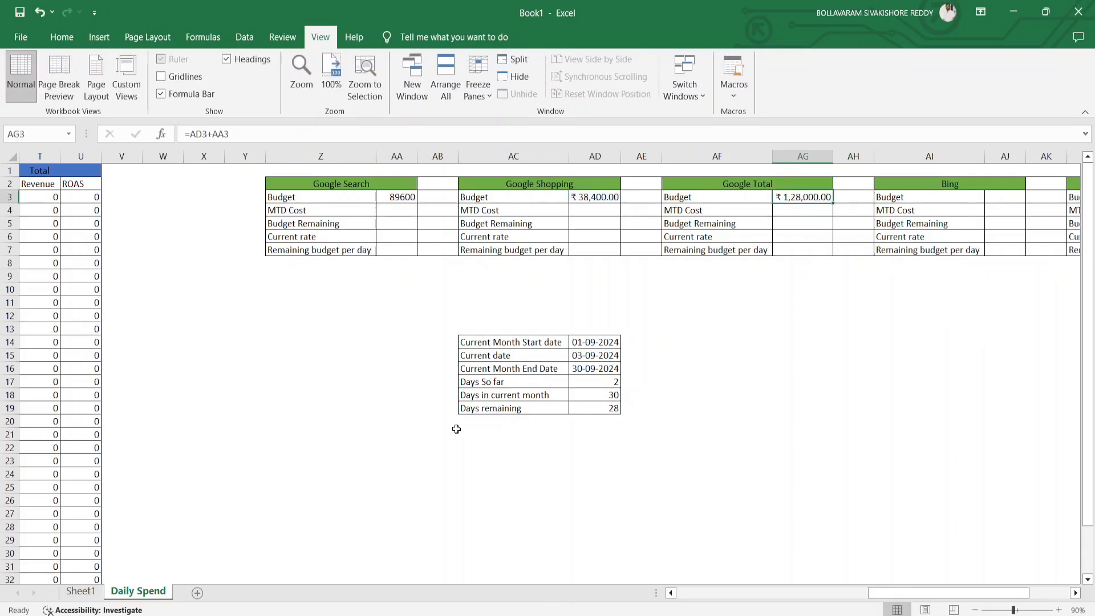
key(Right)
key(Right)
key(Right)
key(Right)
key(Left)
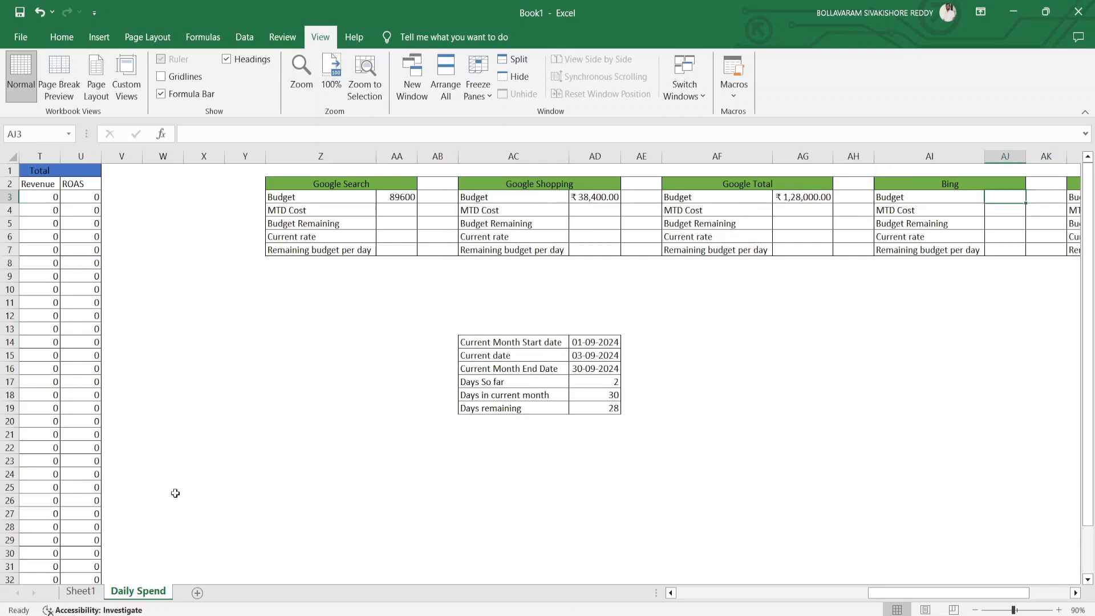
click(80, 591)
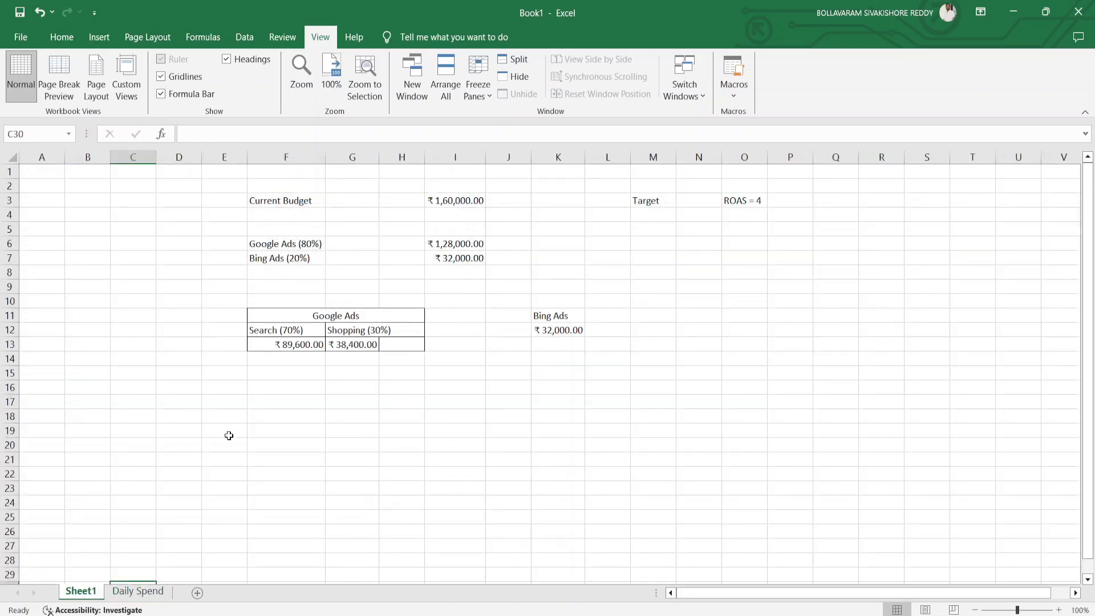
click(135, 592)
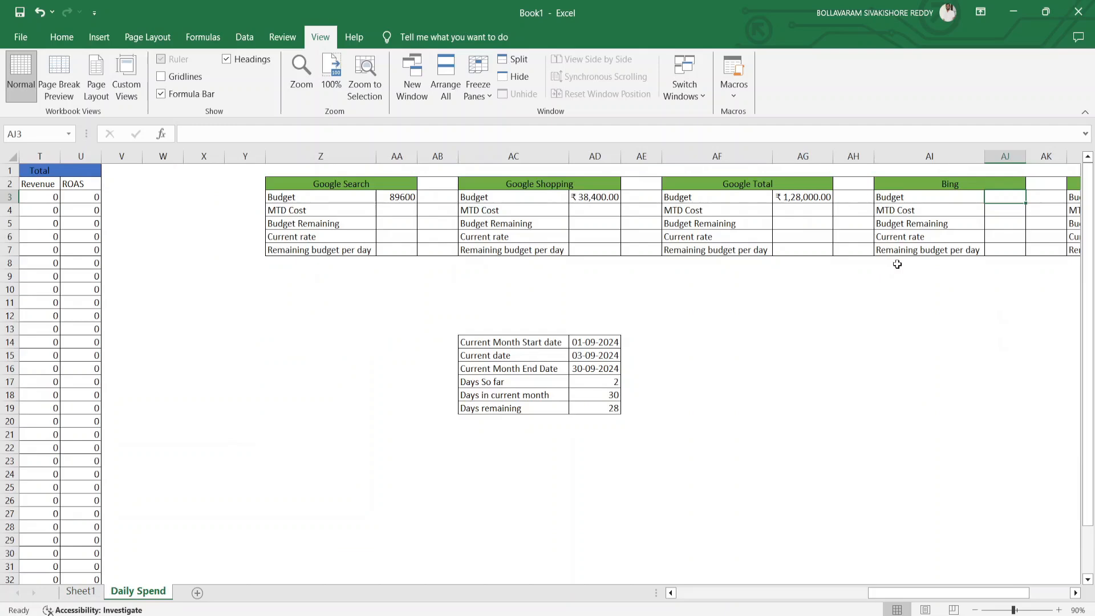
text(3200)
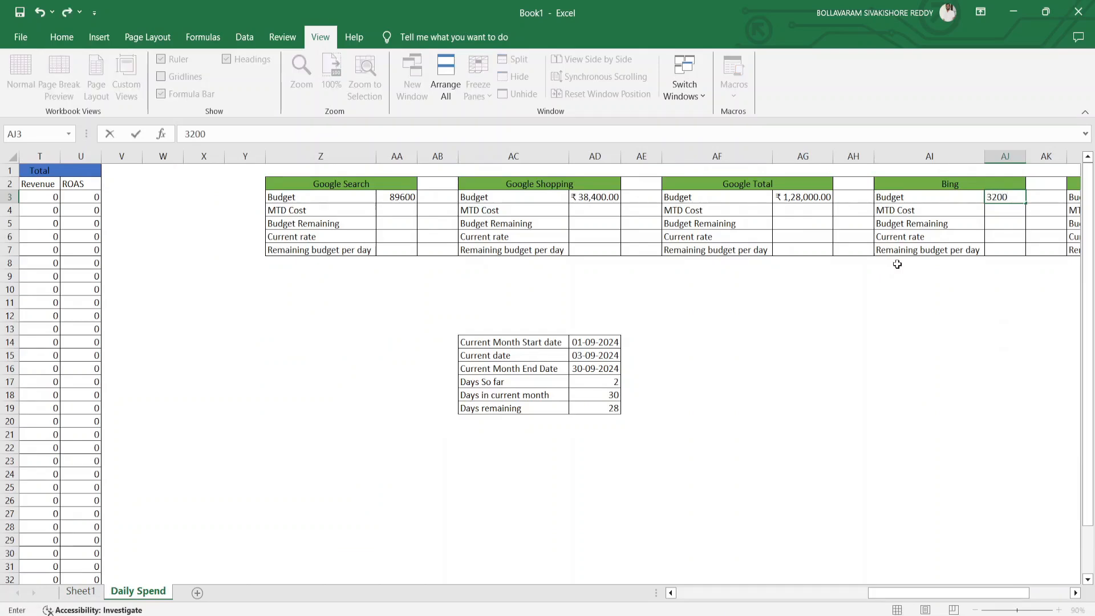
key(Return)
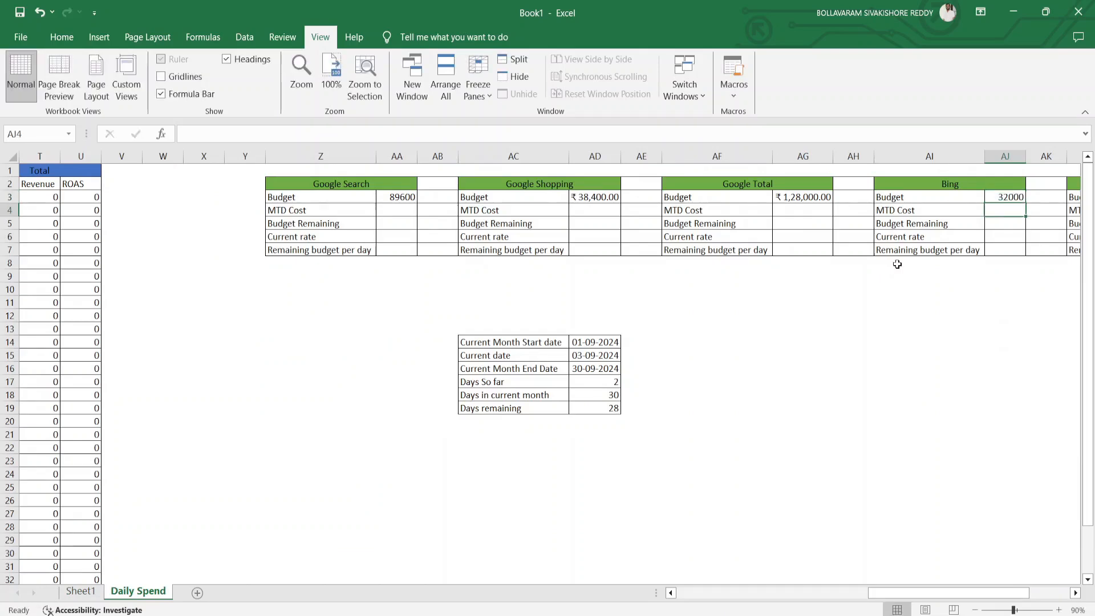
Step: Enter the overall Total Budget formula =AJ3+AG3 in AM3, adding the Bing and Google Total budgets
key(Up)
key(Right)
key(Right)
key(Right)
text(=)
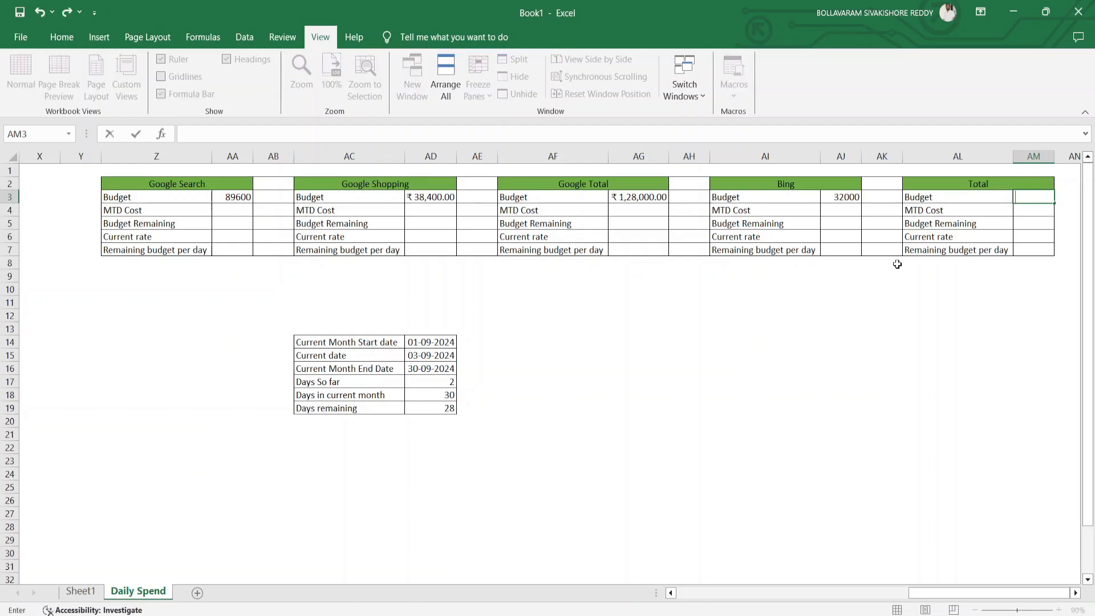
key(Left)
key(Left)
key(Left)
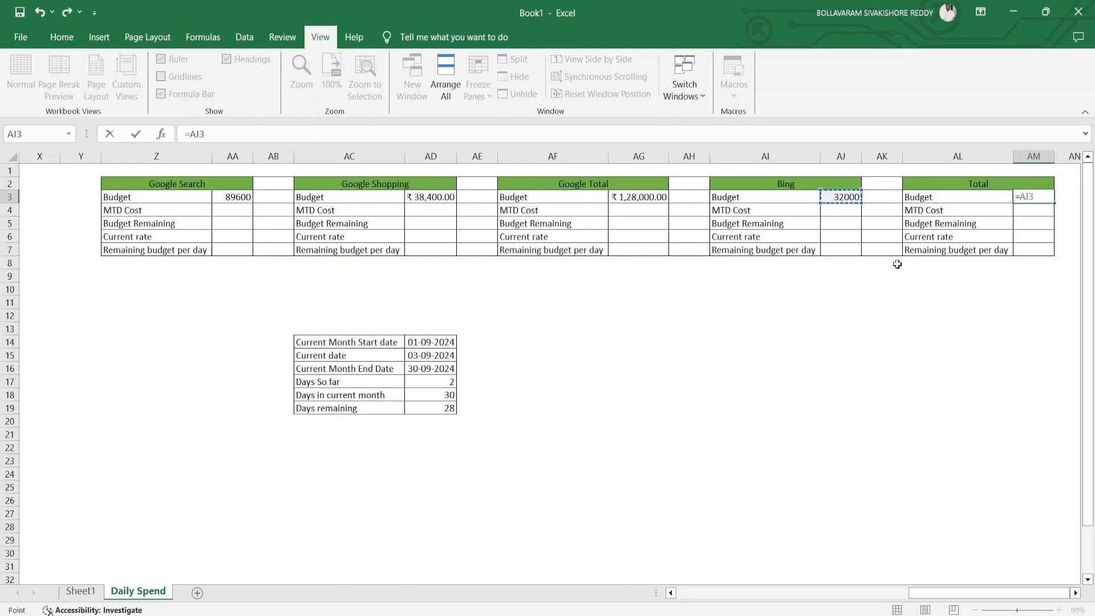
text(+)
key(Left)
key(Left)
key(Left)
key(Left)
key(Left)
key(Left)
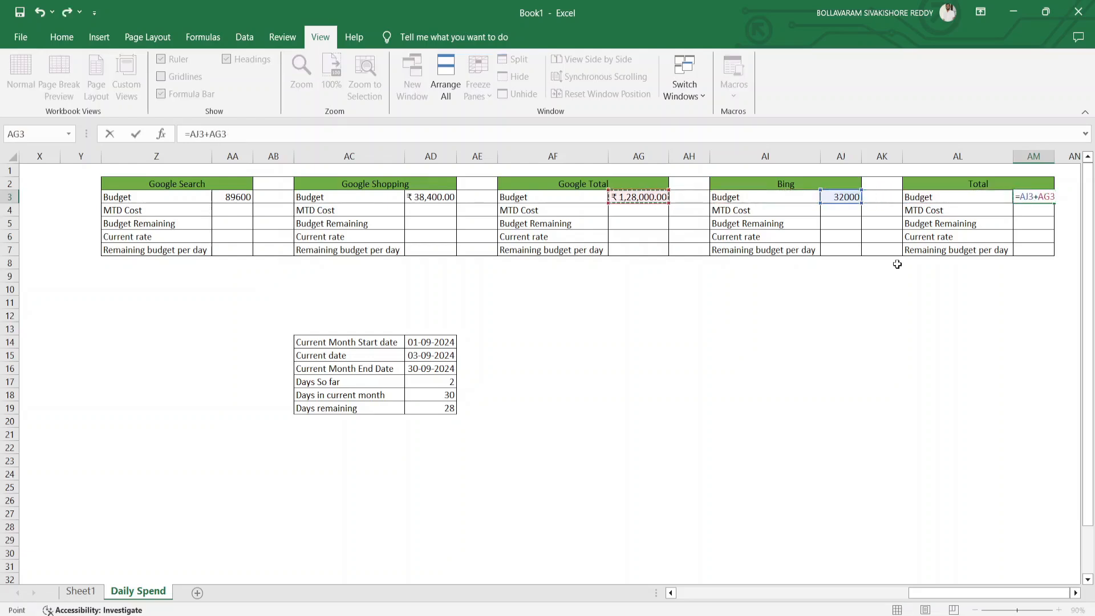
key(Return)
Step: Format the Bing Budget cell AJ3 as Currency
key(Up)
key(Left)
key(Left)
key(Left)
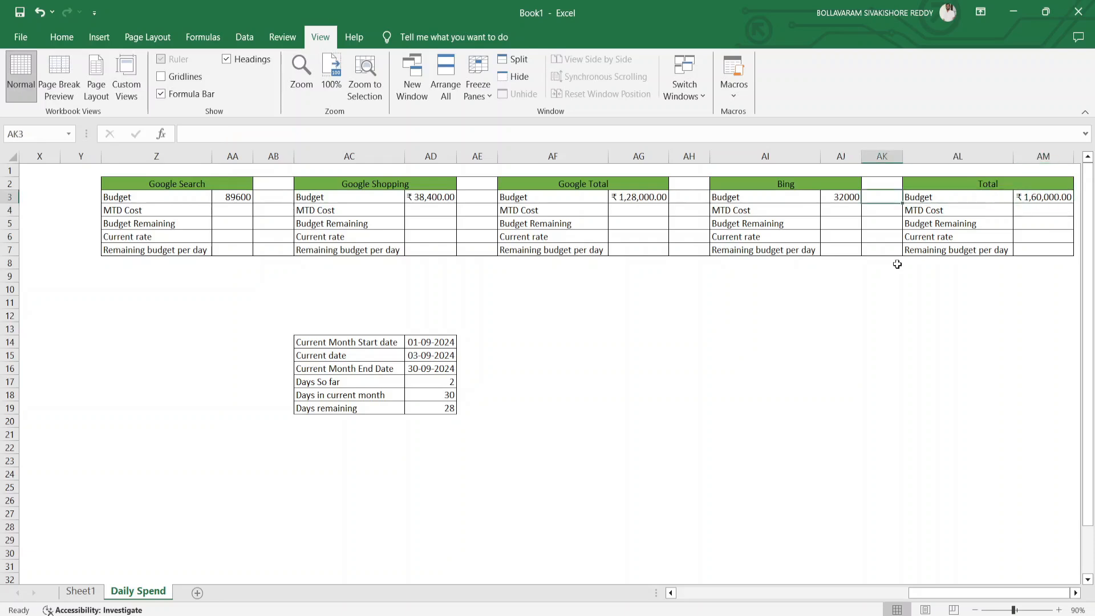
click(57, 43)
click(579, 65)
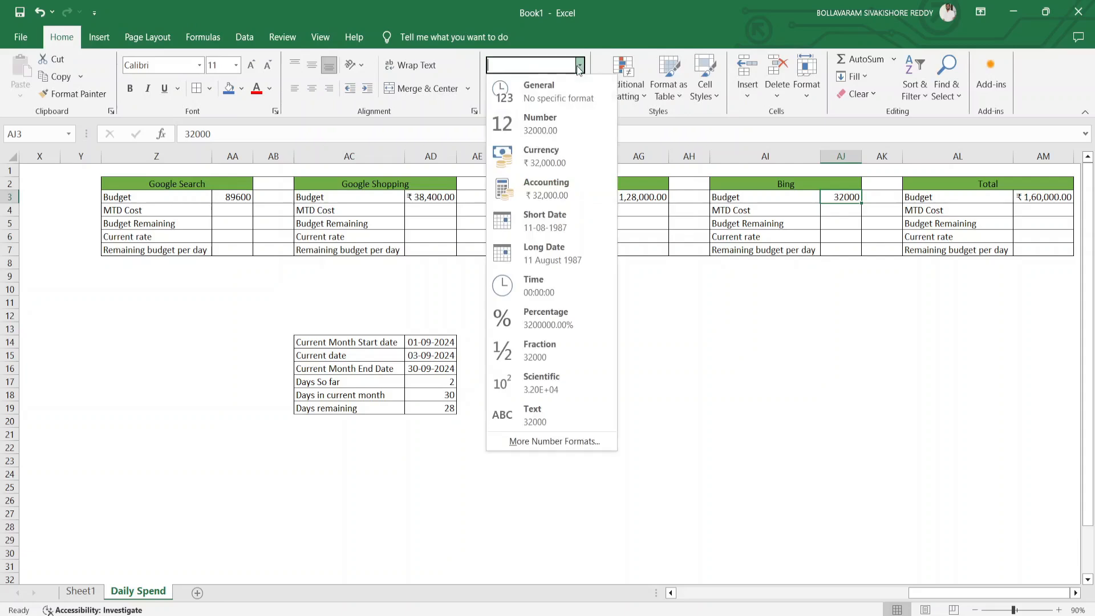
click(563, 165)
Step: Format the Google Search Budget cell AA3 as Currency
key(Left)
key(Left)
key(Left)
key(Left)
key(Left)
key(Left)
key(Left)
key(Left)
key(Left)
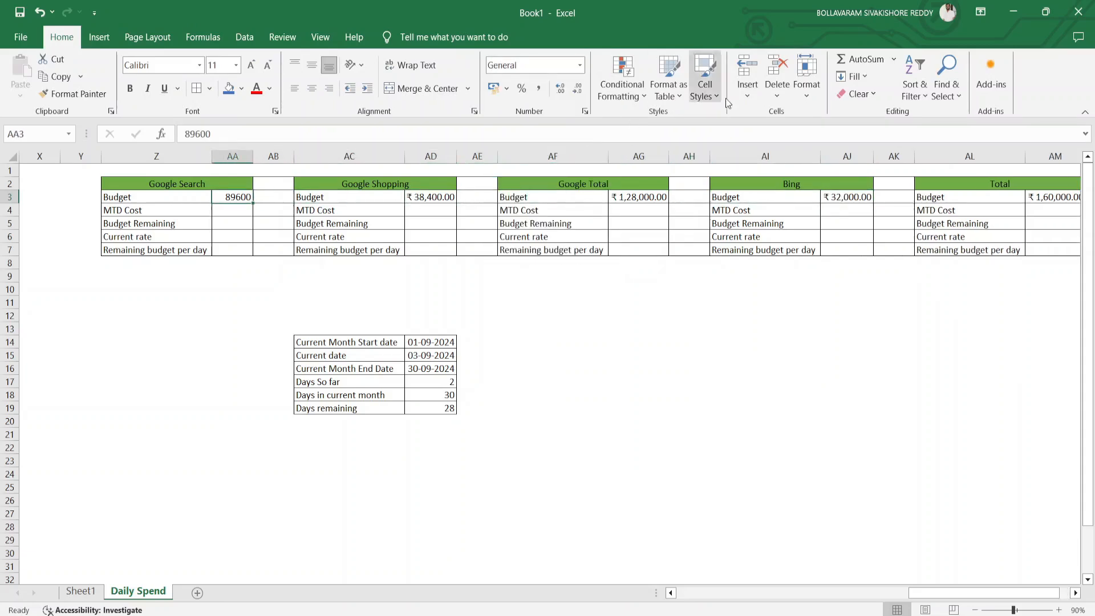
click(579, 65)
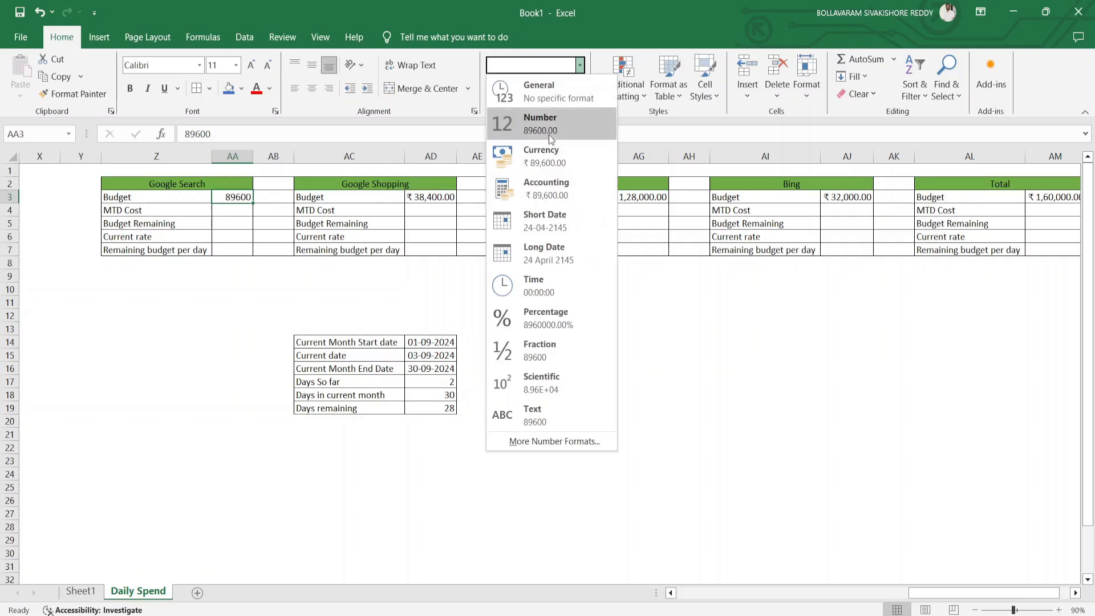
click(542, 163)
Step: Enter a formula for the Google Search MTD Cost in AA4 that references the Google Search Spend total
key(Left)
key(Left)
key(Down)
key(Down)
key(Right)
key(Up)
key(Right)
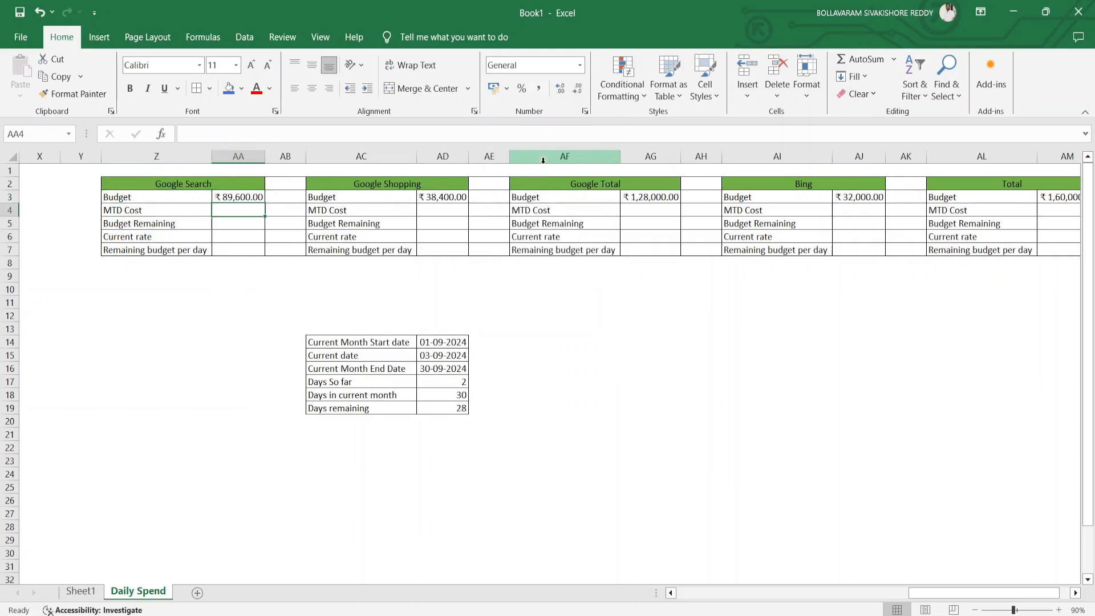
text(=)
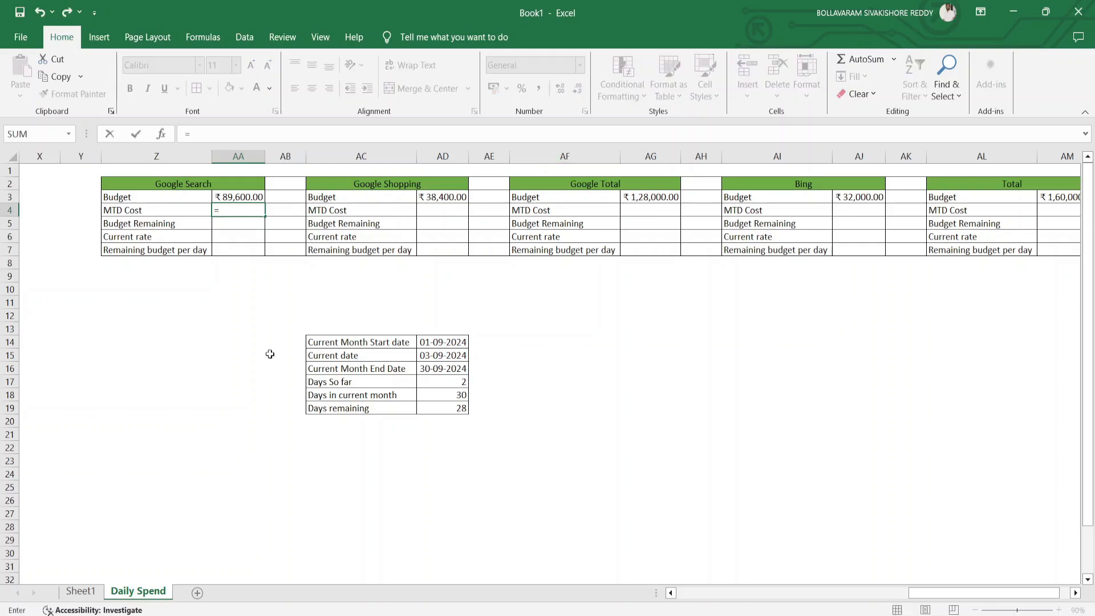
scroll(232, 346, left, 5)
scroll(233, 346, left, 4)
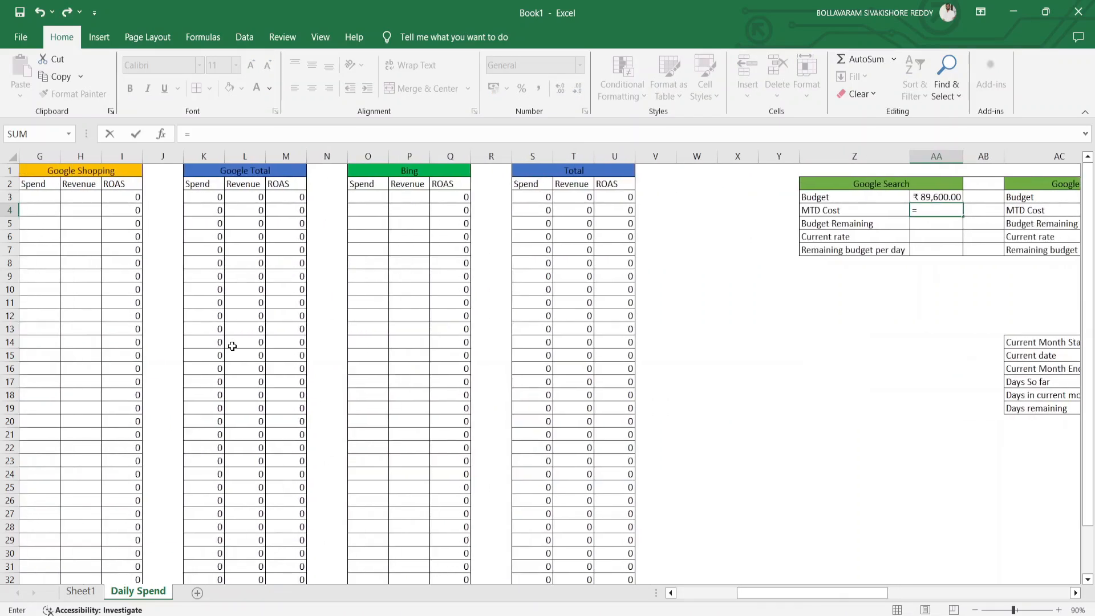
scroll(232, 346, left, 3)
scroll(119, 497, down, 4)
click(139, 452)
key(Return)
Step: Enter a formula for the Google Shopping MTD Cost in AD4 that references the Google Shopping Spend total
key(Up)
key(Up)
key(Right)
key(Right)
key(Up)
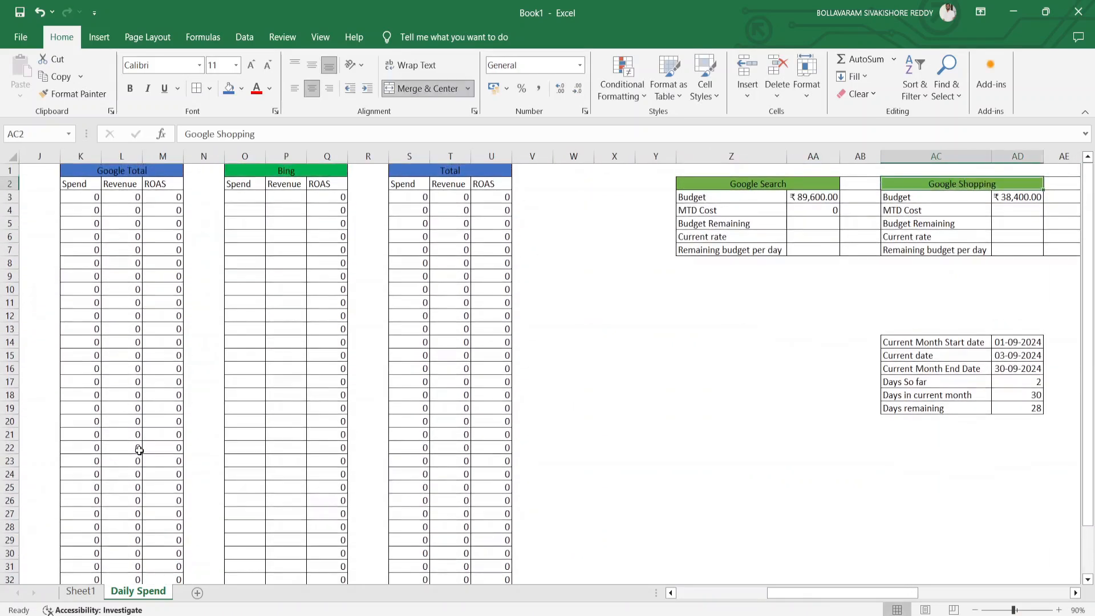
key(Down)
key(Right)
key(Down)
text(=)
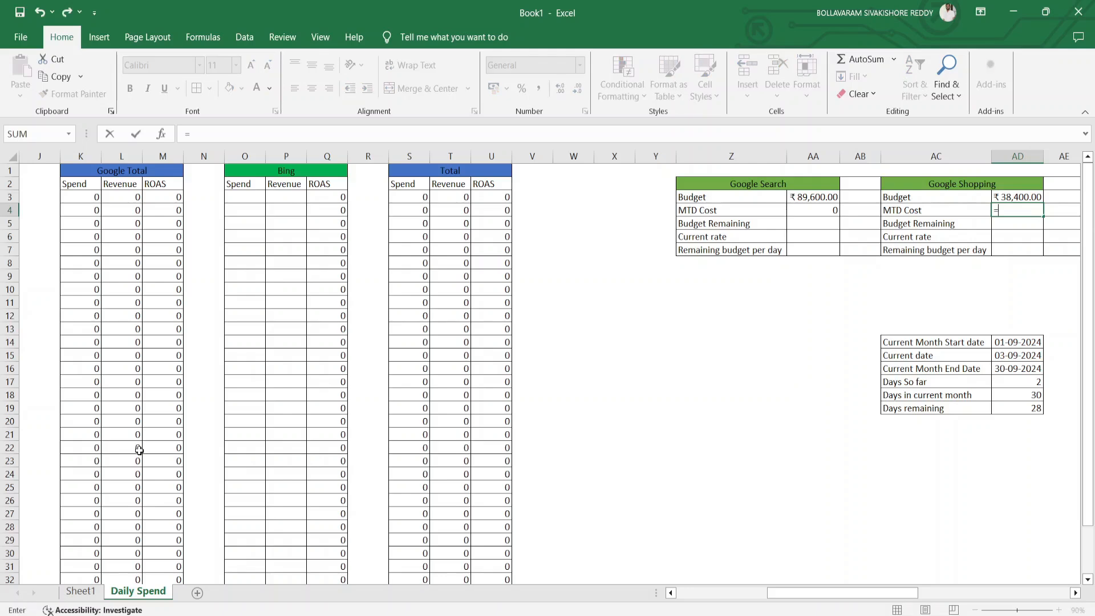
scroll(216, 446, left, 3)
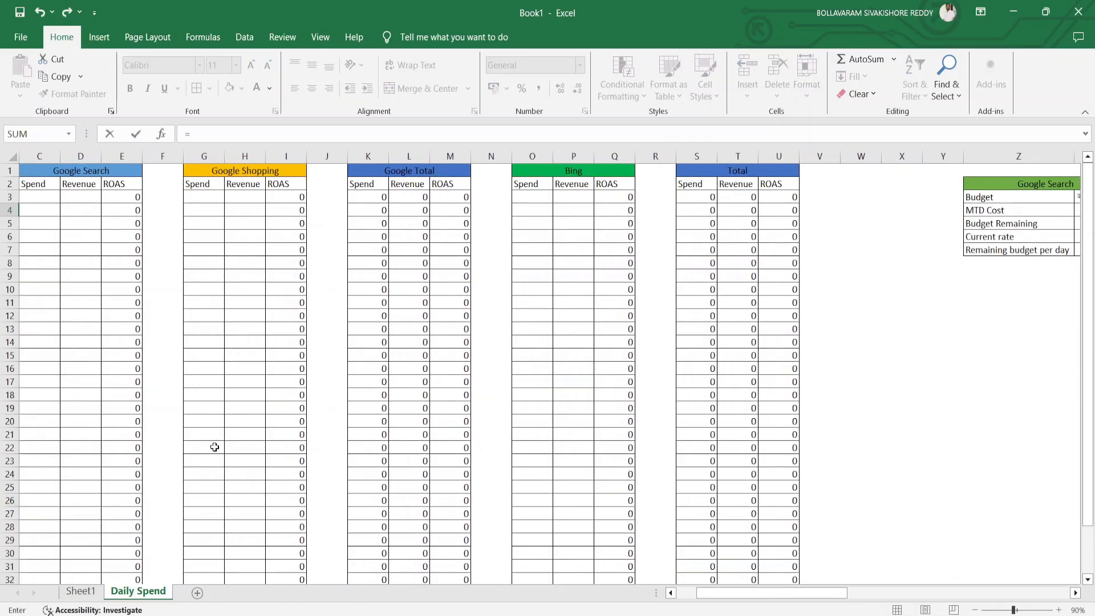
scroll(215, 447, down, 3)
click(212, 458)
key(Return)
Step: Enter a formula for the Google Total MTD Cost in AG4 that references the Google Total Spend total in K33
key(Up)
key(Up)
key(Up)
key(Up)
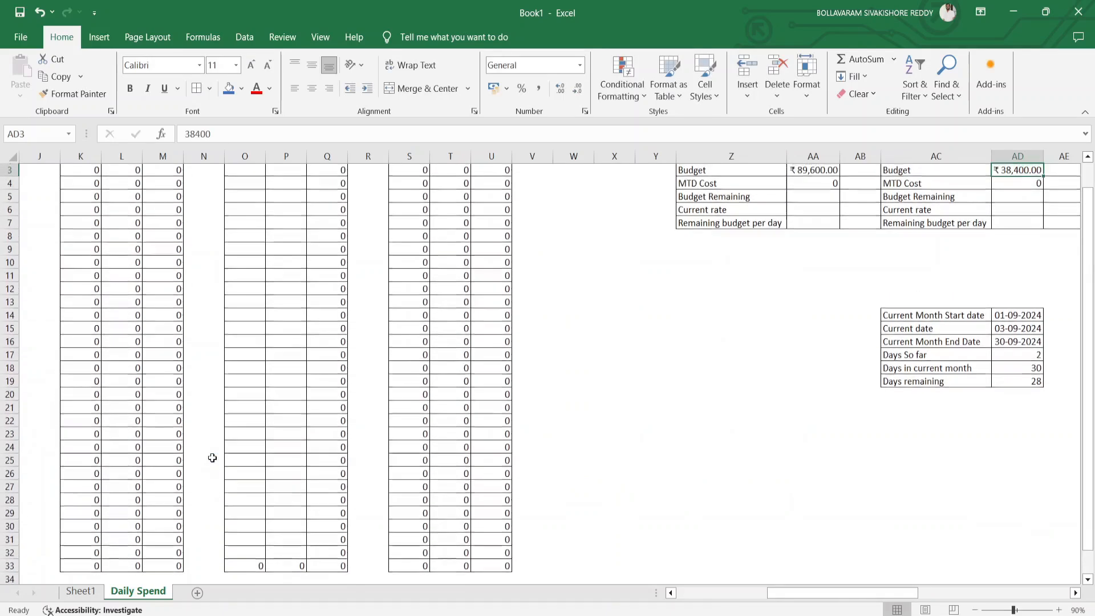
key(Right)
key(Right)
key(Right)
key(Down)
key(Down)
key(Down)
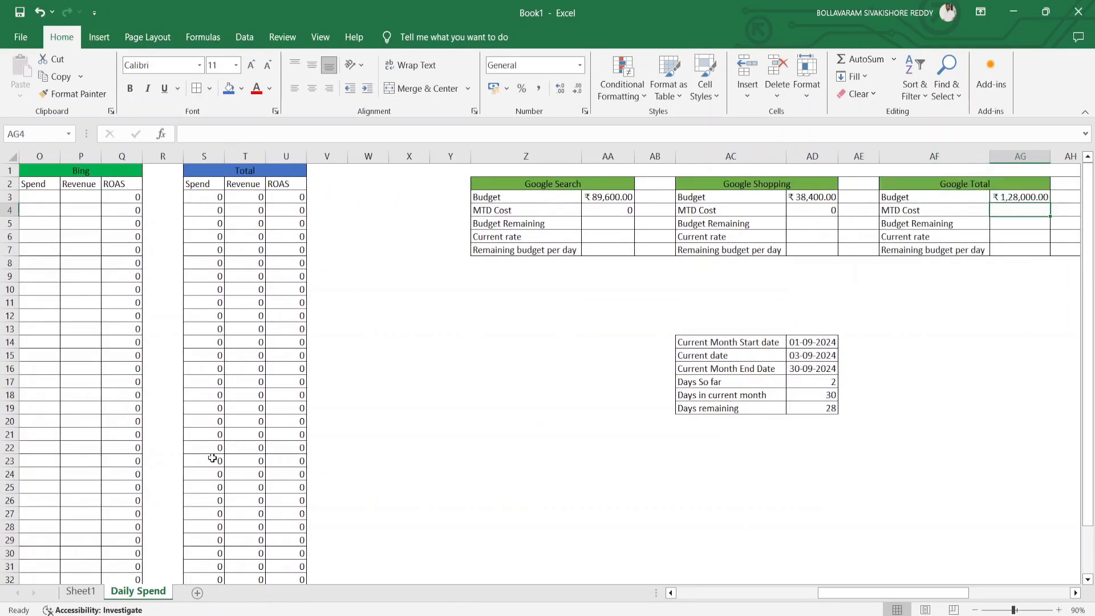
text(=)
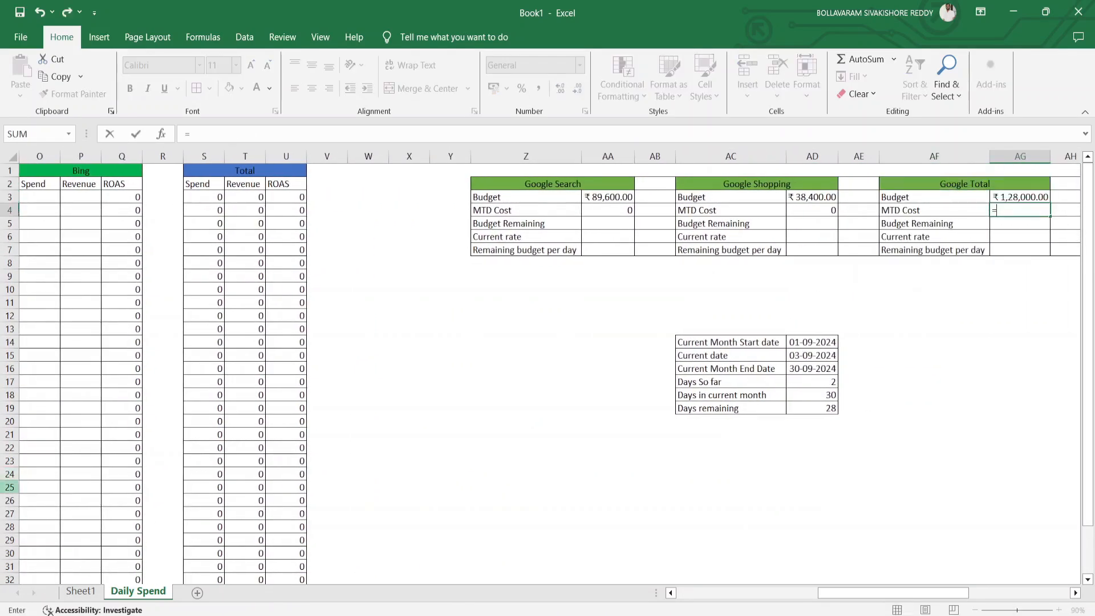
scroll(221, 422, left, 4)
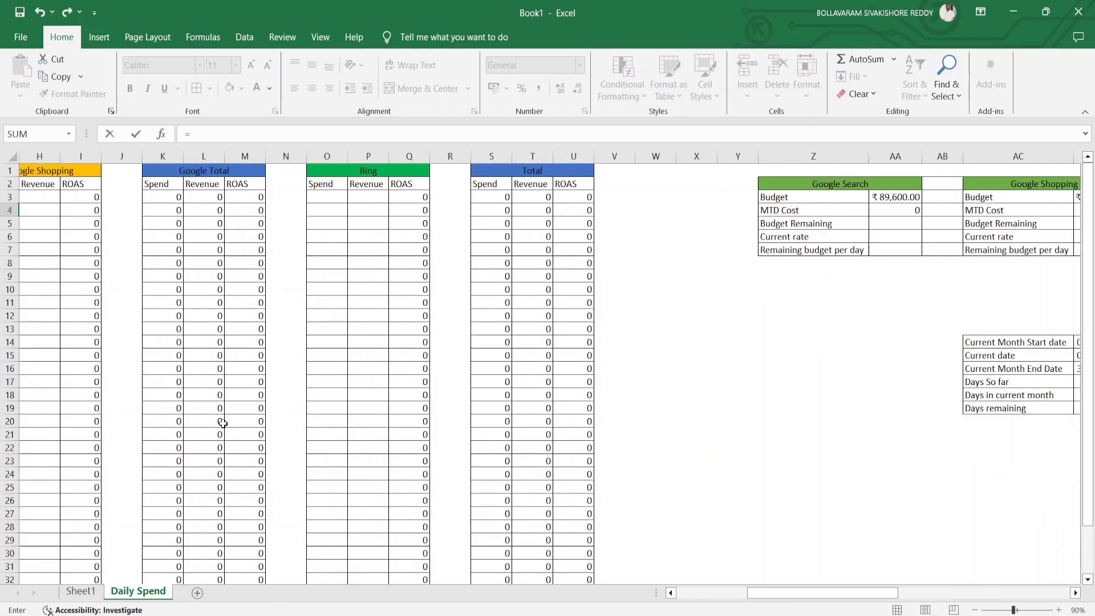
scroll(223, 422, left, 2)
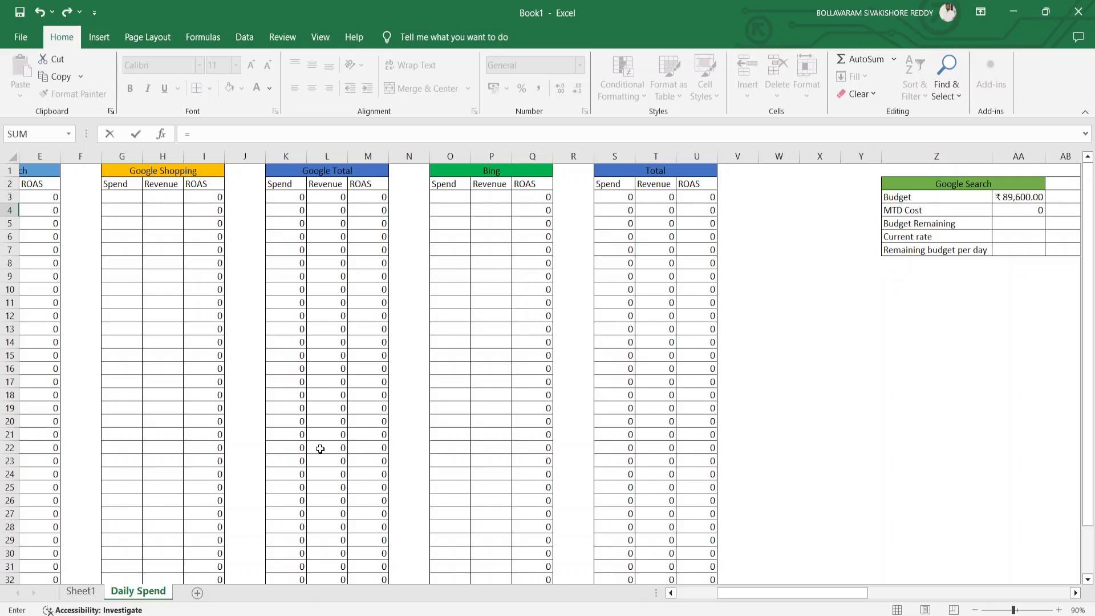
scroll(320, 448, down, 4)
click(294, 424)
key(Return)
Step: Enter the Bing MTD Cost formula in AJ4, referencing the Bing Spend total in O33
key(Up)
key(Up)
key(Up)
key(Up)
key(Down)
key(Down)
key(Down)
key(Right)
key(Right)
key(Right)
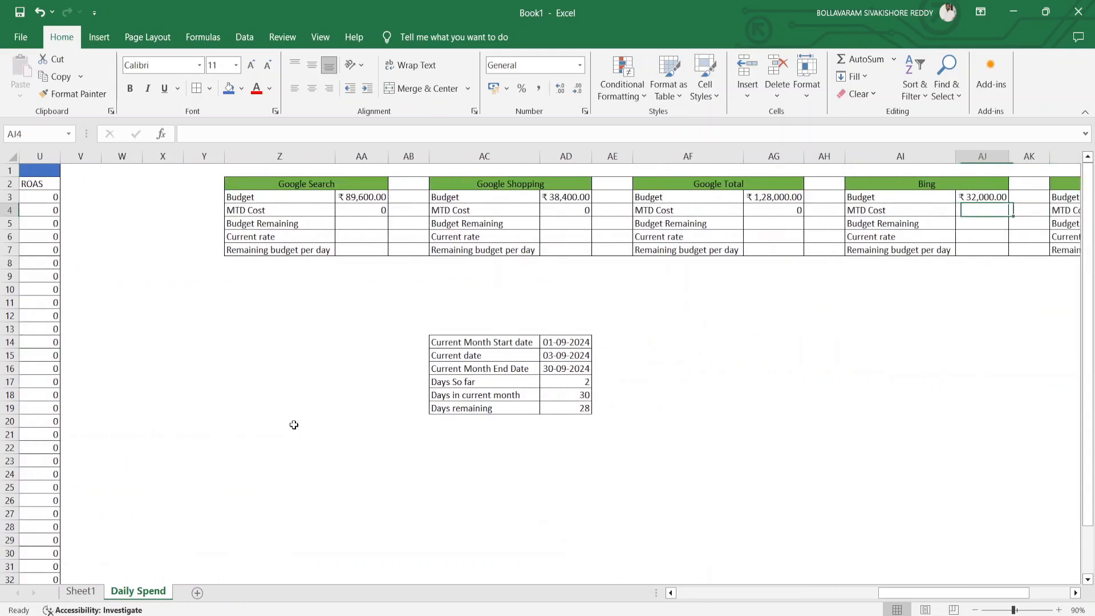
text(=)
scroll(294, 425, left, 10)
scroll(648, 456, down, 3)
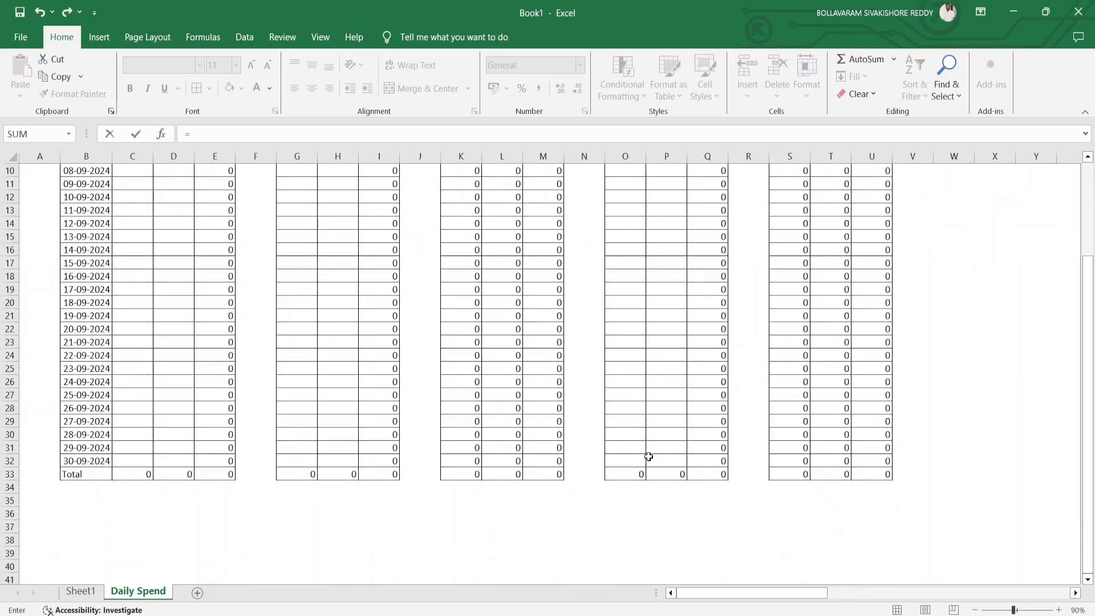
click(625, 476)
key(ctrl+Return)
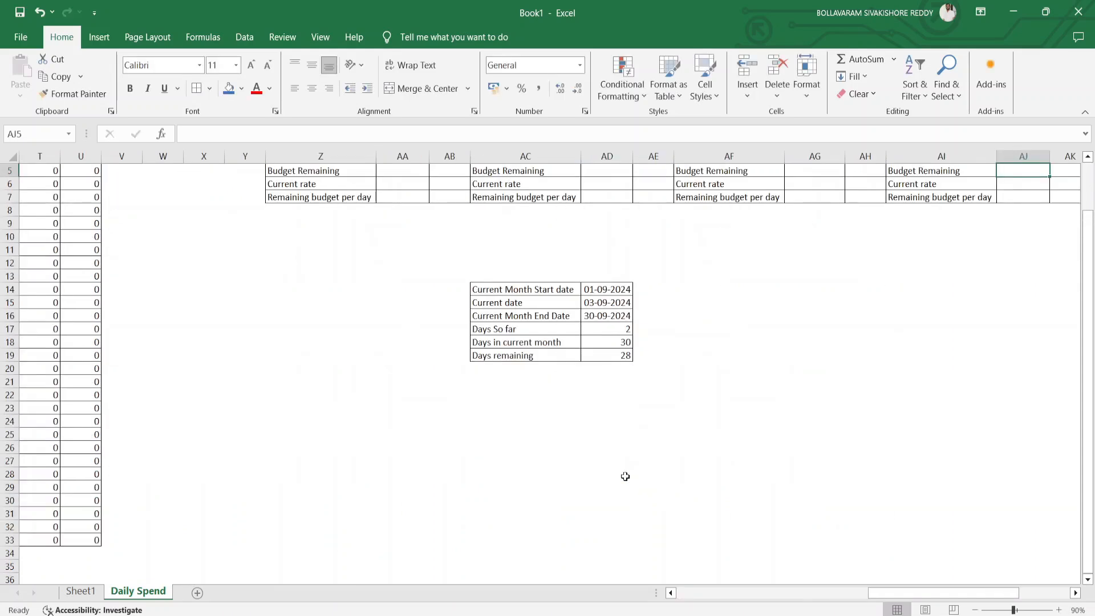
Step: Enter the overall Total MTD Cost formula =S33 in AM4, referencing the overall Spend total
key(Up)
key(Up)
key(Up)
key(Right)
key(Right)
key(Right)
key(Down)
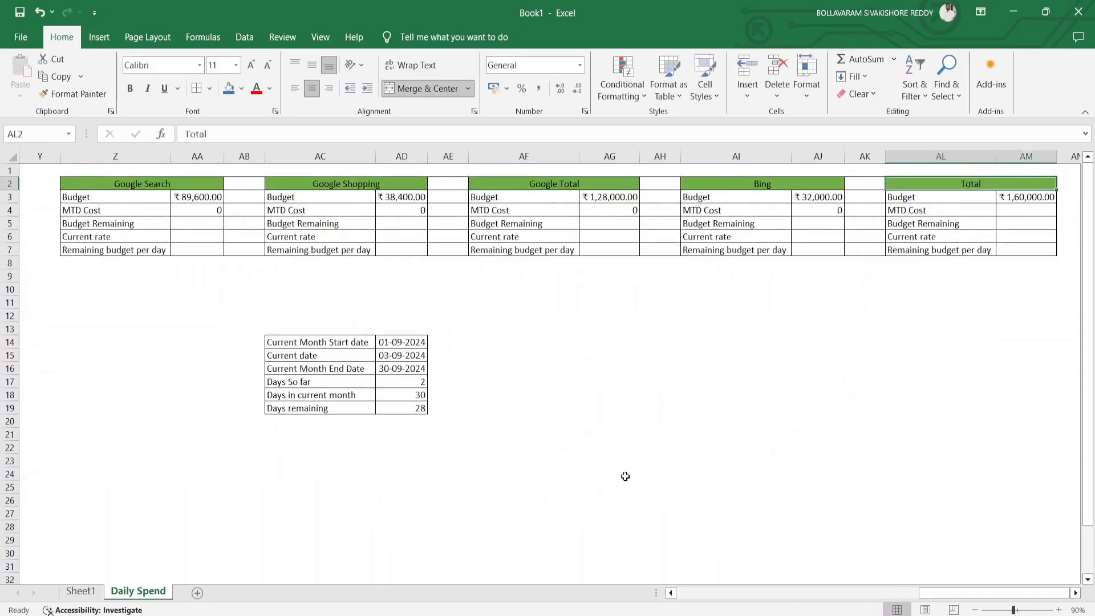
key(Down)
key(Down)
text(=)
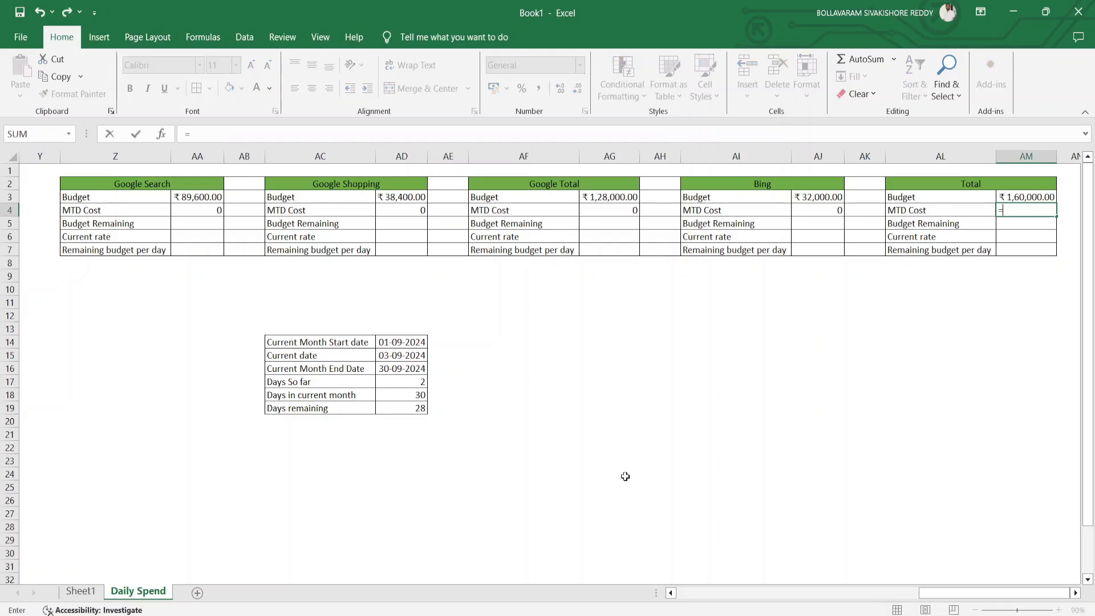
scroll(349, 436, left, 5)
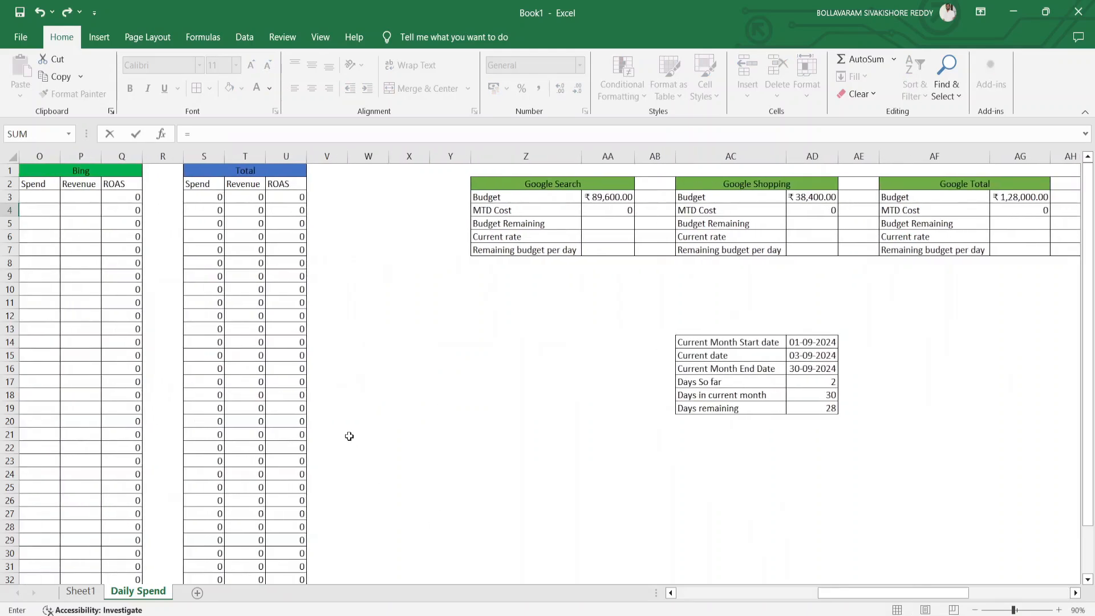
scroll(349, 435, down, 4)
click(200, 422)
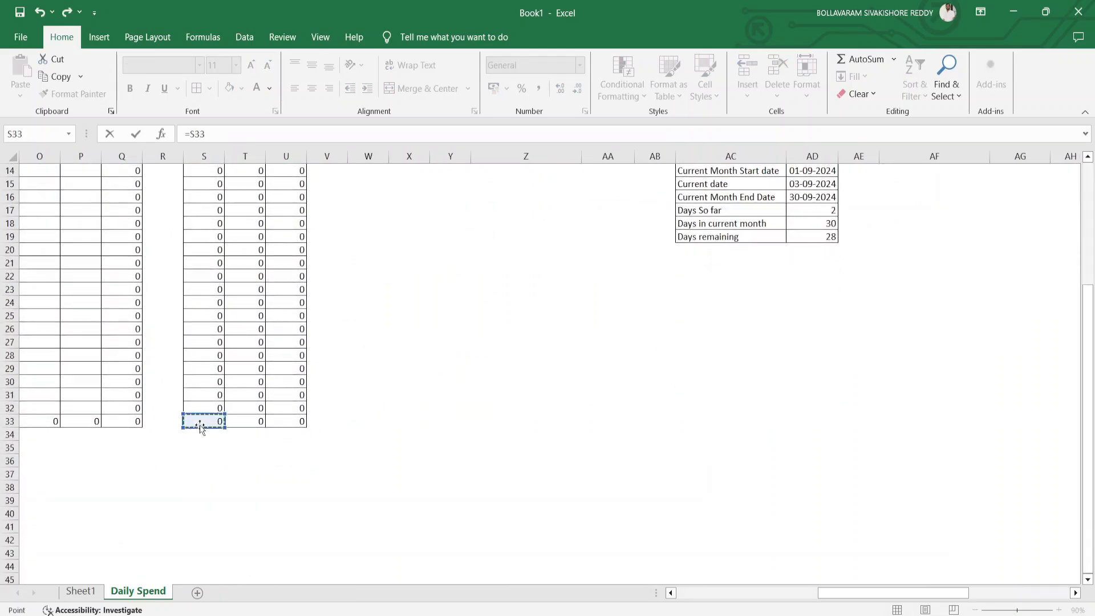
key(Return)
Step: Enter the Google Search Budget Remaining formula =AA3-AA4 in AA5, subtracting MTD Cost from Budget
key(Up)
key(Up)
key(Up)
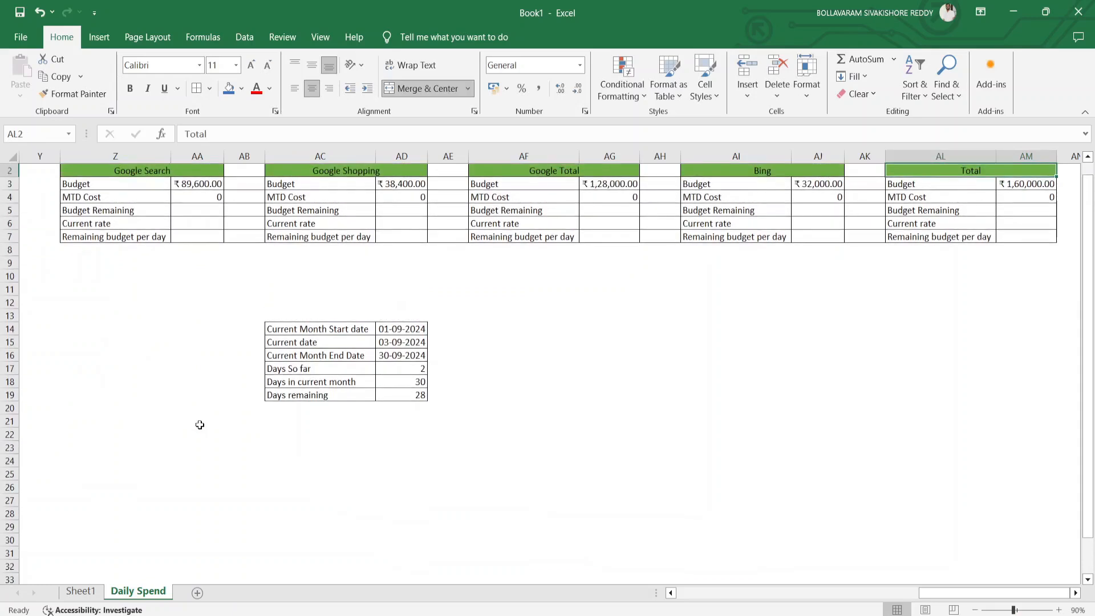
key(Left)
key(Left)
key(Left)
key(Up)
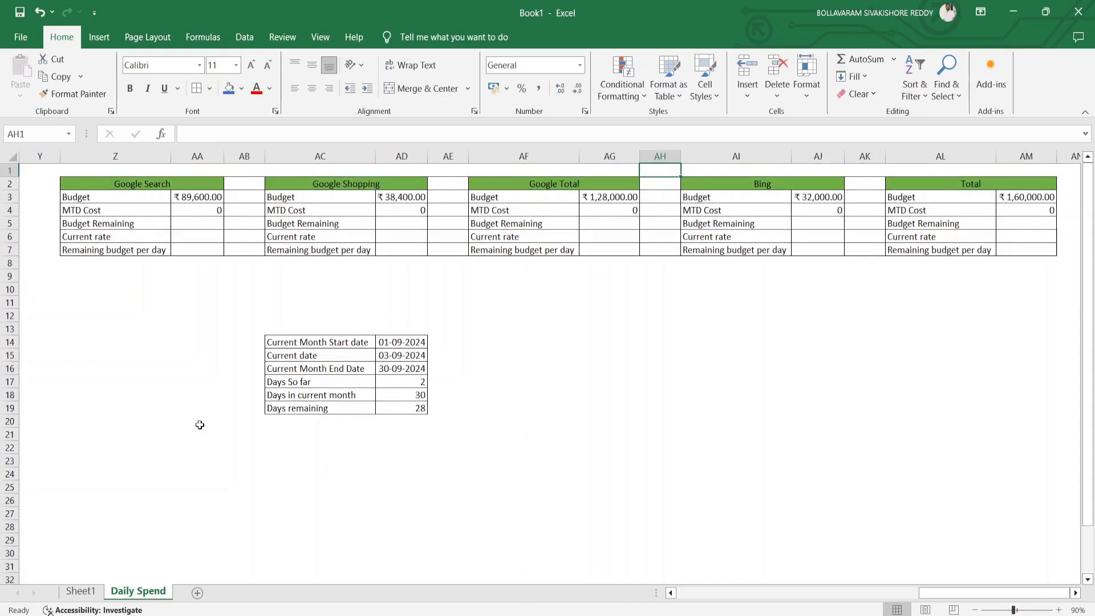
key(Left)
key(Left)
key(Left)
key(Left)
key(Left)
key(Left)
key(Left)
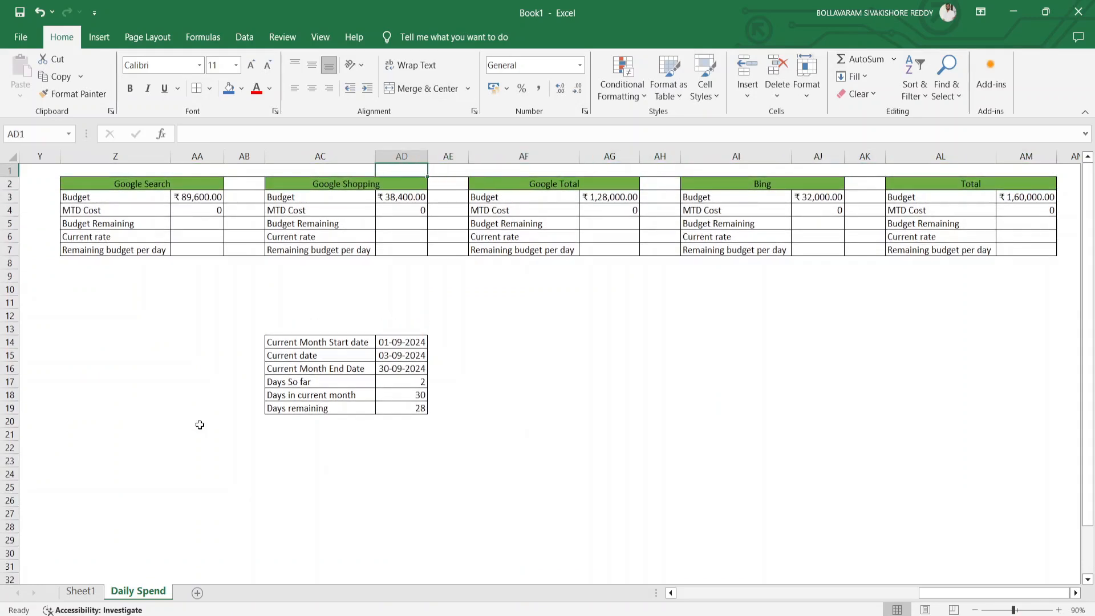
key(Down)
key(Down)
key(Down)
key(Down)
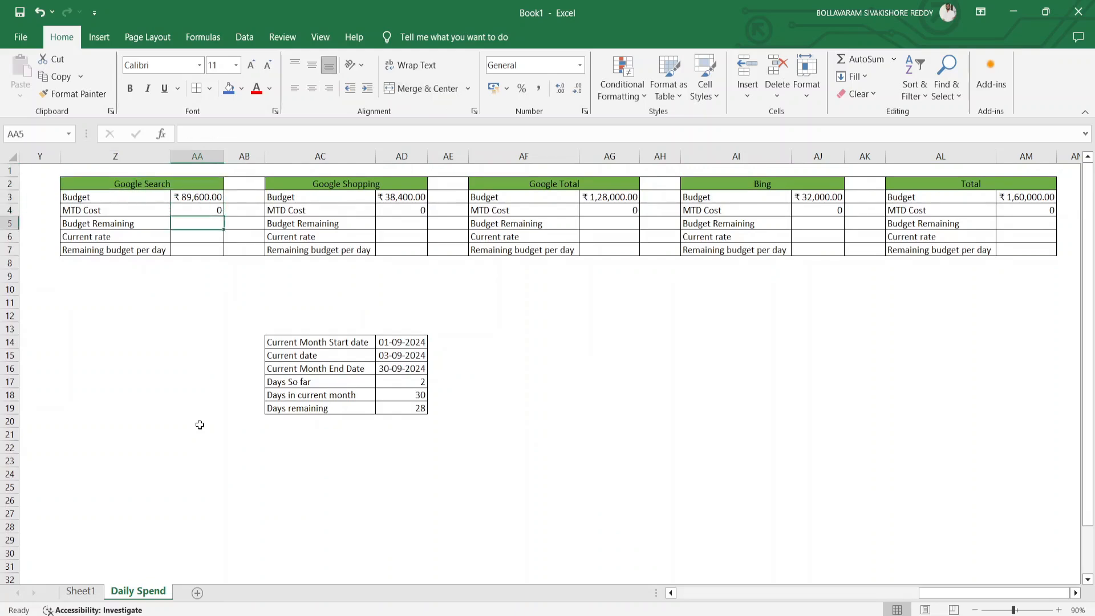
key(Left)
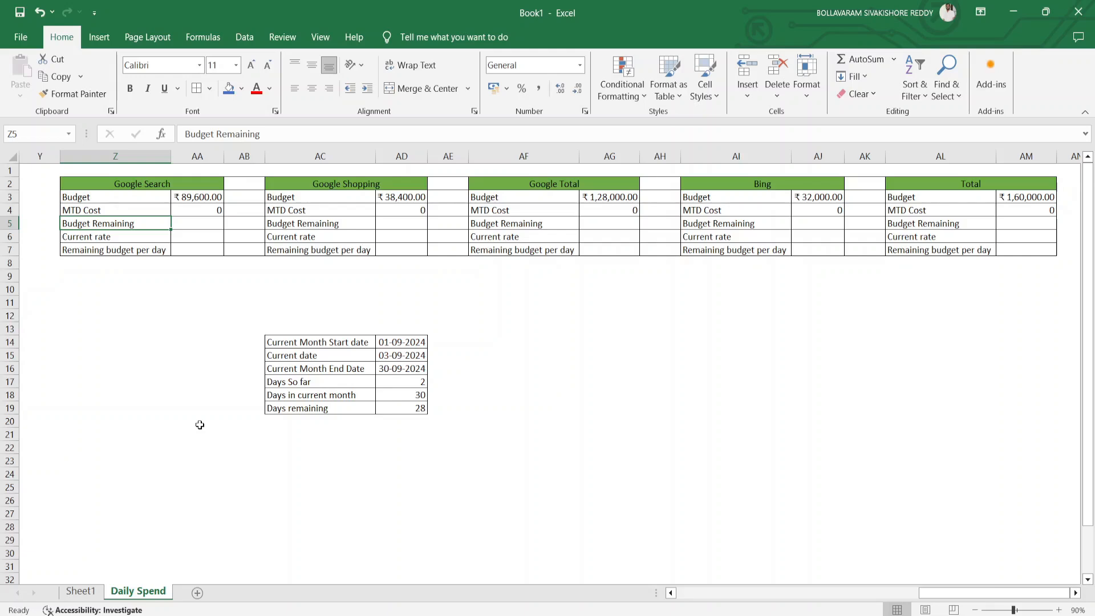
key(Right)
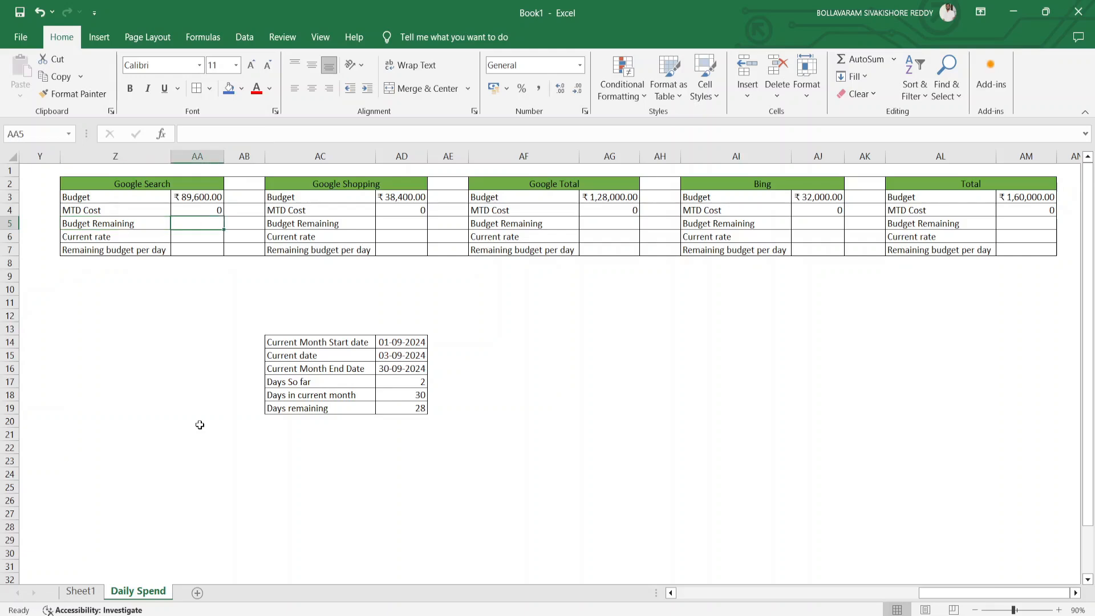
text(=)
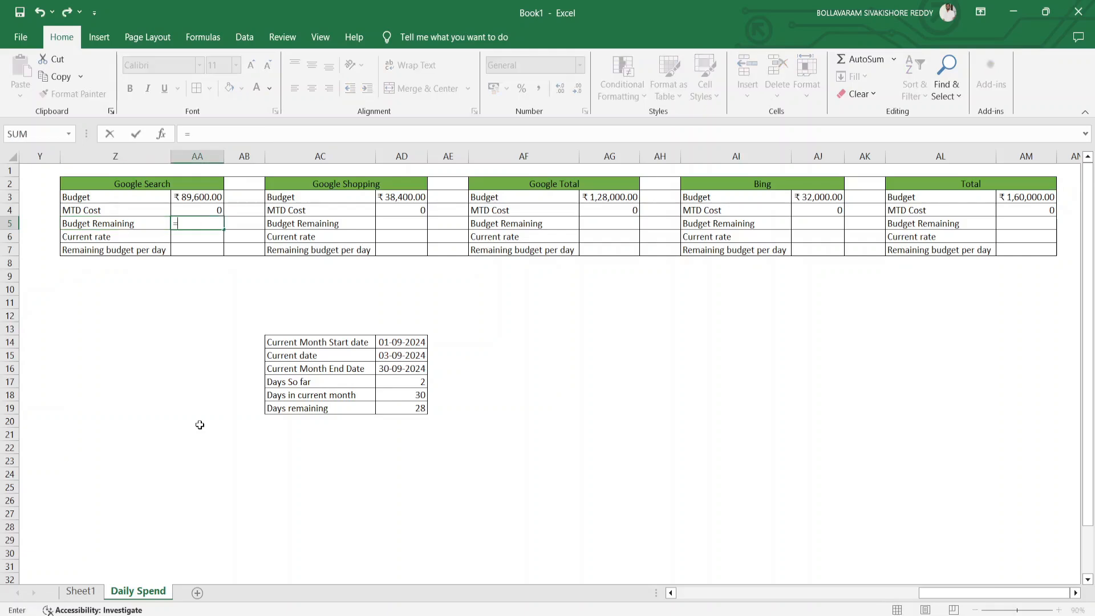
key(Up)
key(Up)
text(-)
key(Up)
key(Return)
Step: Enter the Google Shopping Budget Remaining formula =AD3-AD4 in AD5
key(Up)
key(Right)
key(Right)
key(Right)
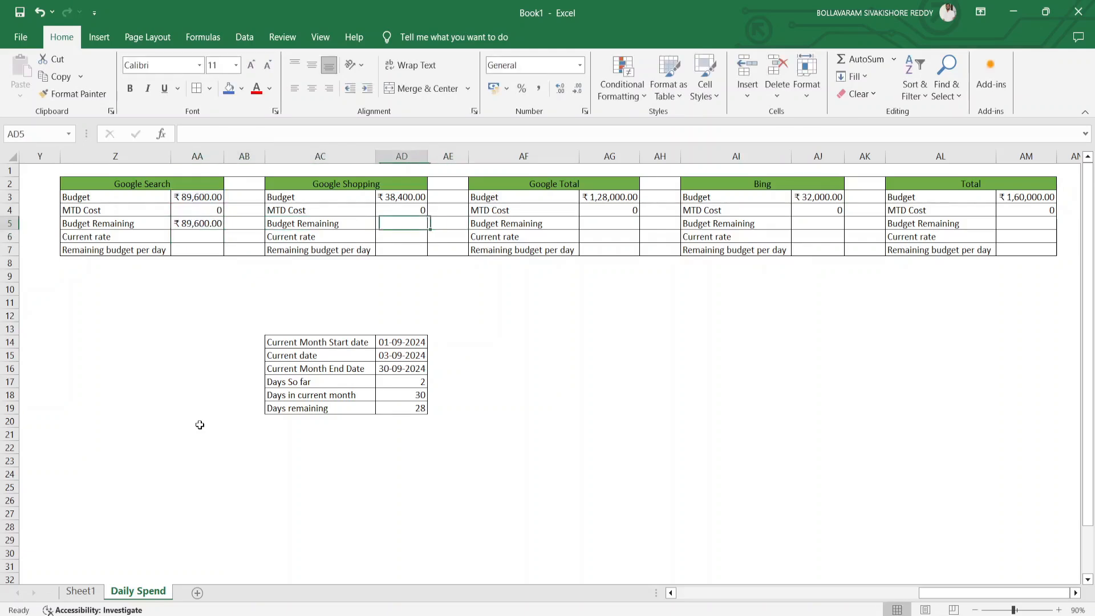
text(=)
key(Up)
key(Up)
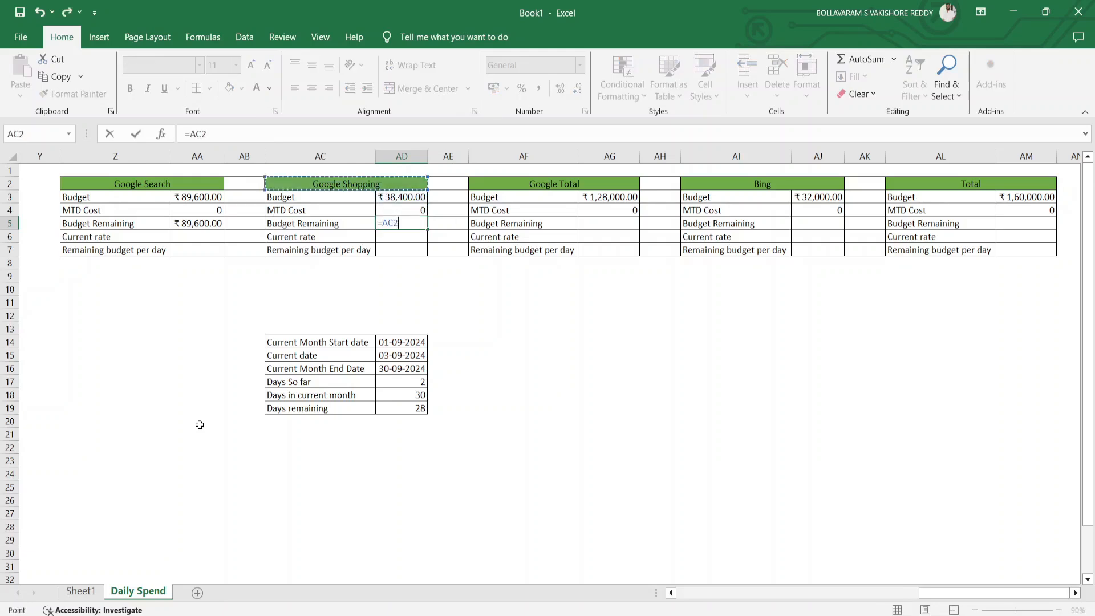
text(-)
key(Up)
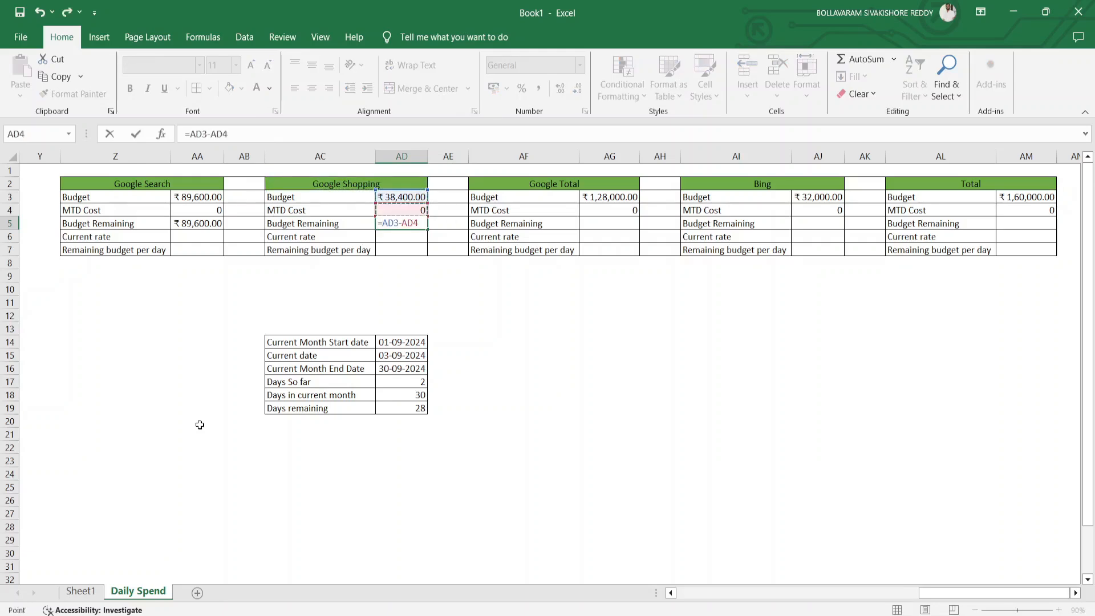
key(Return)
Step: Enter the Google Total Budget Remaining formula =AG3-AG4 in AG5
key(Right)
key(Right)
key(Right)
key(Up)
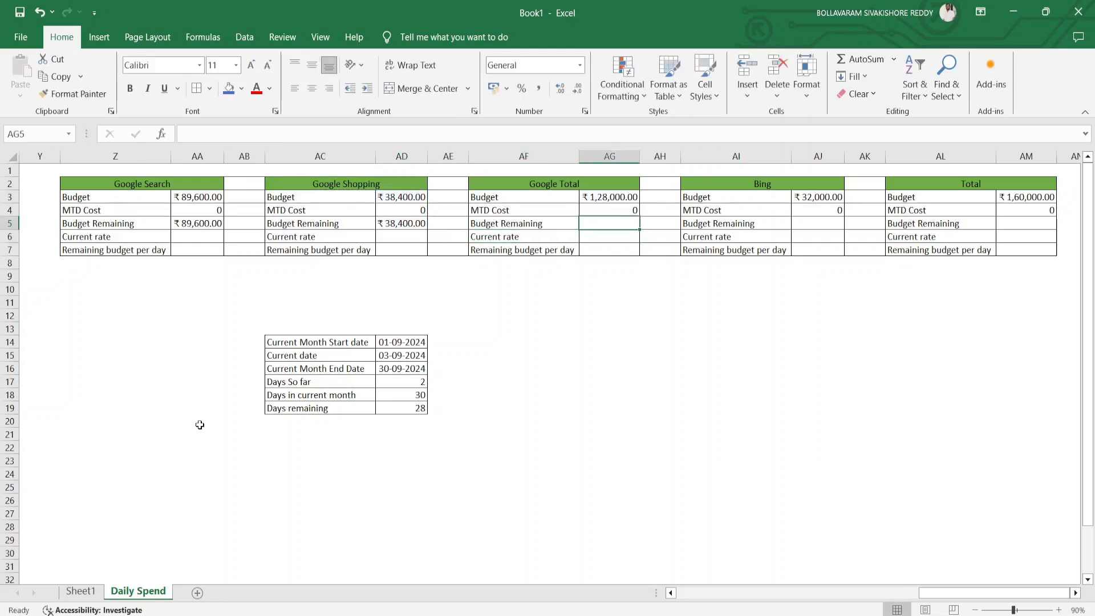
text(=)
key(Up)
key(Up)
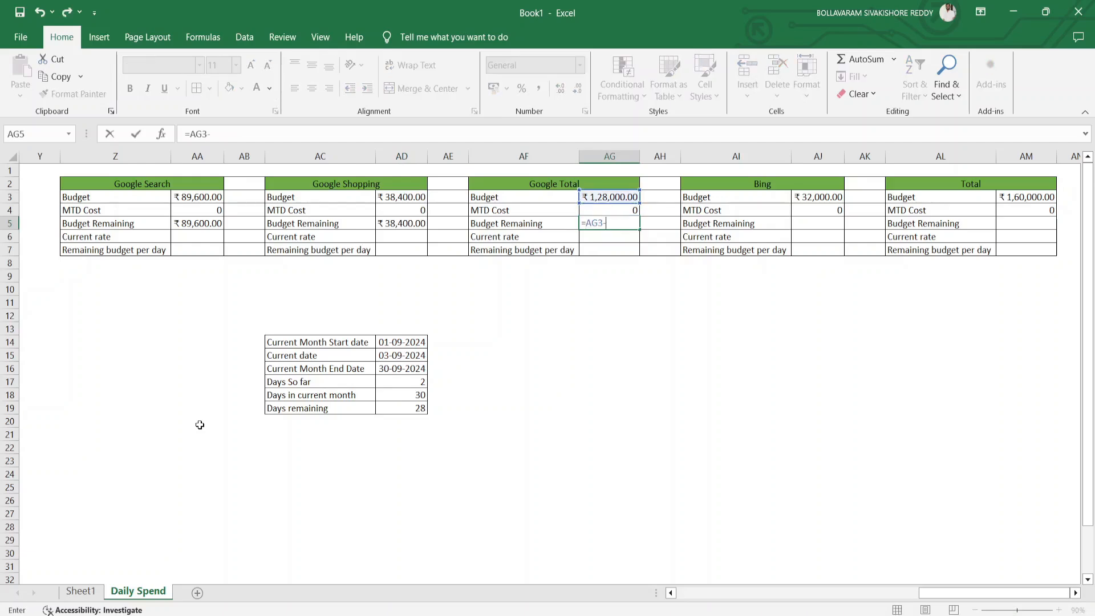
text(-)
key(Up)
key(Return)
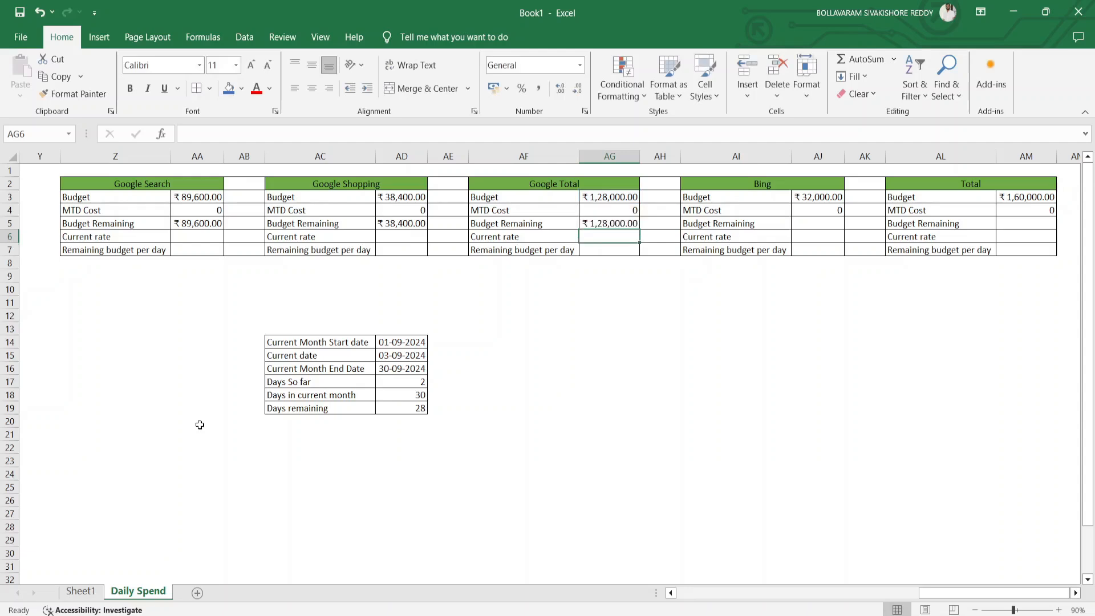
Step: Enter the Bing Budget Remaining formula =AJ3-AJ4 in AJ5
key(Right)
key(Up)
key(Right)
key(Right)
text(=)
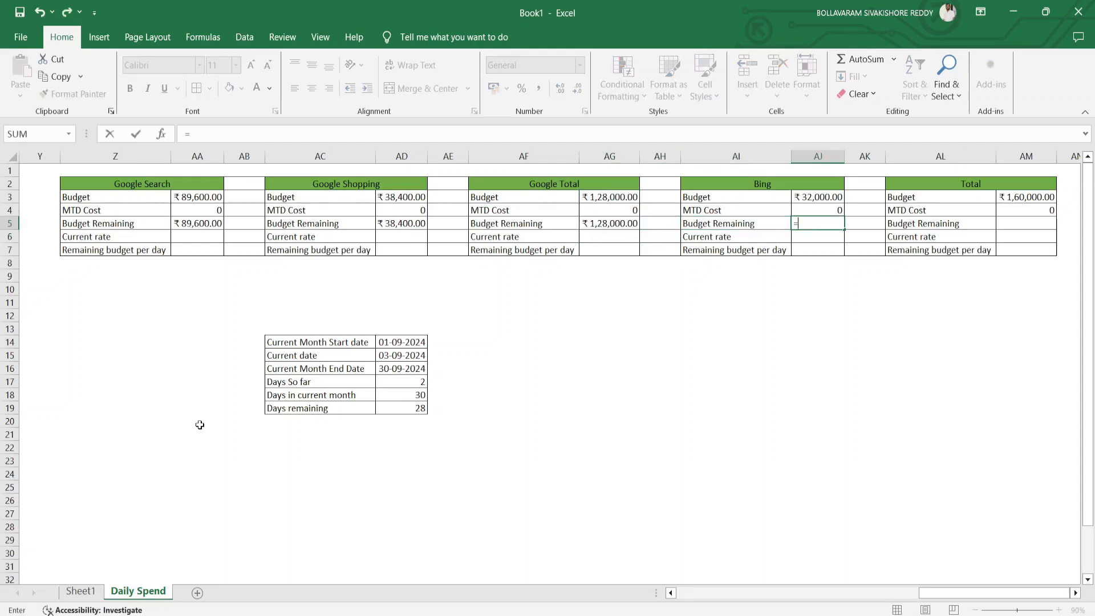
key(Up)
key(Up)
text(-)
key(Up)
key(Return)
Step: Enter the overall Total Budget Remaining formula =AM3-AM4 in AM5
key(Up)
key(Right)
key(Right)
key(Right)
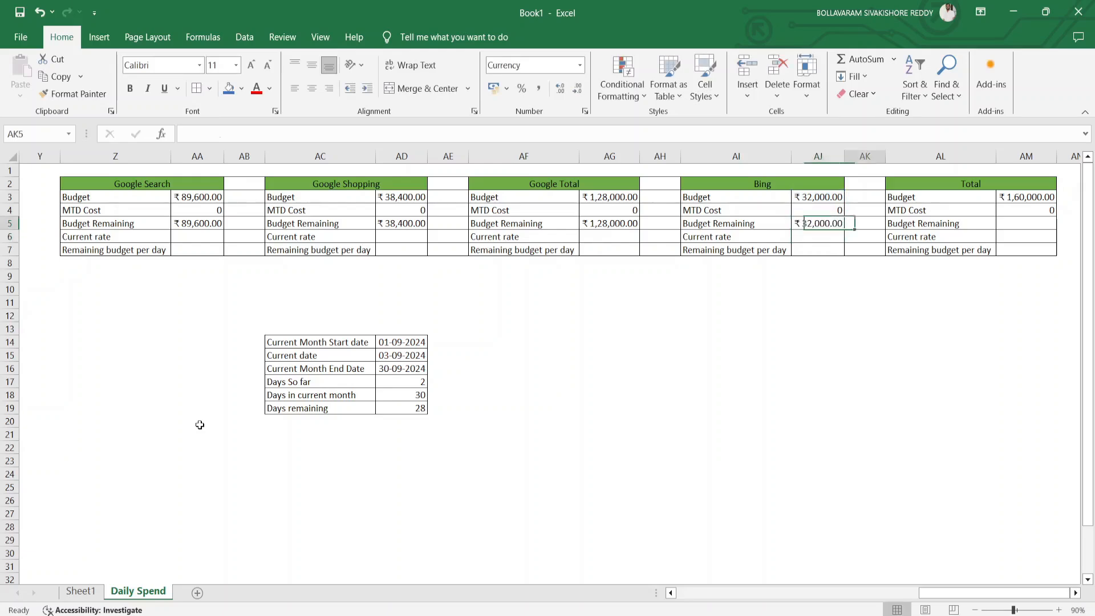
text(=)
key(Up)
key(Up)
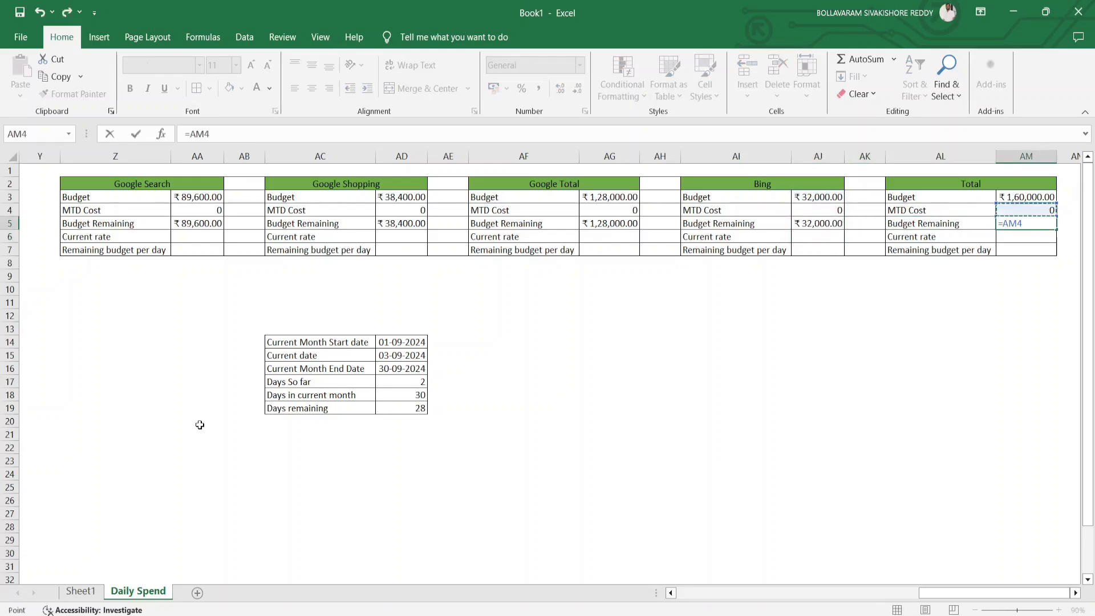
text(-)
key(Up)
key(Return)
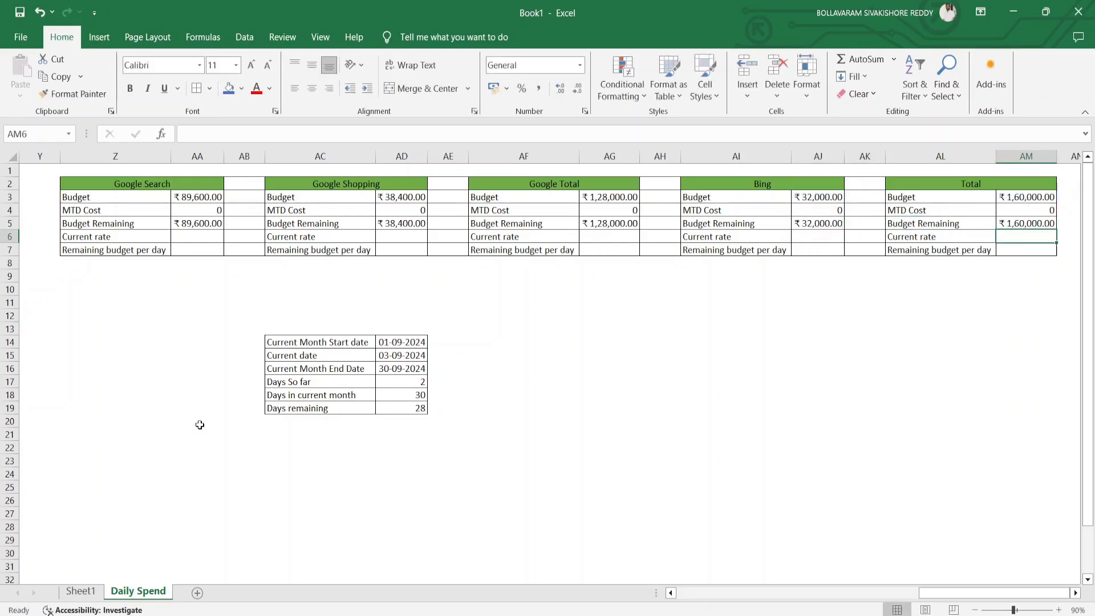
Step: Enter the Google Search Current rate formula =AA4/AD17 in AA6
key(Left)
key(Left)
key(Left)
key(Left)
key(Left)
key(Left)
key(Left)
key(Left)
key(Left)
key(Left)
key(Left)
key(Left)
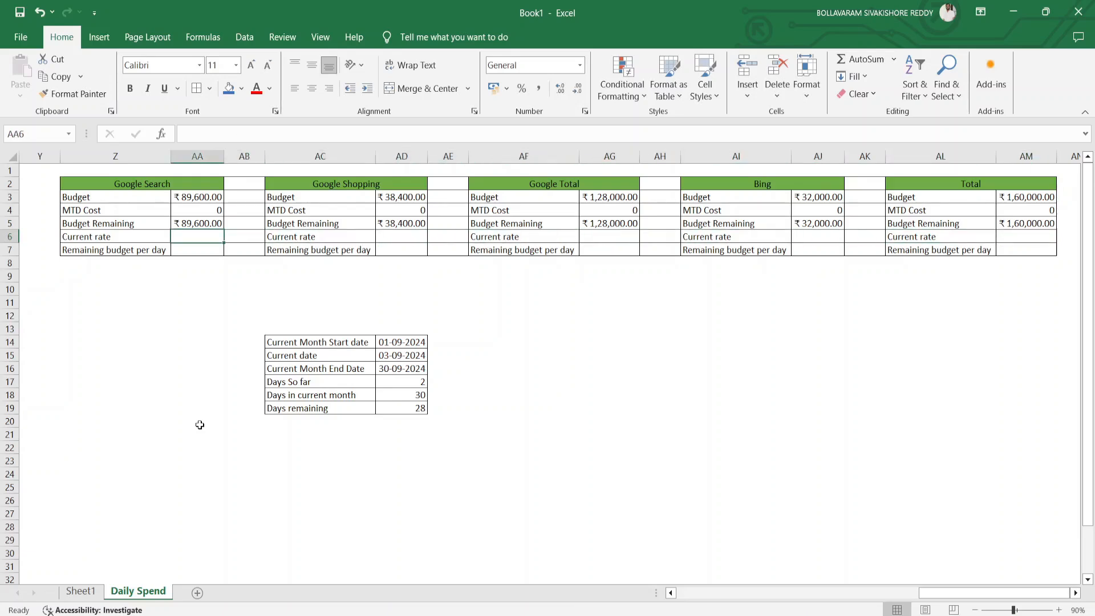
text(=)
key(Up)
key(Up)
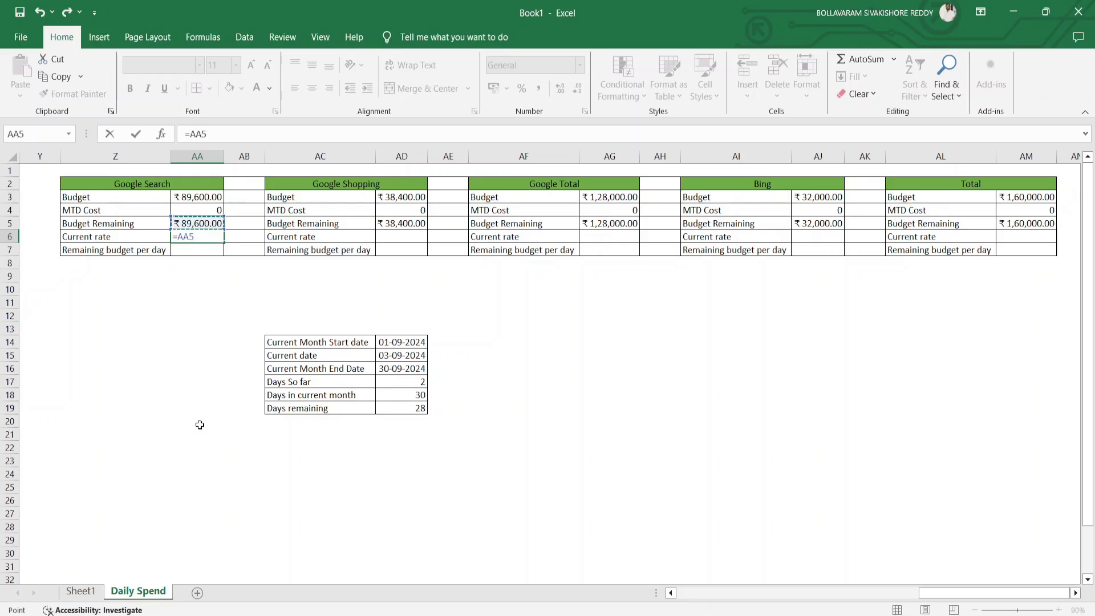
text(/)
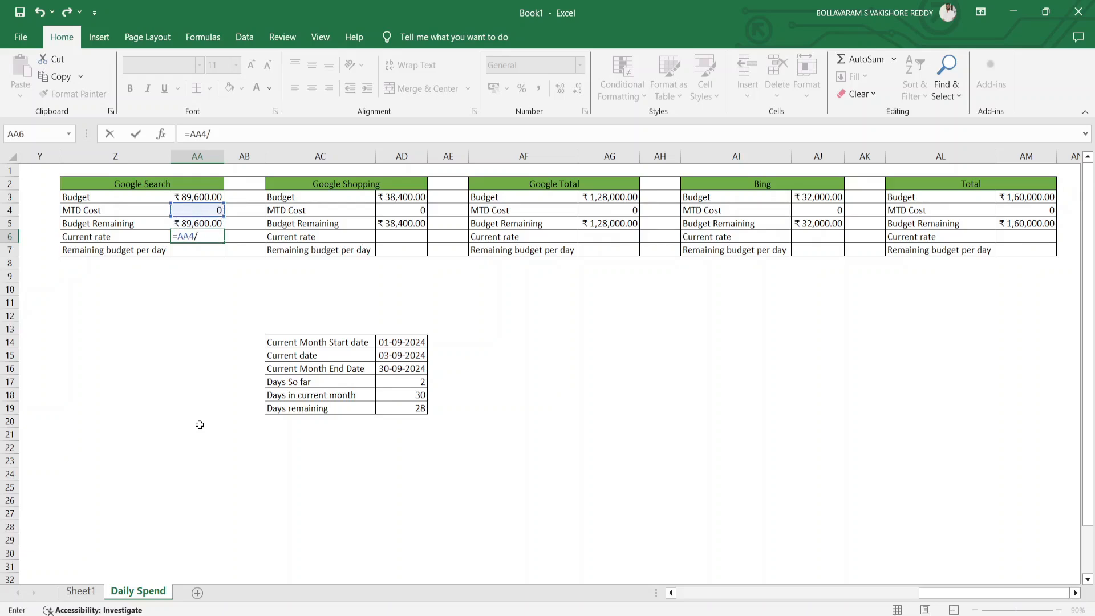
click(408, 383)
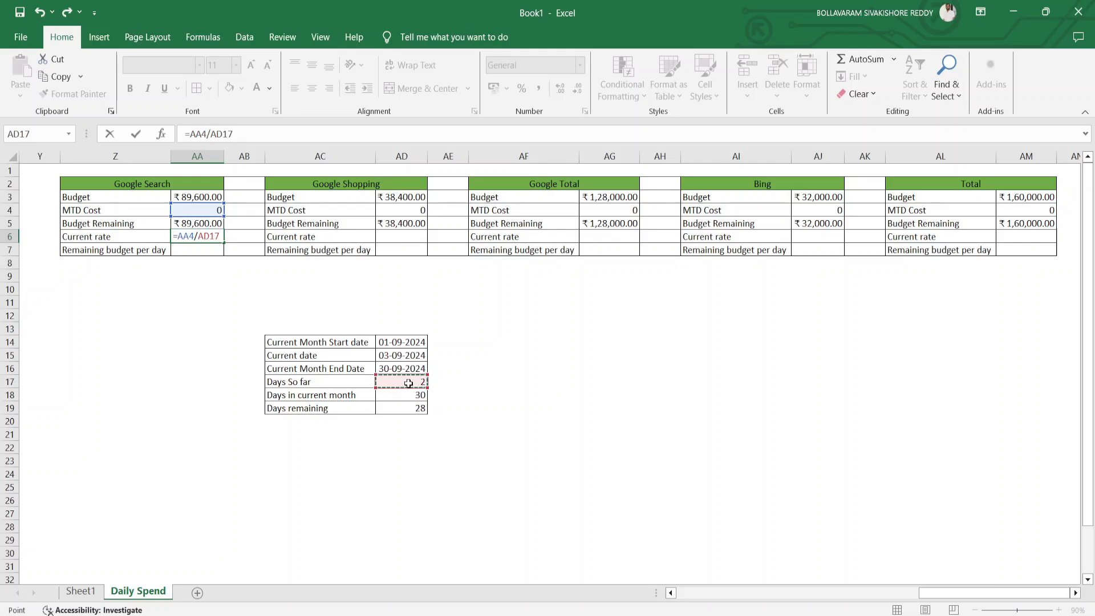
key(Return)
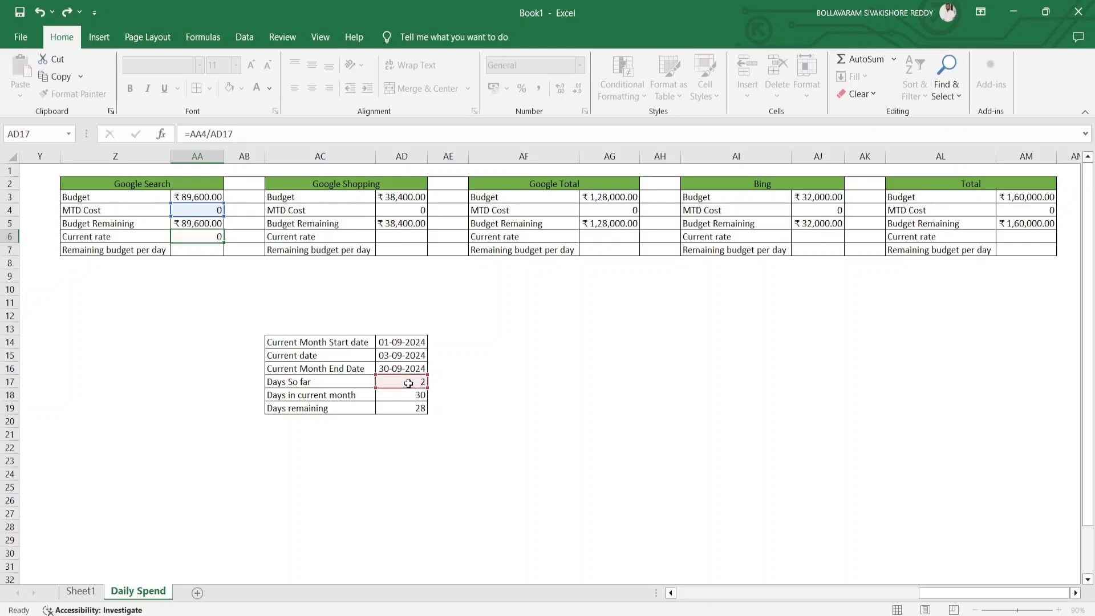
Step: Enter the Google Shopping Current rate formula =AD4/AD17 in AD6
key(Up)
key(Right)
key(Right)
key(Right)
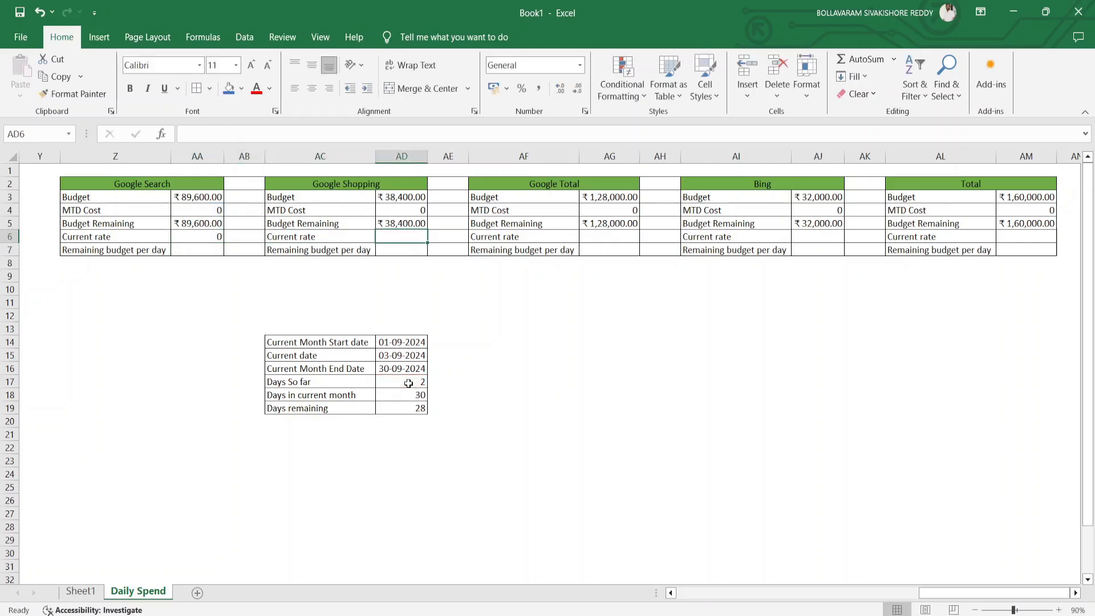
text(=)
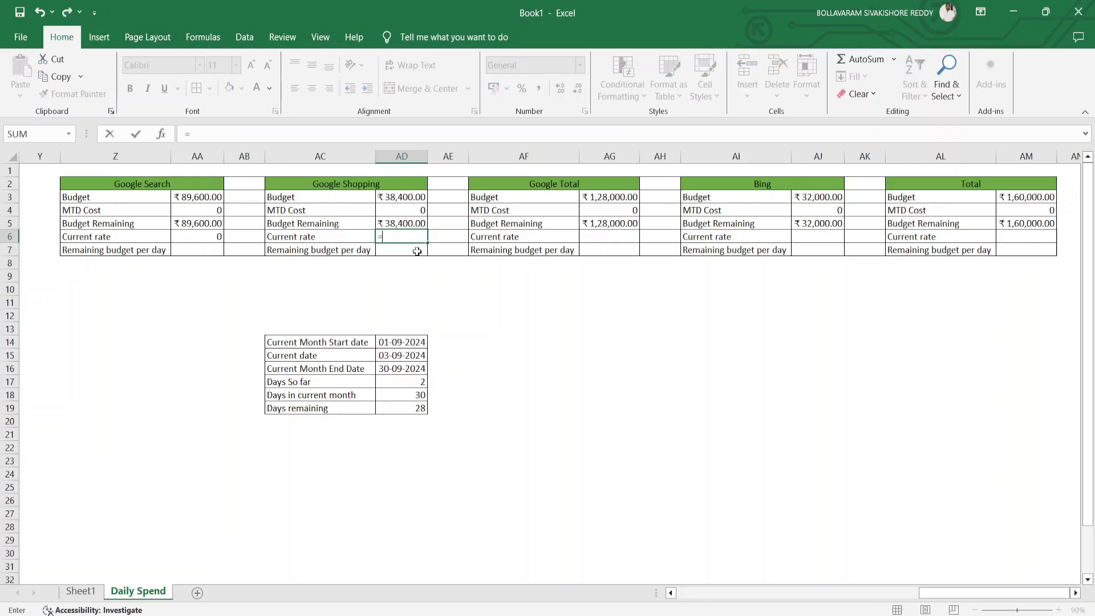
click(417, 212)
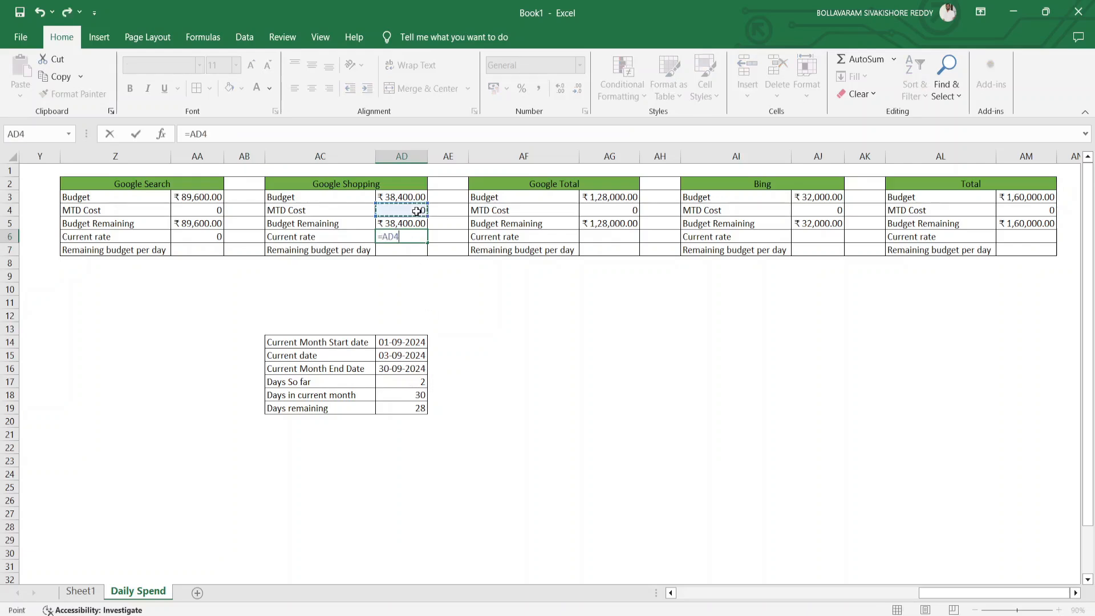
text(/)
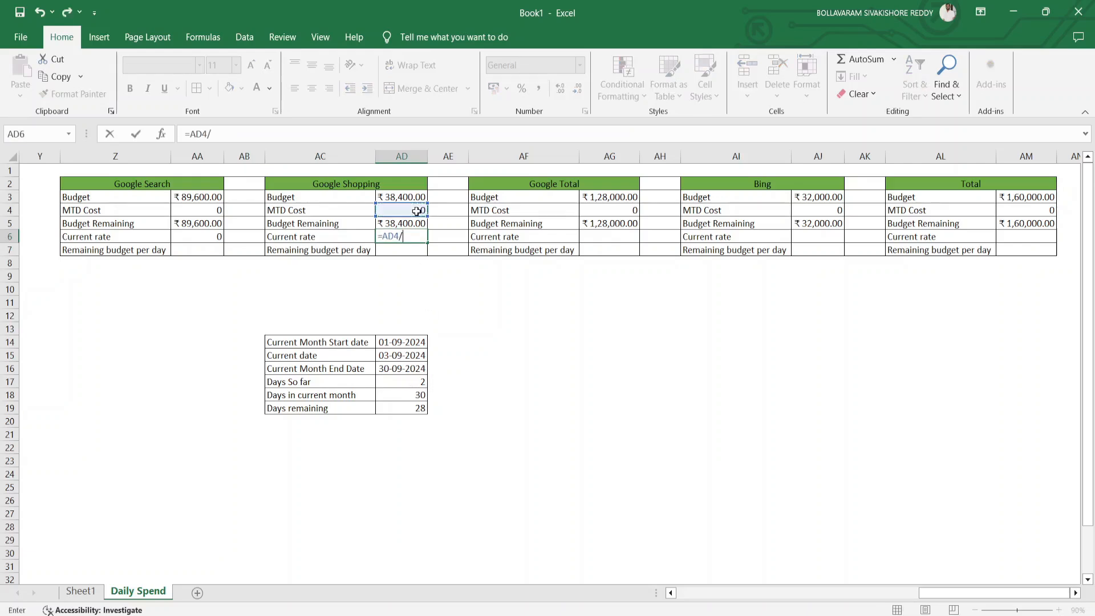
click(410, 382)
key(Return)
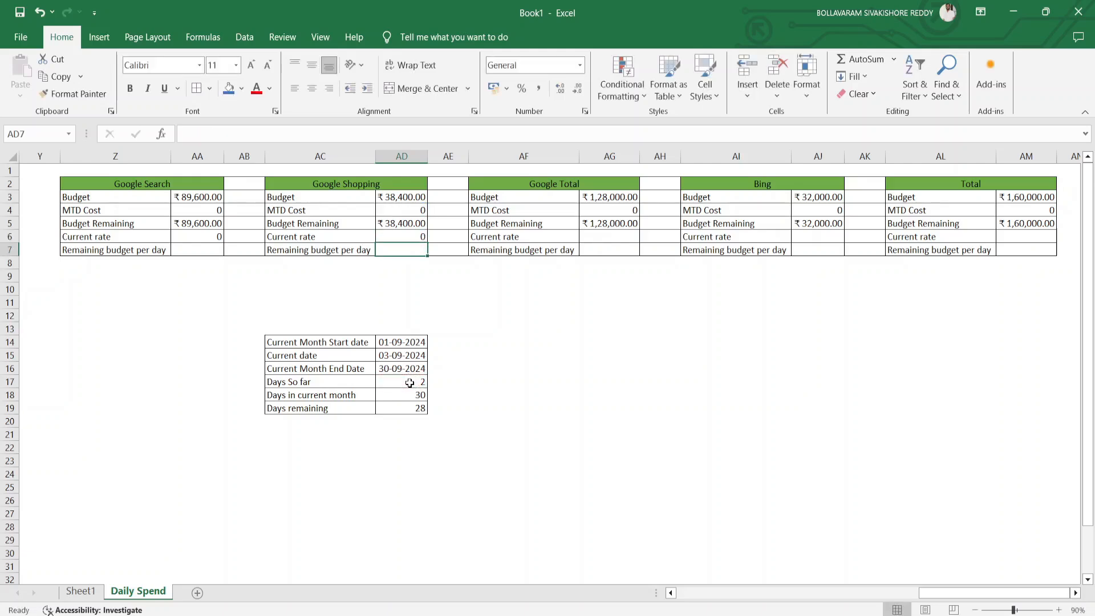
Step: Enter the Google Total Current rate formula =AG4/AD17 in AG6
click(608, 234)
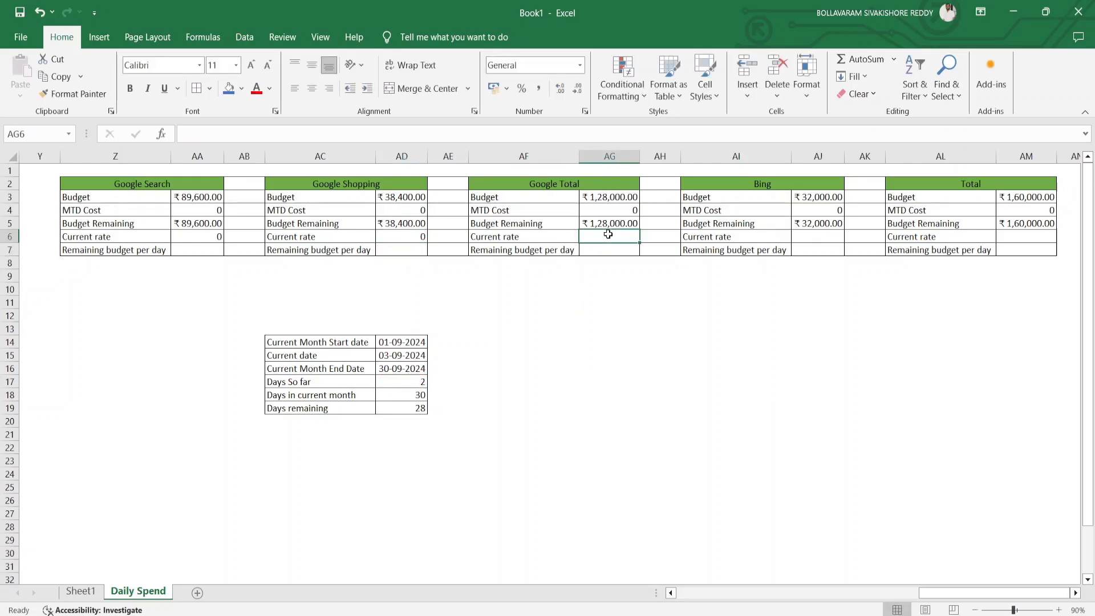
text(=)
click(617, 211)
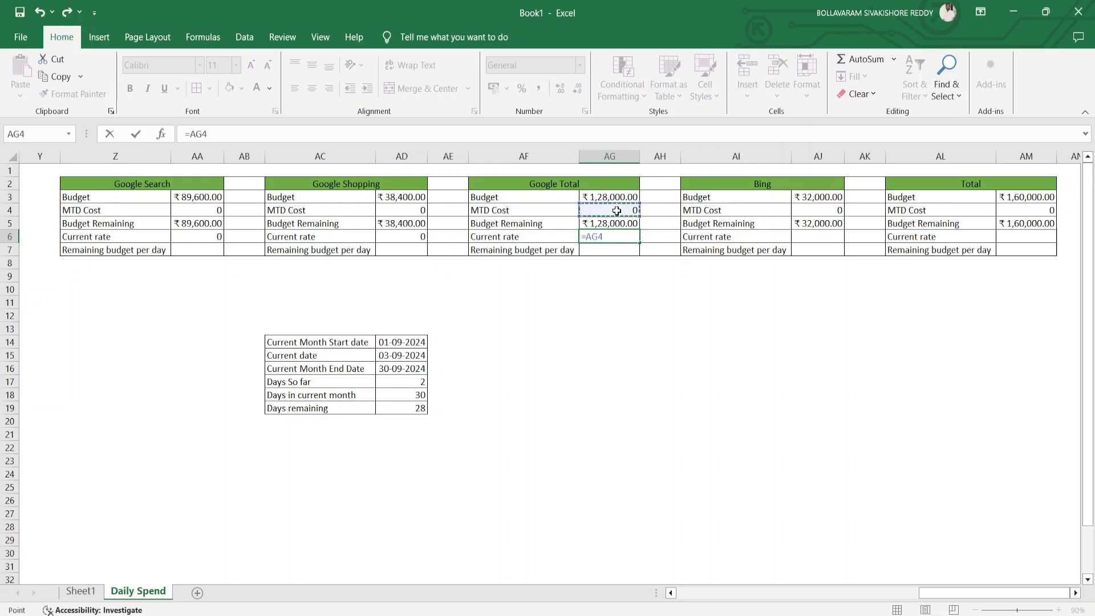
text(/)
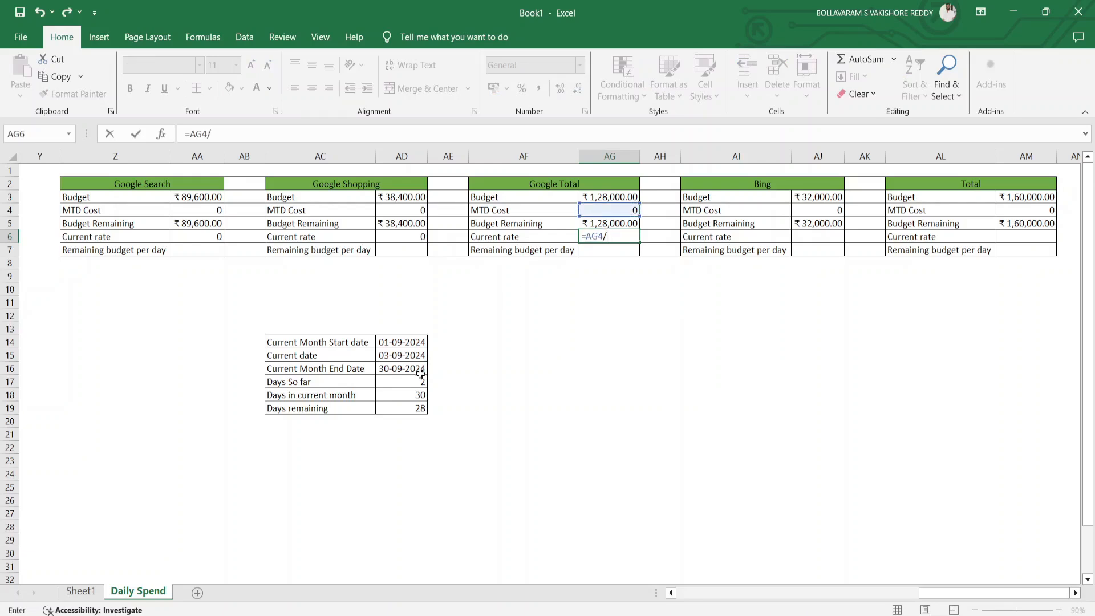
click(405, 381)
key(Return)
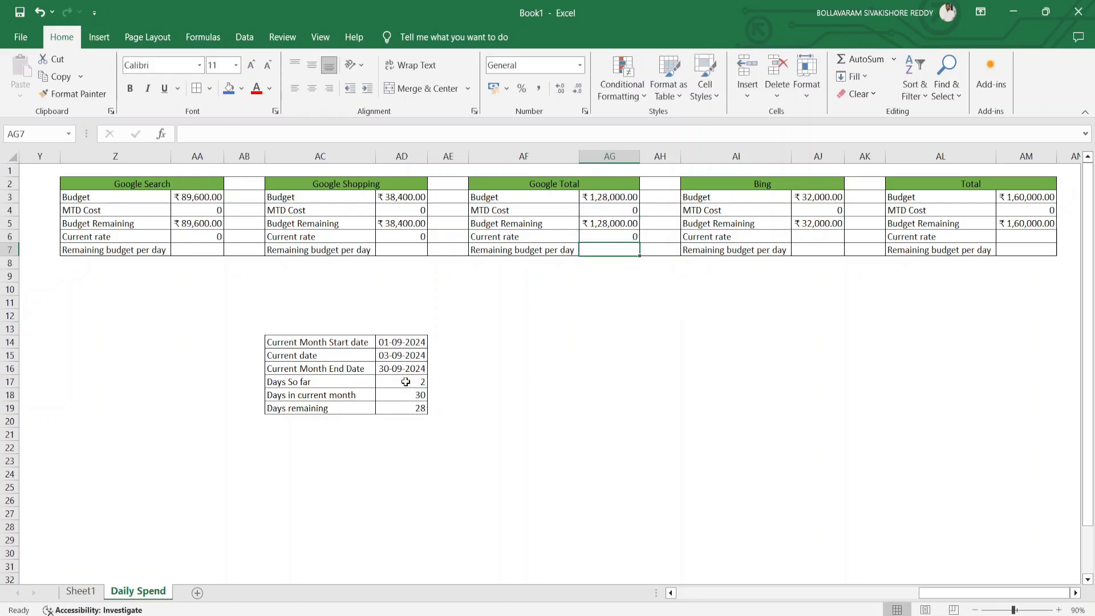
Step: Enter the Bing Current rate formula =AJ4/AD17 in AJ6
key(Up)
key(Right)
key(Right)
key(Right)
text(=)
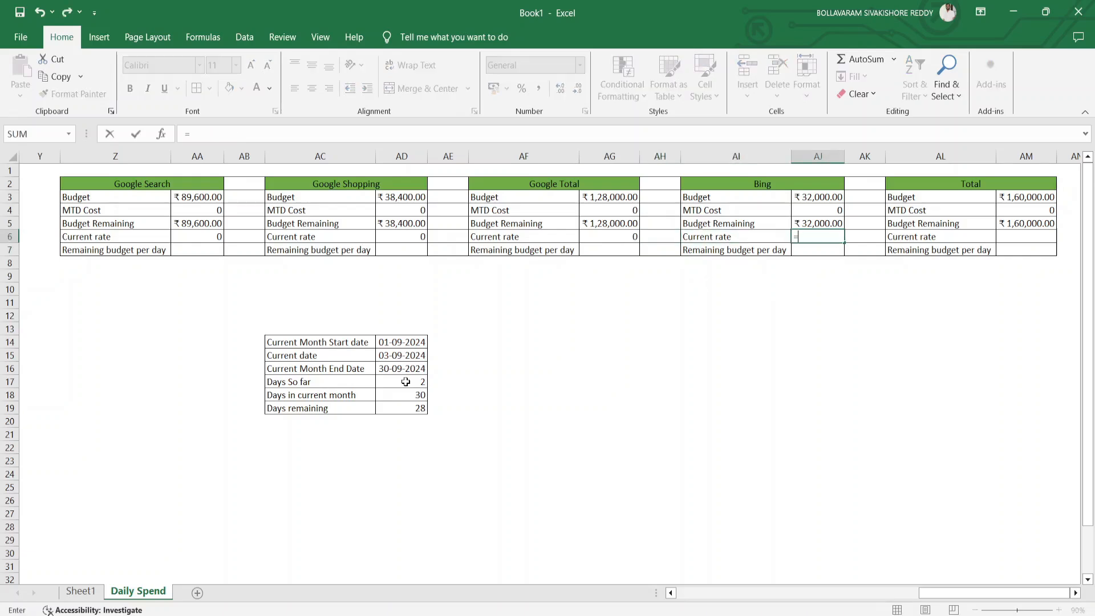
click(822, 207)
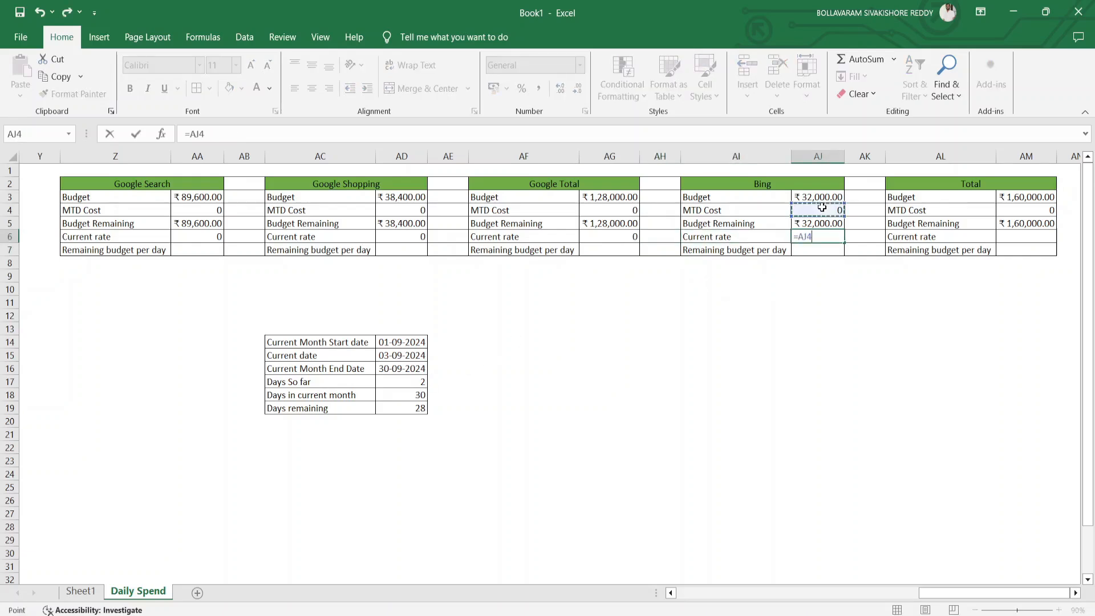
text(/)
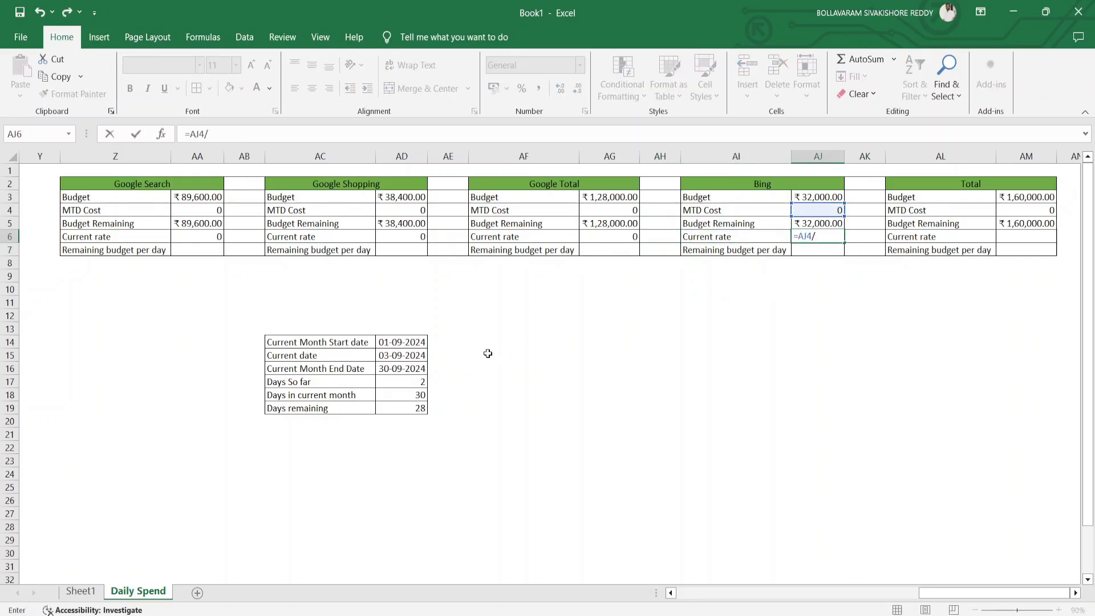
click(419, 381)
key(Return)
Step: Enter the overall Total Current rate formula =AM4/AD17 in AM6
key(Up)
key(Right)
key(Right)
key(Right)
text(=)
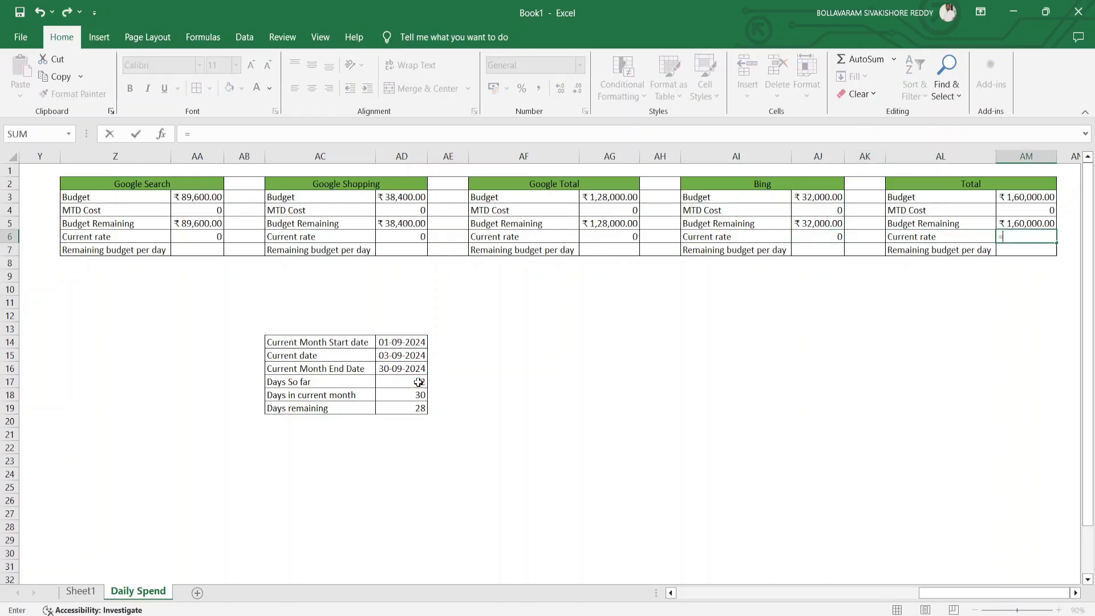
key(Up)
key(Up)
text(/)
click(393, 381)
key(Return)
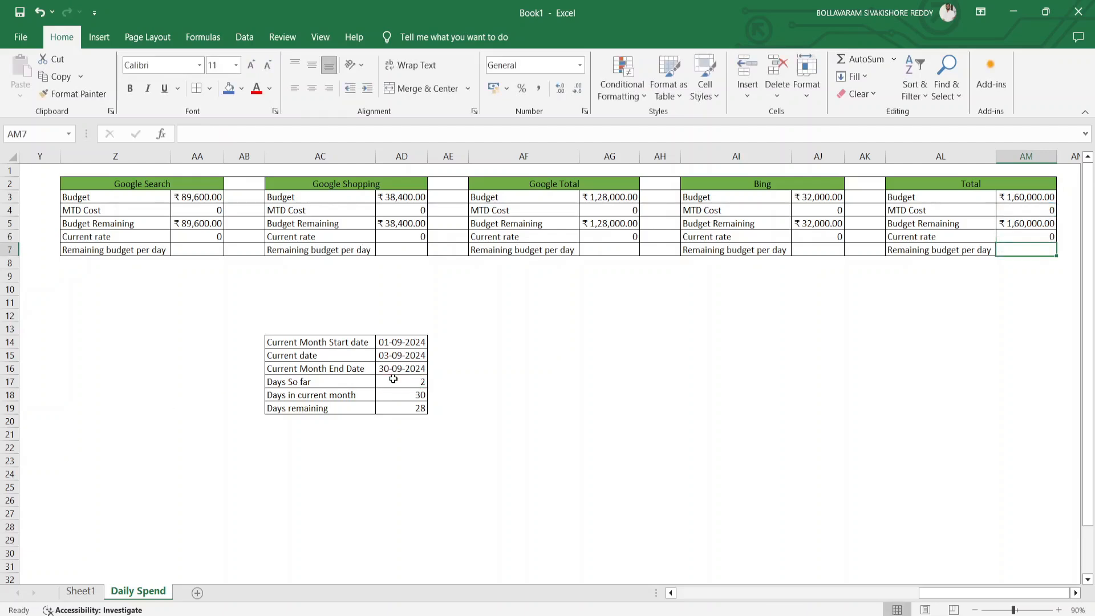
Step: Enter the Google Search Remaining budget per day formula =AA5/AD19 in AA7
key(Up)
key(Left)
key(Left)
key(Left)
key(Left)
key(Left)
key(Left)
key(Left)
key(Left)
key(Left)
key(Left)
key(Left)
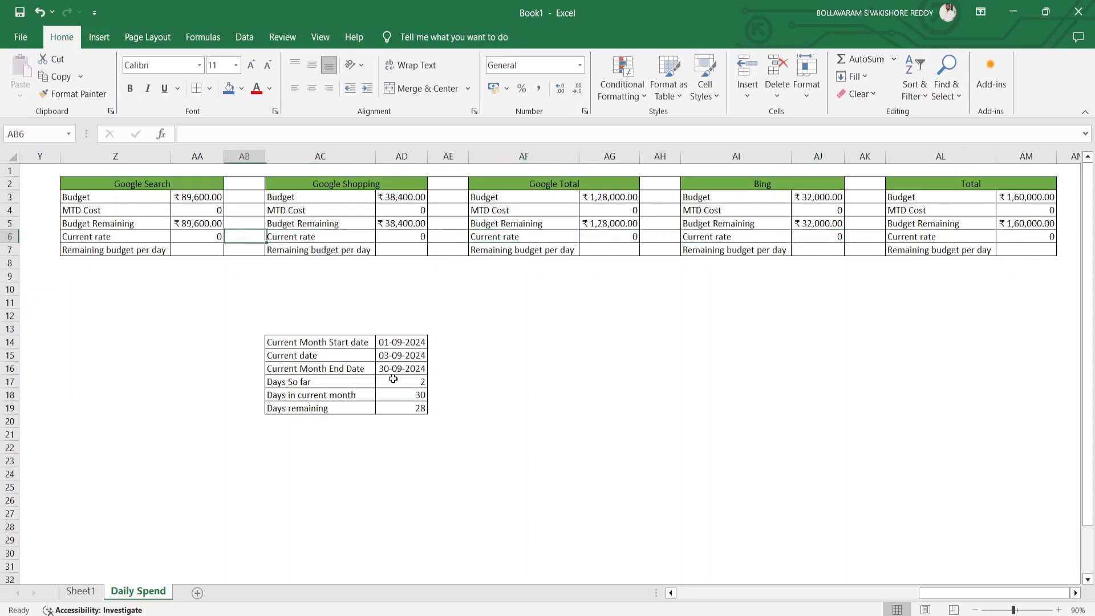
key(Left)
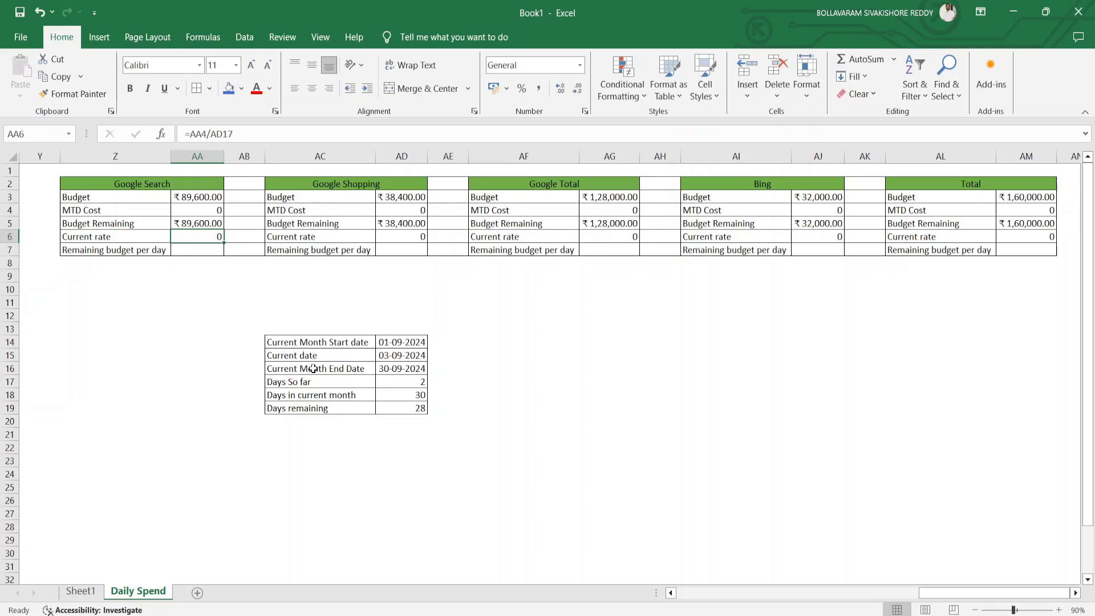
key(Down)
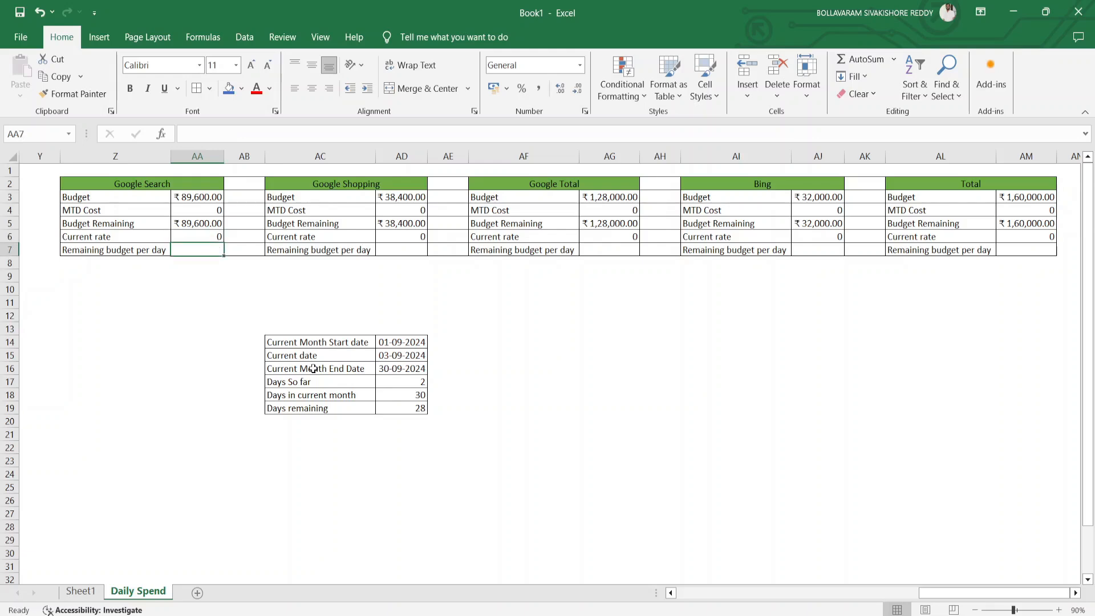
text(=)
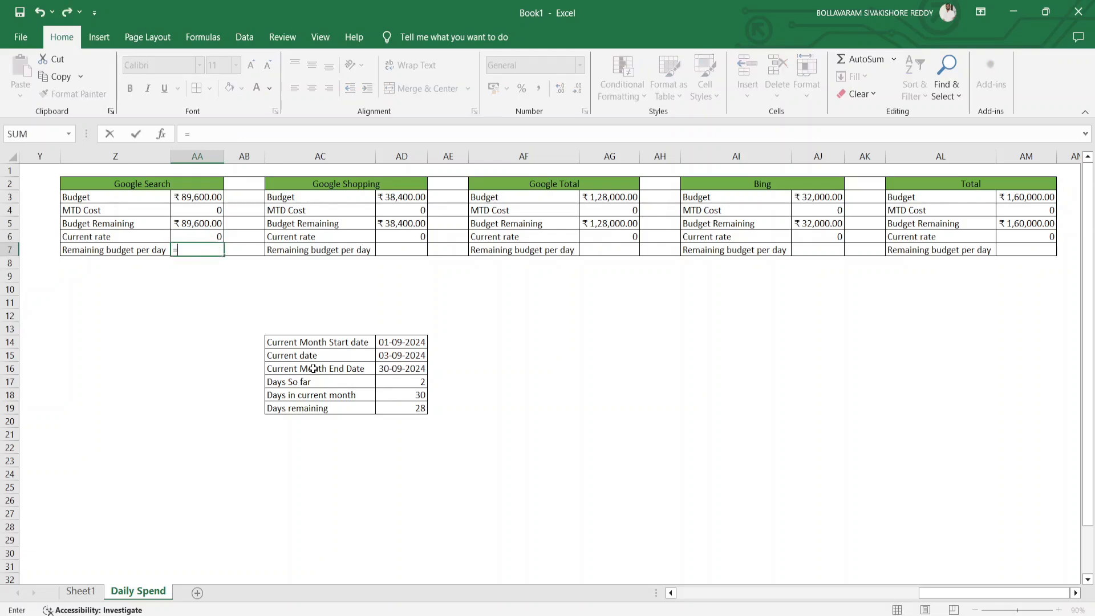
key(Up)
key(Up)
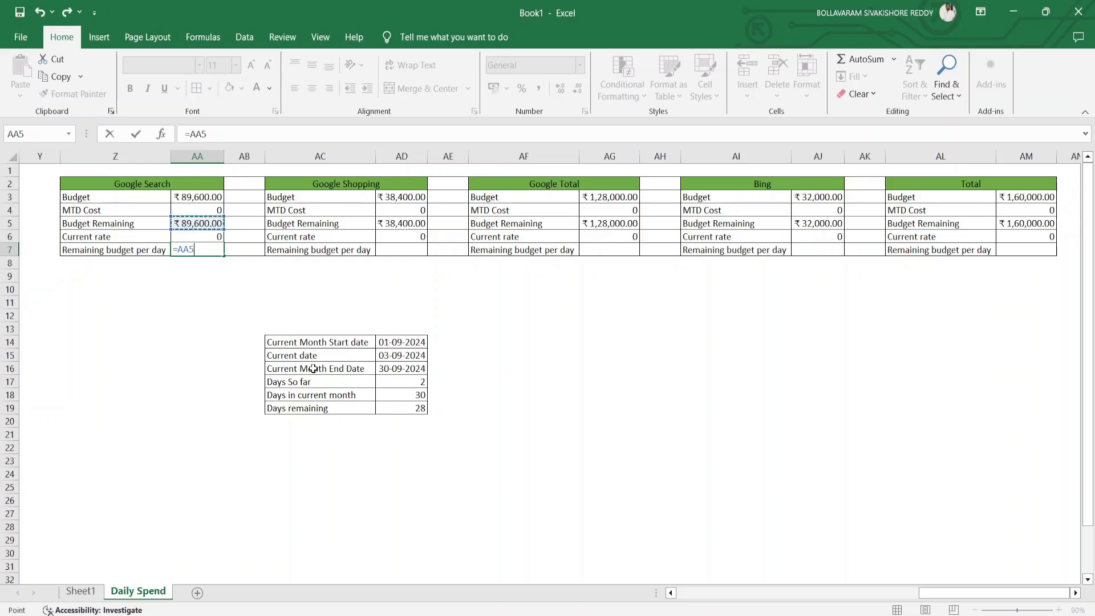
text(/)
click(411, 407)
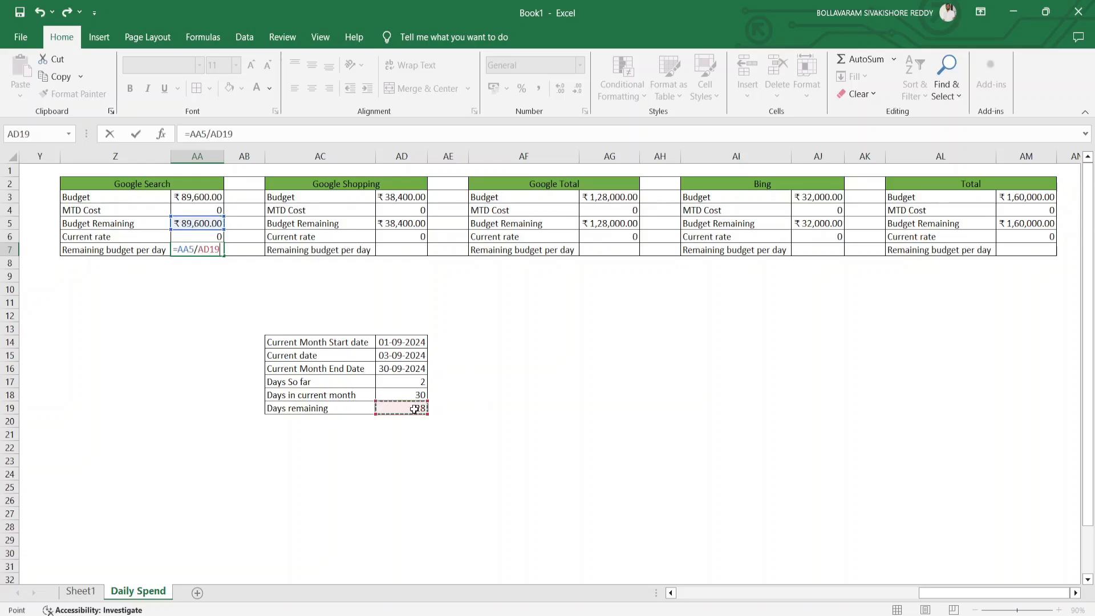
key(Return)
Step: Enter the Google Shopping Remaining budget per day formula =AD5/AD19 in AD7
key(Up)
key(Right)
key(Right)
key(Right)
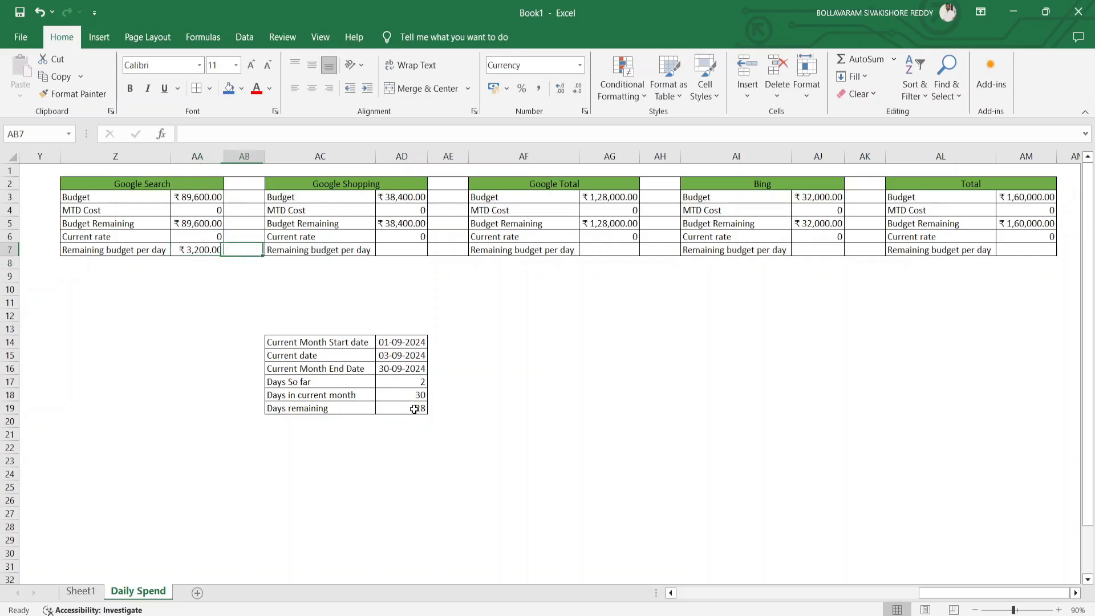
key(F2)
text(=)
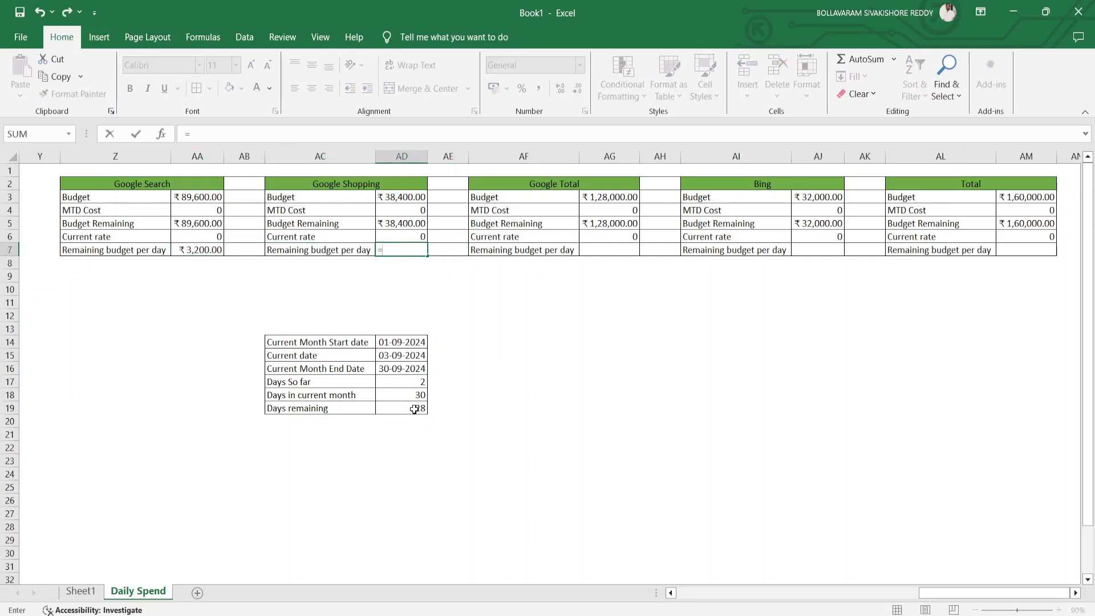
key(Up)
key(Up)
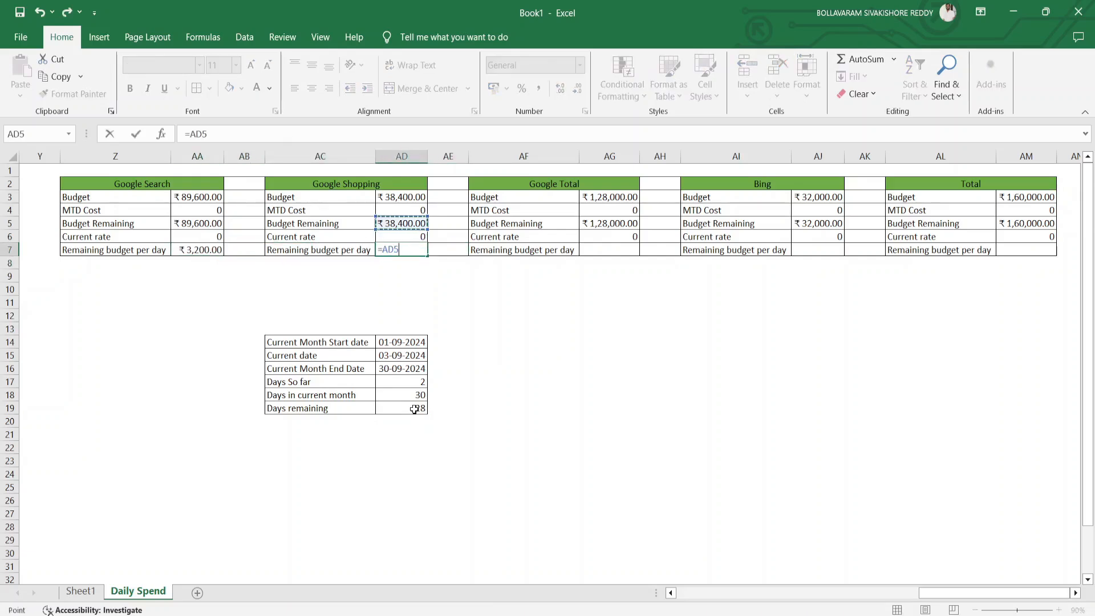
text(/)
click(414, 404)
key(Return)
Step: Enter the Google Total Remaining budget per day formula =AG5/AD19 in AG7
key(Up)
key(Right)
key(Right)
key(Right)
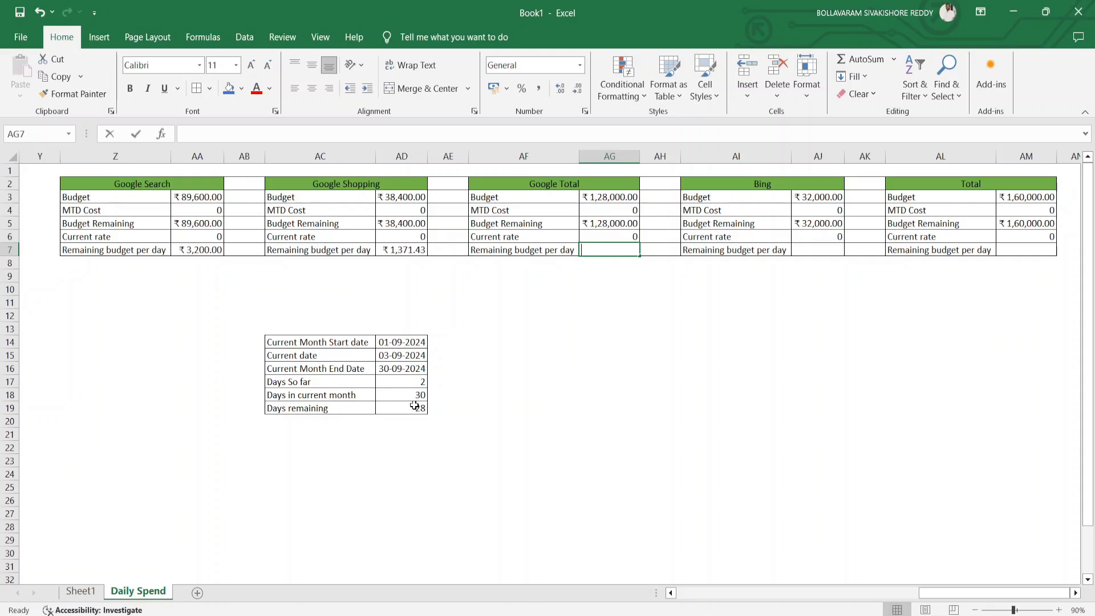
text(=)
key(Up)
key(Up)
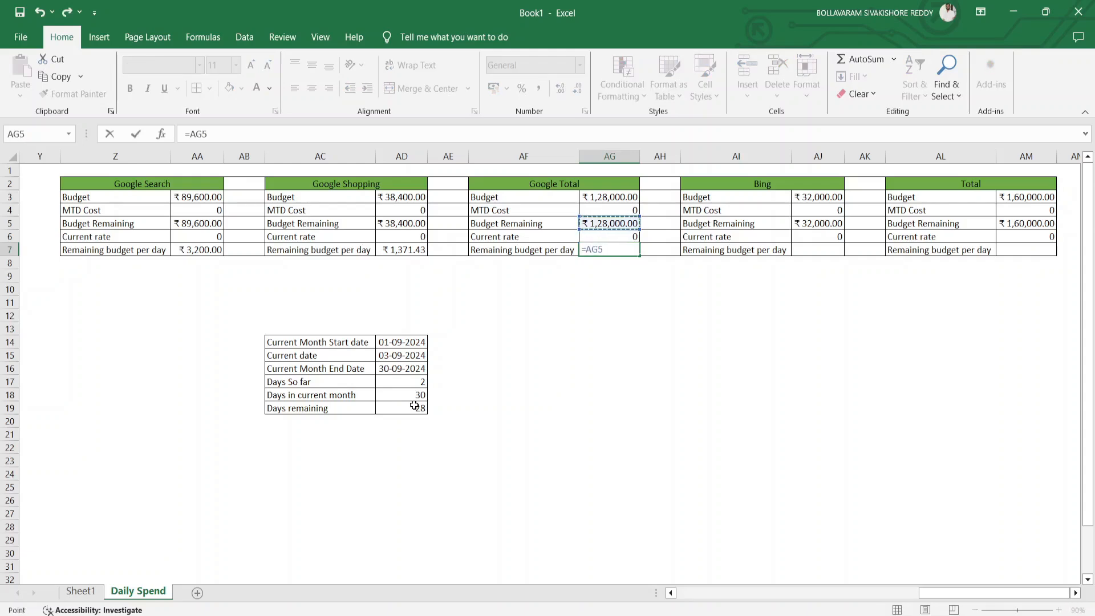
text(/)
click(414, 408)
key(Return)
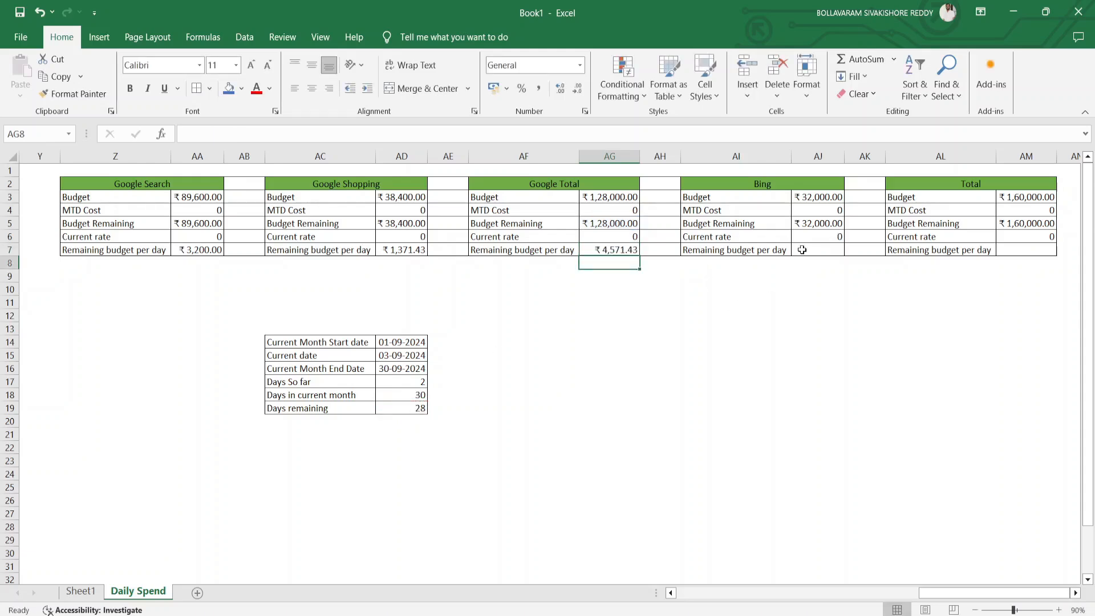
Step: Enter the Bing Remaining budget per day formula =AJ5/AD19 in AJ7
click(802, 251)
text(=)
key(Up)
key(Up)
text(/)
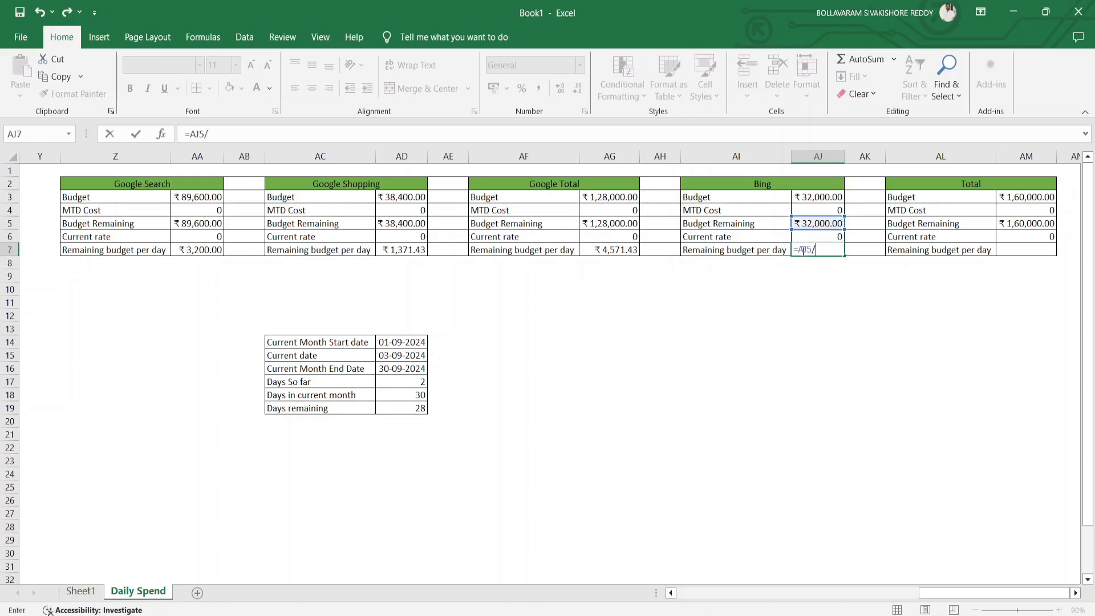
click(402, 405)
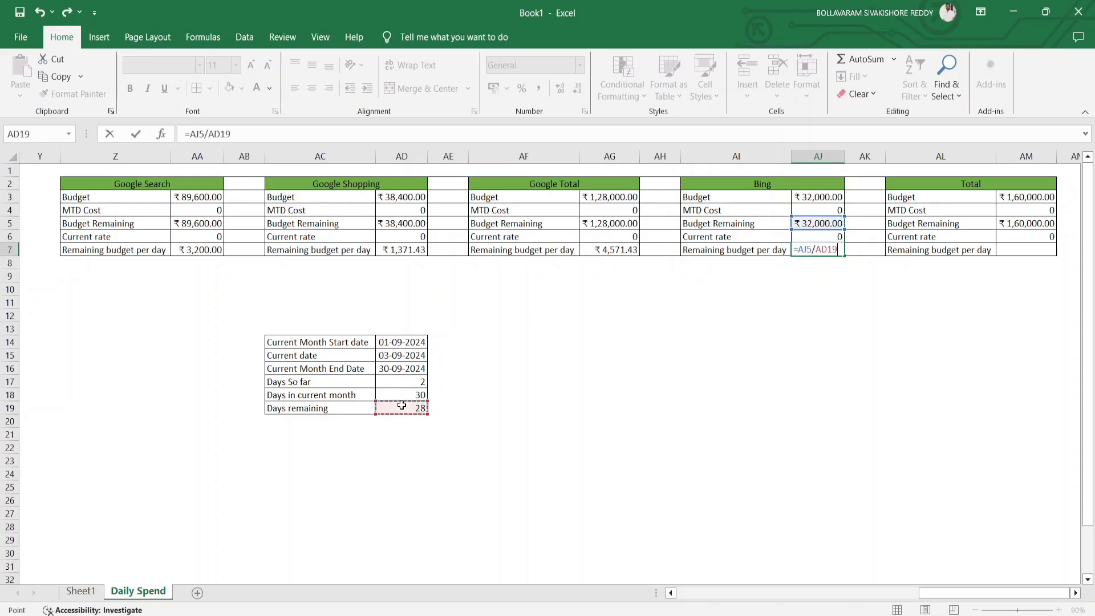
key(Return)
Step: Enter the overall Total table's Remaining budget per day formula =AM5/AD19 in AM7
key(Up)
key(Up)
key(Right)
key(Right)
key(Right)
key(Down)
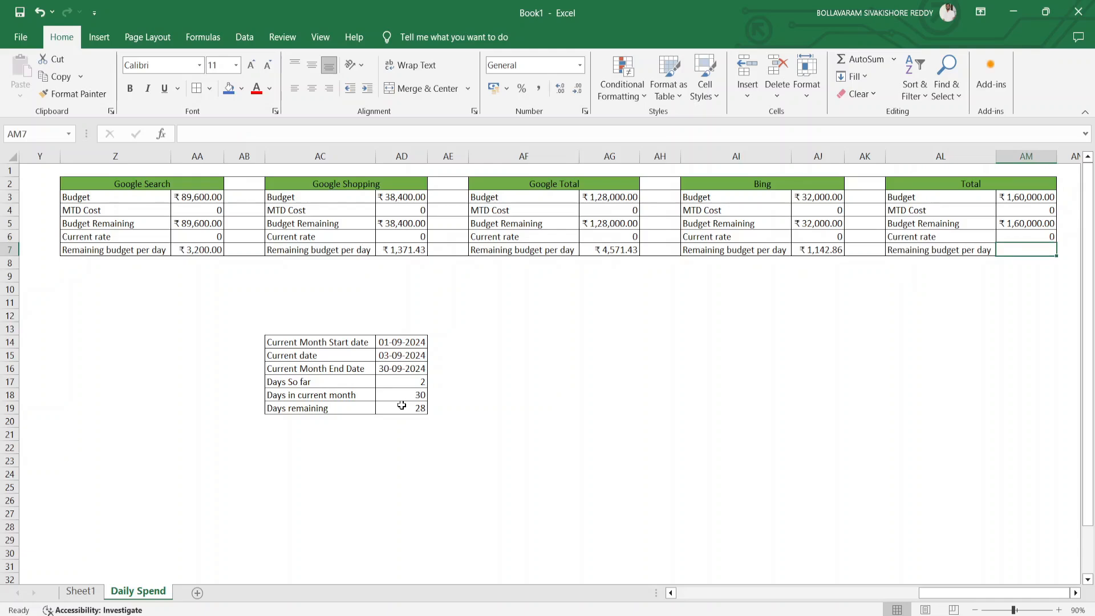
text(=)
key(Up)
key(Up)
key(Up)
key(Down)
text(/)
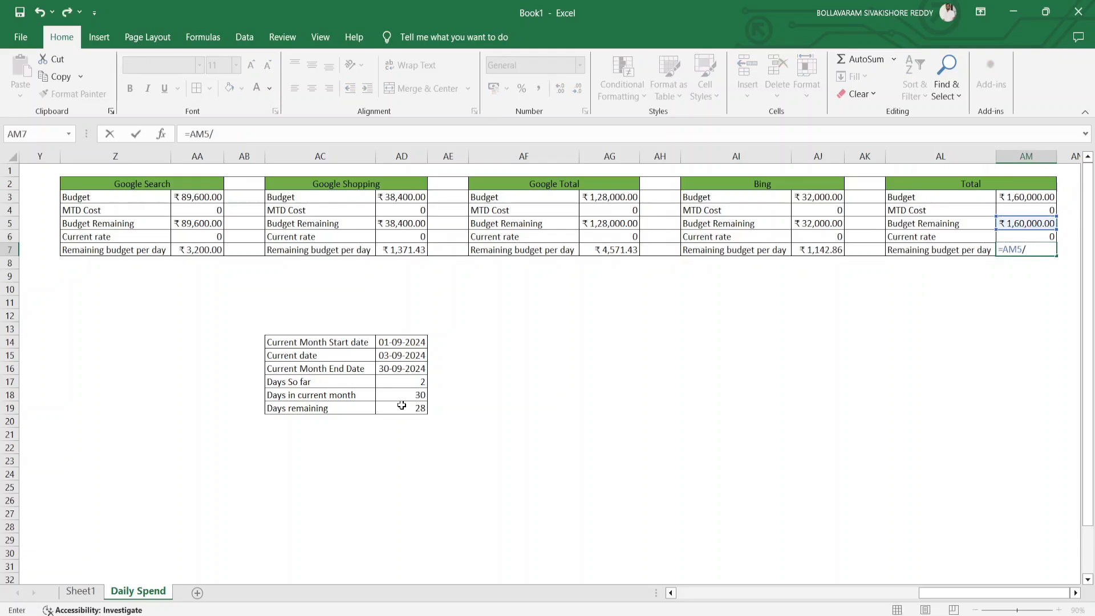
click(402, 405)
key(Return)
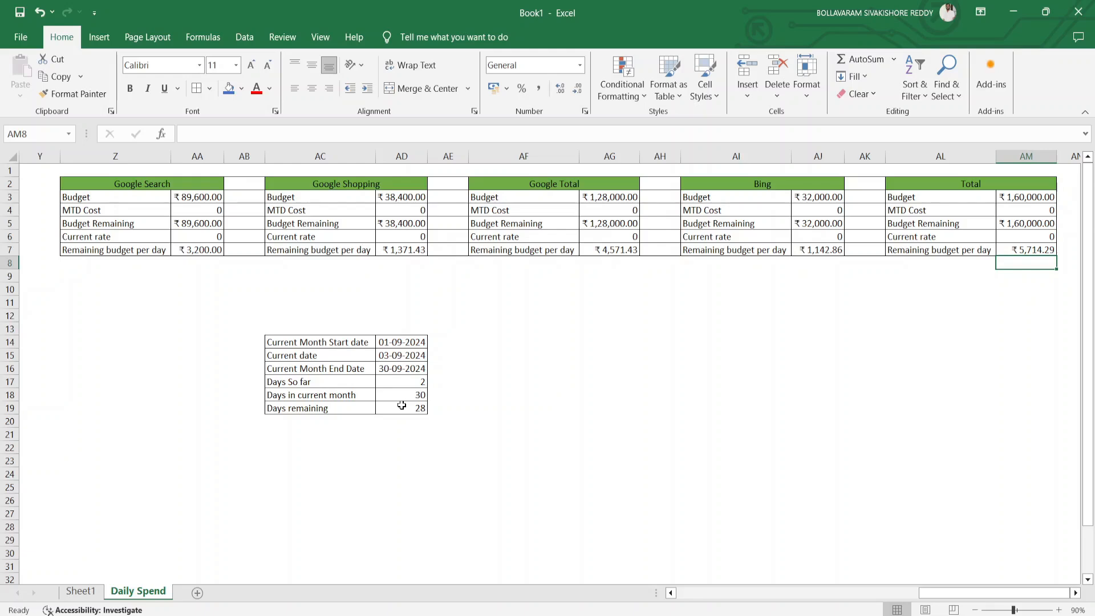
Step: Review the daily spend, revenue and ROAS tables alongside the budget pacing tables for each channel
scroll(401, 405, left, 10)
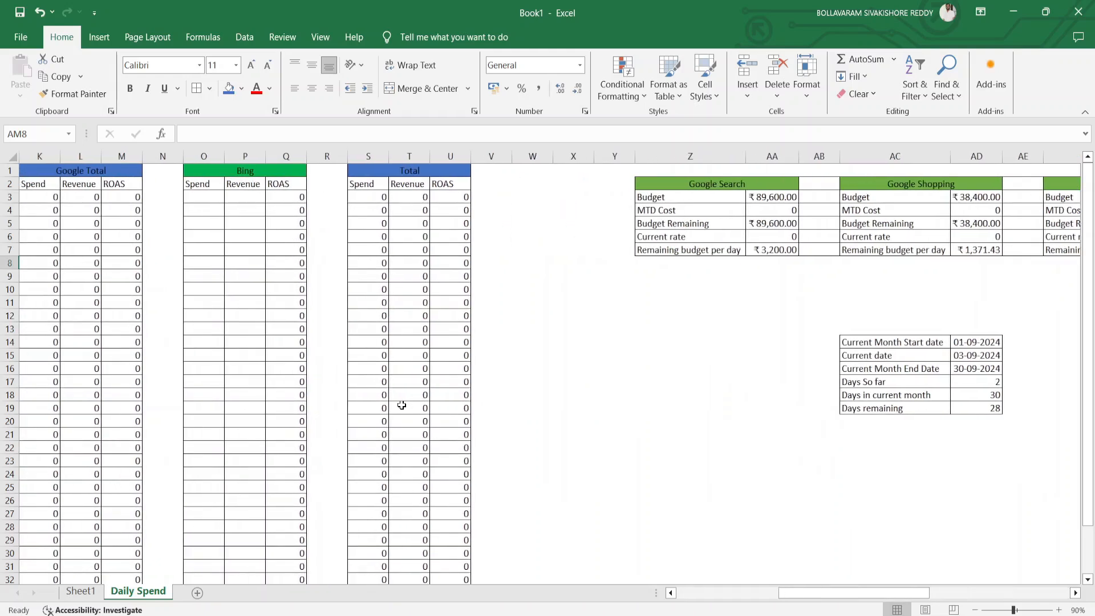
scroll(401, 405, right, 1)
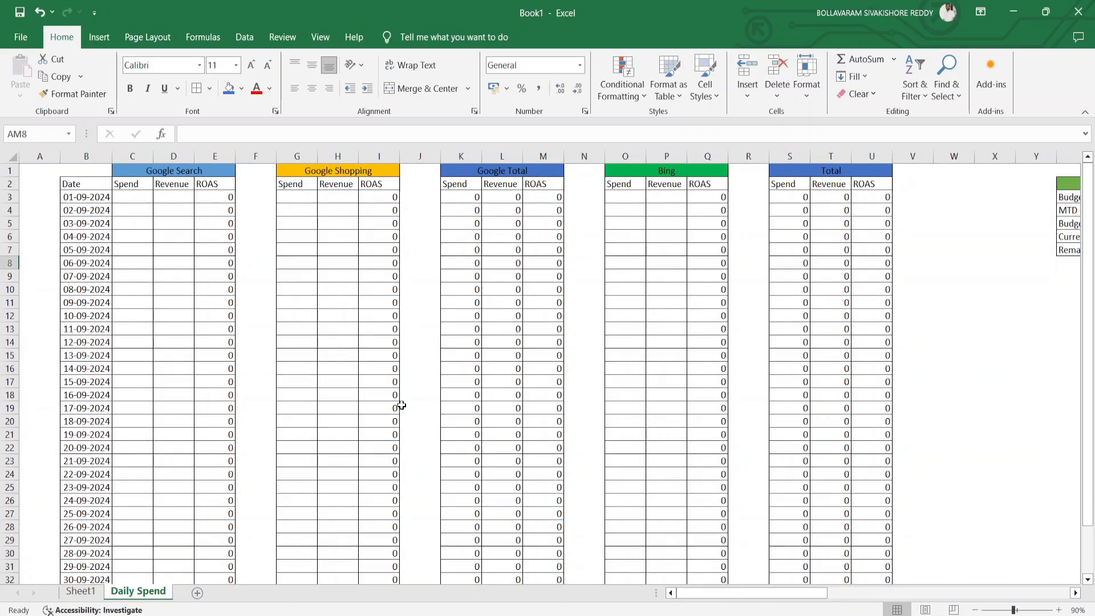
scroll(401, 405, right, 10)
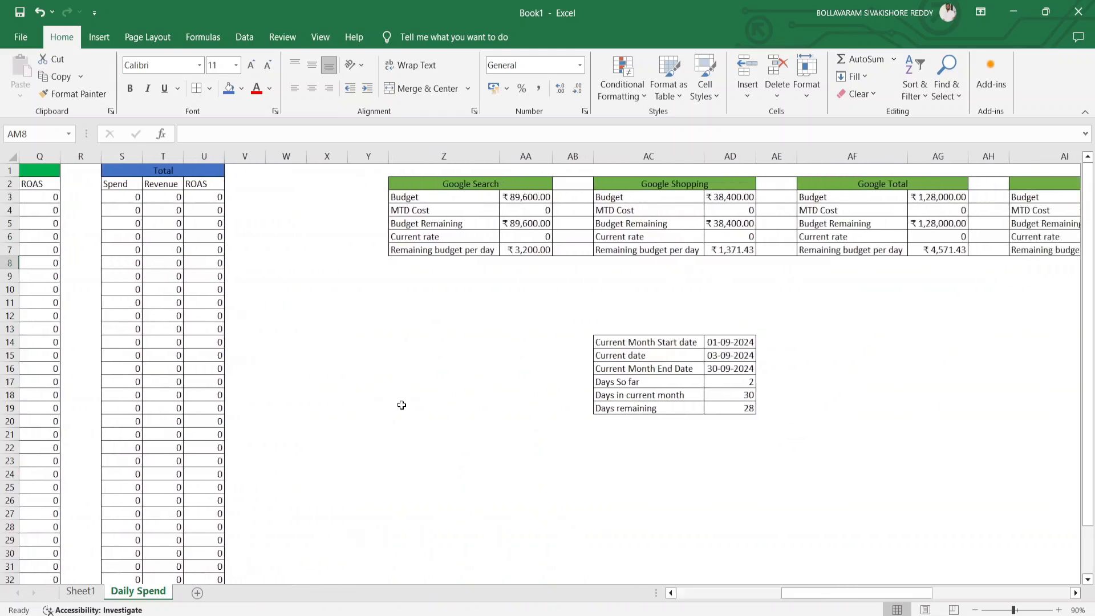
scroll(264, 437, left, 4)
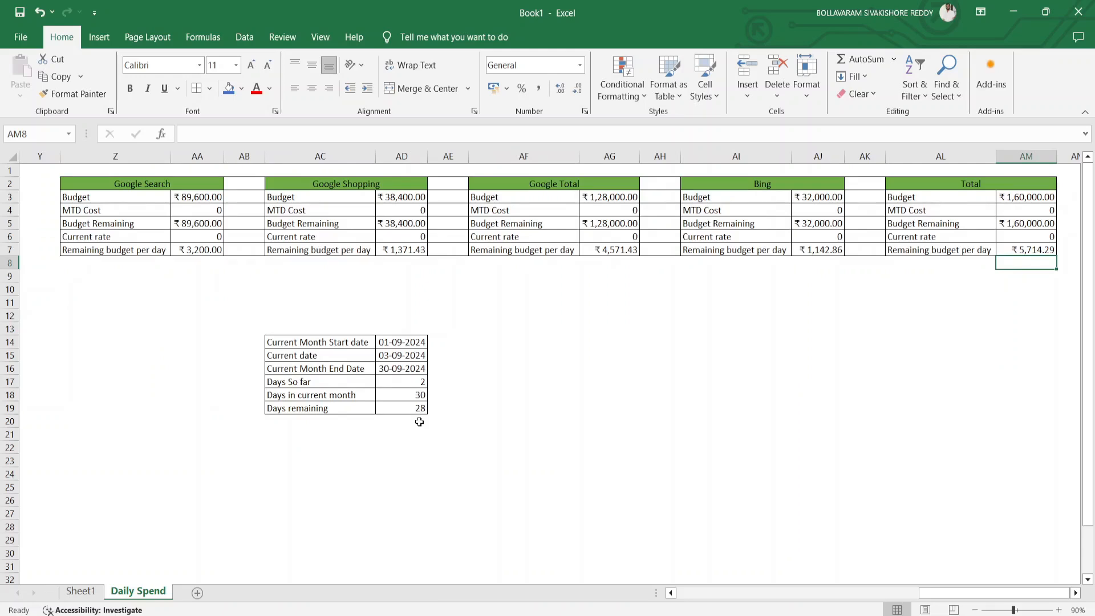
scroll(419, 421, left, 2)
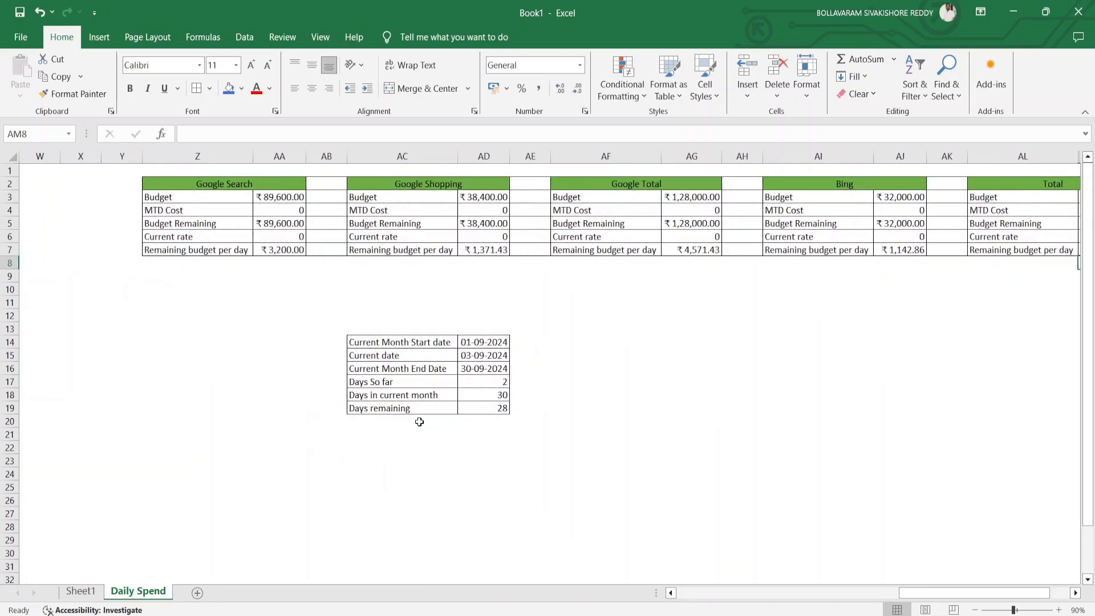
scroll(419, 422, left, 10)
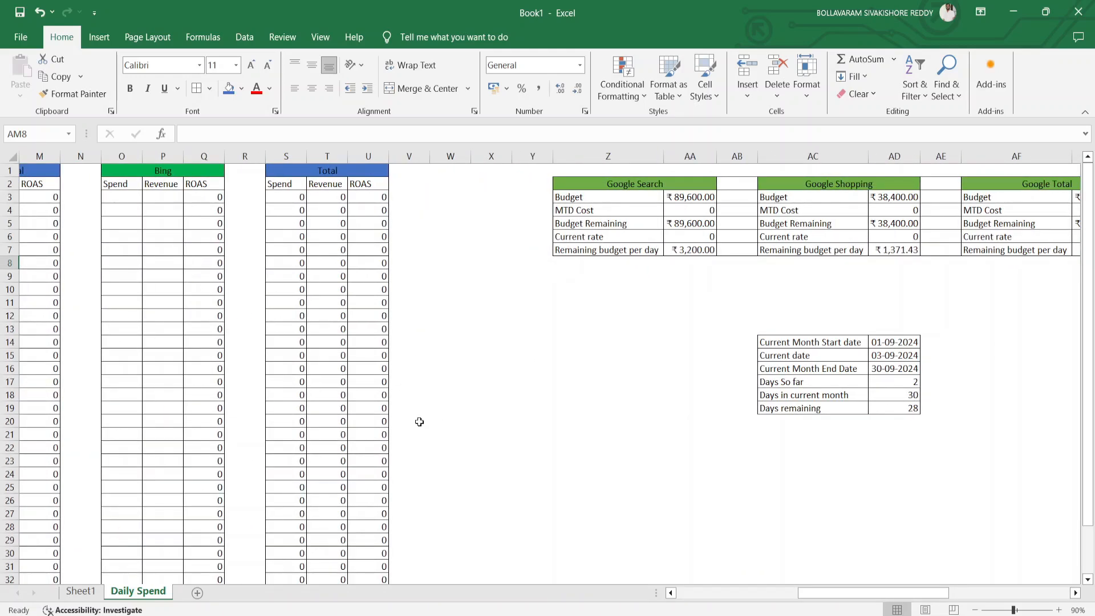
scroll(419, 421, left, 9)
scroll(419, 421, left, 2)
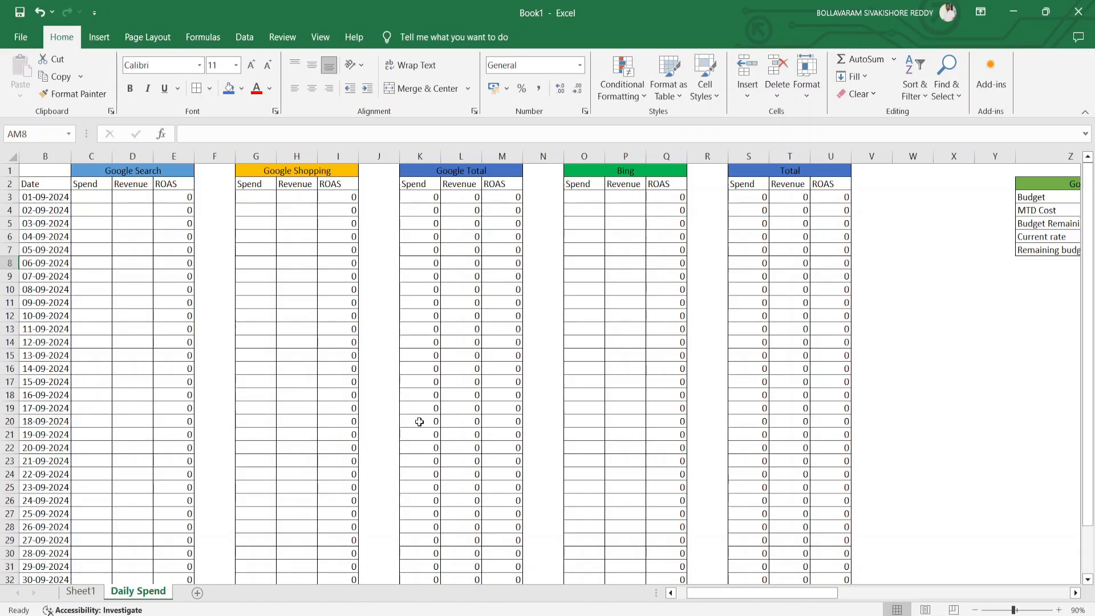
Step: Enter Target in AF14 and ROAS = 4 in AG14, and add borders around both cells
scroll(419, 422, right, 10)
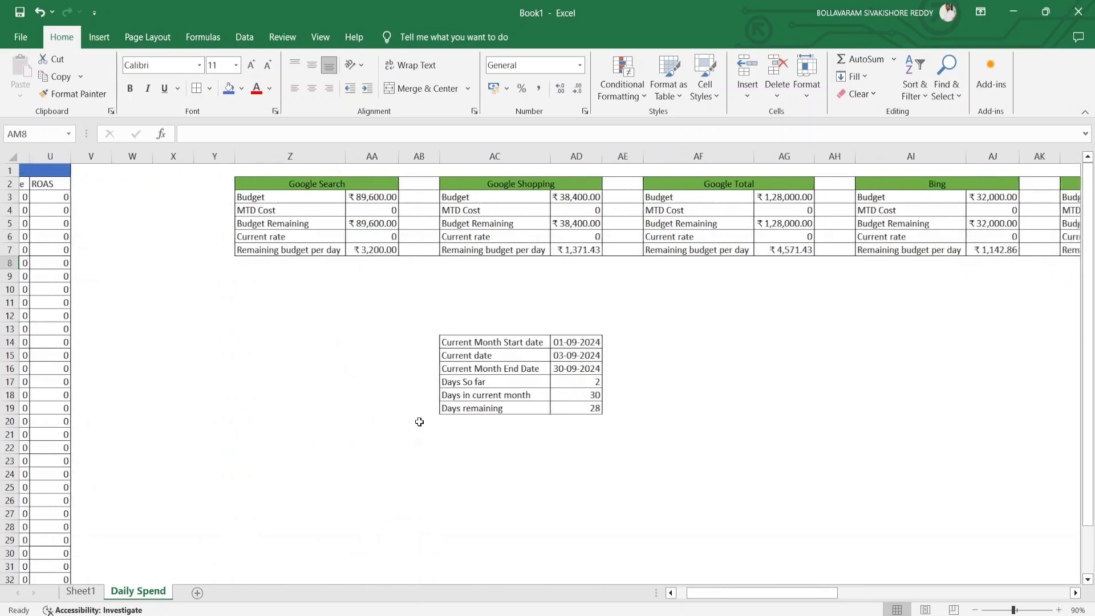
click(709, 340)
text(Ta)
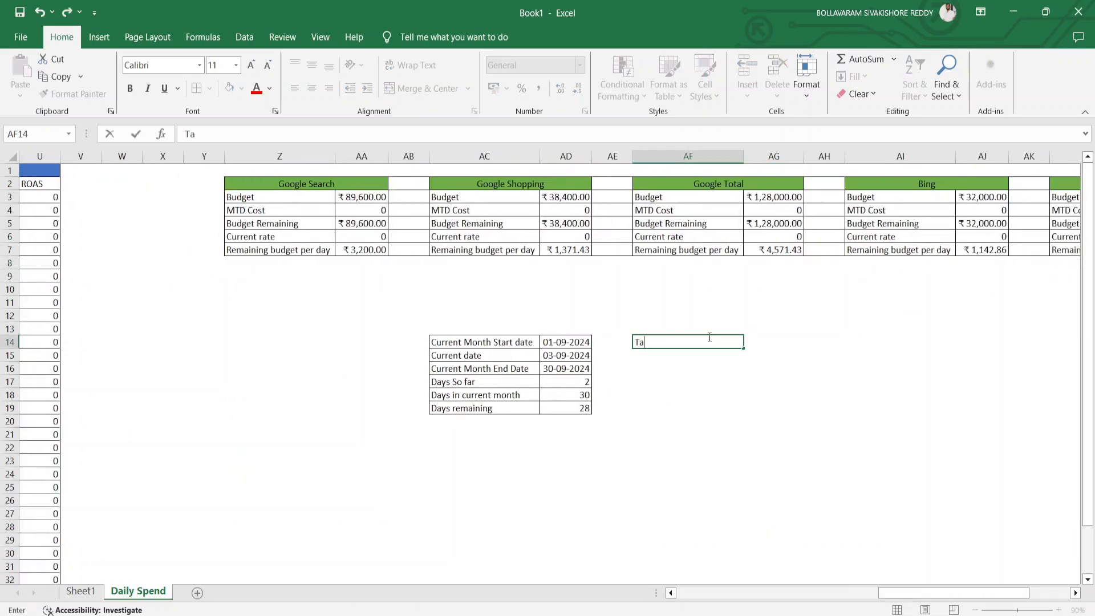
text(eget)
key(BackSpace)
key(BackSpace)
key(BackSpace)
key(BackSpace)
key(BackSpace)
text(arget)
key(Tab)
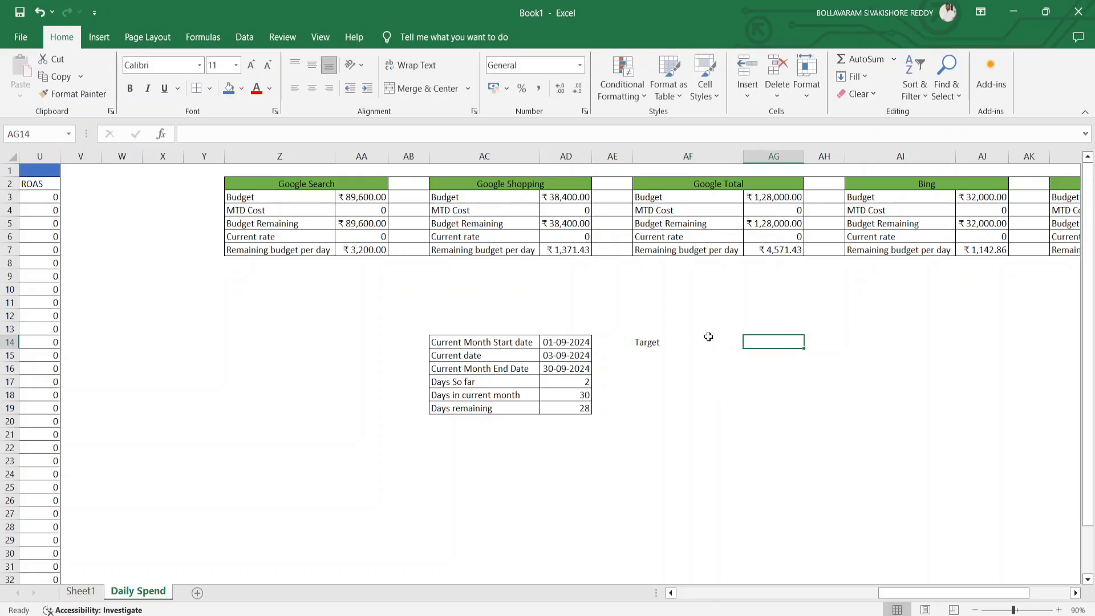
text(ROAS = 4)
key(Return)
click(708, 337)
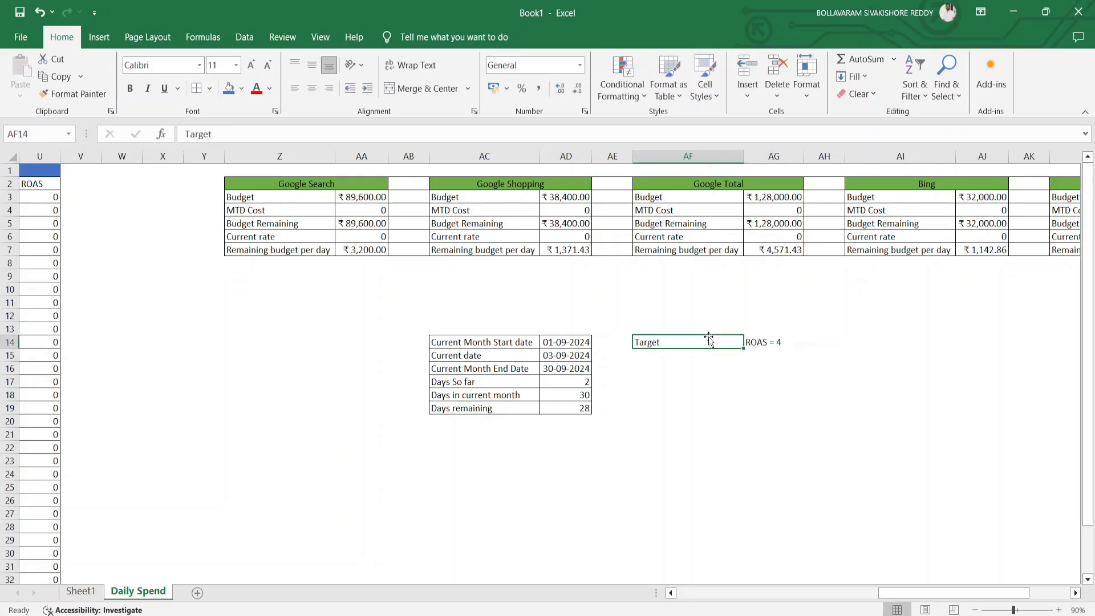
key(shift+Right)
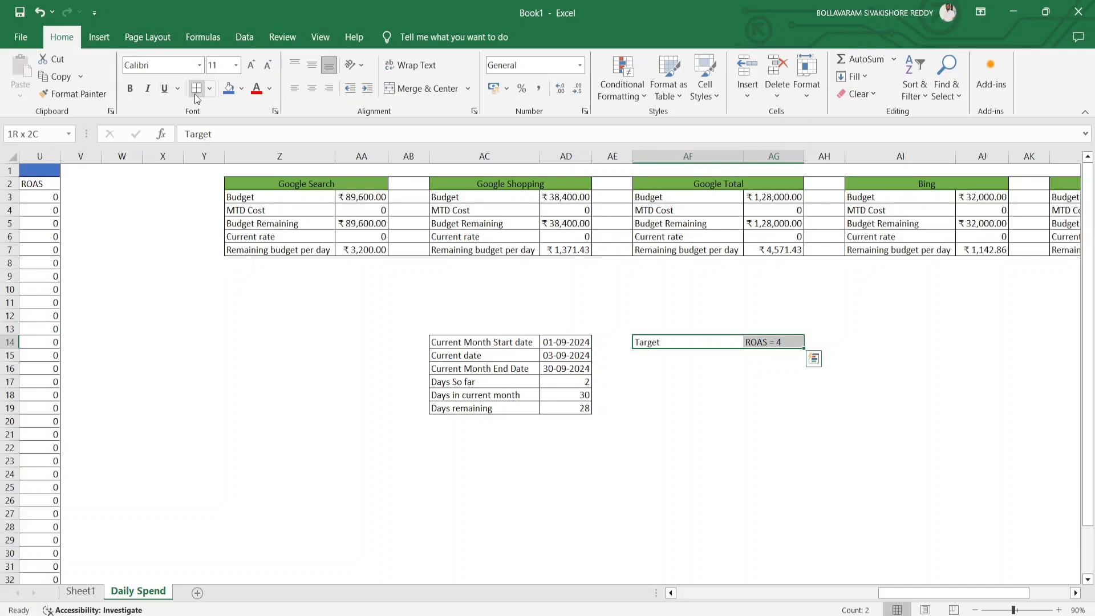
Step: Go back to cell A1 and look over the daily channel tables, the budget pacing tables and the target ROAS
key(Left)
key(Left)
key(Left)
key(Left)
key(Left)
key(Left)
key(Left)
key(Left)
key(Left)
key(Left)
key(Left)
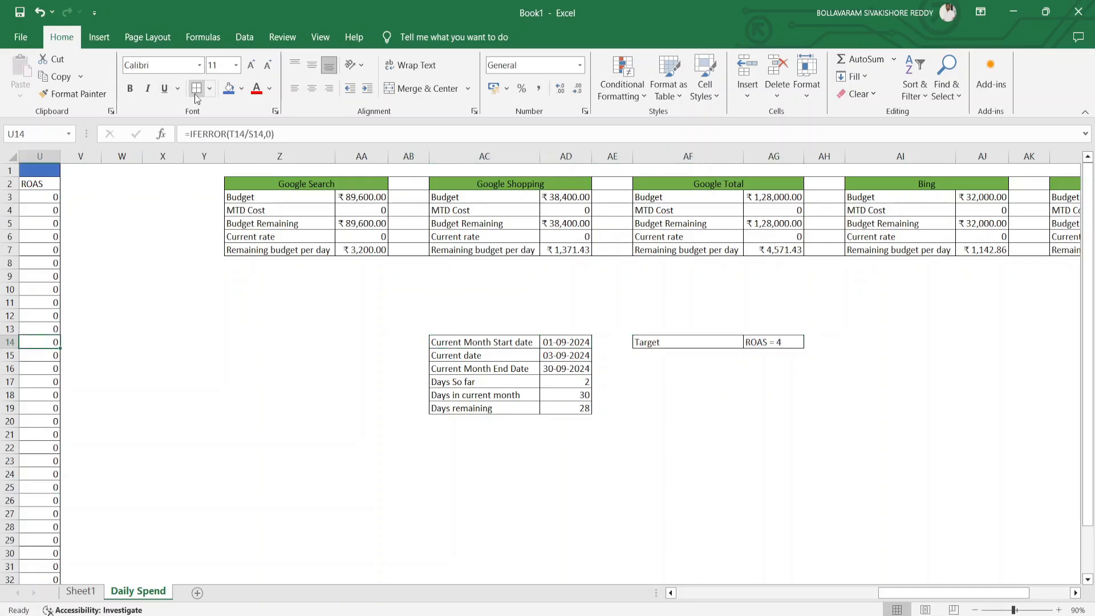
key(ctrl+Up)
key(ctrl+Up)
key(ctrl+Left)
key(ctrl+Left)
key(ctrl+Left)
key(Down)
key(Down)
key(Down)
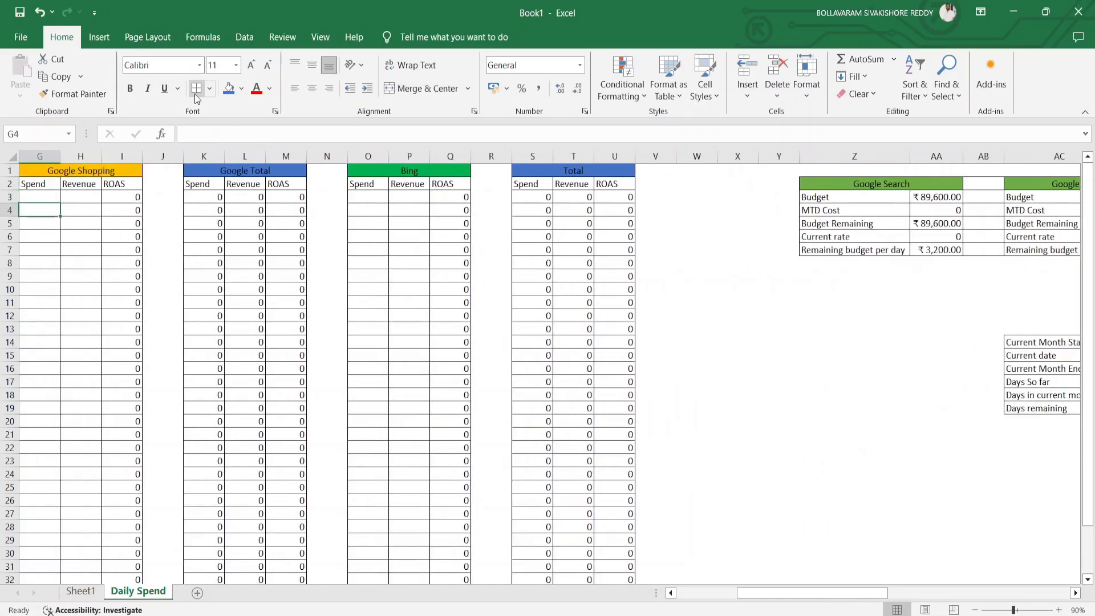
key(ctrl+Left)
key(ctrl+Left)
key(Right)
key(Right)
key(Right)
key(Right)
key(Right)
key(Right)
key(Right)
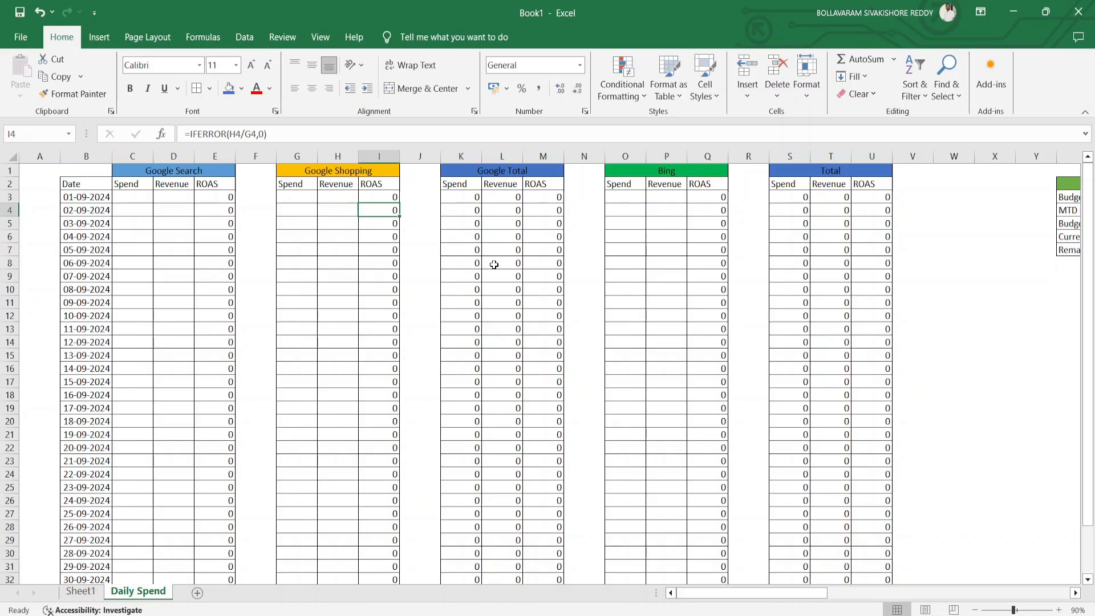
key(ctrl+Up)
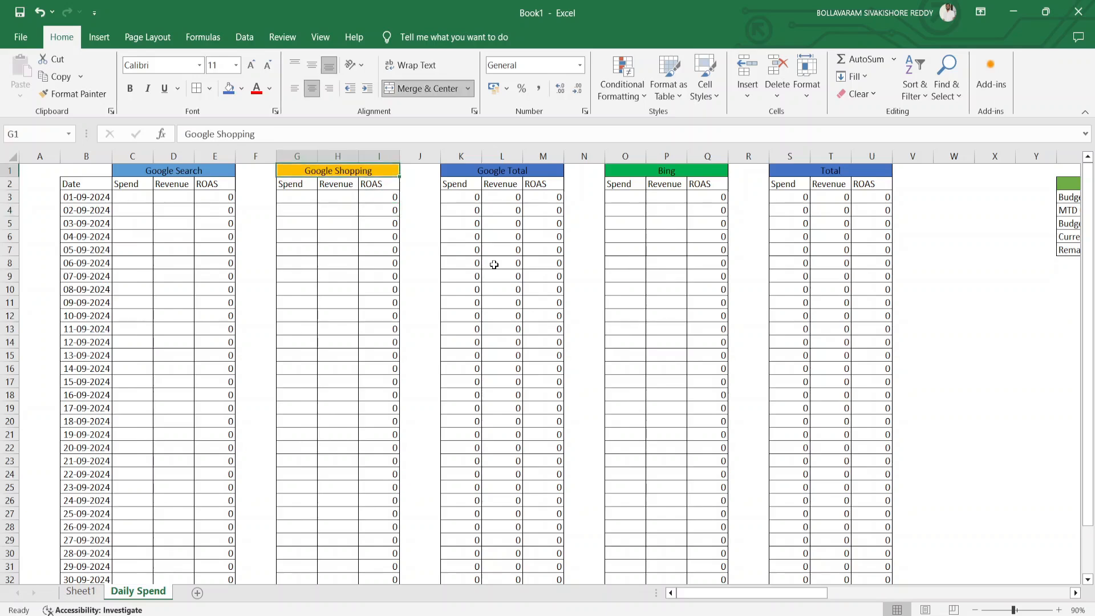
key(ctrl+Left)
key(ctrl+Left)
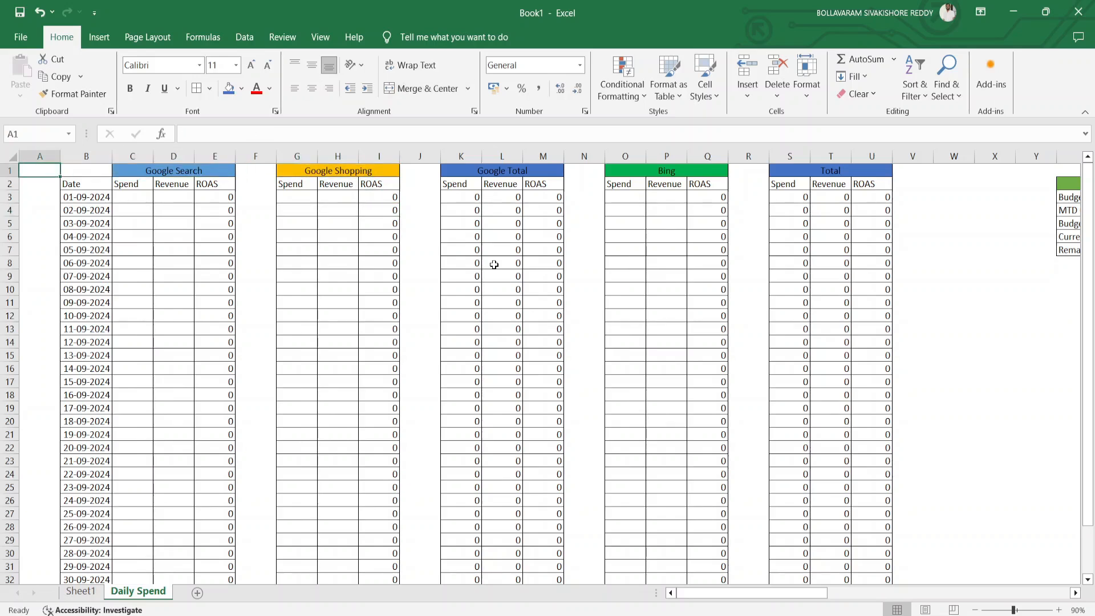
scroll(494, 264, right, 10)
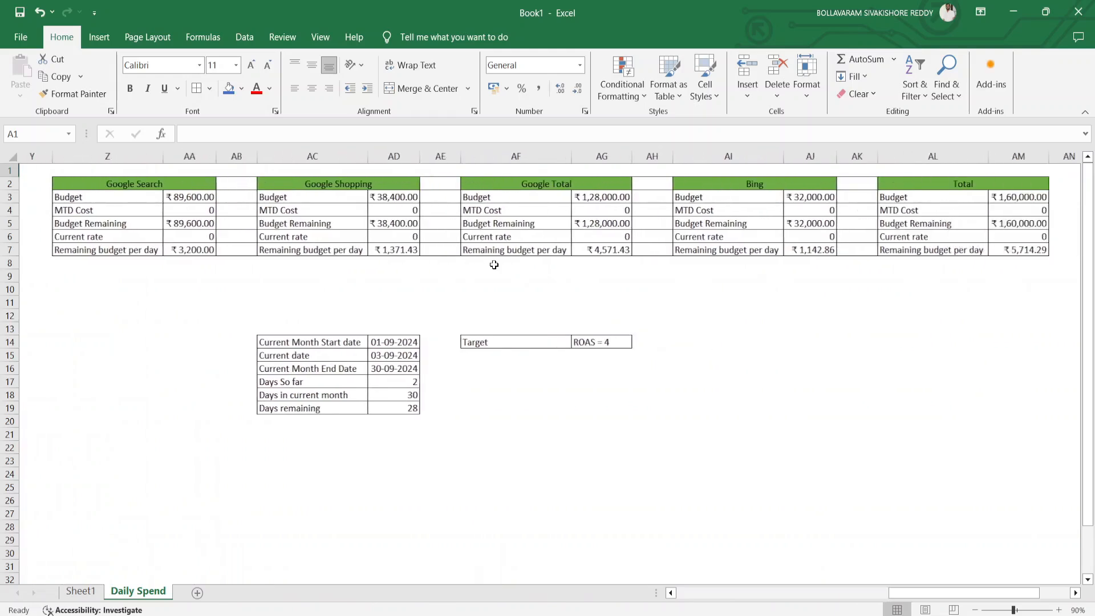
scroll(494, 264, right, 1)
scroll(494, 264, left, 1)
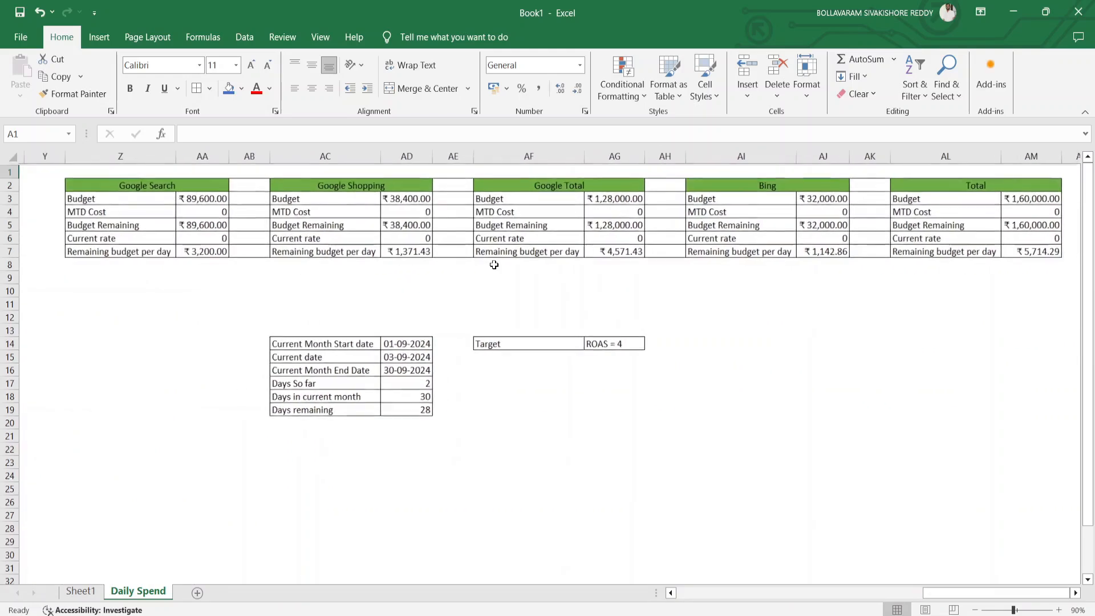